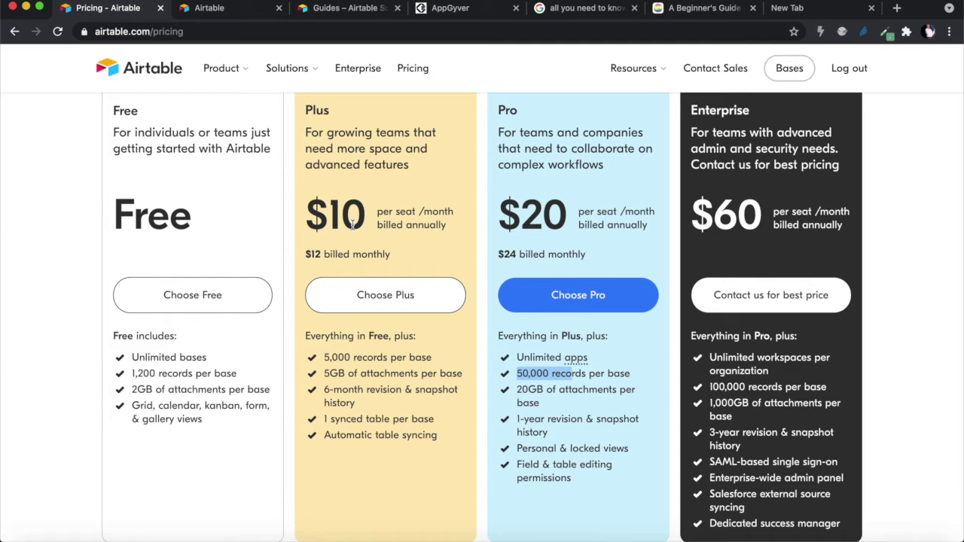
Glance at the agenda slides, then scroll back to the top of the Airtable pricing page.
key(super+Tab)
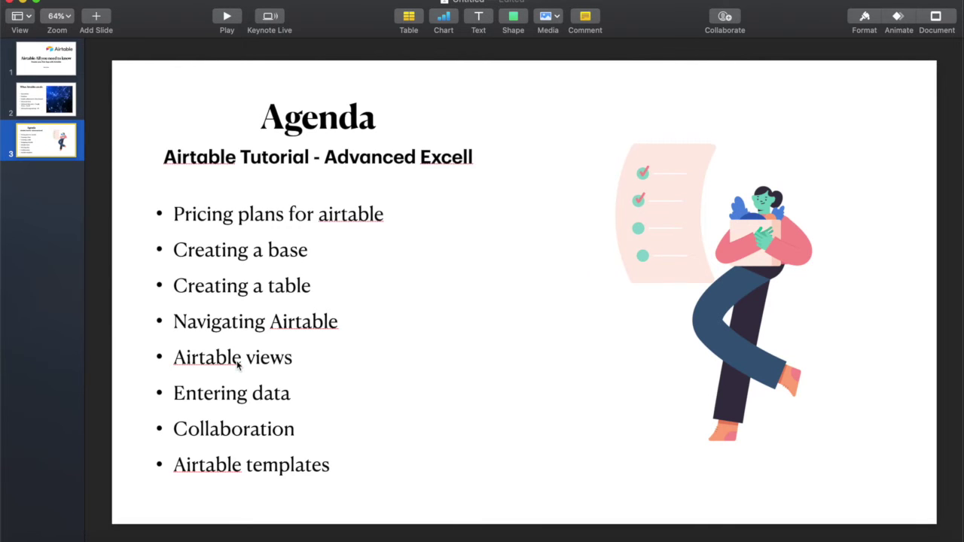
key(super+Tab)
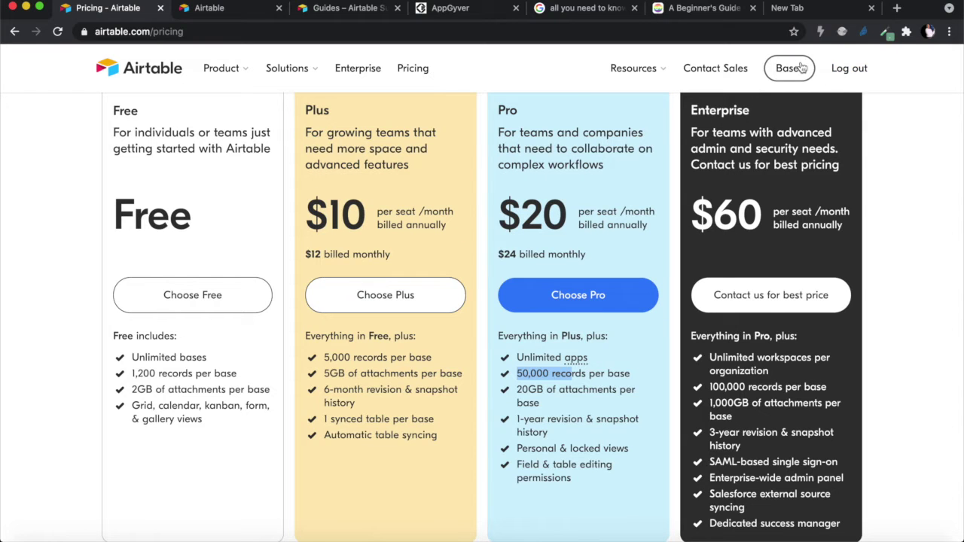
scroll(477, 133, up, 3)
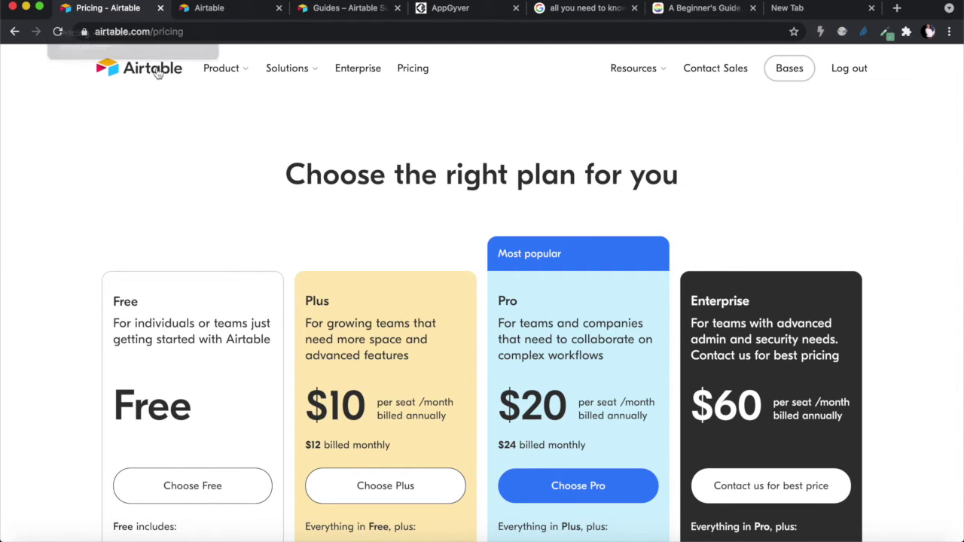
Remove 'pricing' from the web address to load the airtable.com home page.
drag(152, 31, 251, 31)
key(BackSpace)
key(Return)
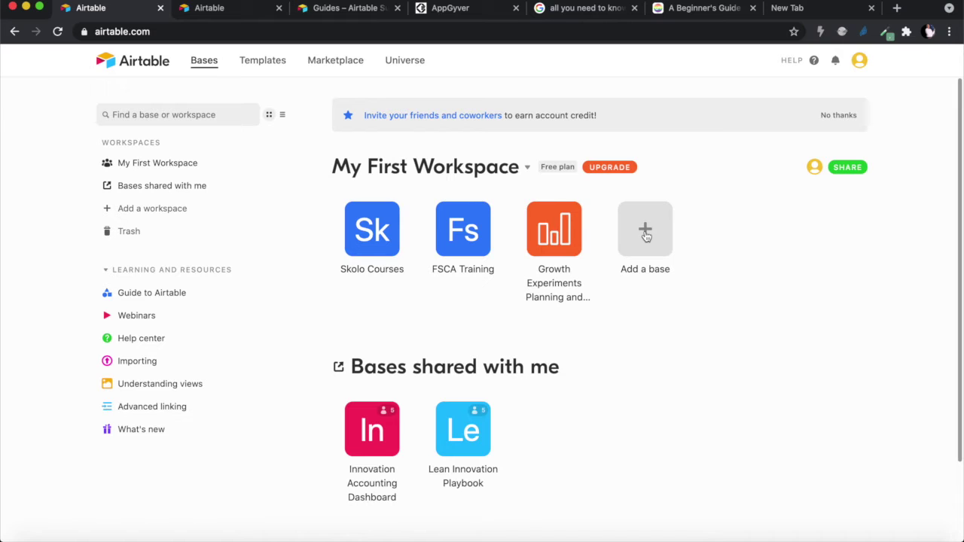
From the Add a base options in My First Workspace, choose Start from scratch.
click(645, 236)
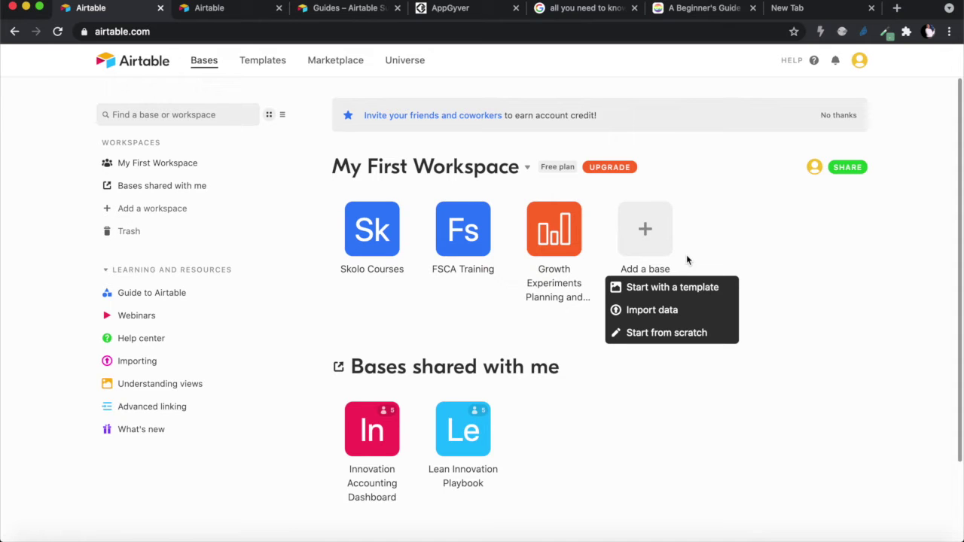
click(673, 237)
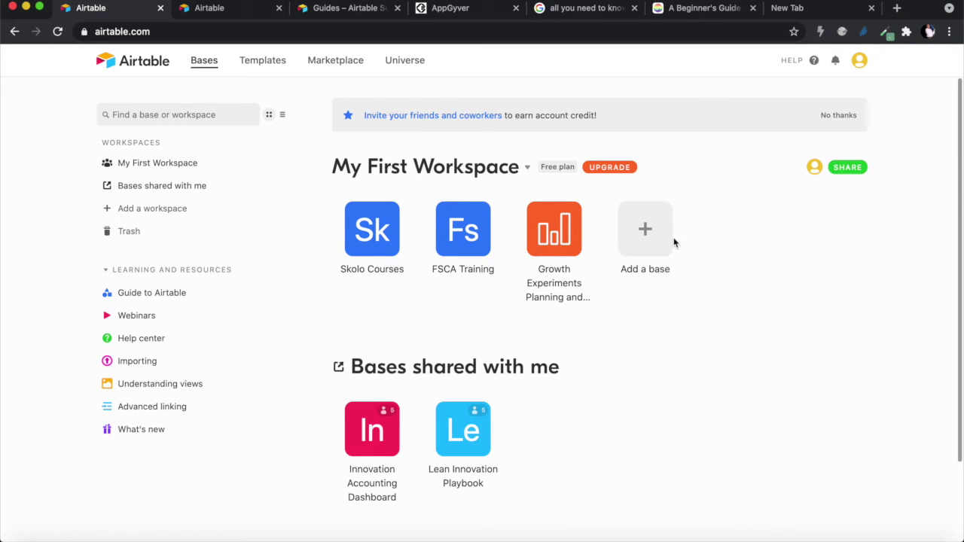
click(645, 228)
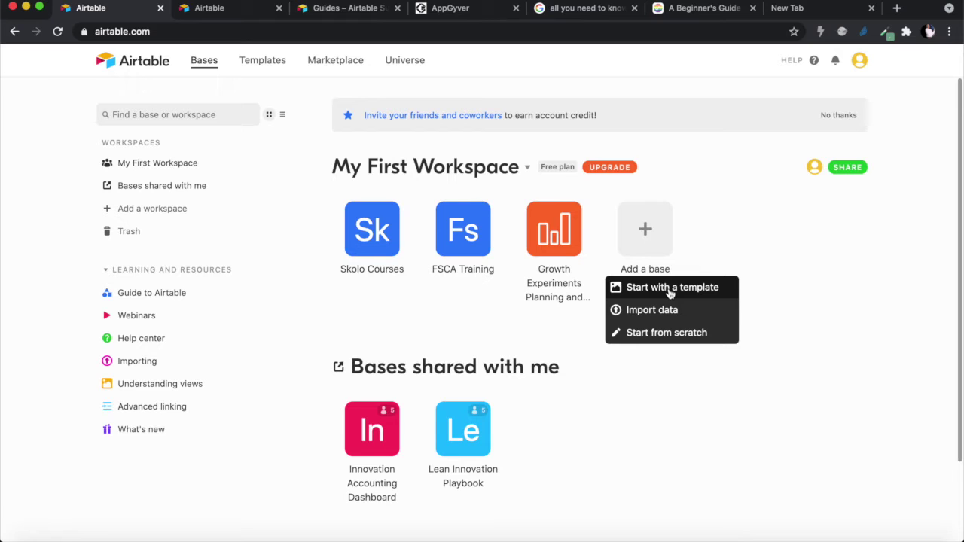
click(650, 333)
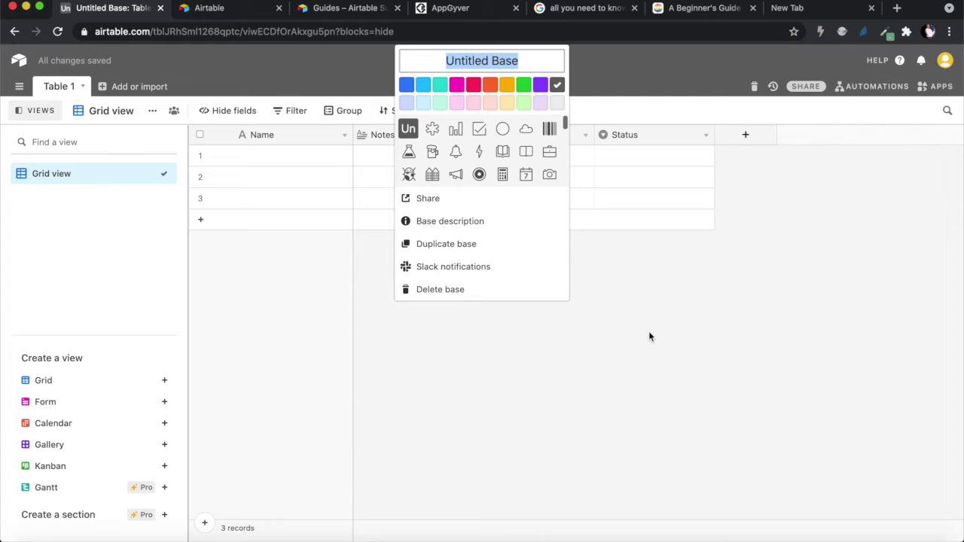
Name the new base 'Skolo Blog' and settle on red after trying several colour swatches.
text(Skol)
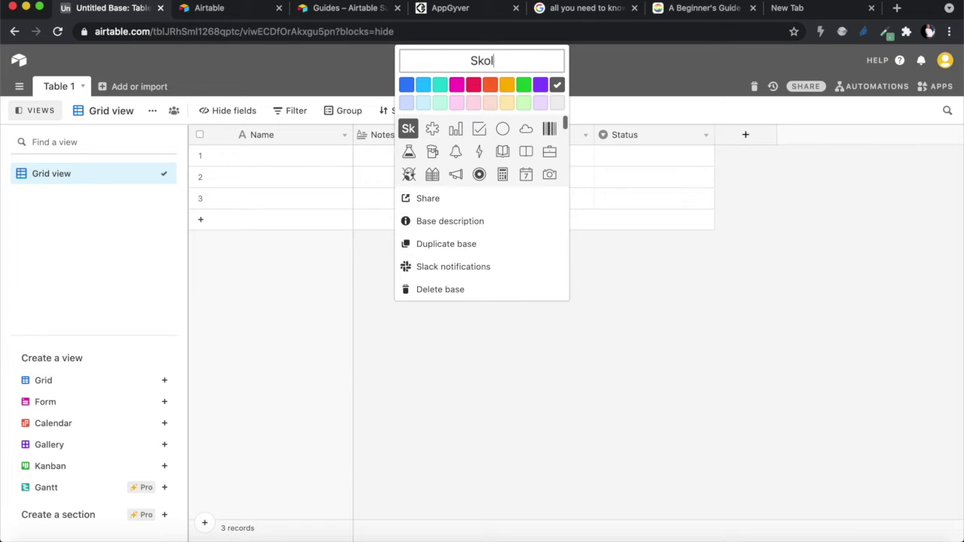
text(o Blog)
key(Return)
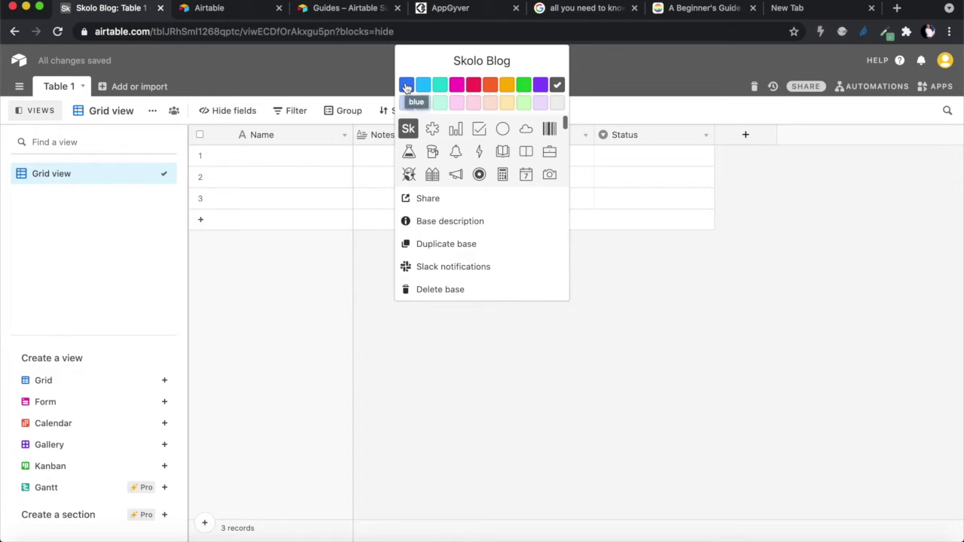
click(424, 86)
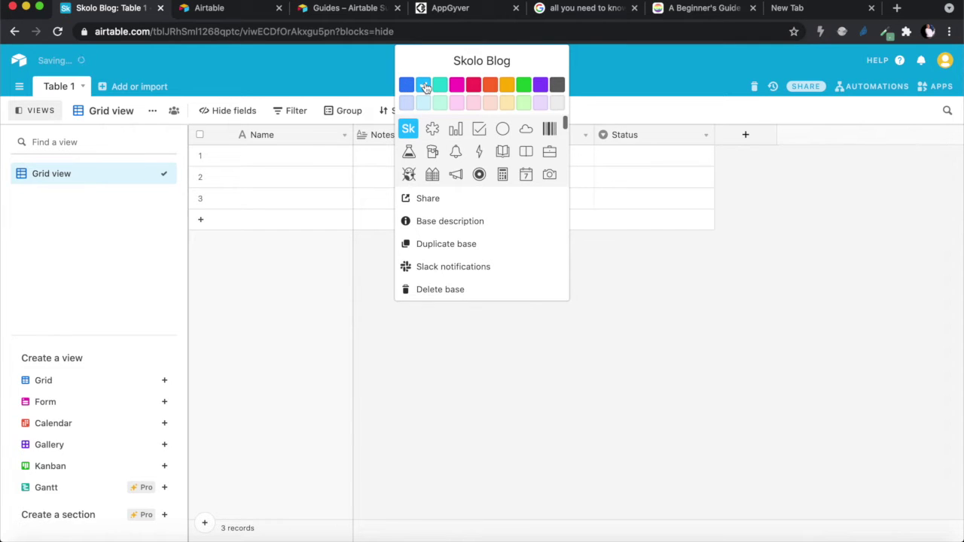
click(411, 102)
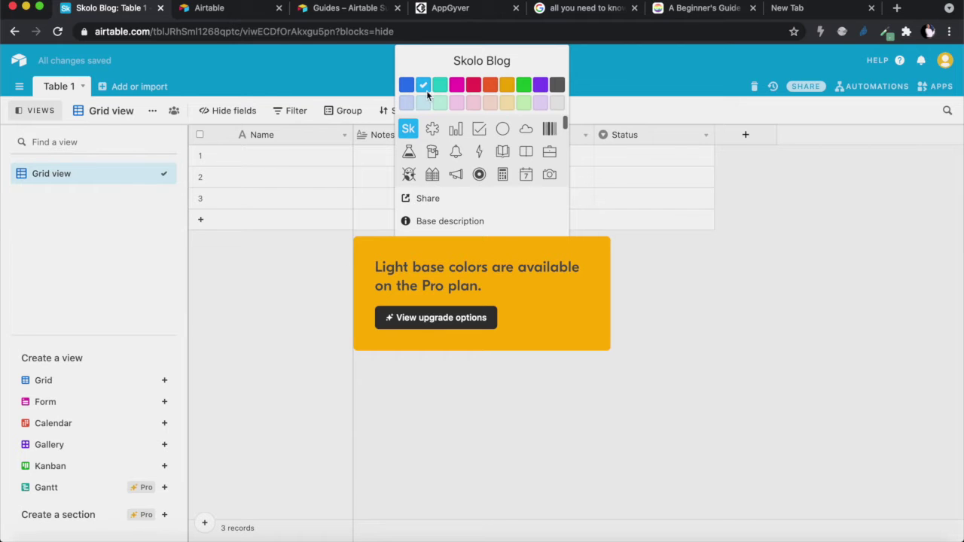
click(406, 88)
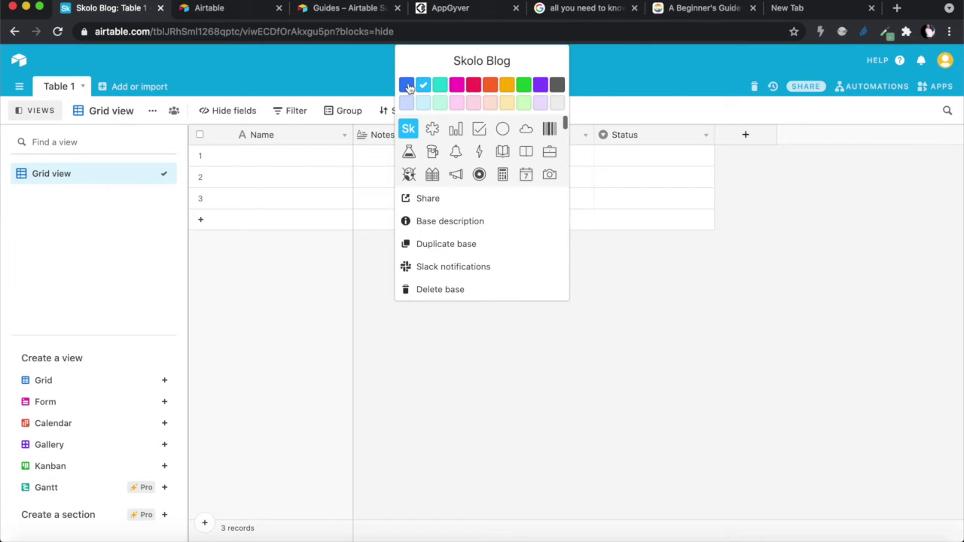
click(456, 89)
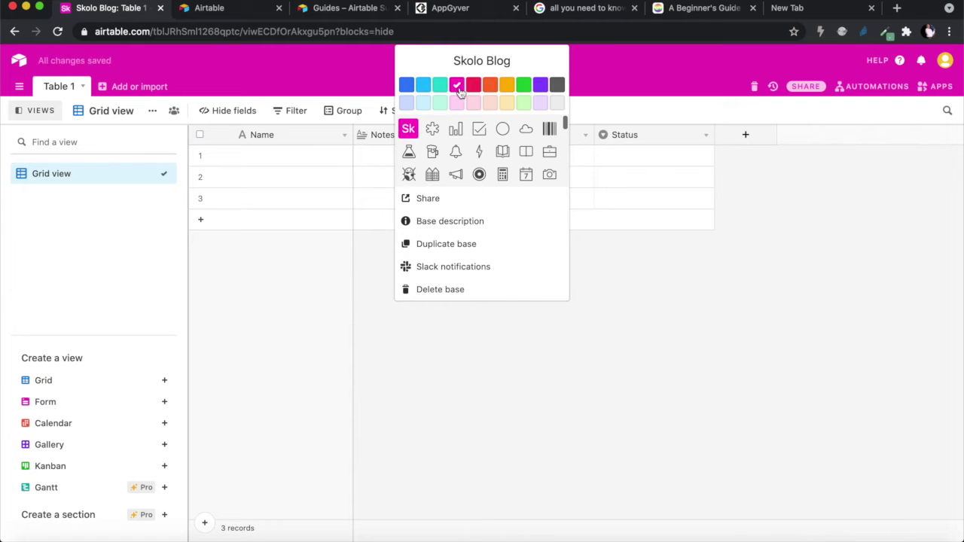
click(473, 86)
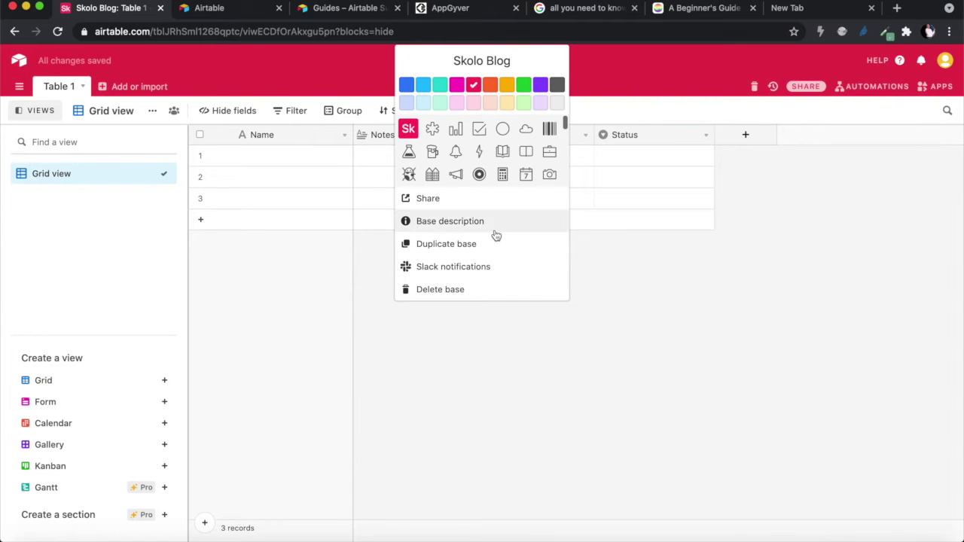
click(624, 248)
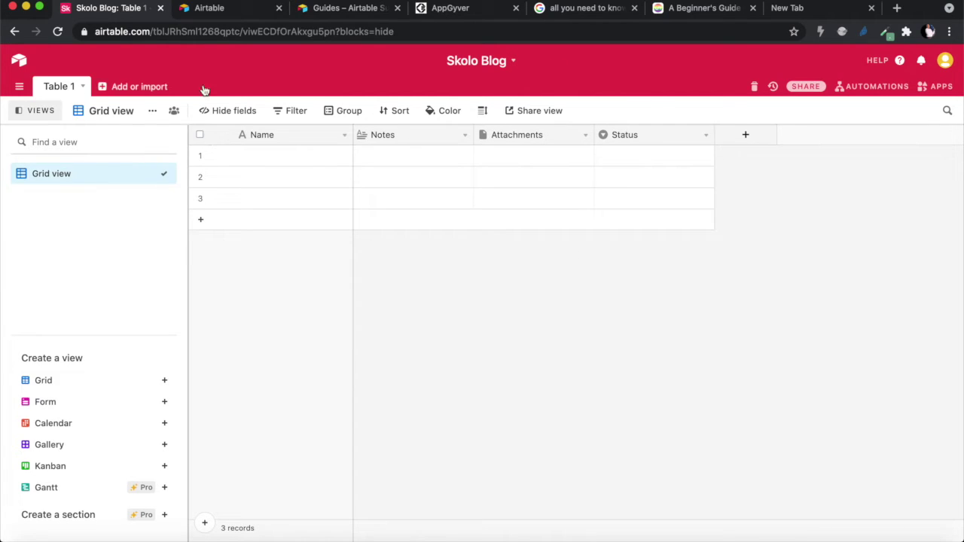
click(943, 61)
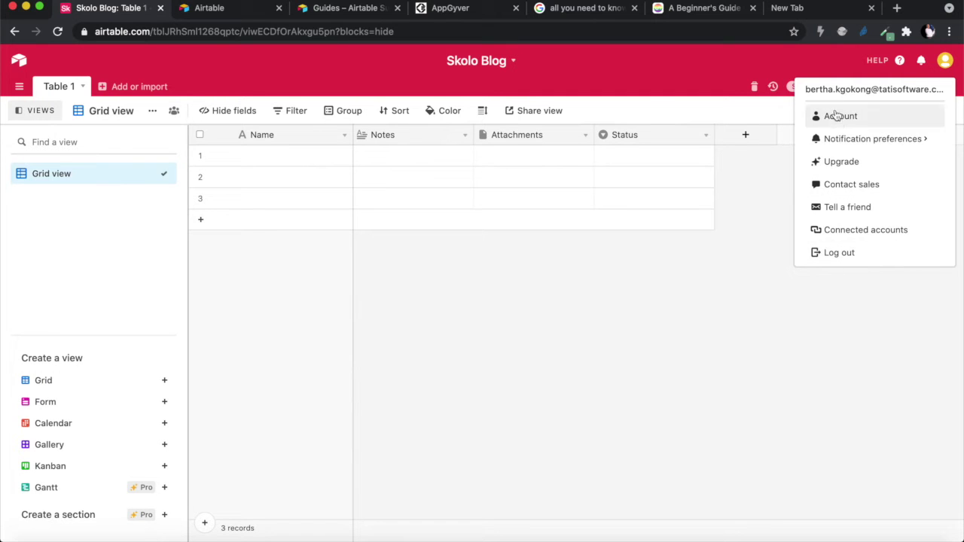
Create a new empty table named Users.
click(722, 62)
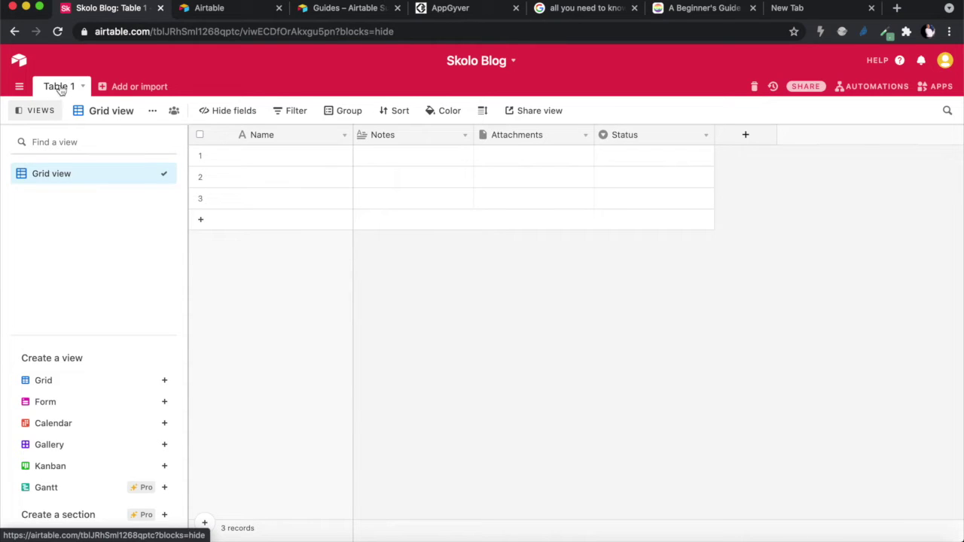
click(103, 87)
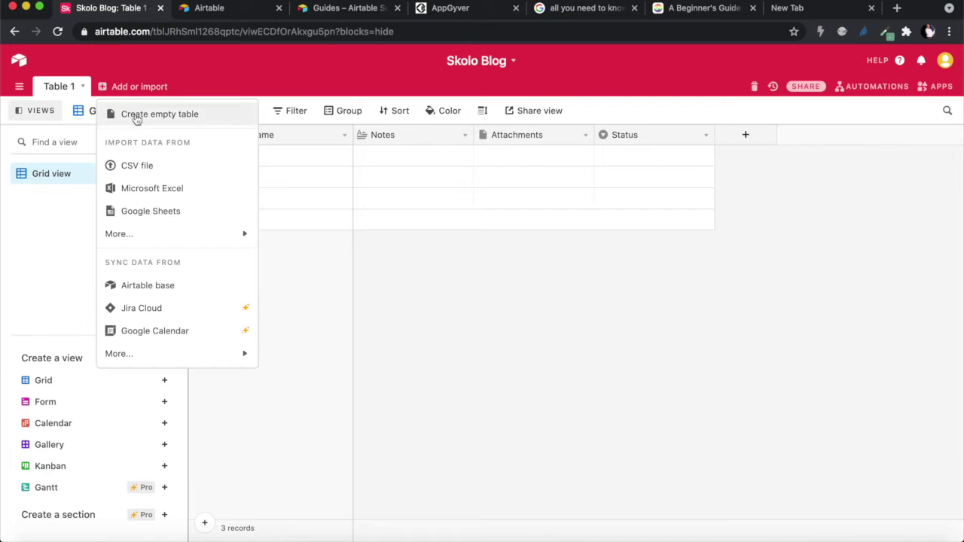
click(136, 114)
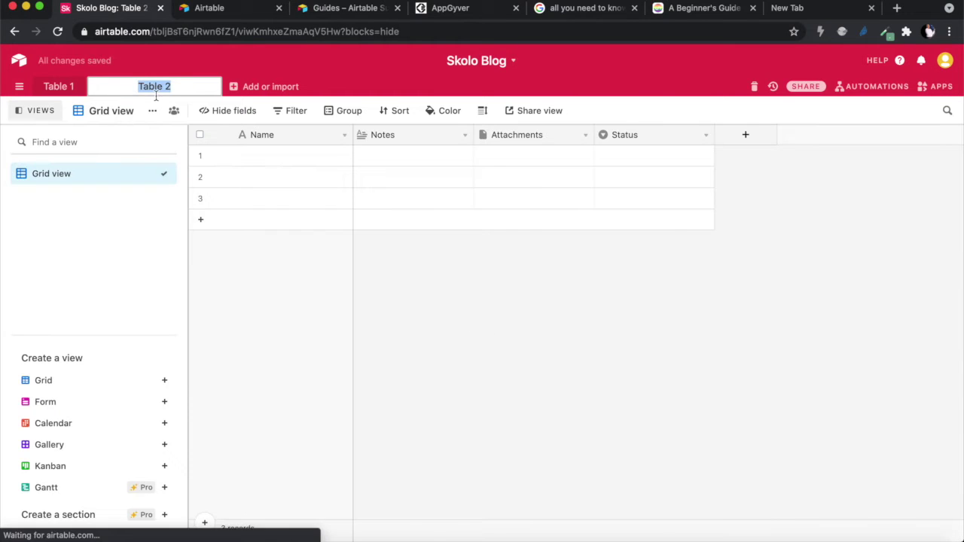
text(Users)
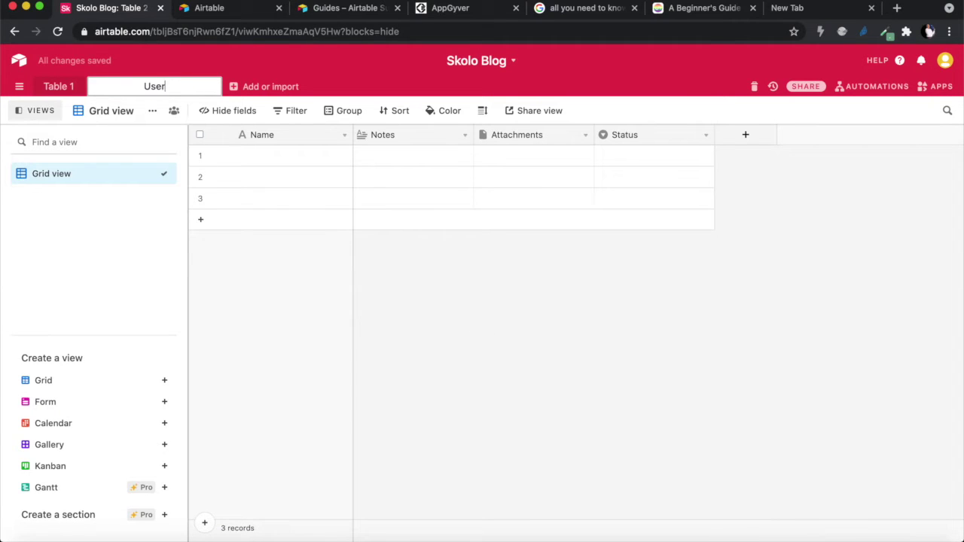
click(313, 78)
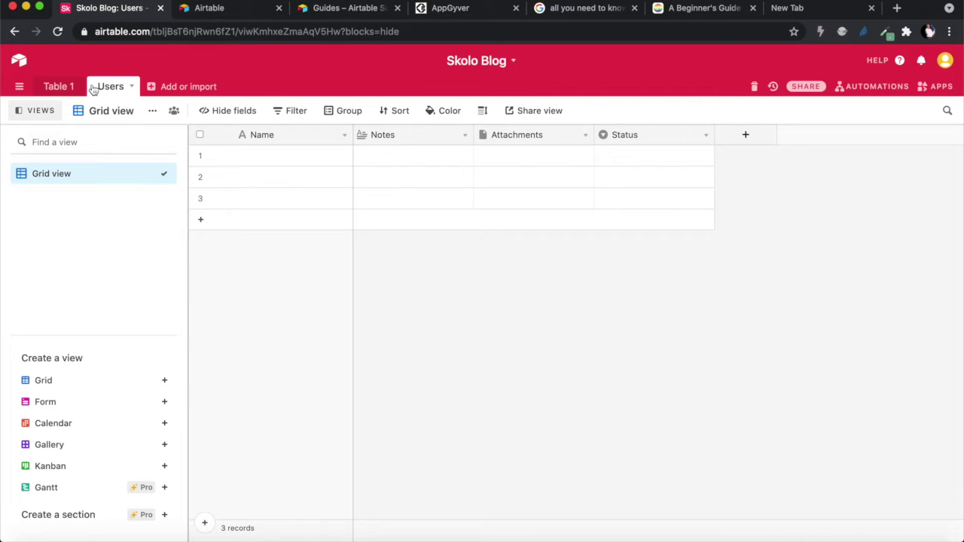
Rename Table 1 to Blog.
click(56, 87)
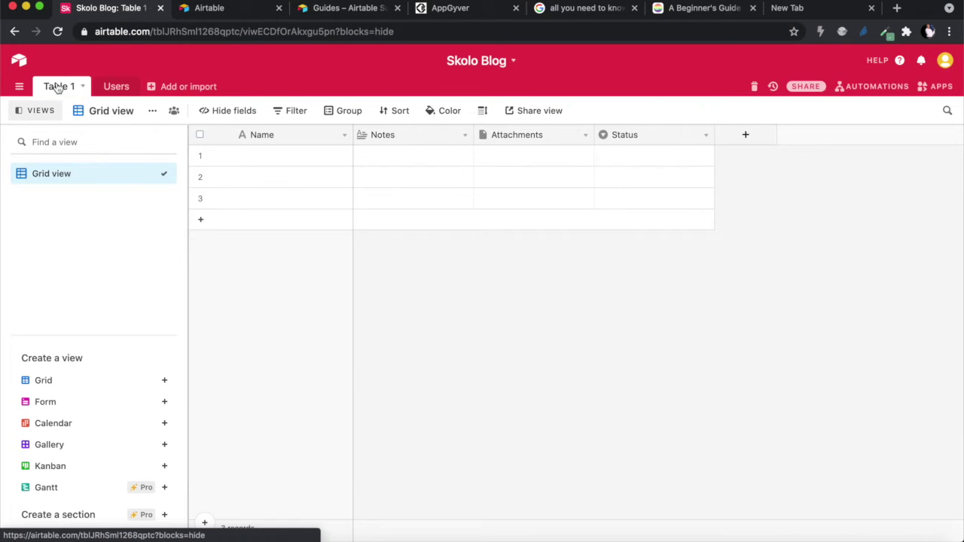
double_click(58, 87)
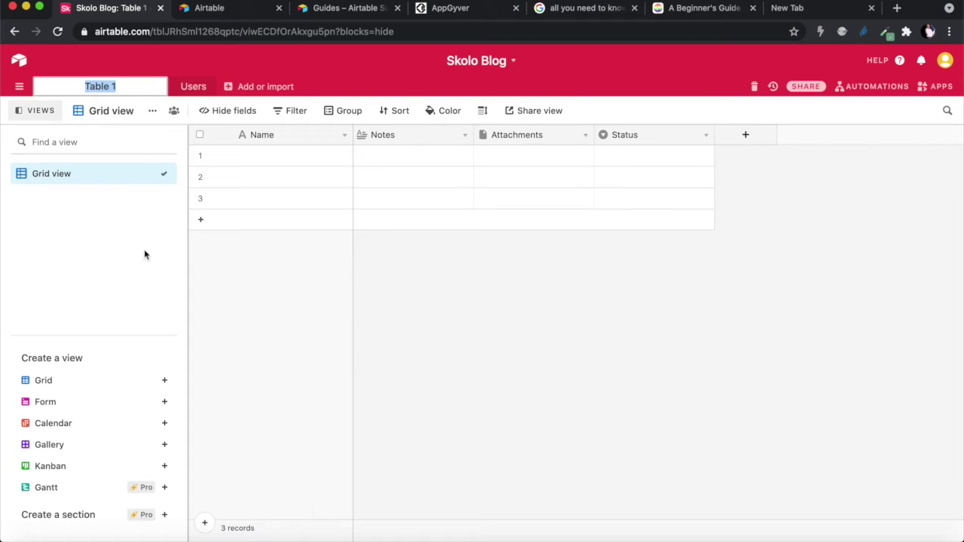
text(Blog)
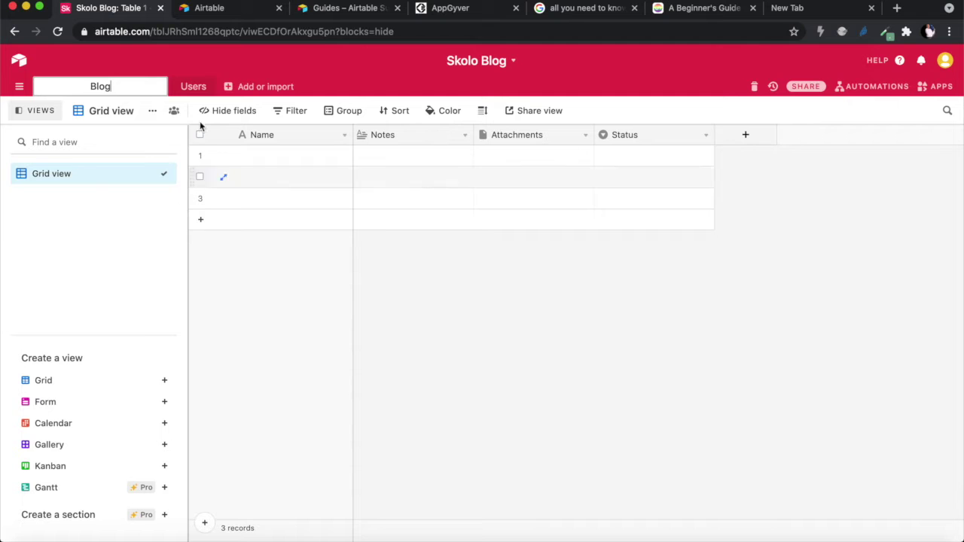
key(Return)
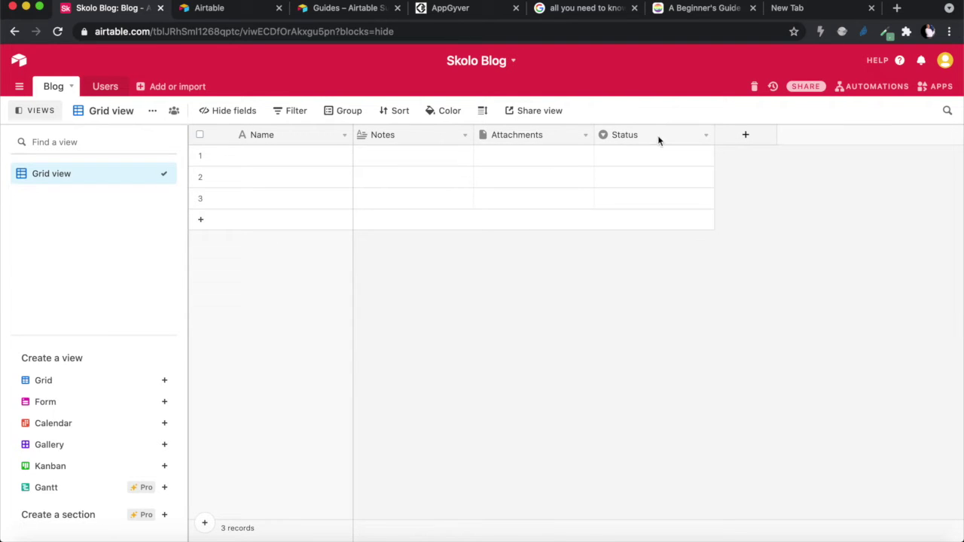
Delete the three empty default records from the Blog table.
click(200, 156)
click(200, 177)
click(199, 198)
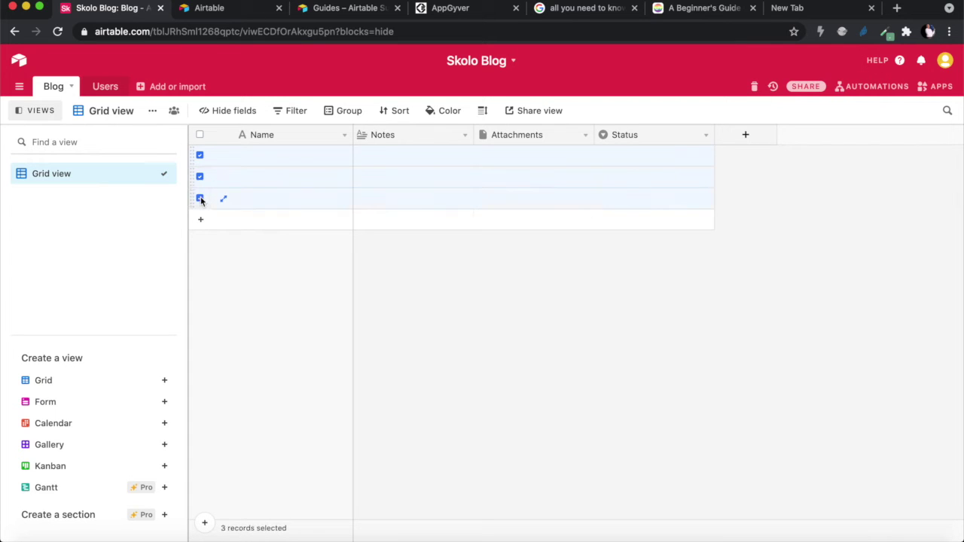
right_click(251, 163)
click(291, 193)
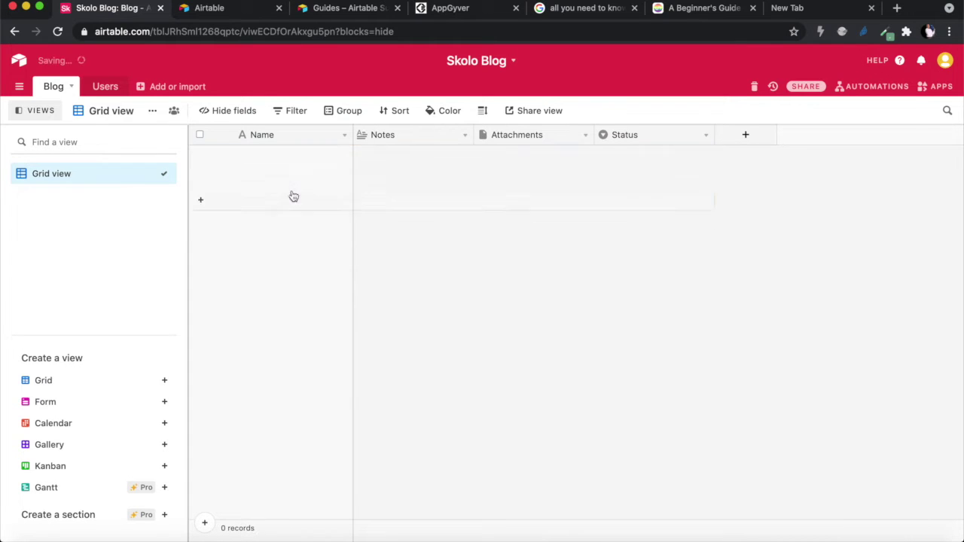
Delete the Status, Attachments and Notes fields.
right_click(637, 133)
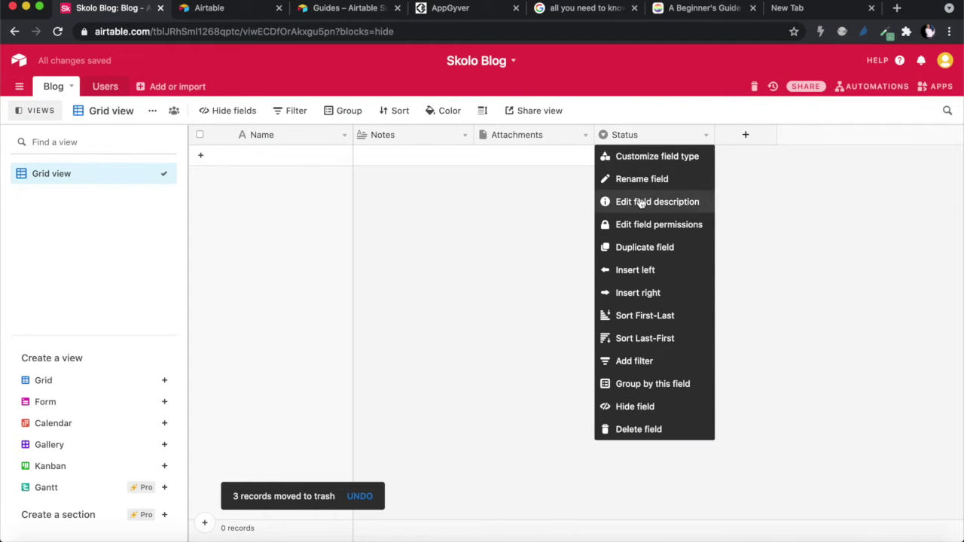
click(633, 430)
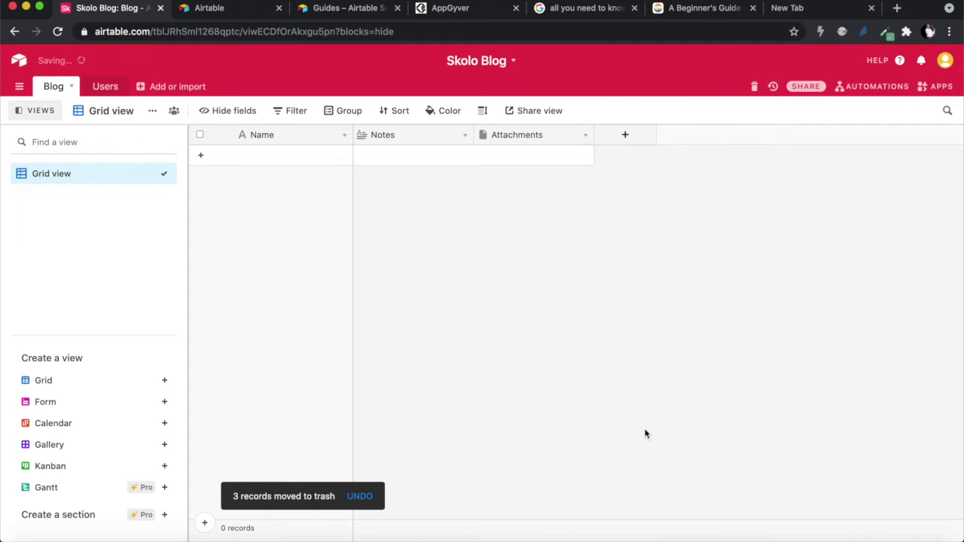
right_click(536, 134)
click(541, 435)
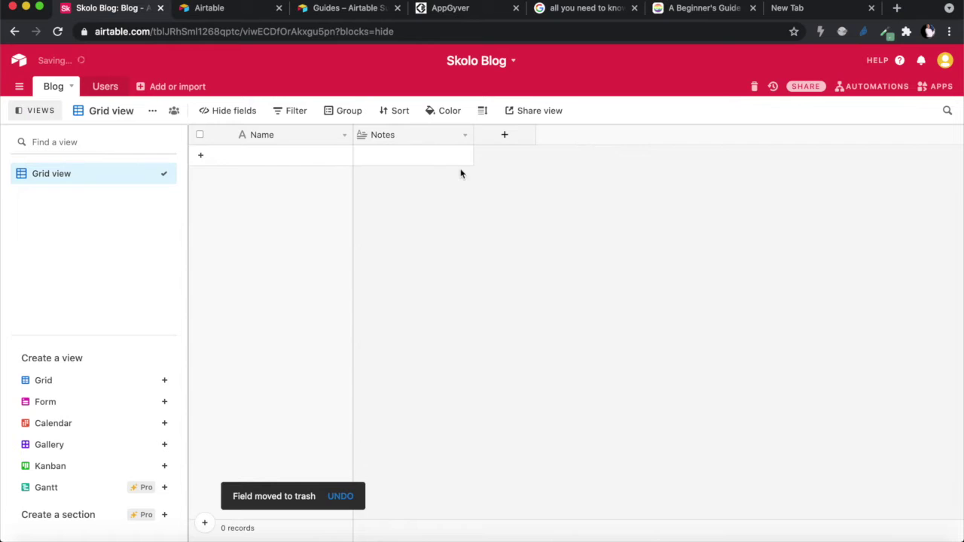
right_click(417, 134)
click(413, 433)
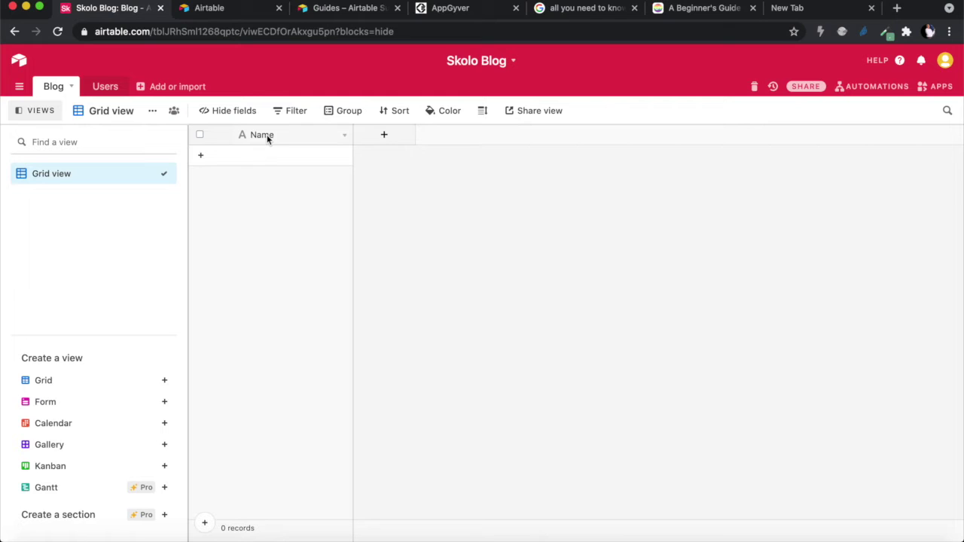
Rename the Name field to Title and begin adding another field.
click(345, 138)
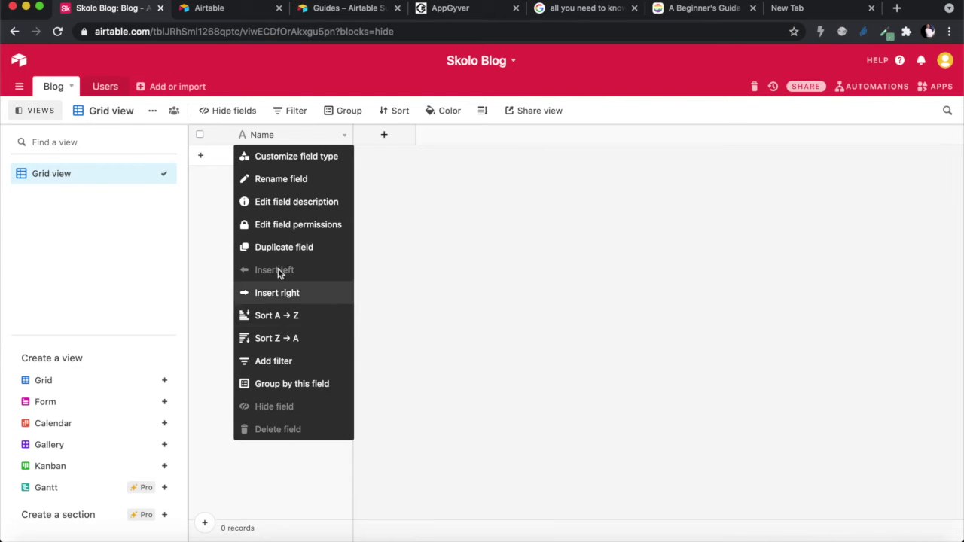
click(285, 181)
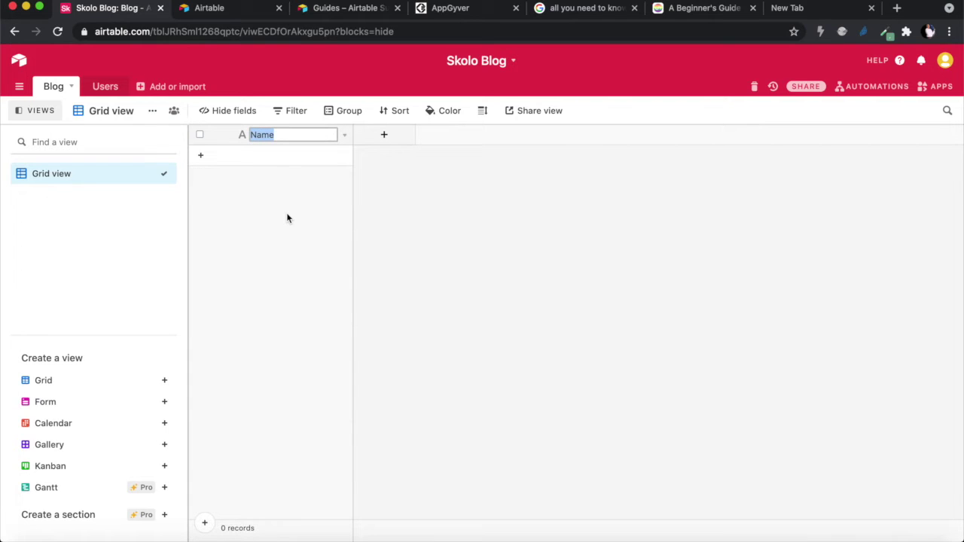
text(Title)
key(Return)
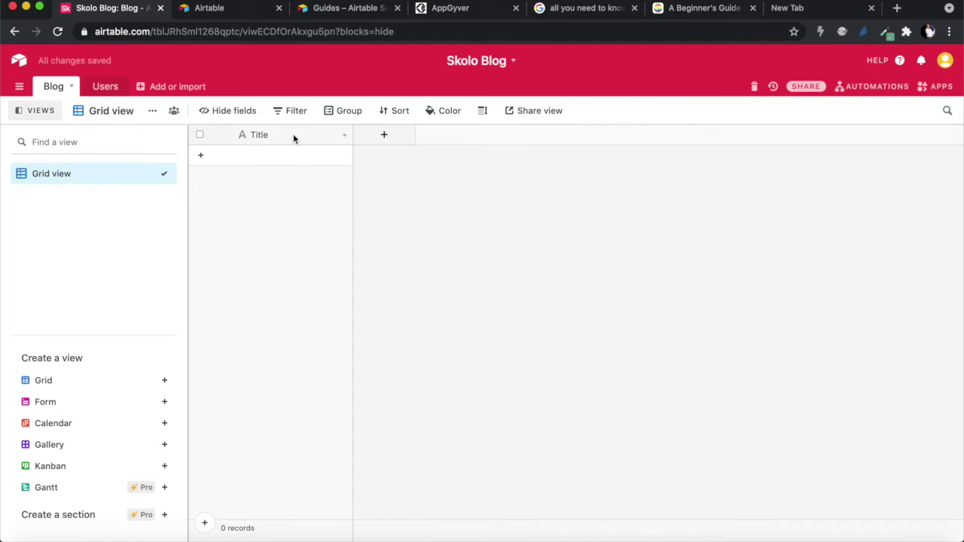
click(384, 136)
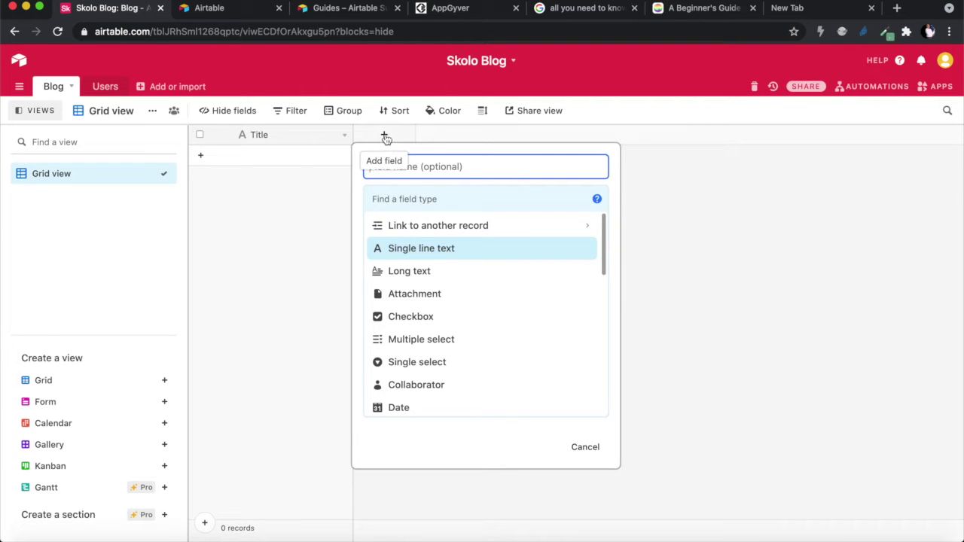
Browse the field types and create a Long text field named 'Short Description'.
scroll(438, 332, down, 5)
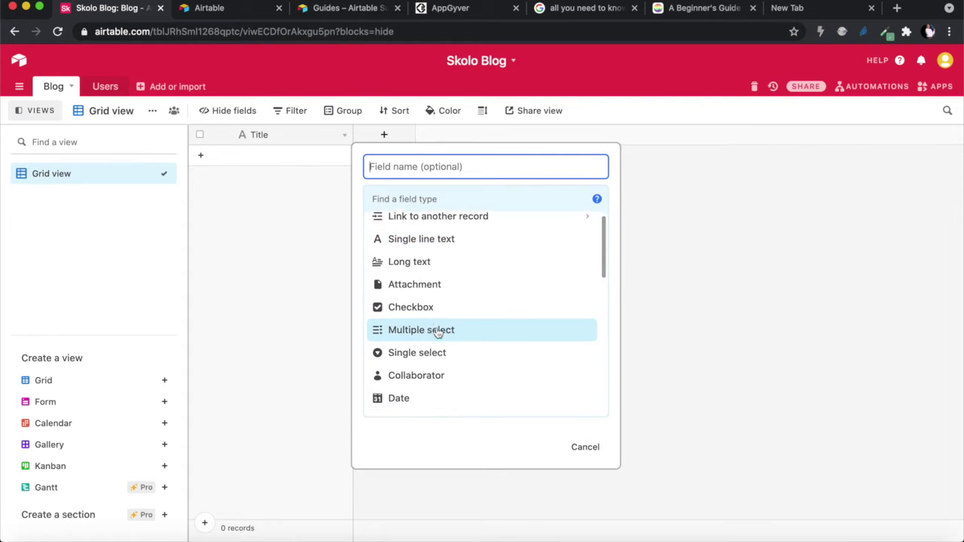
scroll(438, 332, down, 10)
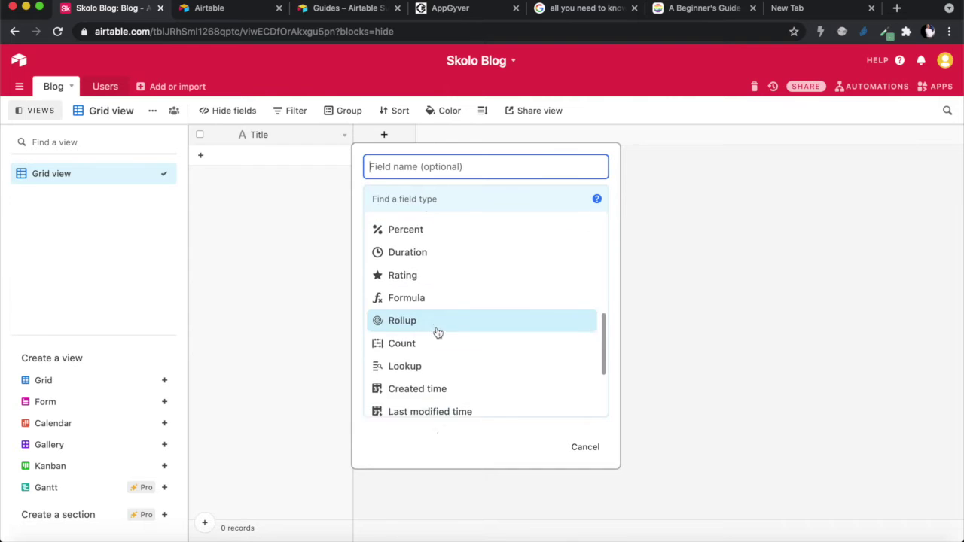
scroll(438, 332, up, 15)
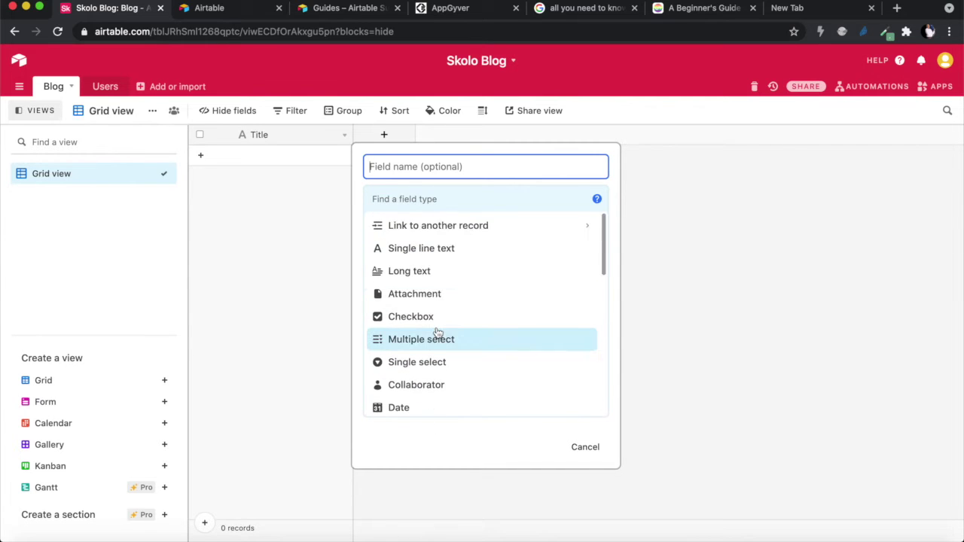
scroll(437, 332, down, 15)
scroll(438, 332, up, 15)
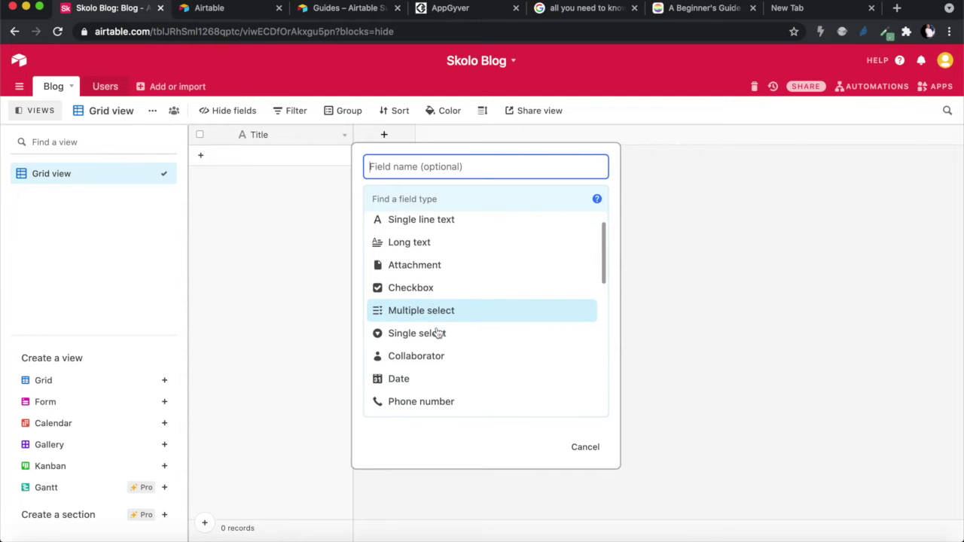
scroll(440, 357, down, 1)
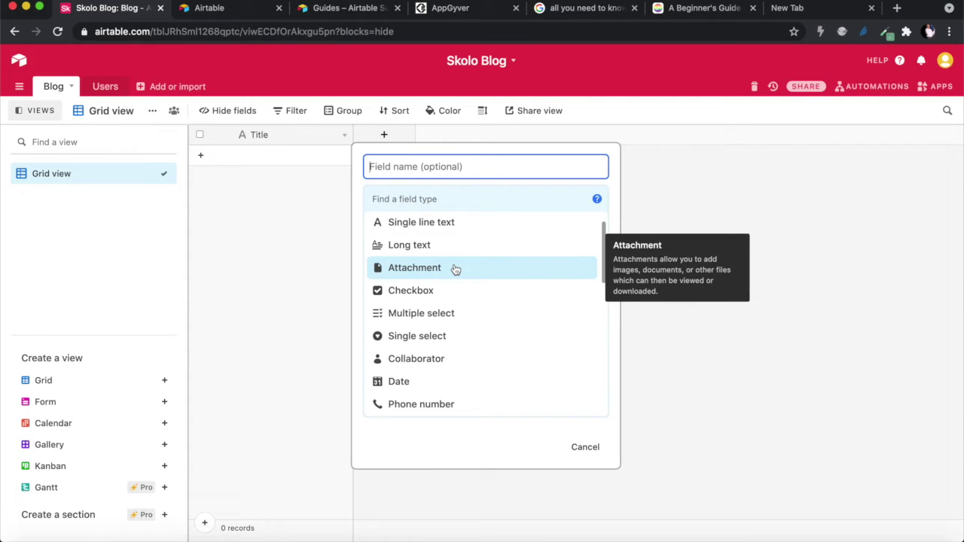
scroll(455, 269, down, 1)
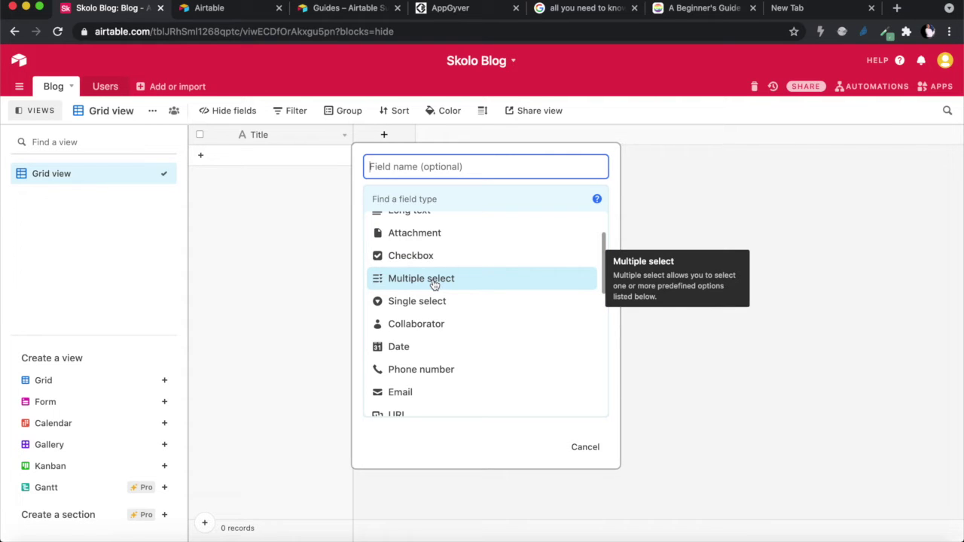
scroll(435, 284, down, 2)
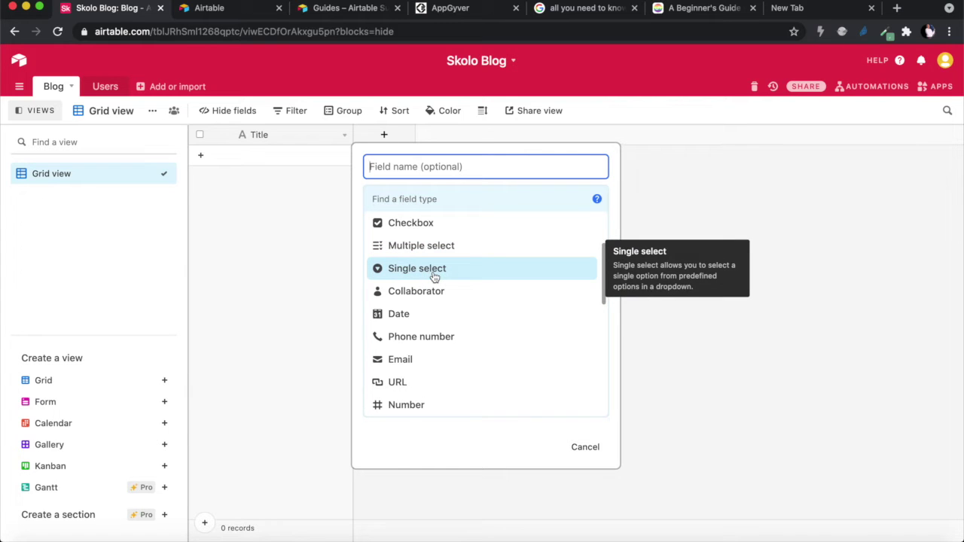
scroll(435, 277, down, 2)
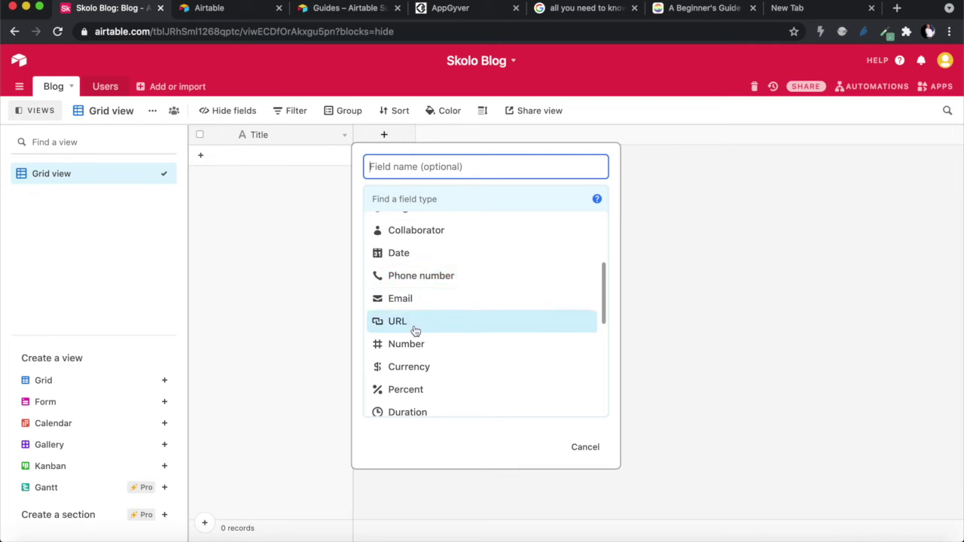
scroll(430, 370, down, 2)
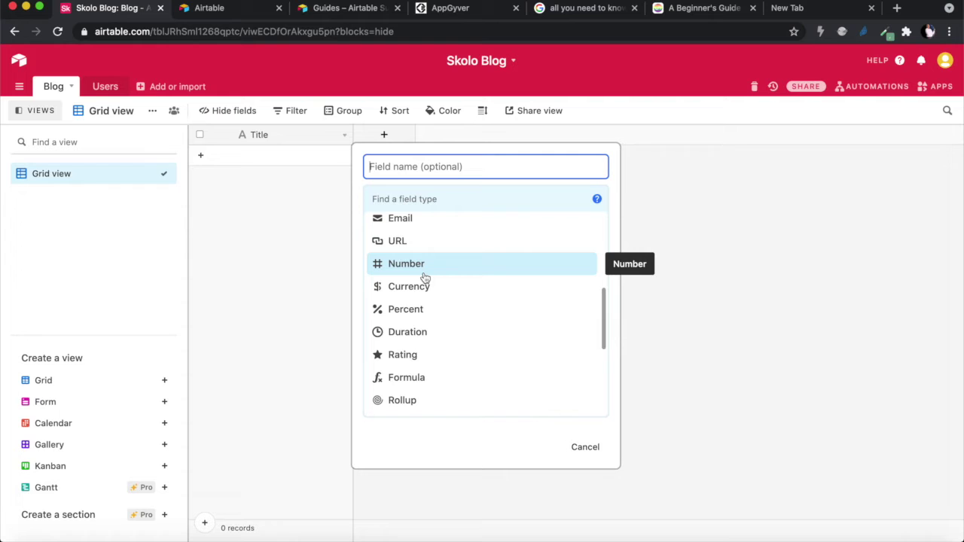
scroll(424, 278, up, 1)
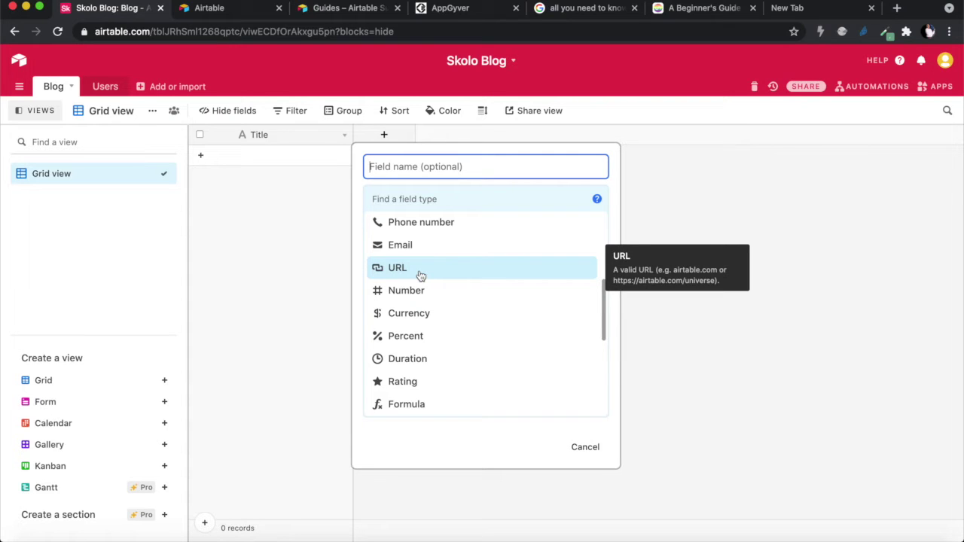
scroll(420, 275, down, 5)
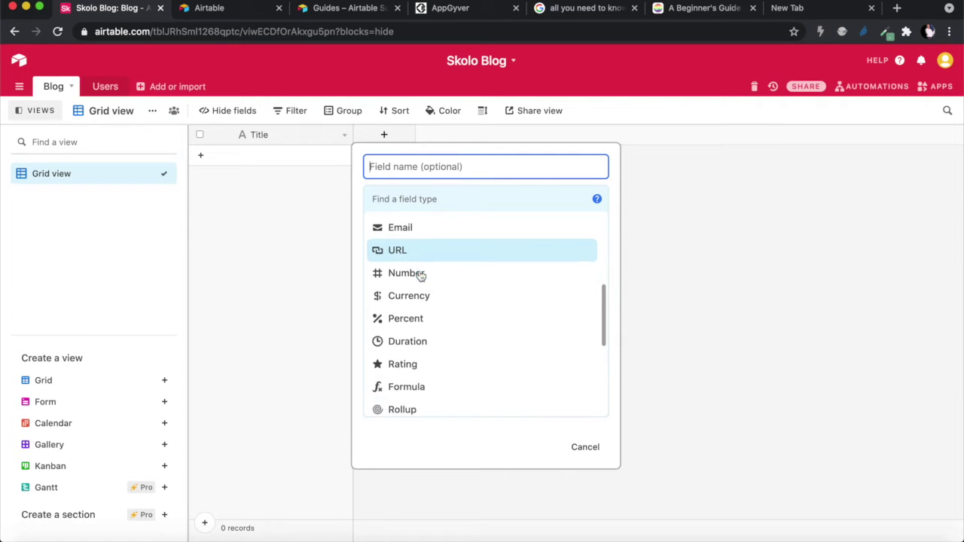
scroll(420, 276, up, 10)
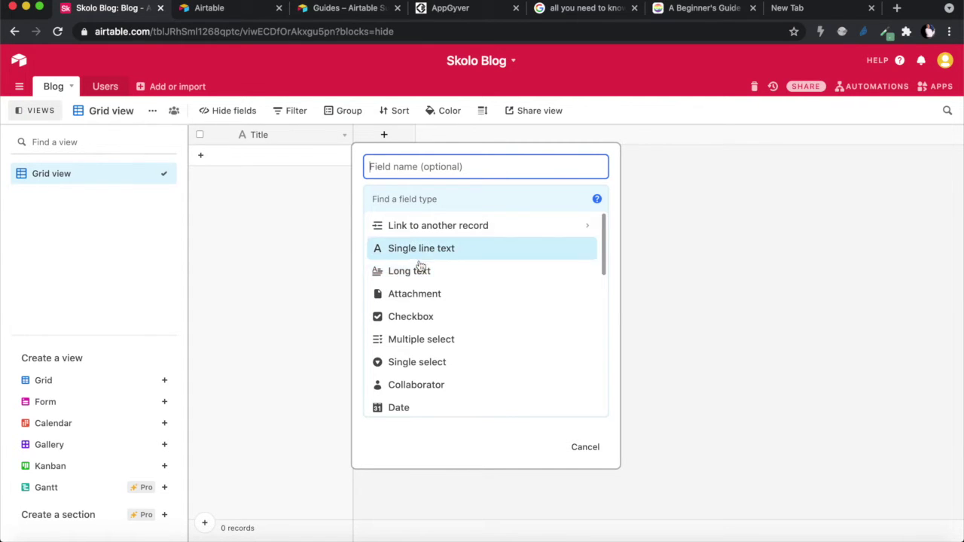
mouse_move(419, 274)
mouse_move(419, 255)
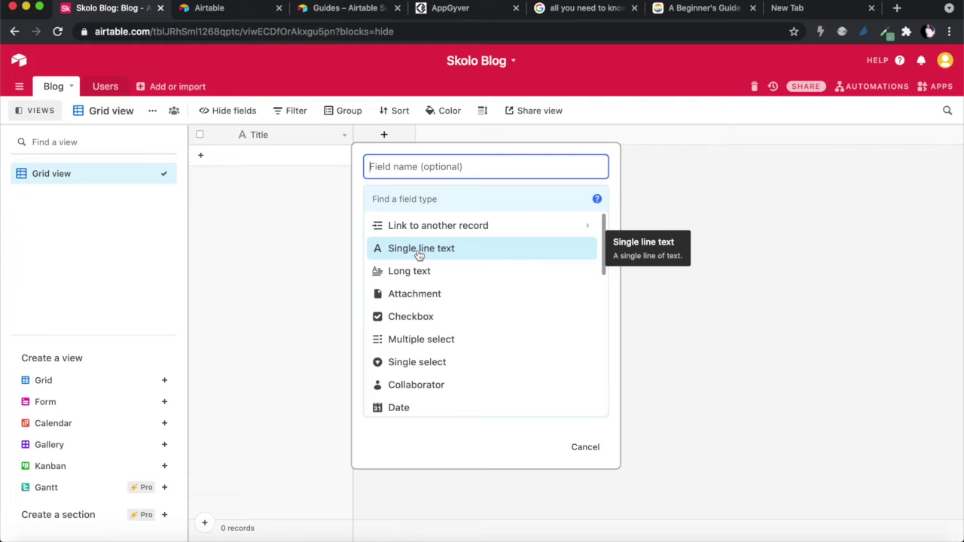
click(412, 276)
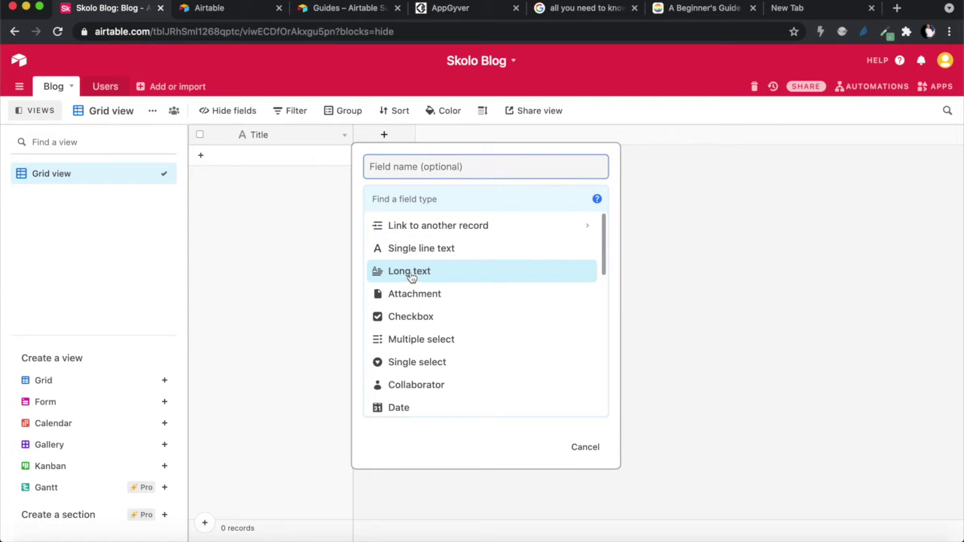
click(405, 167)
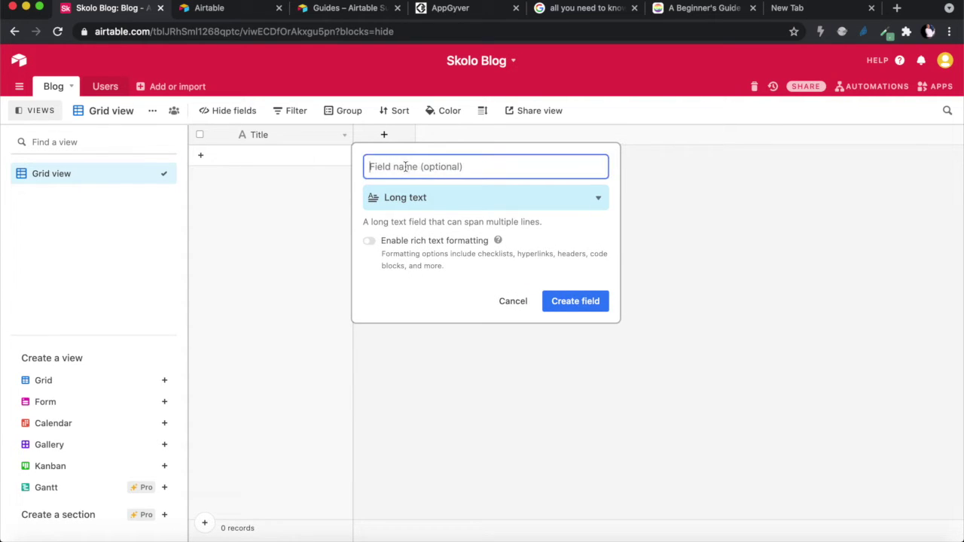
text(Sh)
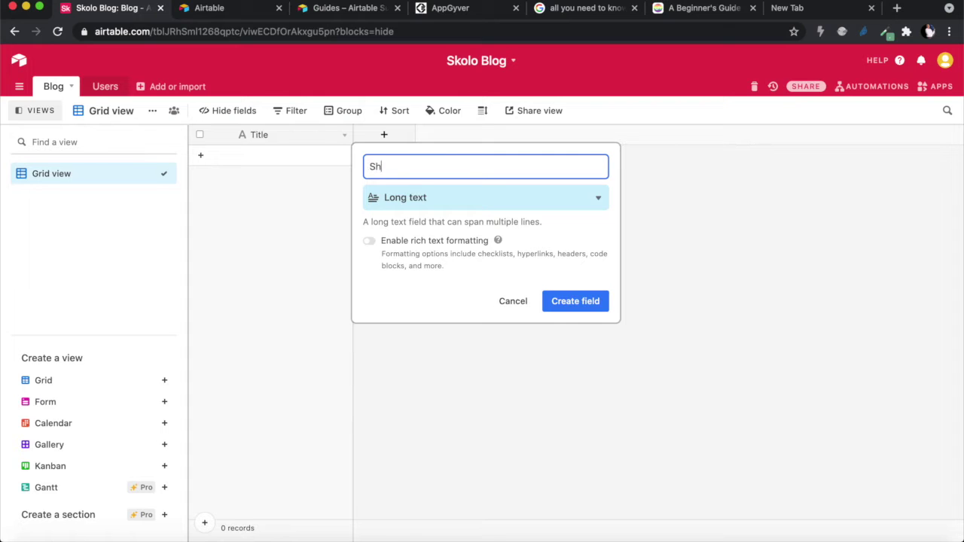
text(ort Description)
click(572, 302)
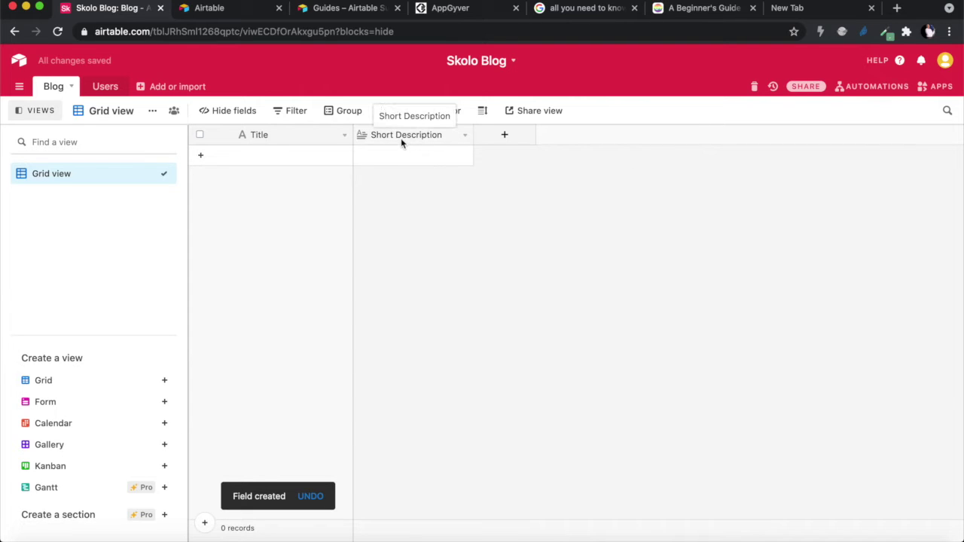
Start a new single line text field named Author.
click(505, 137)
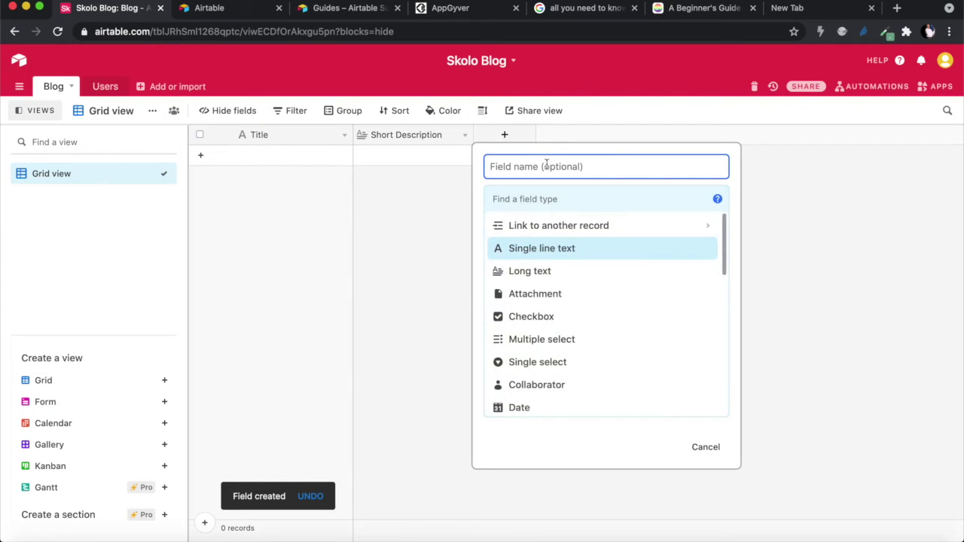
click(545, 255)
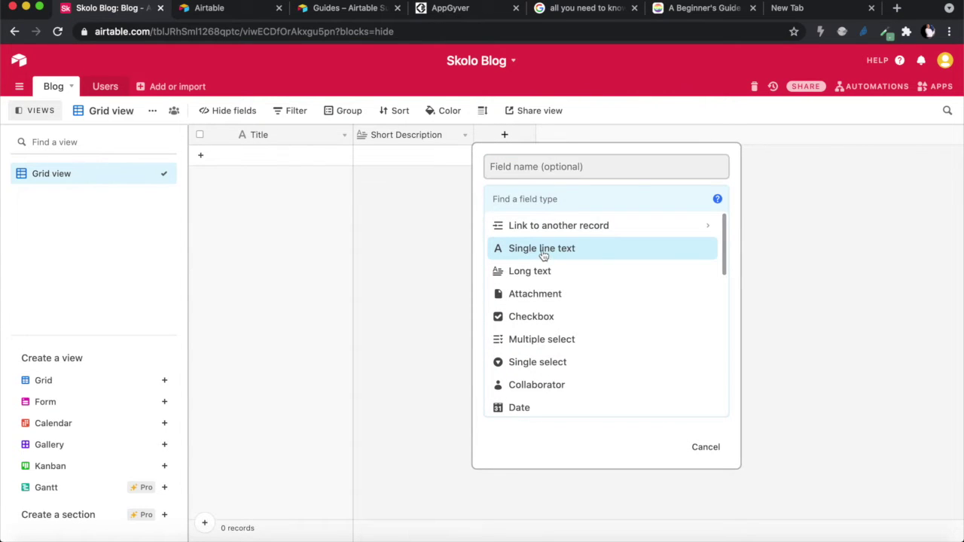
click(532, 168)
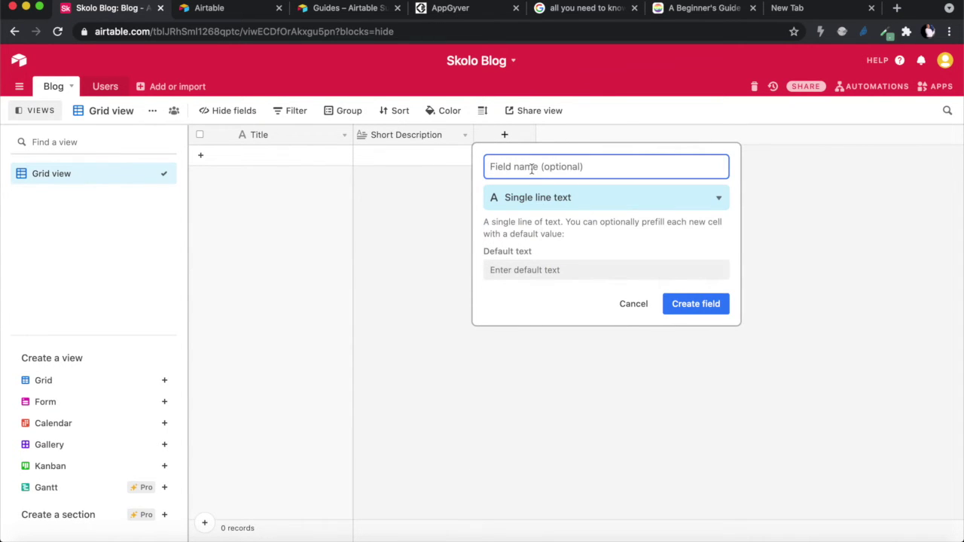
text(Author)
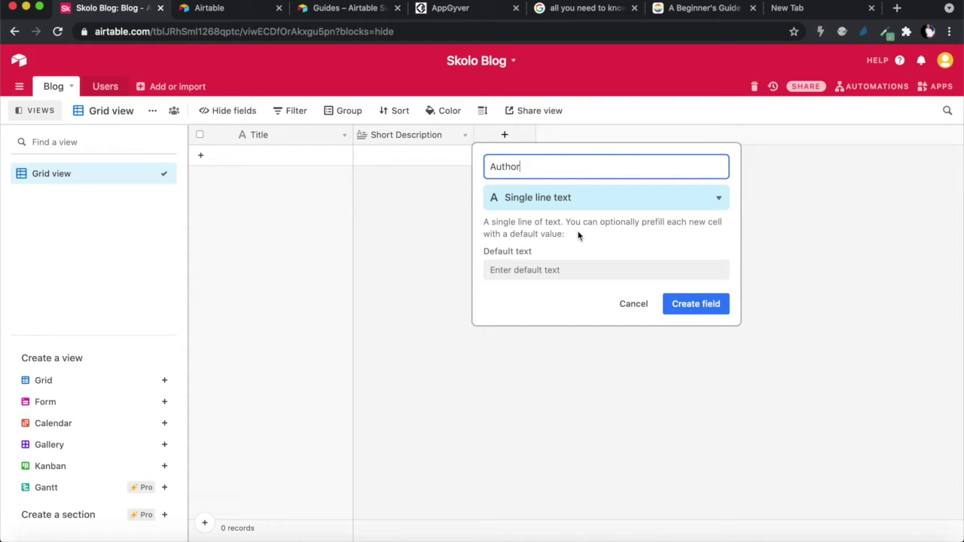
Change the Author field's type to Single select.
click(577, 199)
scroll(567, 361, down, 5)
scroll(567, 360, up, 2)
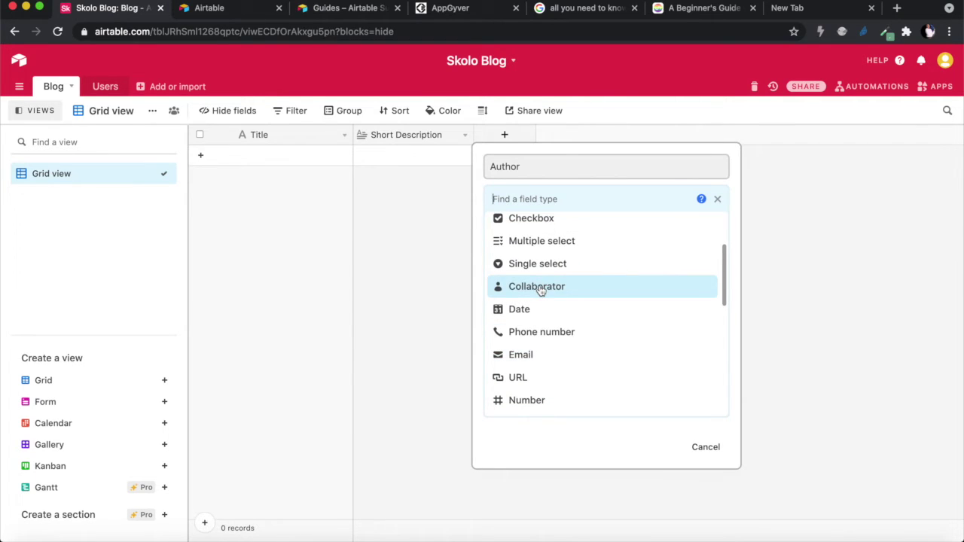
mouse_move(540, 291)
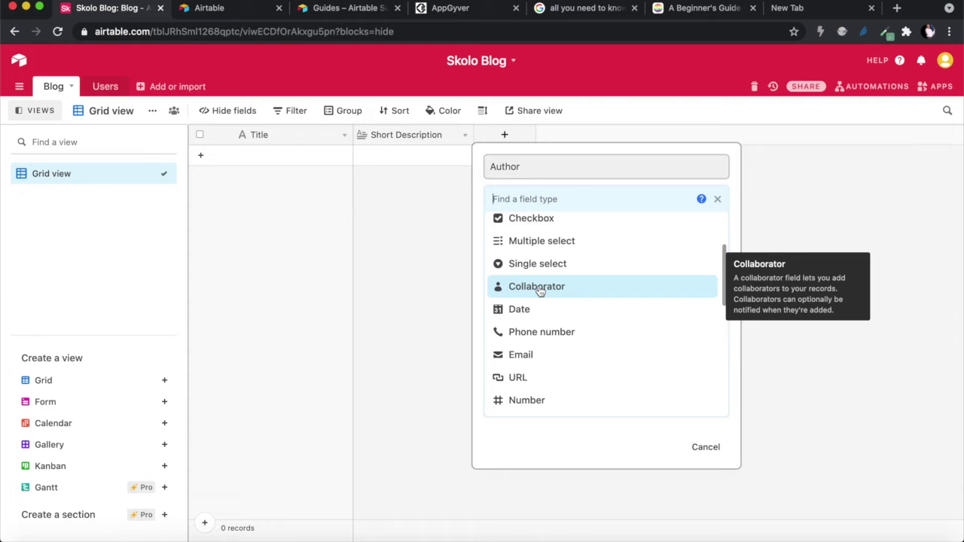
scroll(540, 310, down, 5)
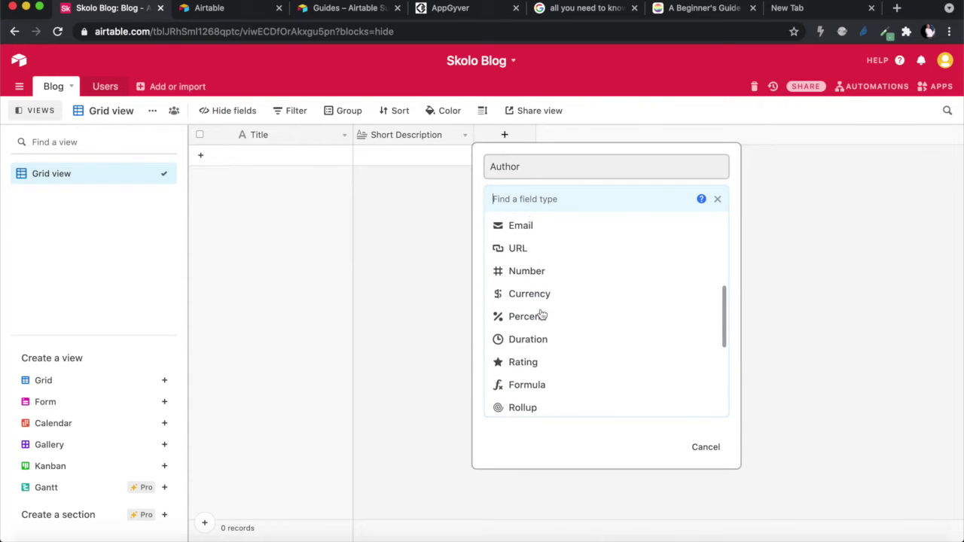
scroll(541, 314, up, 5)
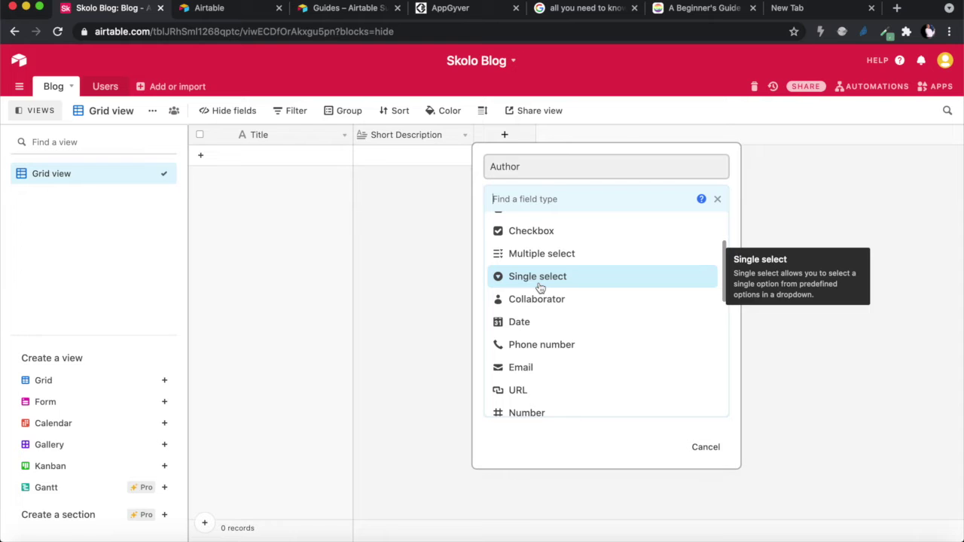
scroll(544, 308, down, 1)
scroll(545, 307, up, 1)
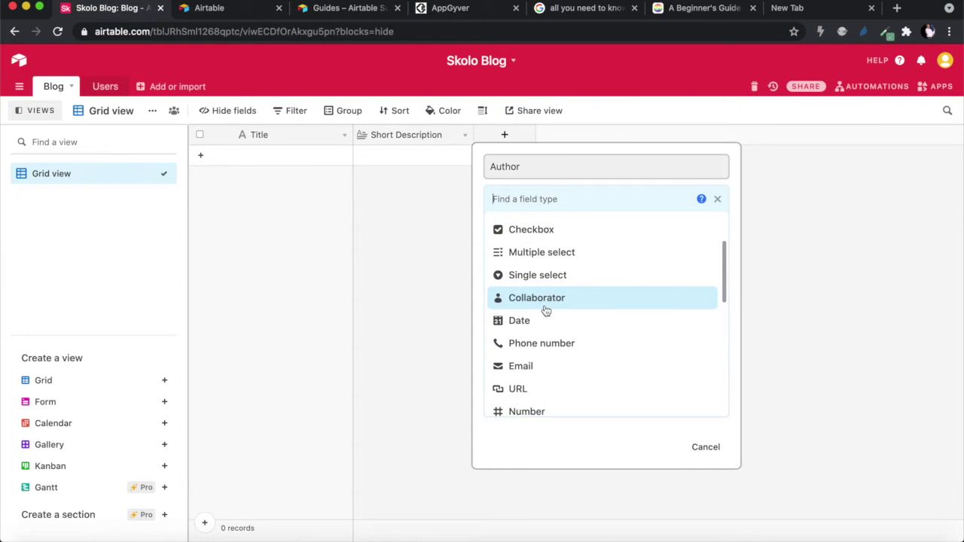
scroll(546, 311, down, 3)
scroll(546, 311, up, 1)
scroll(547, 310, down, 4)
scroll(545, 309, up, 5)
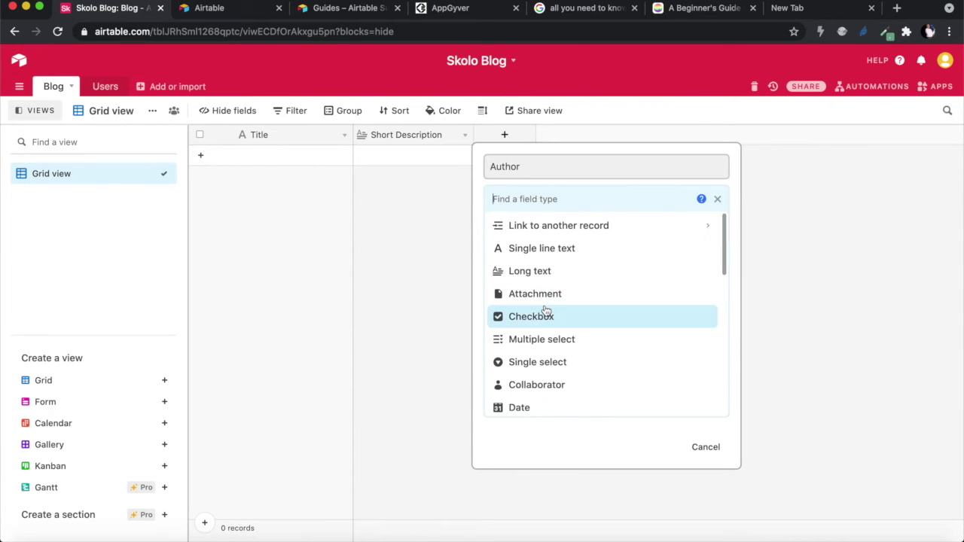
scroll(545, 343, down, 1)
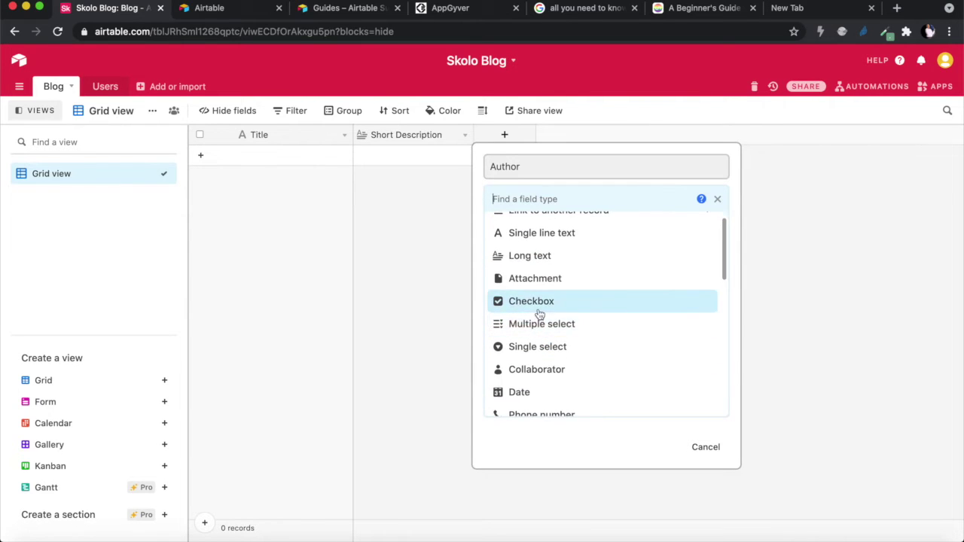
click(548, 348)
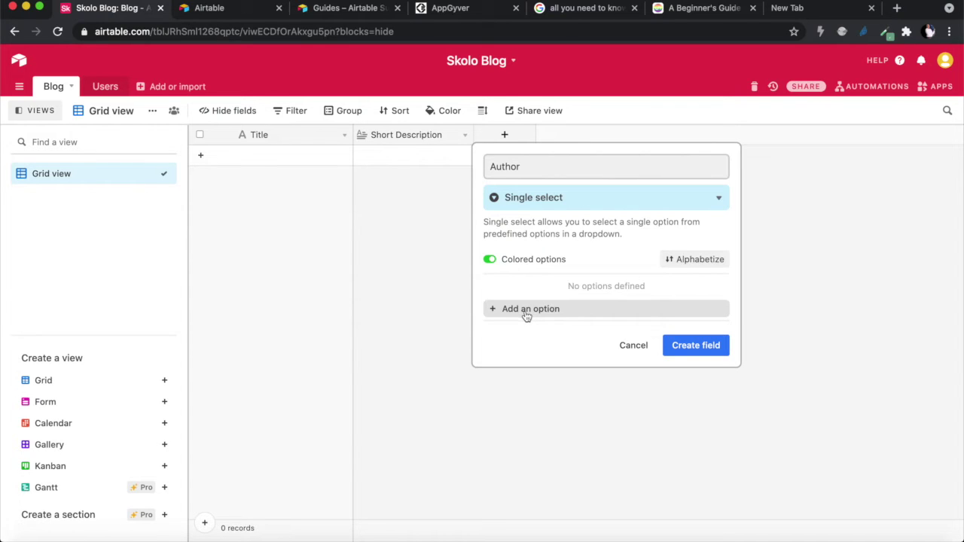
Add three Author options: Admin and two author names.
click(531, 317)
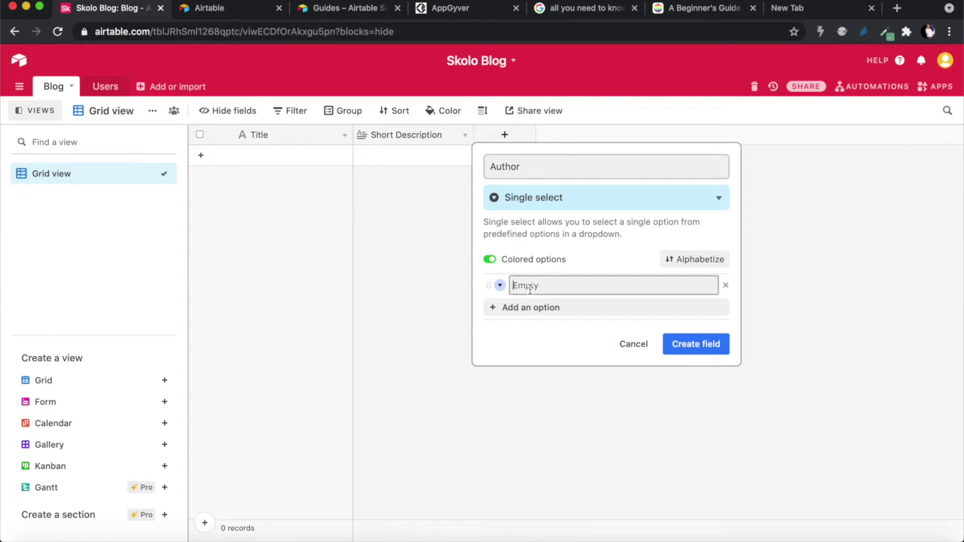
text(Admin)
click(532, 317)
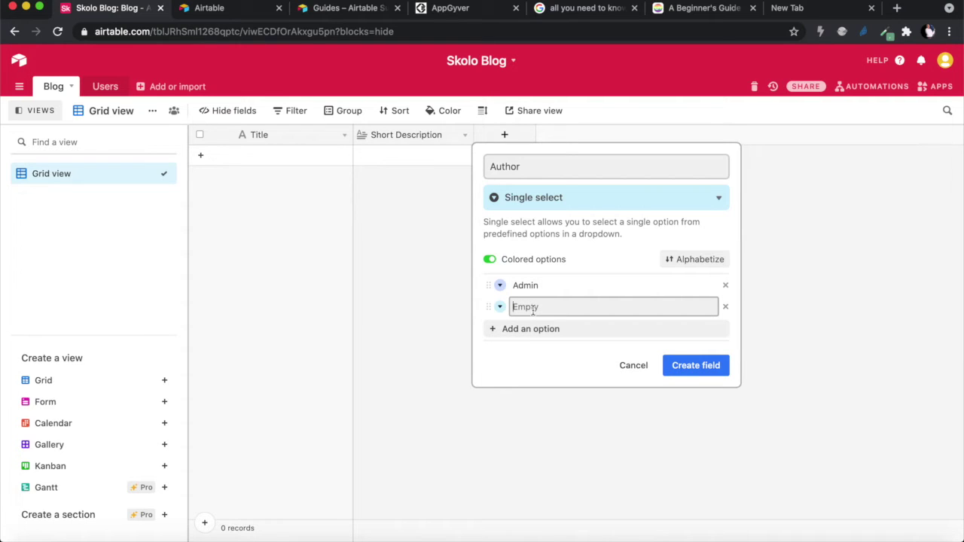
text(Zatosh Nakamoto)
click(553, 330)
text(Maximus Great)
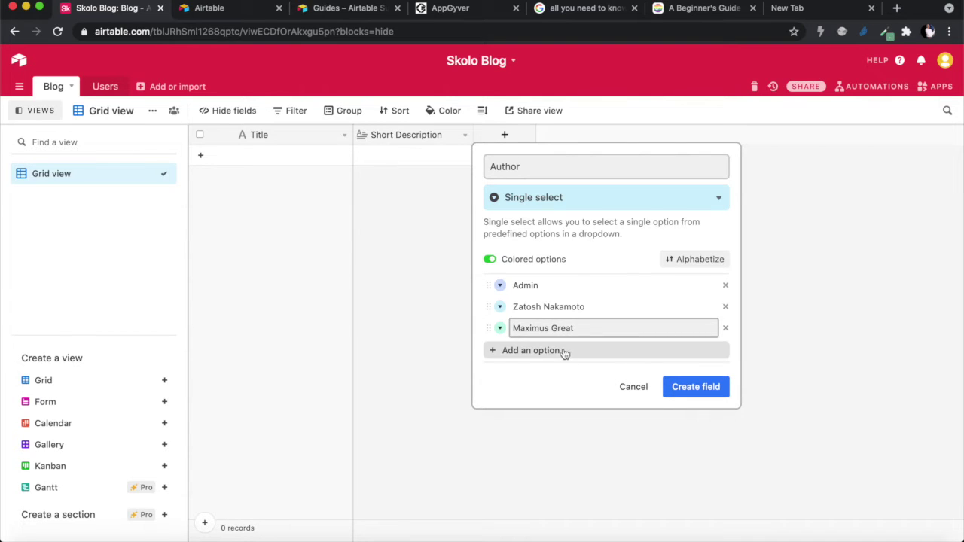
click(564, 350)
click(726, 349)
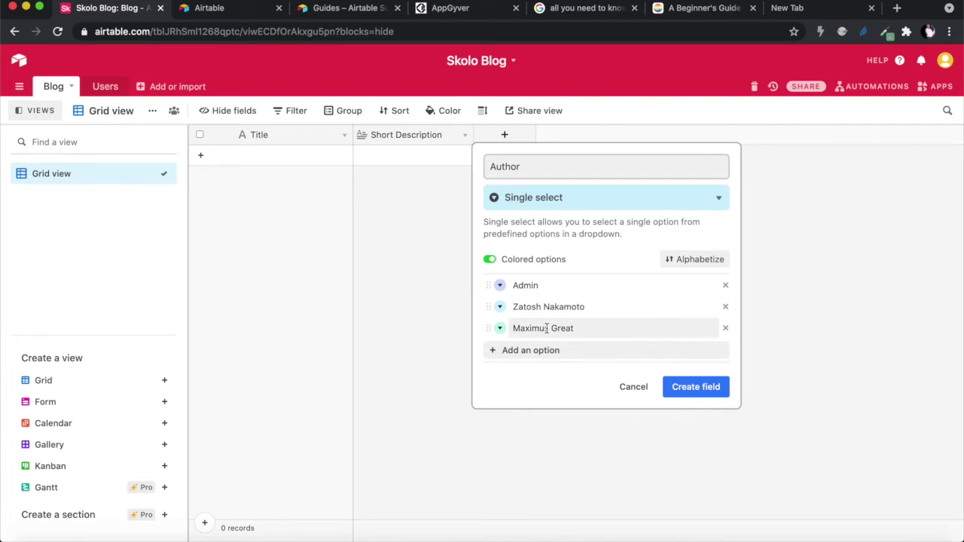
Colour the options pink, green and light blue, then create the Author field.
click(538, 286)
click(500, 286)
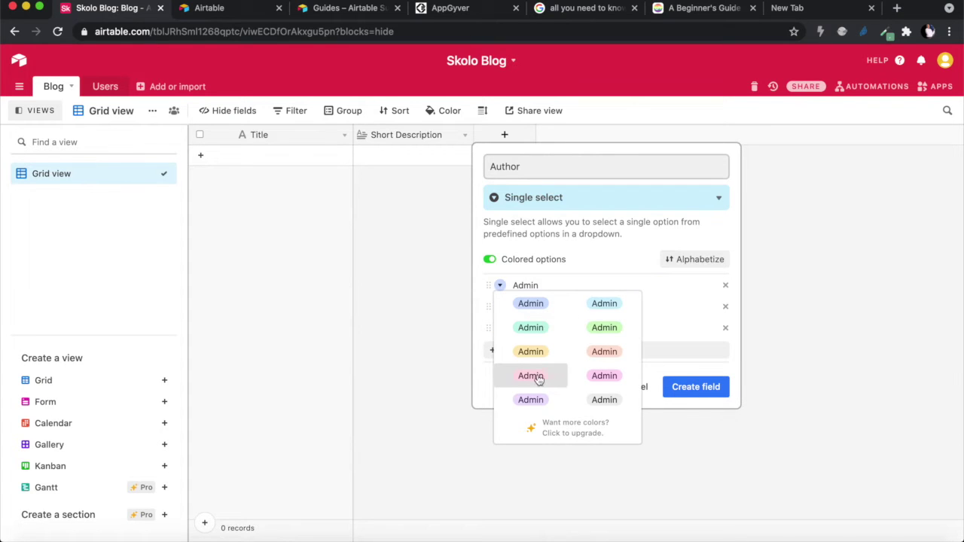
click(536, 378)
click(501, 307)
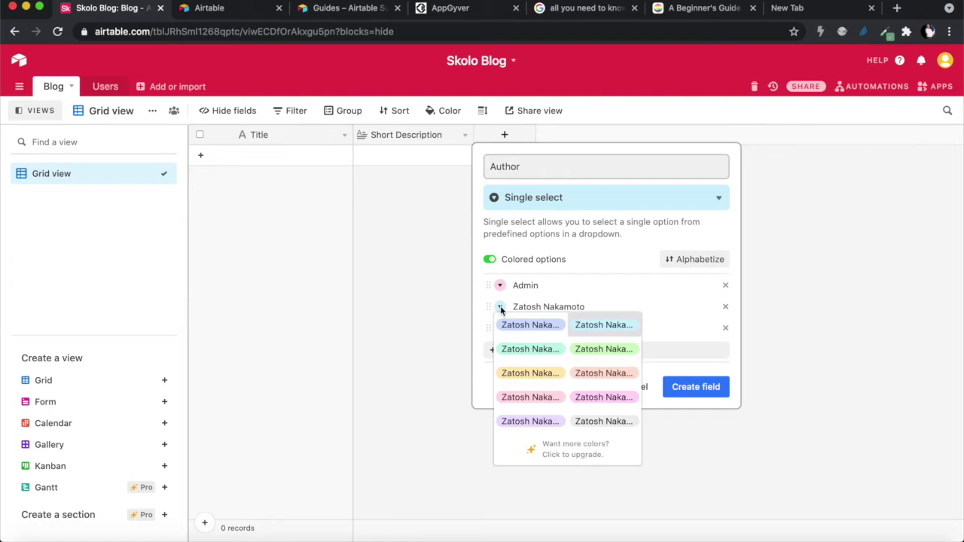
click(599, 350)
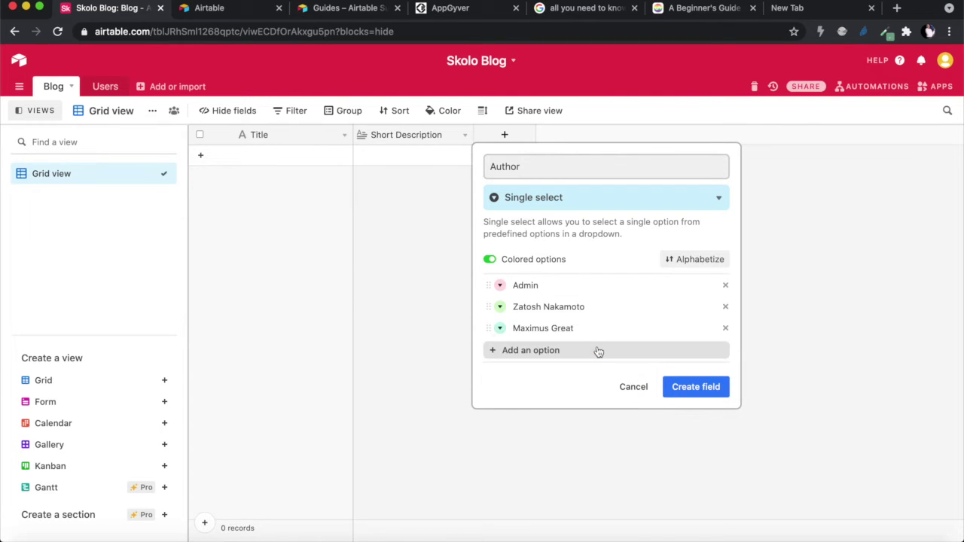
click(503, 330)
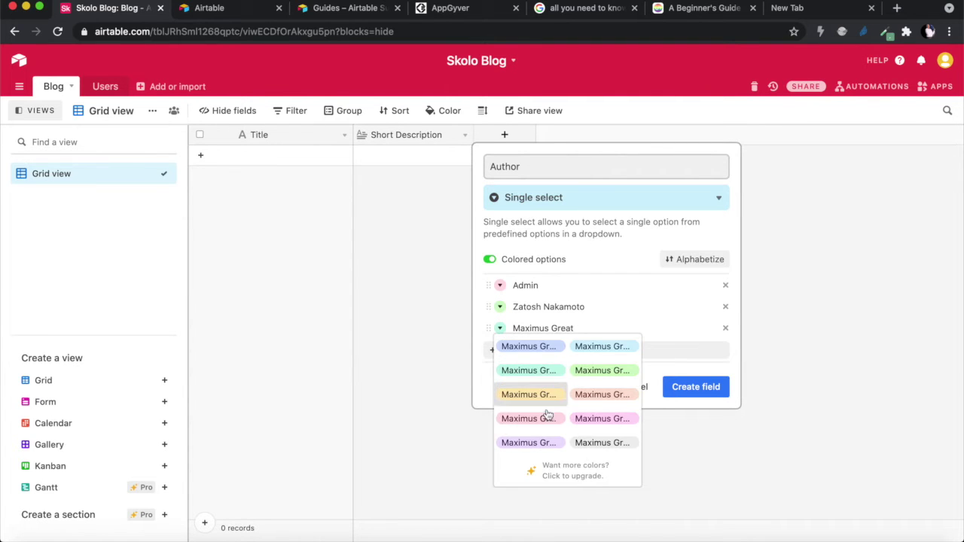
click(602, 443)
click(498, 330)
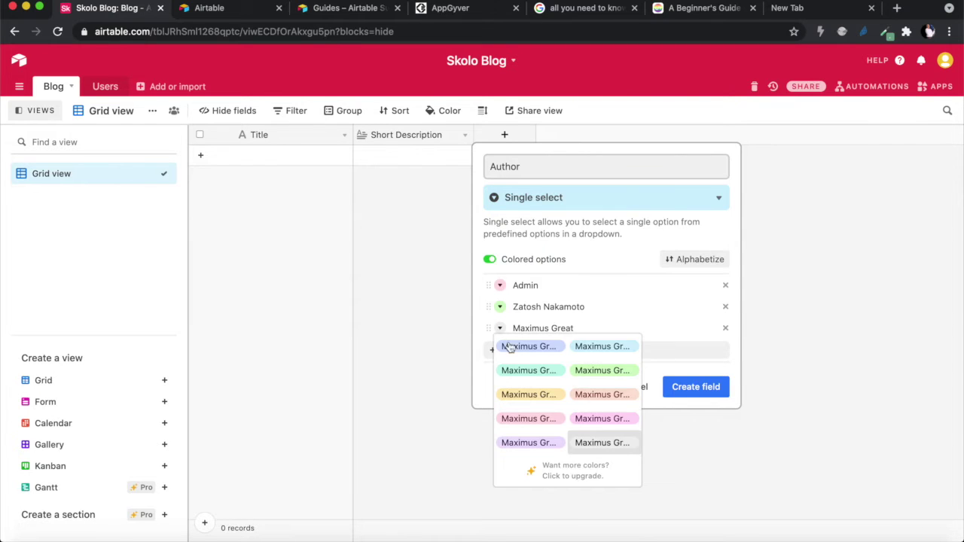
click(603, 351)
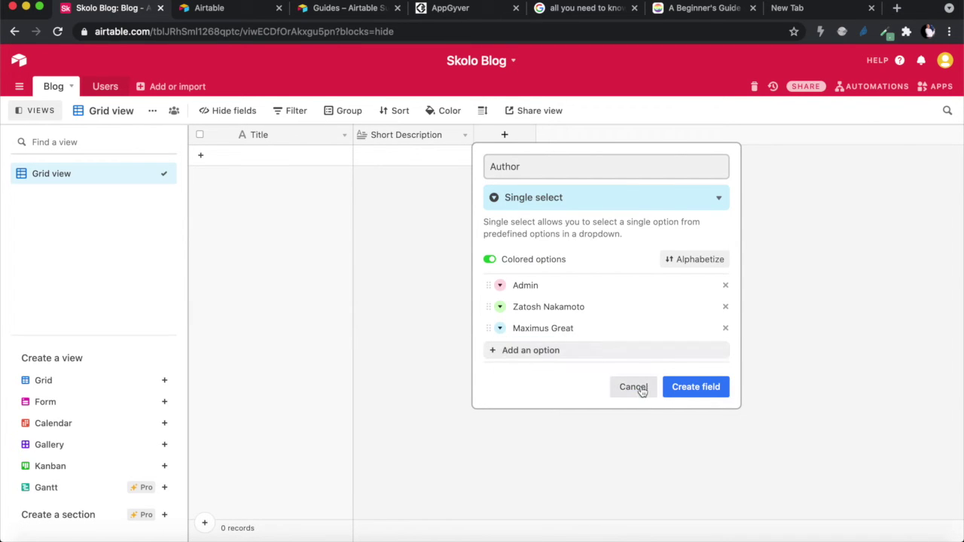
click(687, 386)
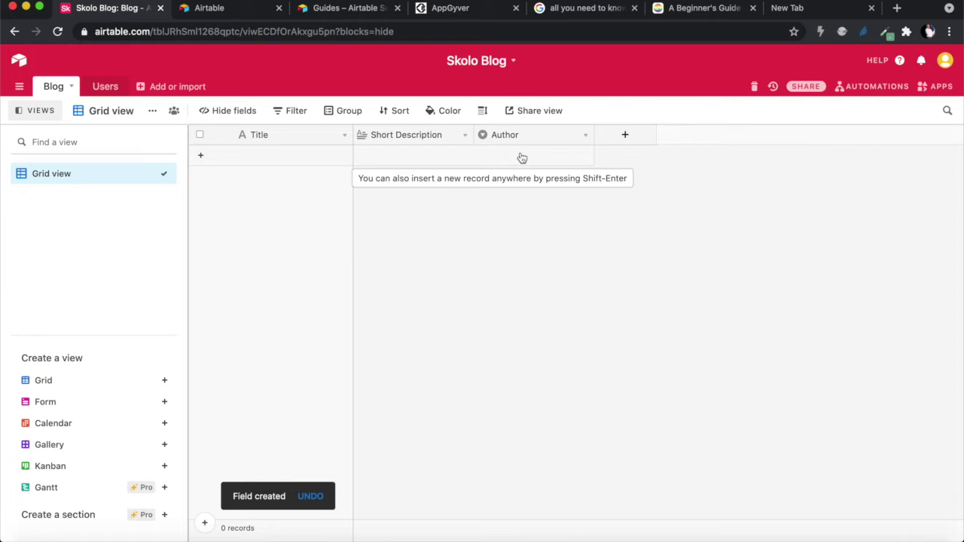
Create a Long text field named Description in the Blog table.
click(625, 135)
text(C)
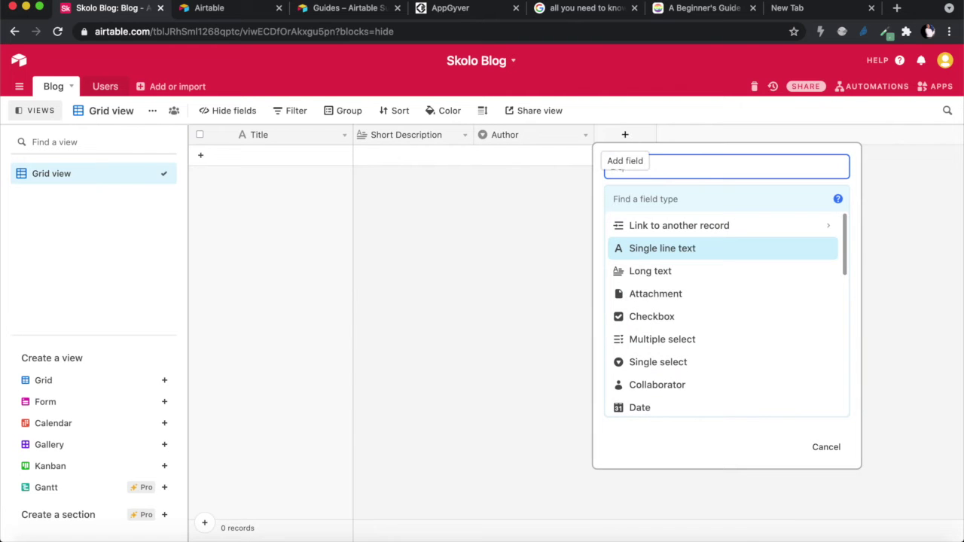
text(escription)
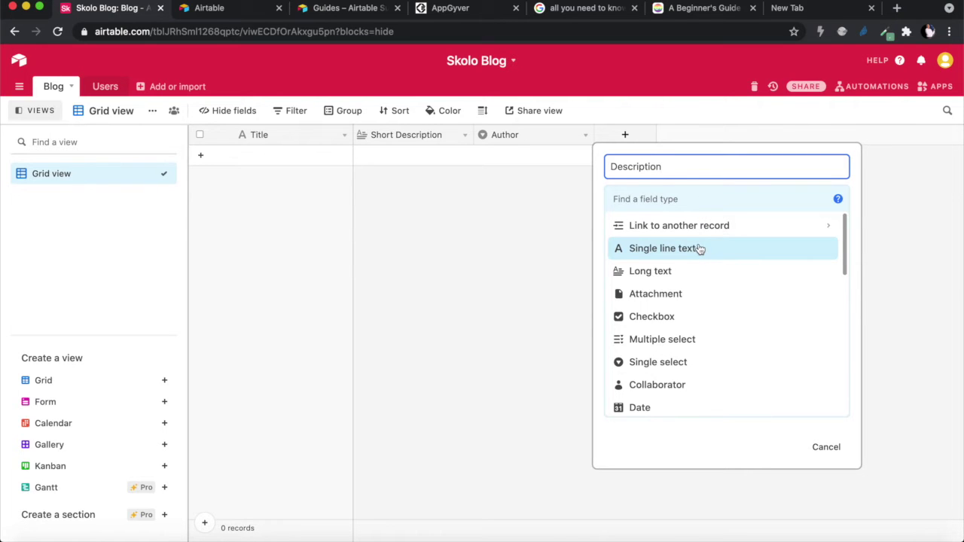
click(672, 278)
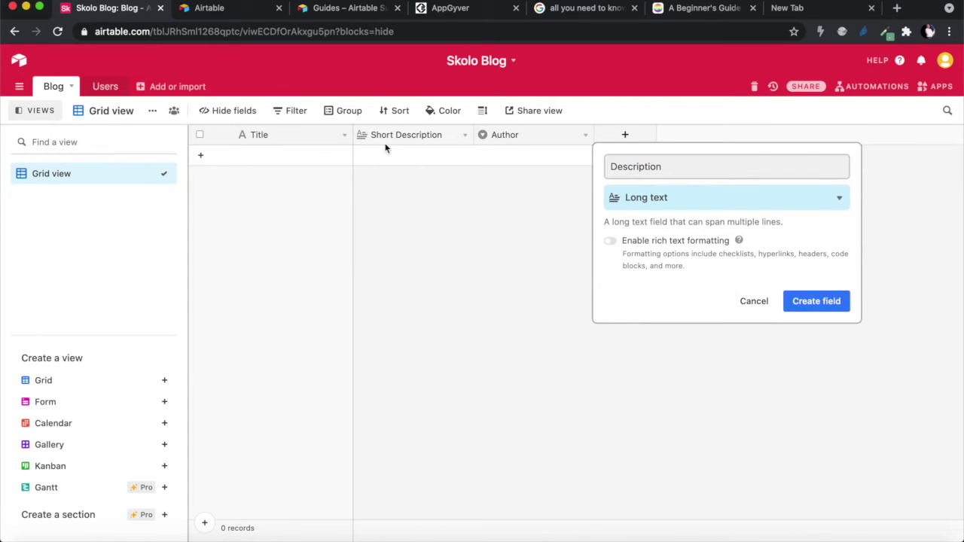
click(824, 303)
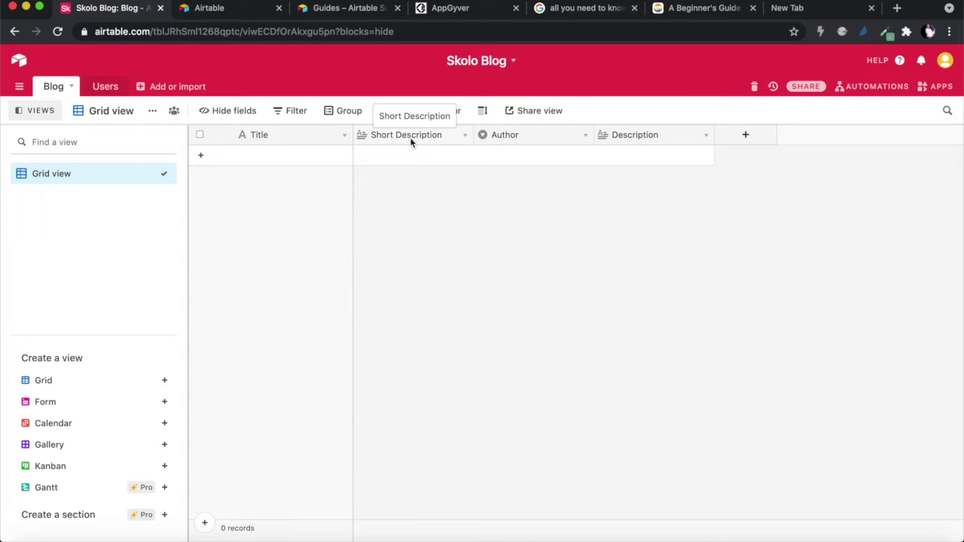
Create an Attachment field named 'Blog Image' after Description in the Blog table.
click(747, 136)
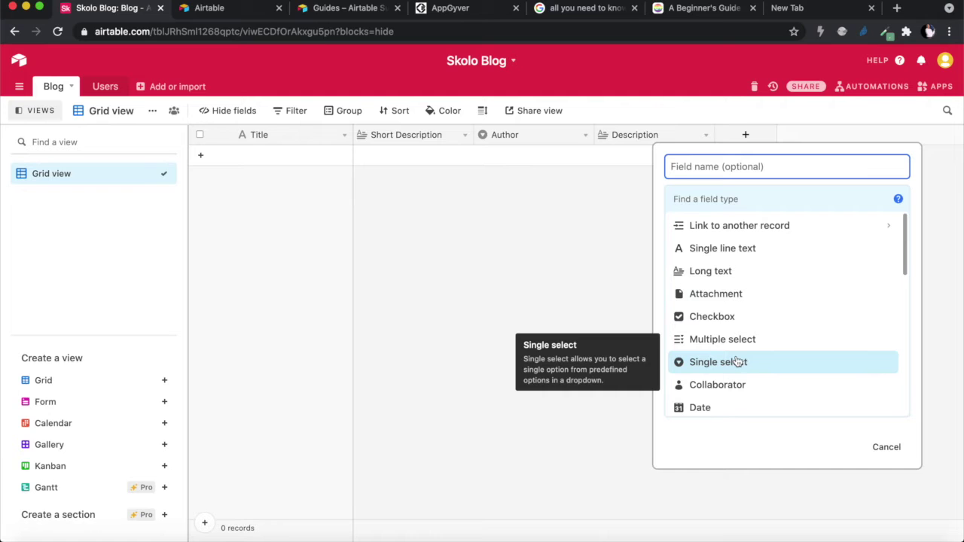
scroll(737, 358, down, 3)
scroll(736, 338, up, 3)
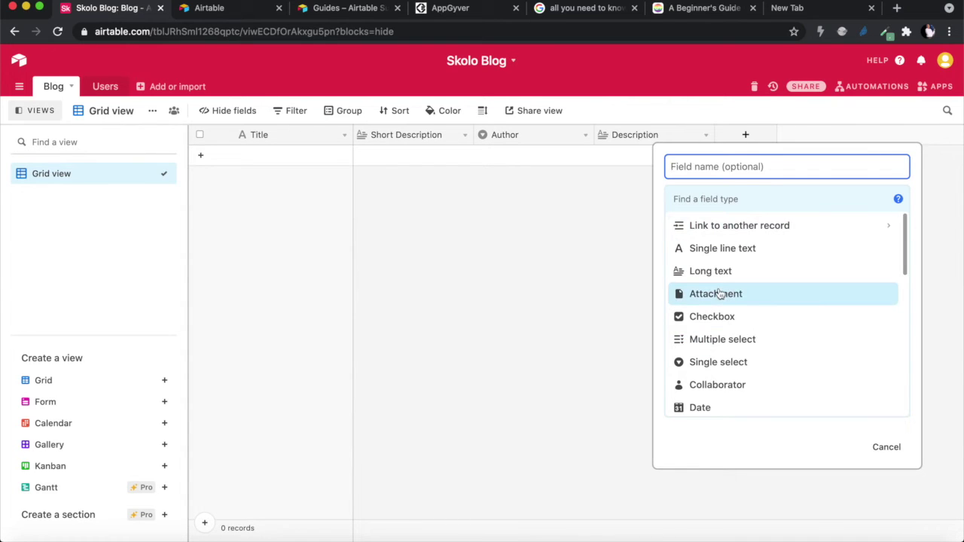
click(723, 300)
click(718, 167)
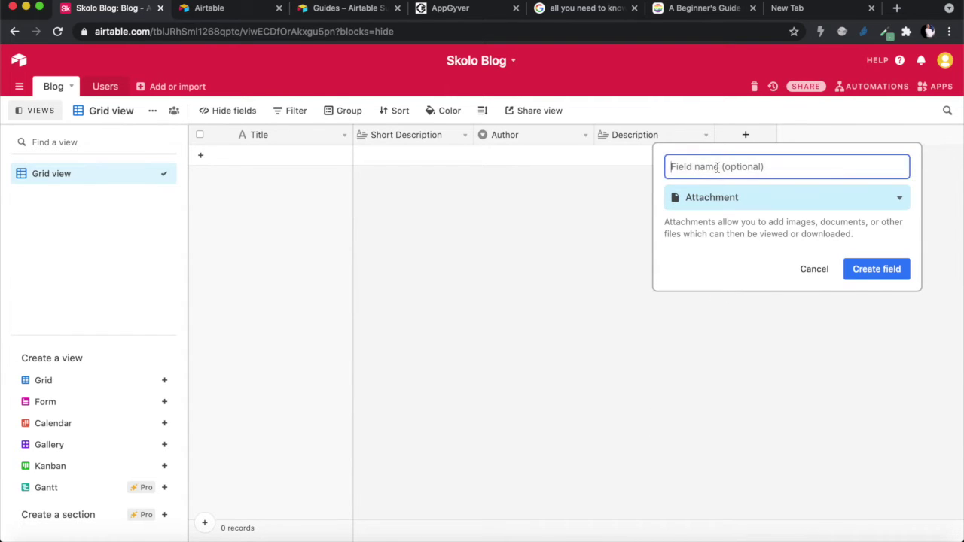
text(Blog )
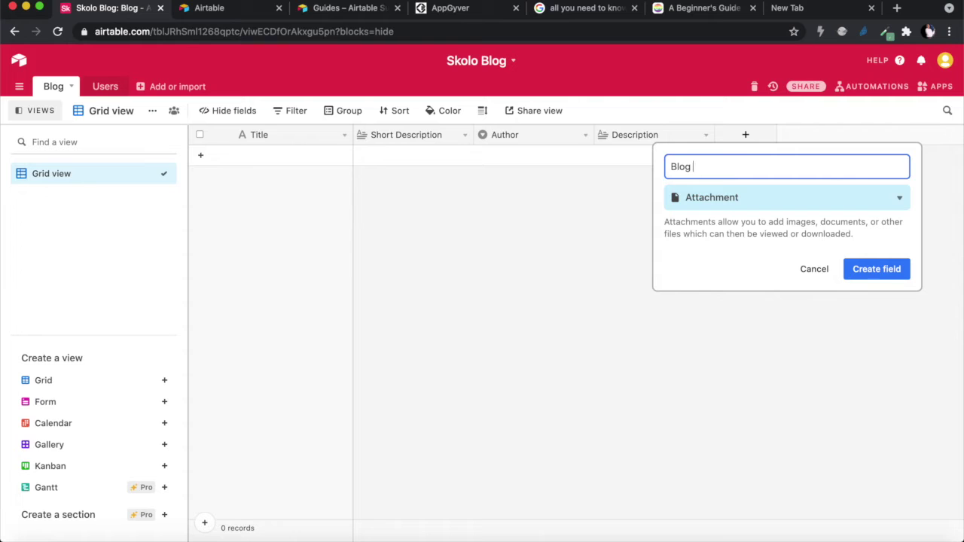
text(Image)
click(872, 271)
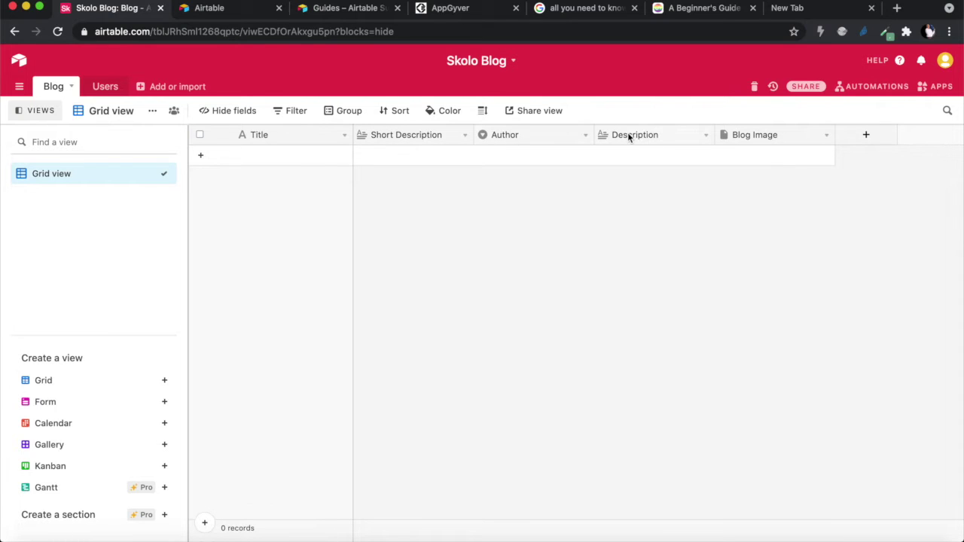
Prefix the Description field's name with 'Long' so it reads 'Long Description'.
click(709, 138)
click(625, 180)
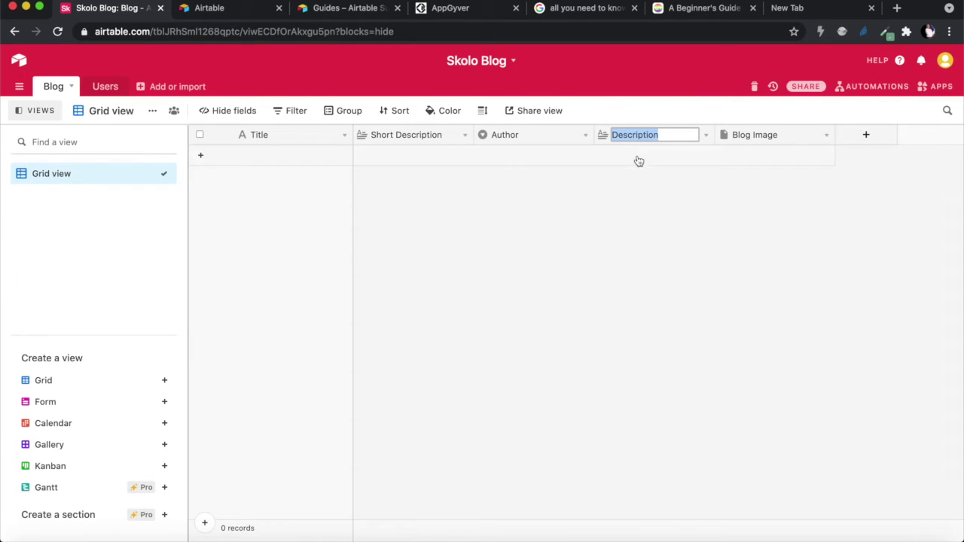
key(Left)
text(Long)
key(Return)
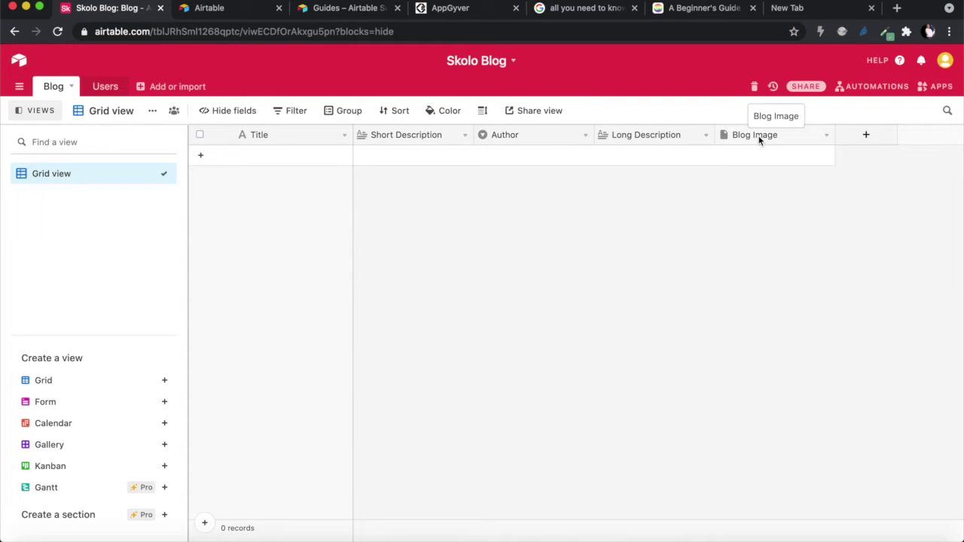
Start a new field named 'Category' with the Single select type.
click(865, 136)
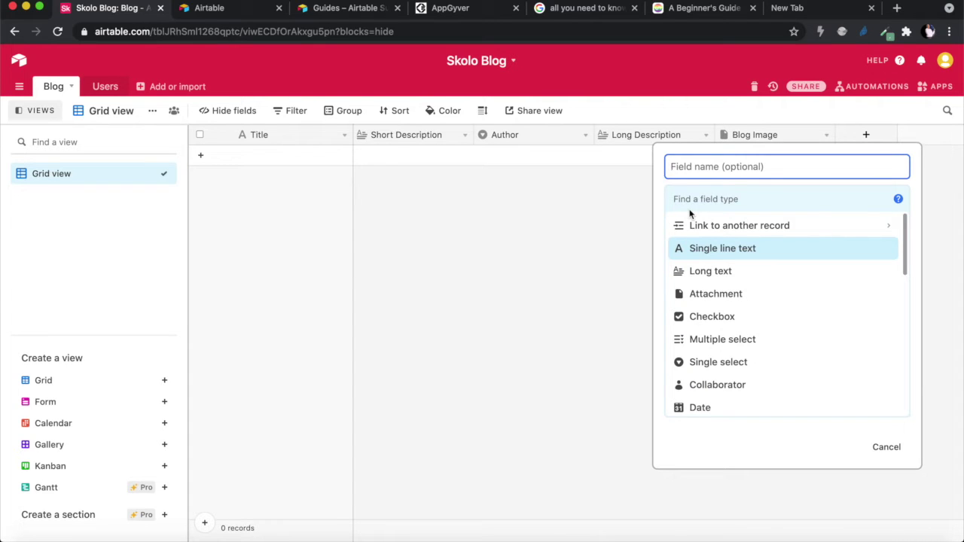
text(Category)
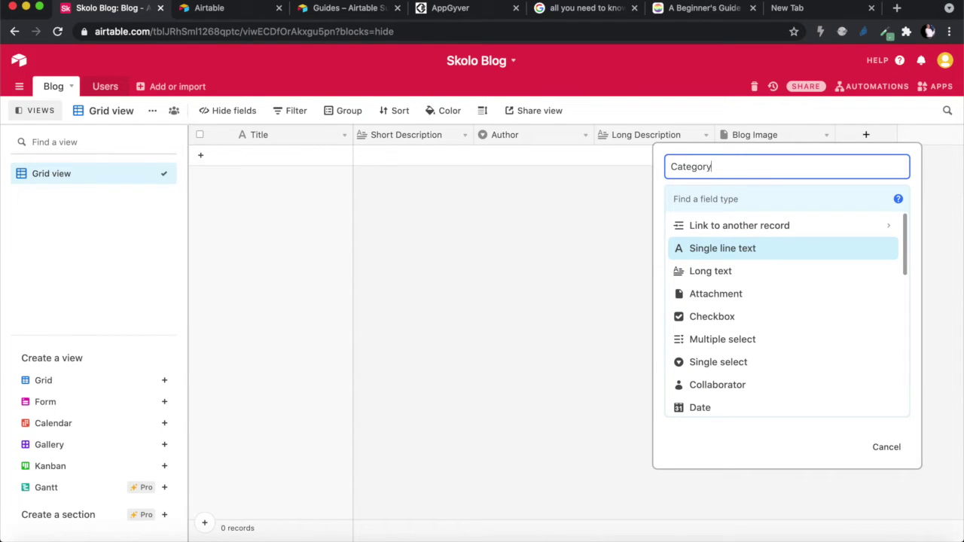
scroll(741, 327, down, 2)
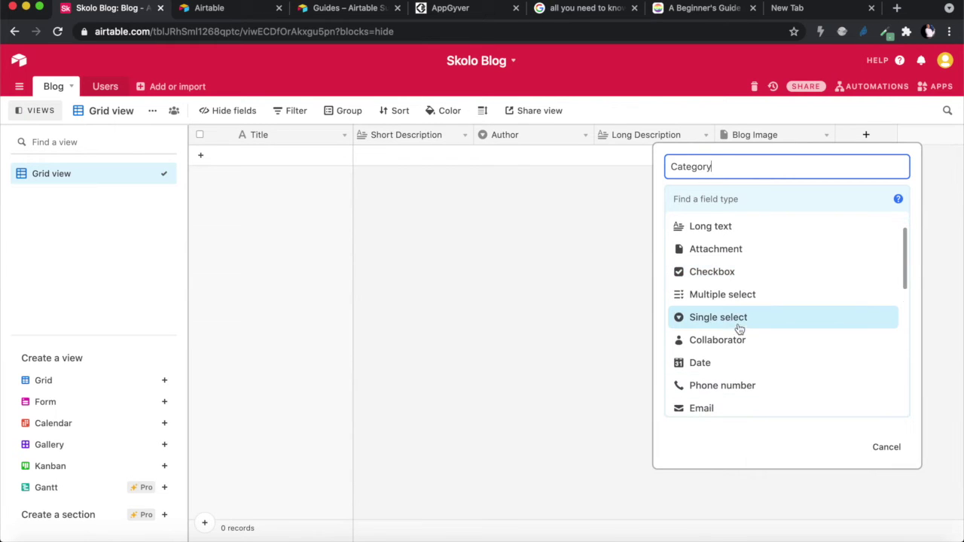
click(726, 319)
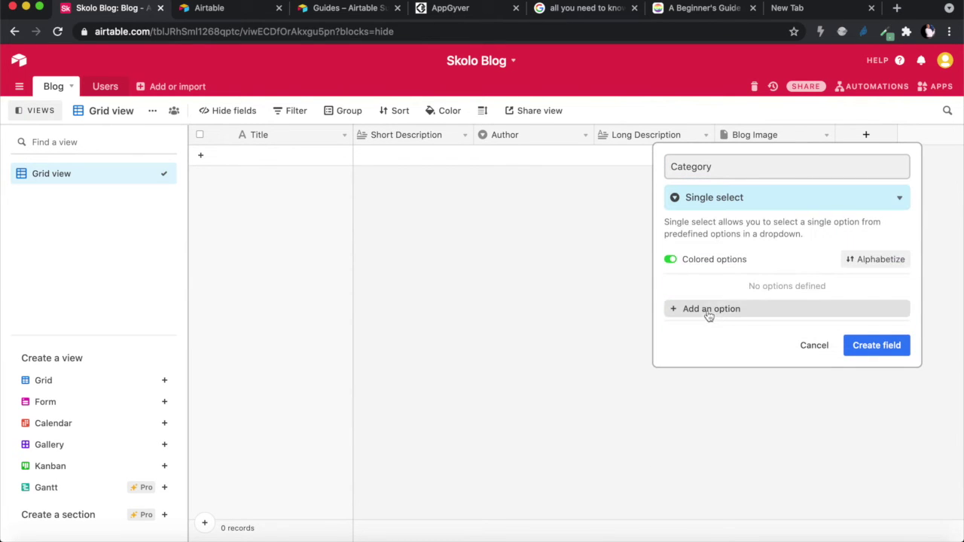
Add the choices Wordpress, Python and eCommerce, removing the extra empty option.
click(708, 311)
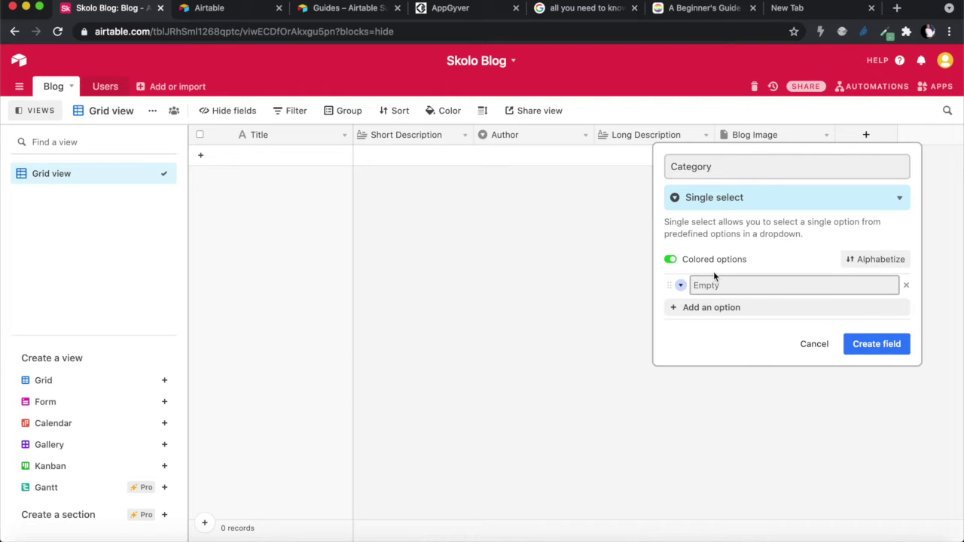
text(Wordpress)
click(716, 307)
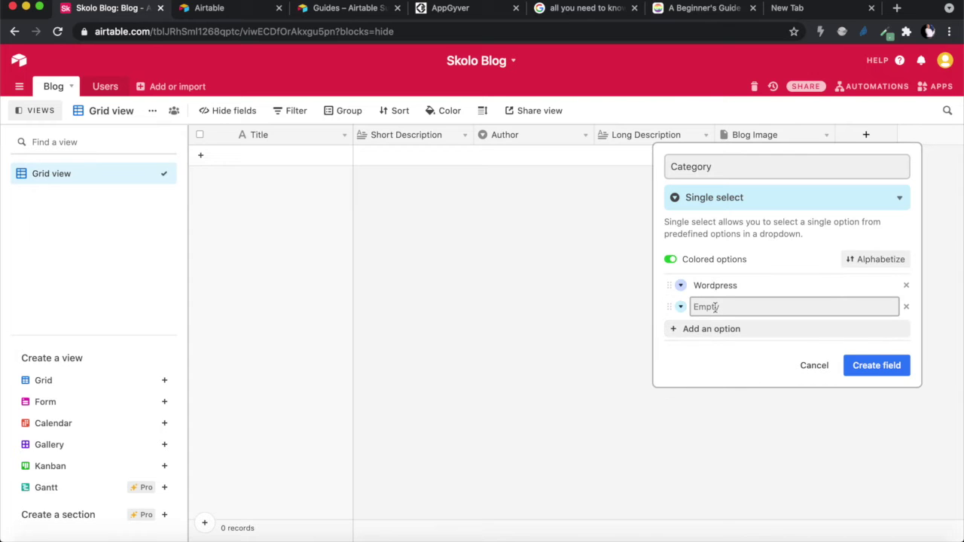
text(Python)
click(726, 330)
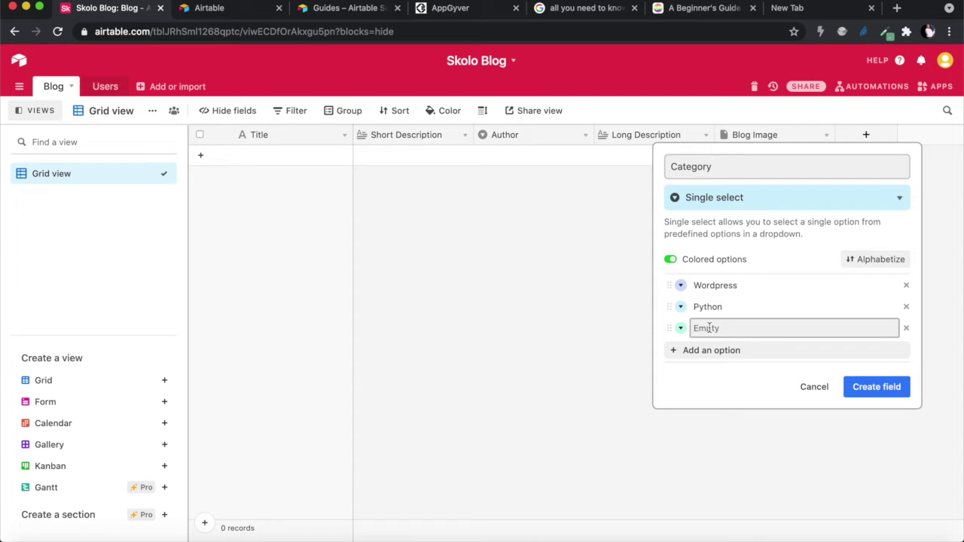
text(eCommerce)
click(712, 351)
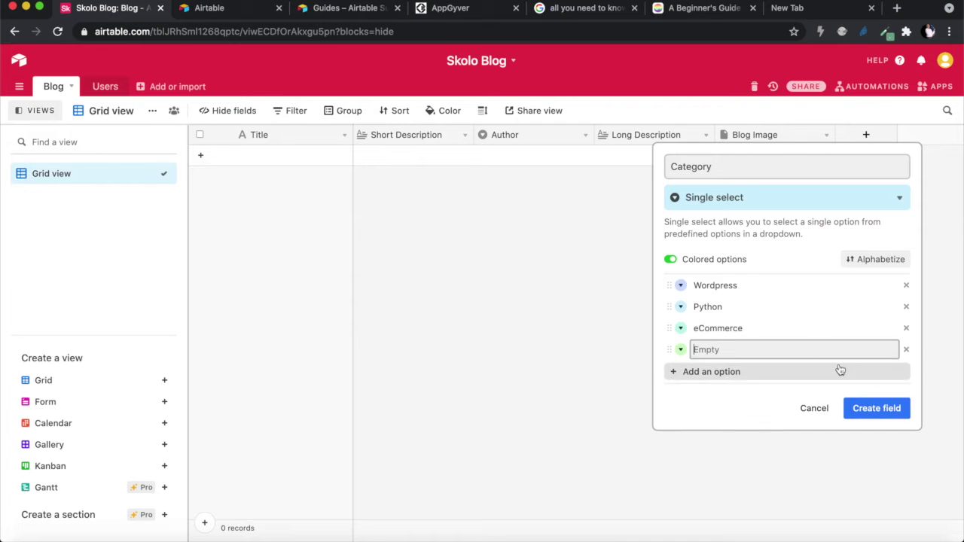
click(906, 349)
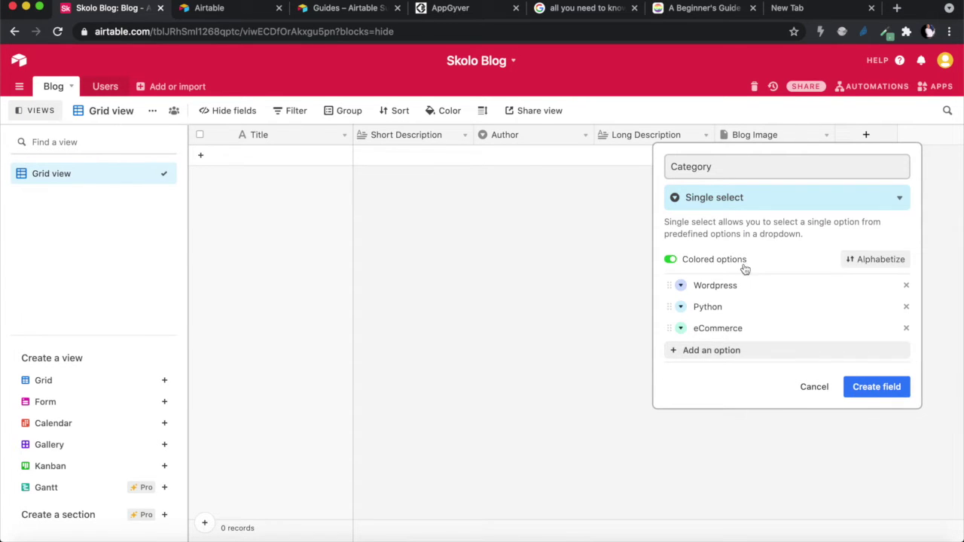
Create the Category field, then move Long Description and Blog Image columns ahead of Author.
click(875, 401)
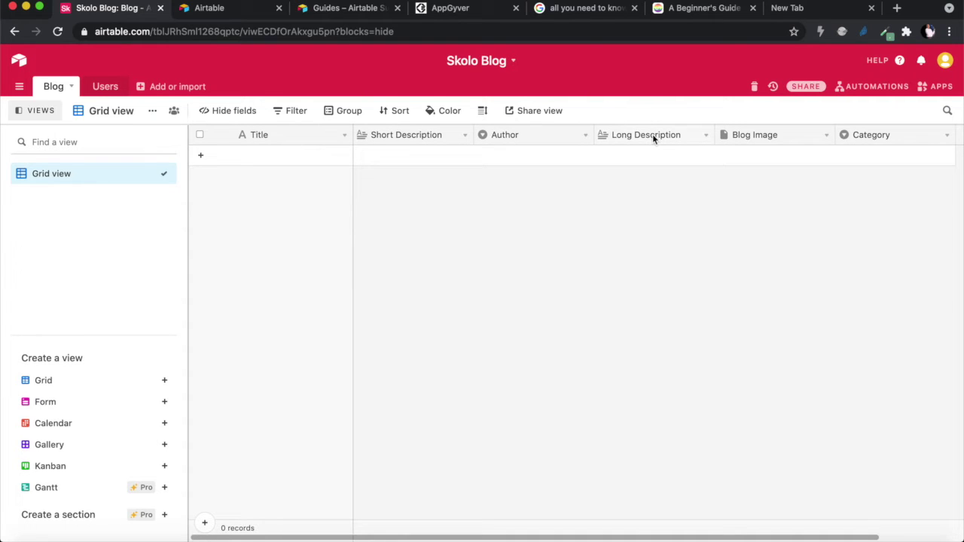
drag(640, 134, 484, 138)
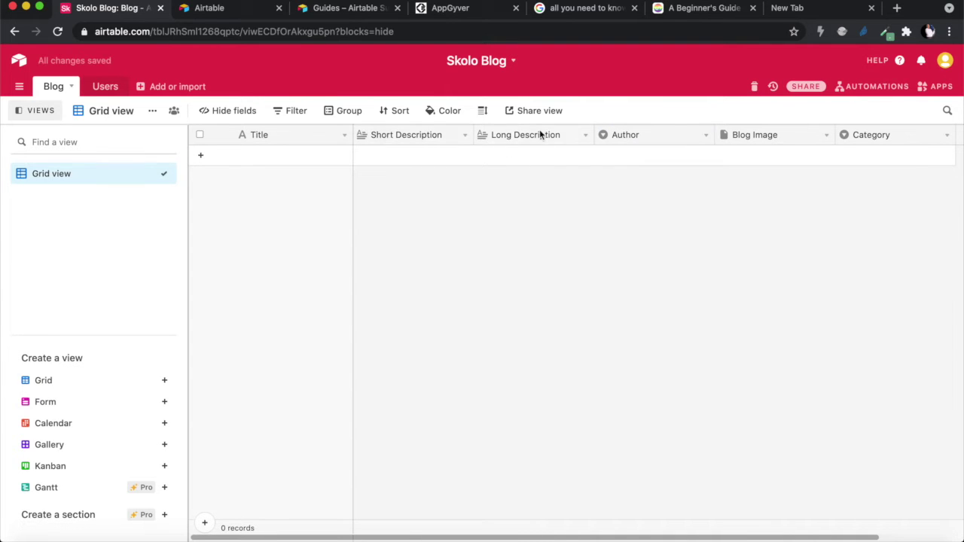
drag(779, 138, 614, 140)
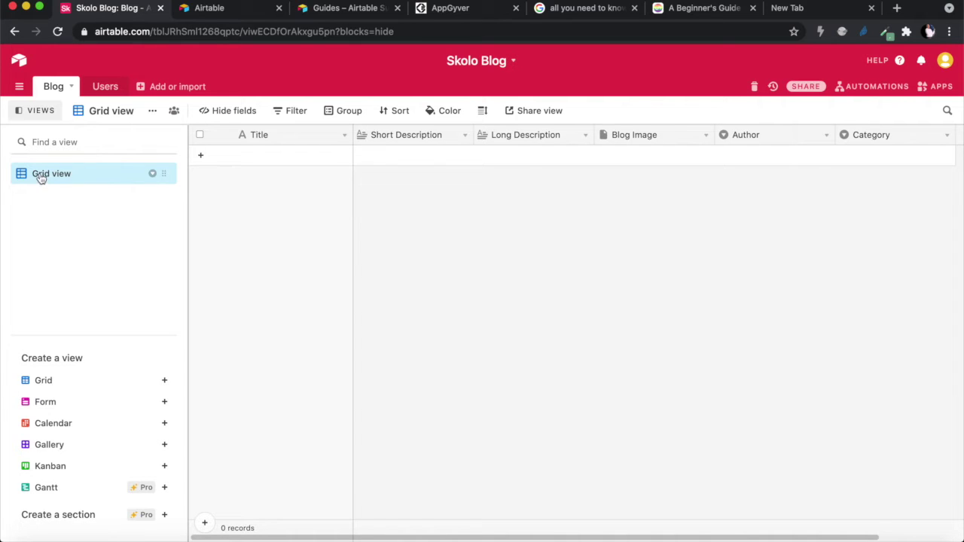
mouse_move(65, 403)
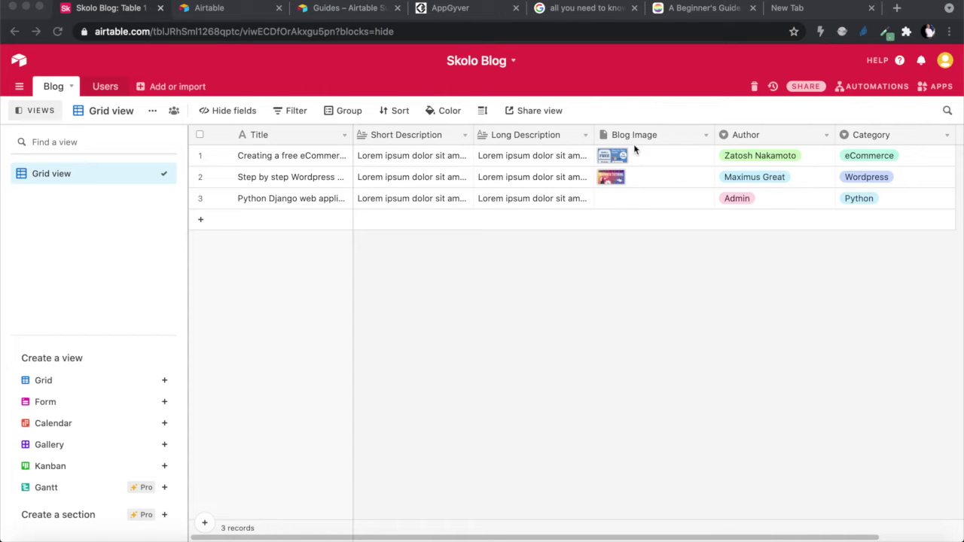
Bring the browser window with the Blog table into focus.
click(622, 202)
click(674, 202)
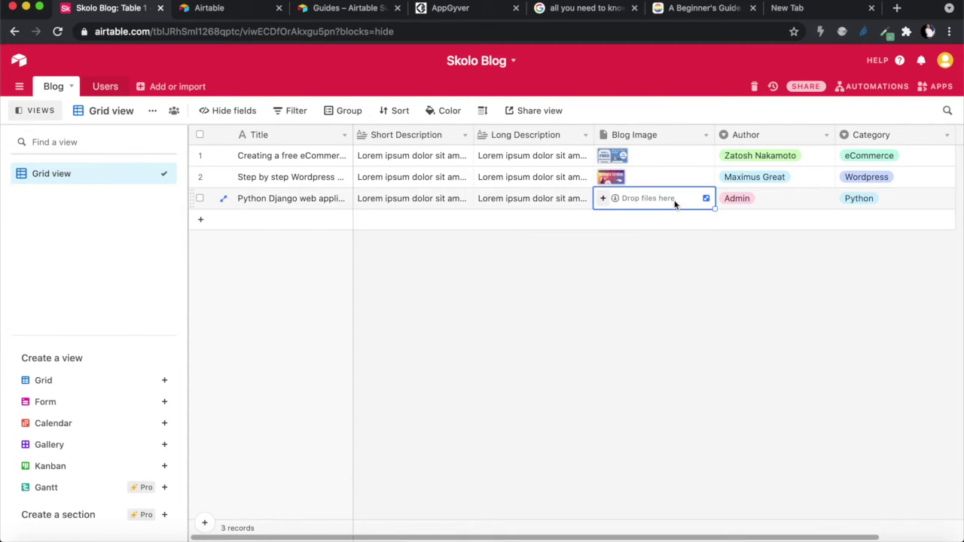
click(603, 200)
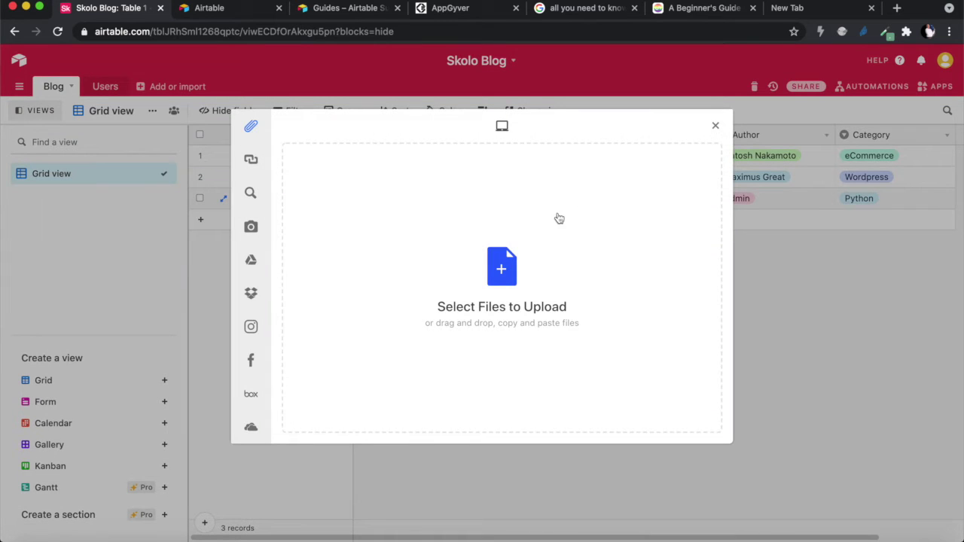
mouse_move(260, 303)
click(503, 271)
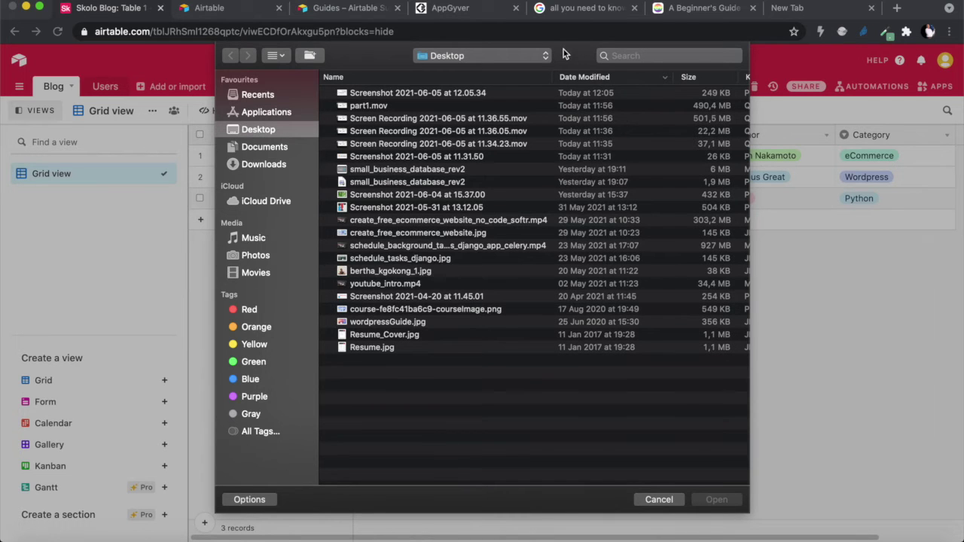
click(657, 499)
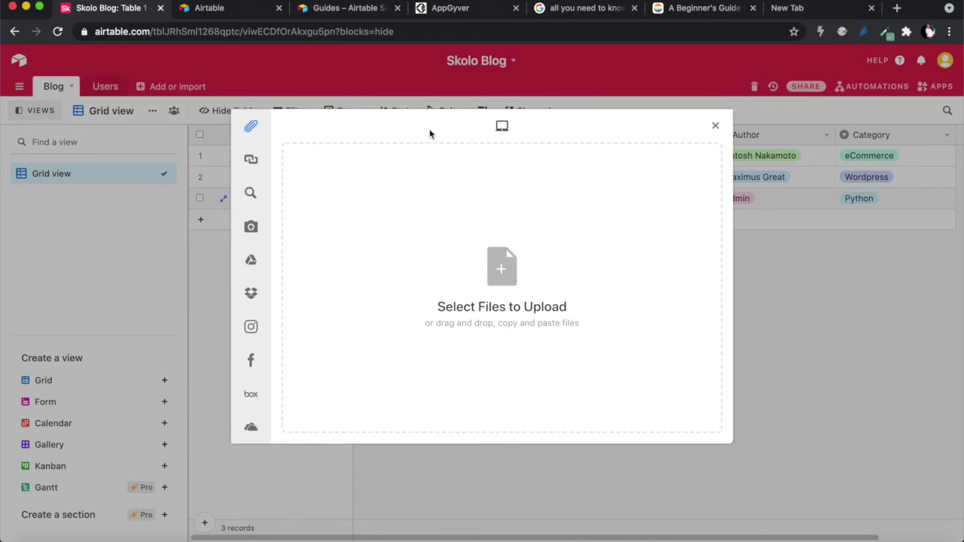
click(715, 125)
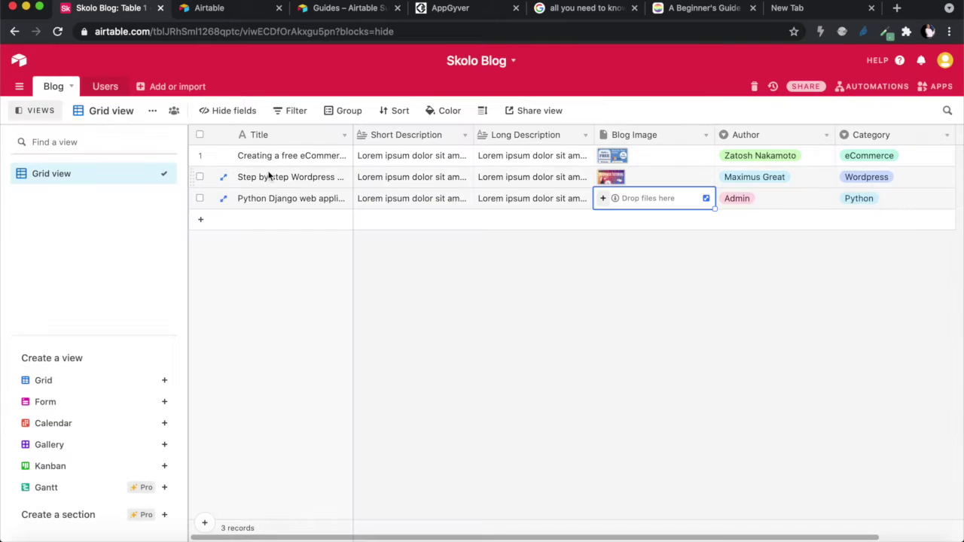
Upload schedule_tasks_django.jpg from the desktop into row 3's Blog Image cell.
click(602, 198)
click(510, 278)
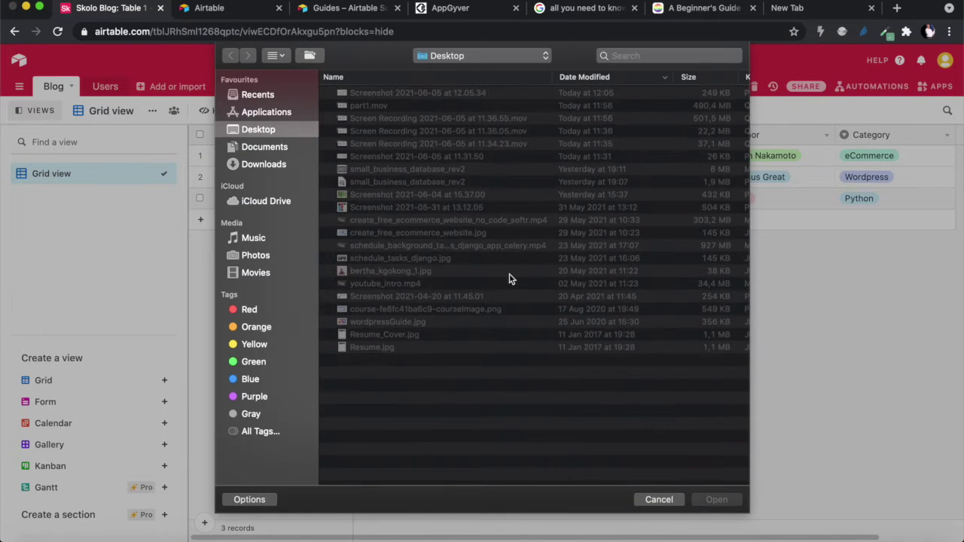
double_click(379, 258)
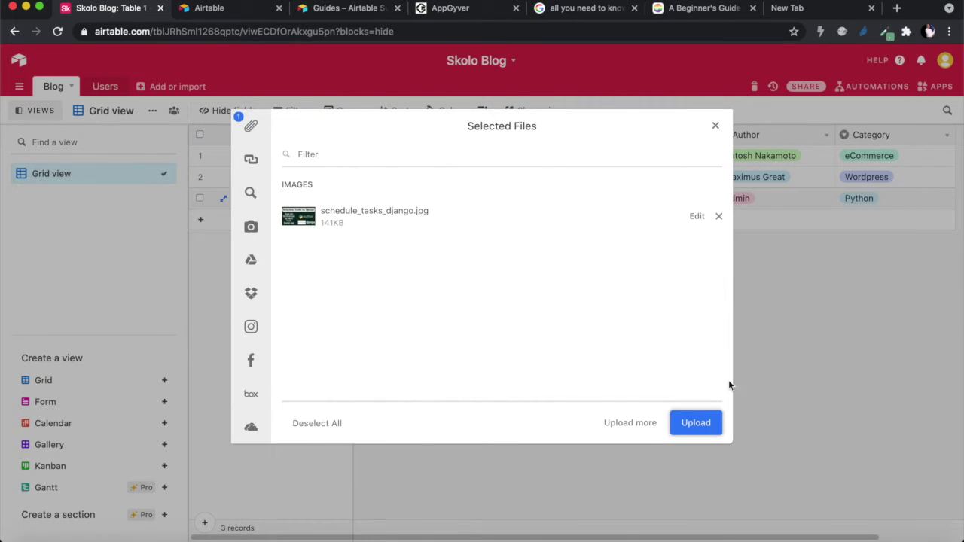
click(695, 423)
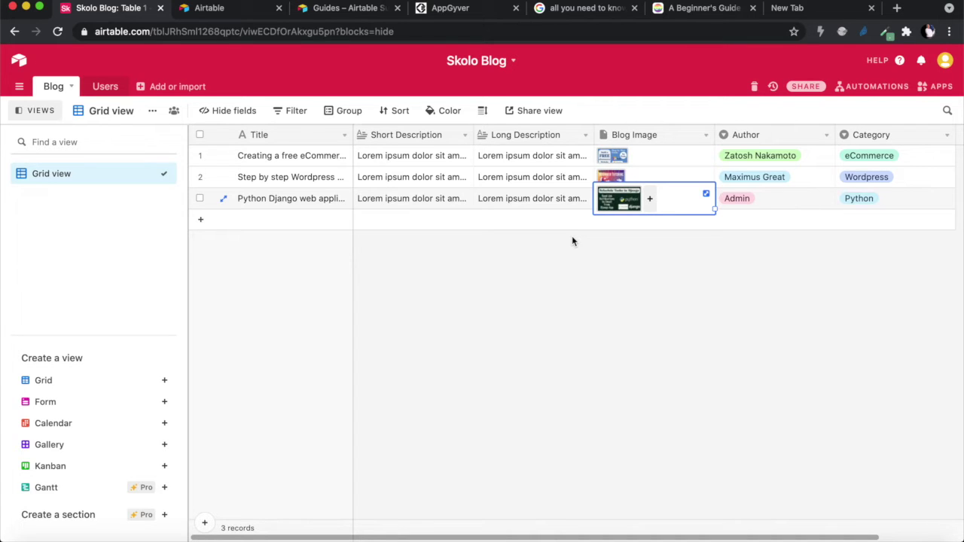
click(624, 302)
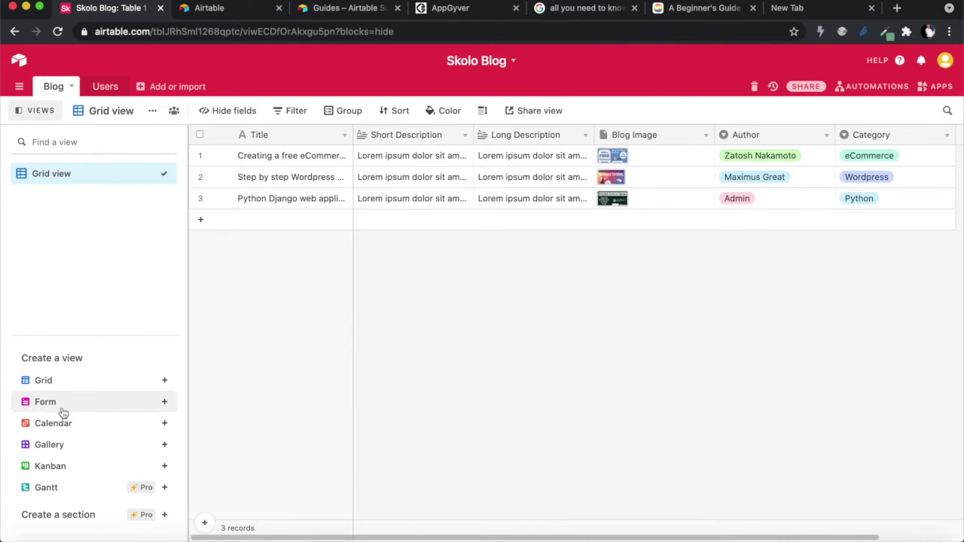
mouse_move(60, 409)
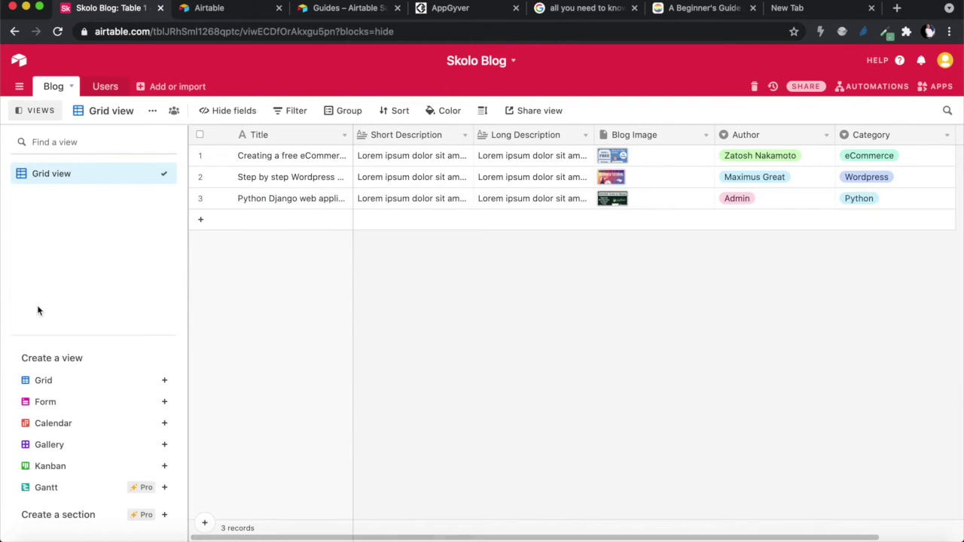
Create a Form view of the Blog table, review its fields, then return to Grid view.
click(50, 406)
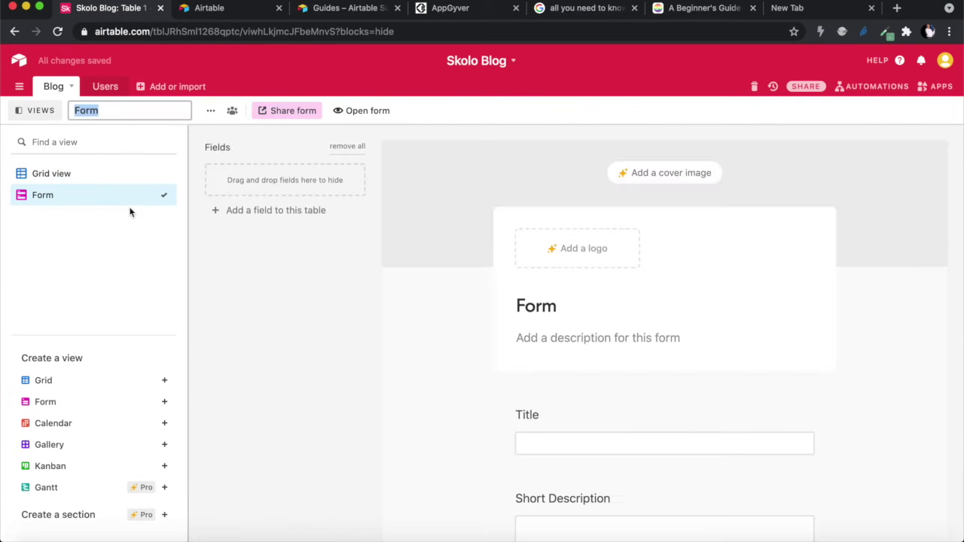
scroll(642, 334, down, 3)
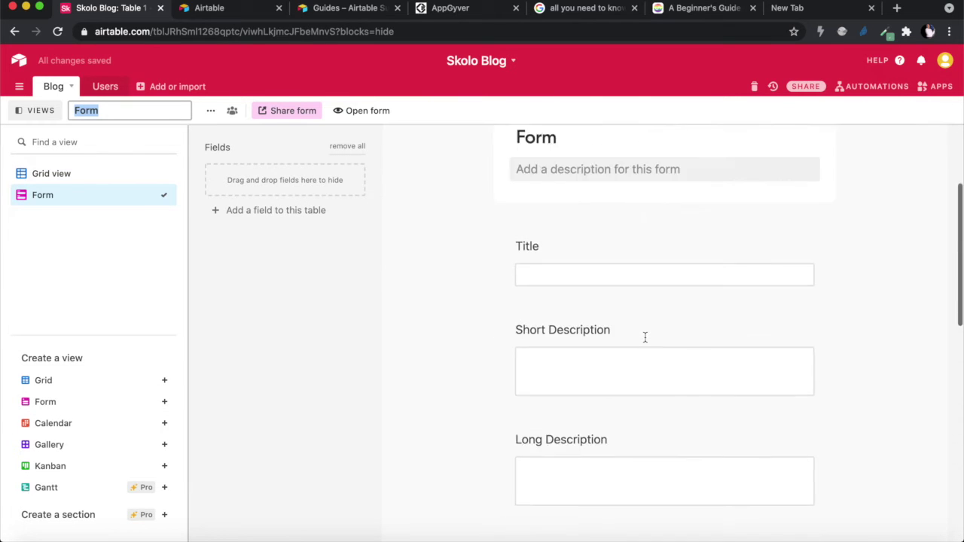
scroll(645, 338, down, 10)
scroll(644, 339, up, 15)
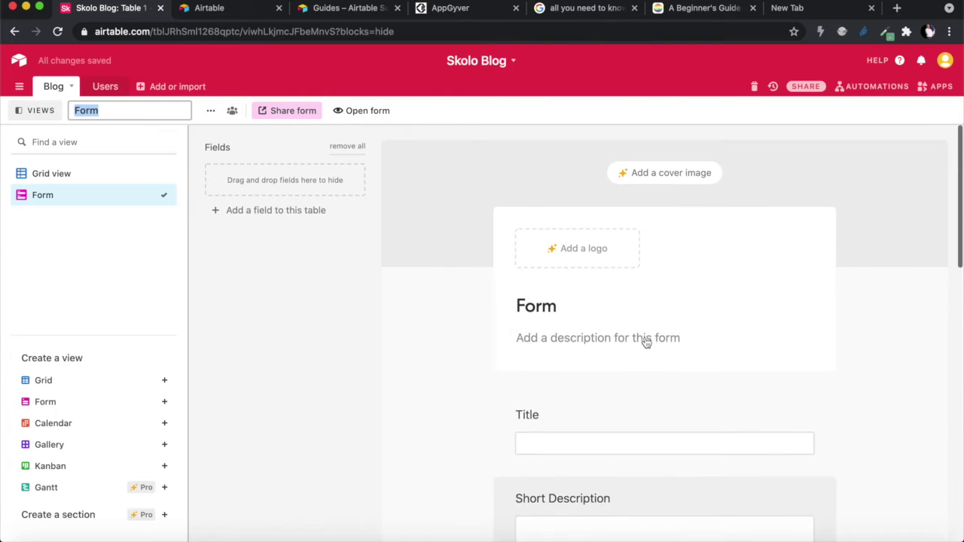
scroll(644, 339, down, 2)
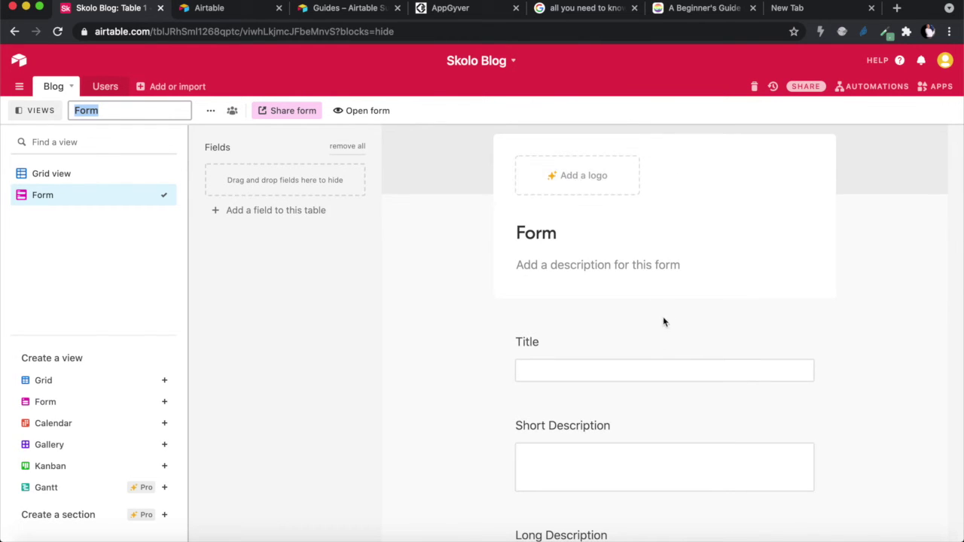
scroll(652, 362, down, 4)
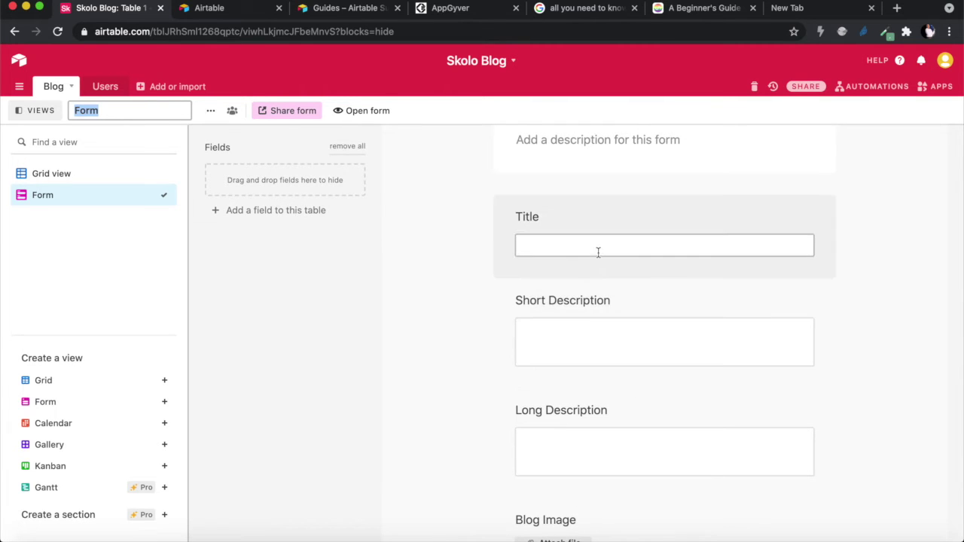
scroll(607, 340, down, 2)
scroll(607, 343, down, 4)
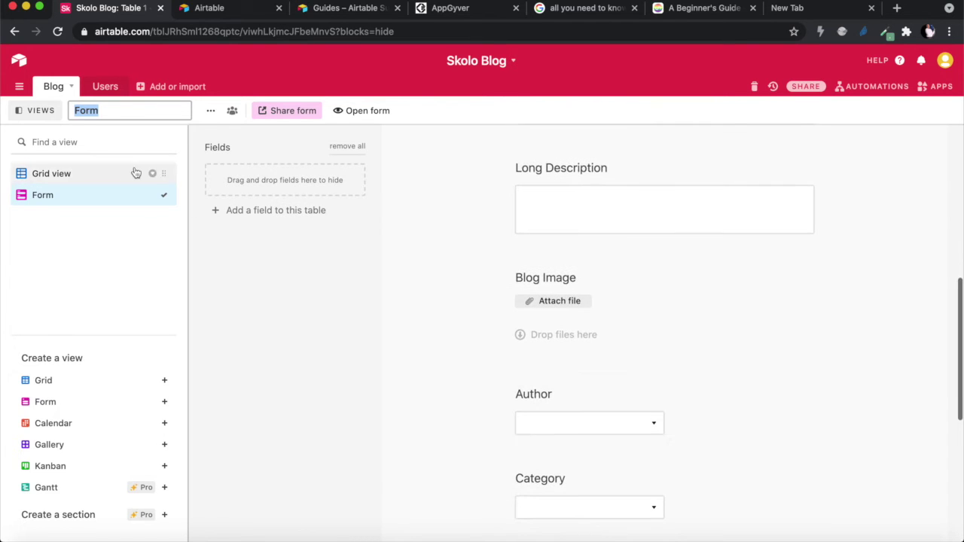
click(55, 177)
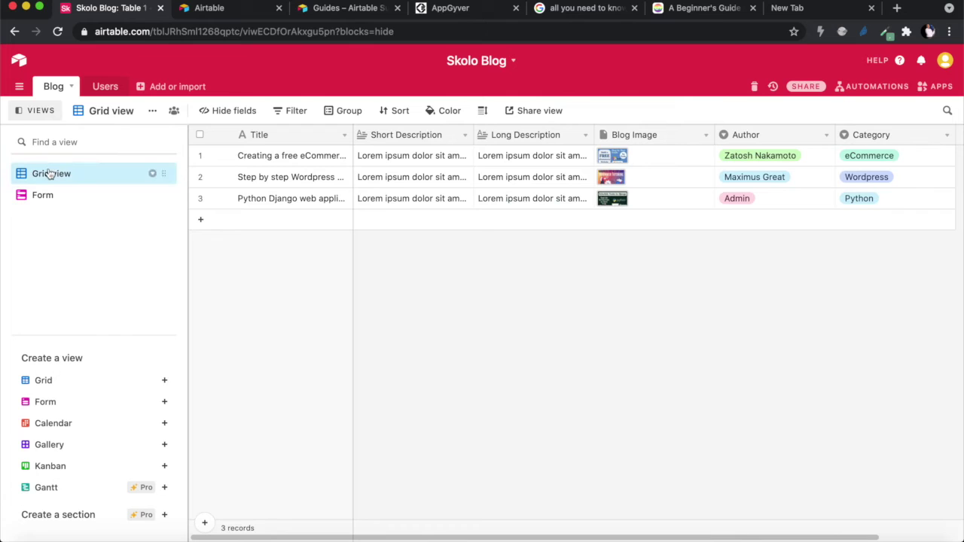
Switch between Form and Grid views, ending in the form builder with Title and Short Description inputs.
click(50, 200)
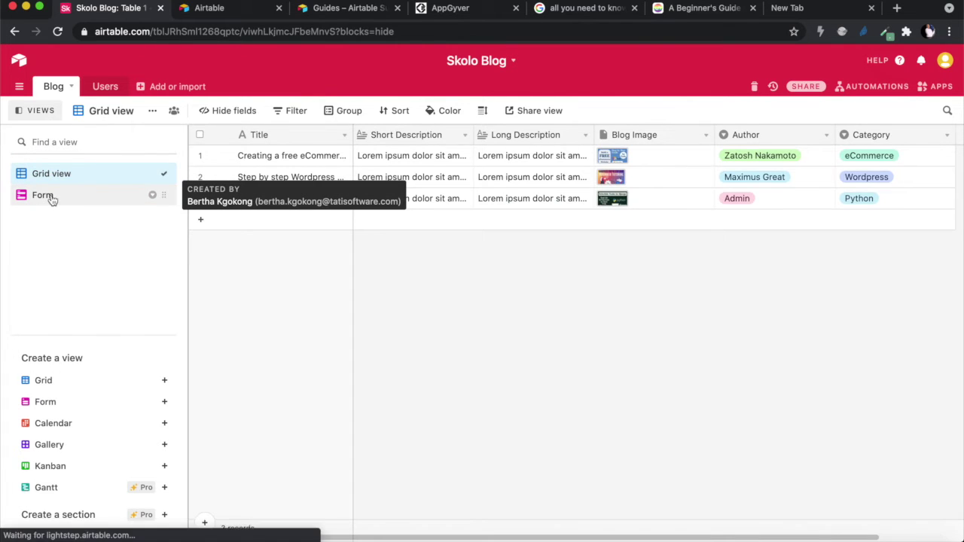
scroll(603, 405, down, 1)
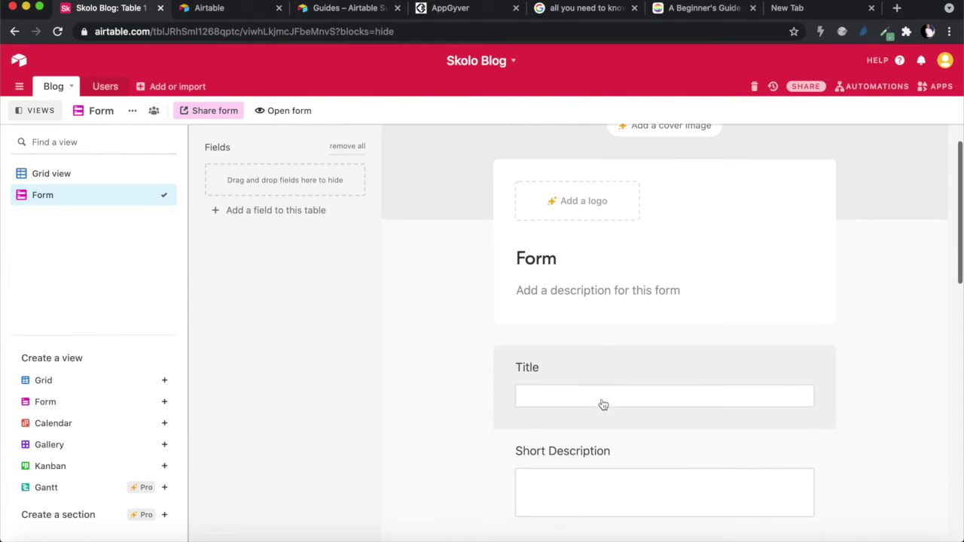
click(84, 173)
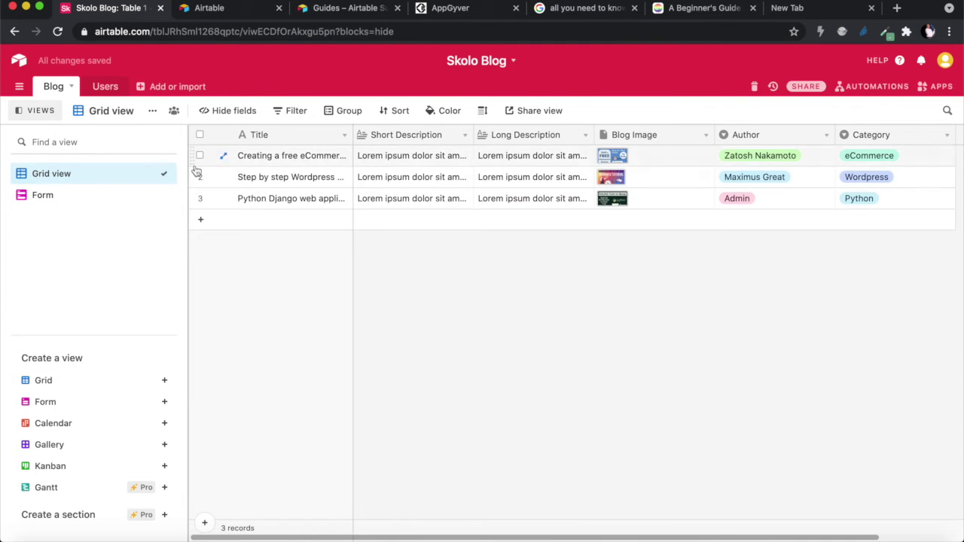
click(45, 198)
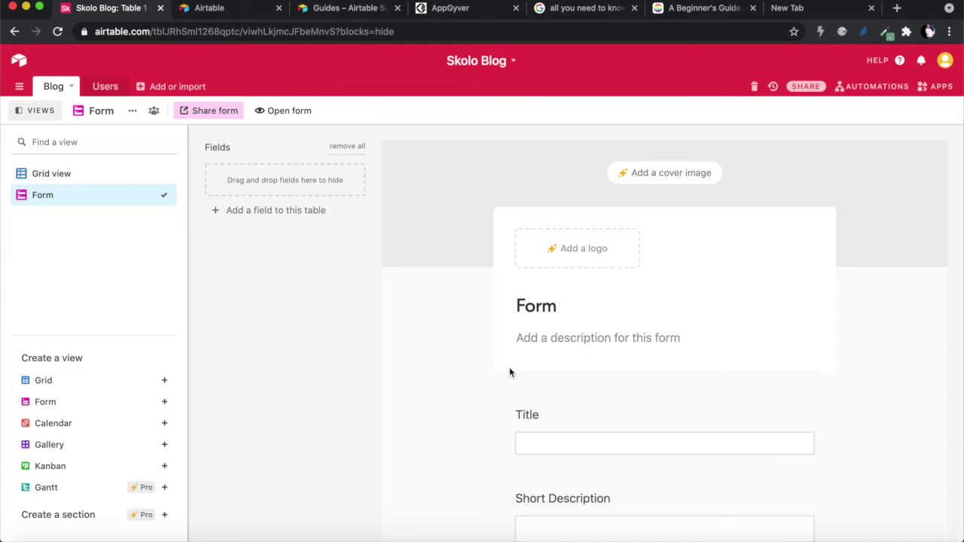
scroll(708, 407, down, 2)
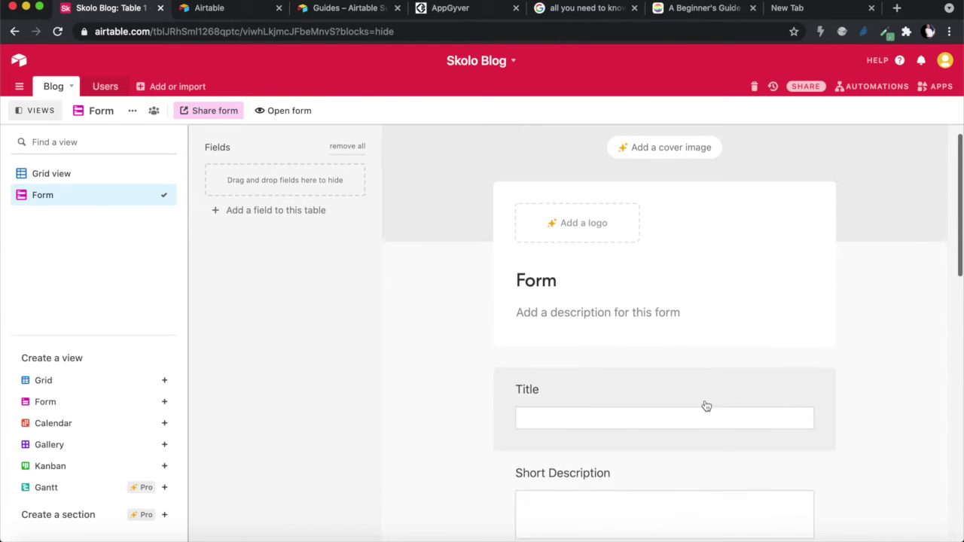
scroll(706, 402, up, 3)
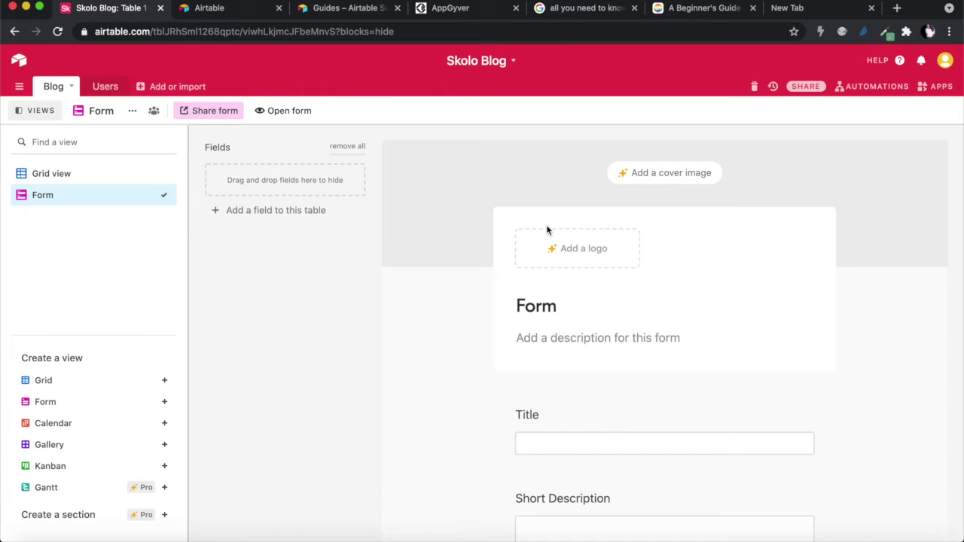
scroll(548, 230, down, 10)
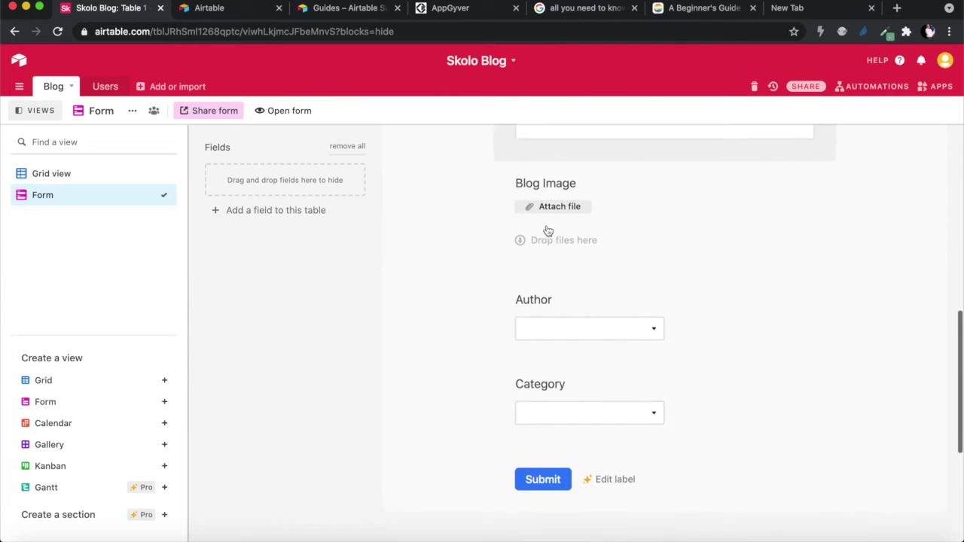
scroll(547, 229, down, 1)
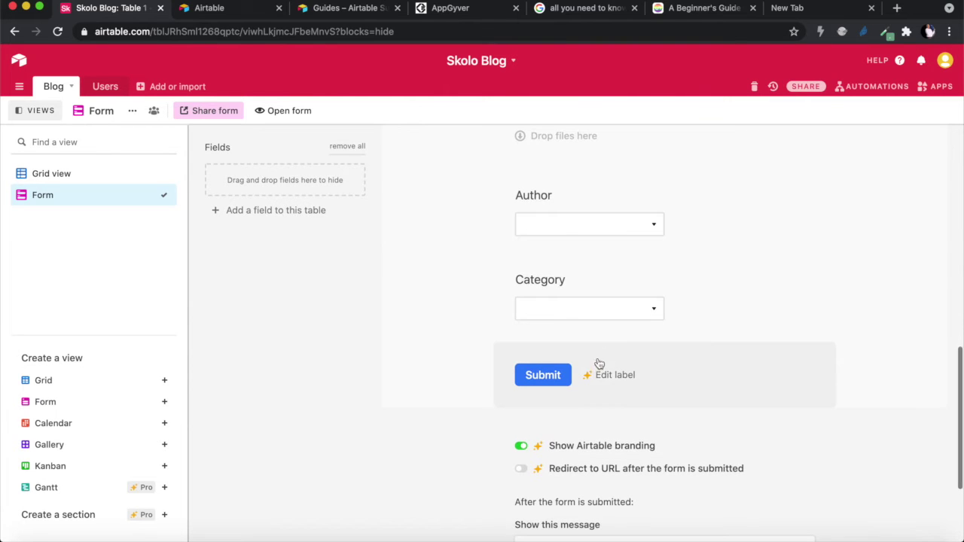
scroll(602, 388, down, 2)
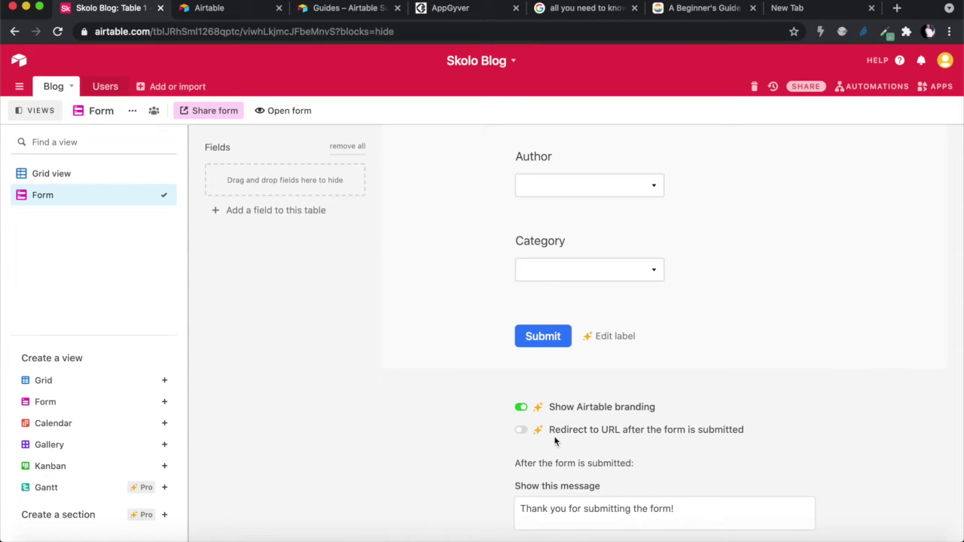
scroll(577, 439, down, 5)
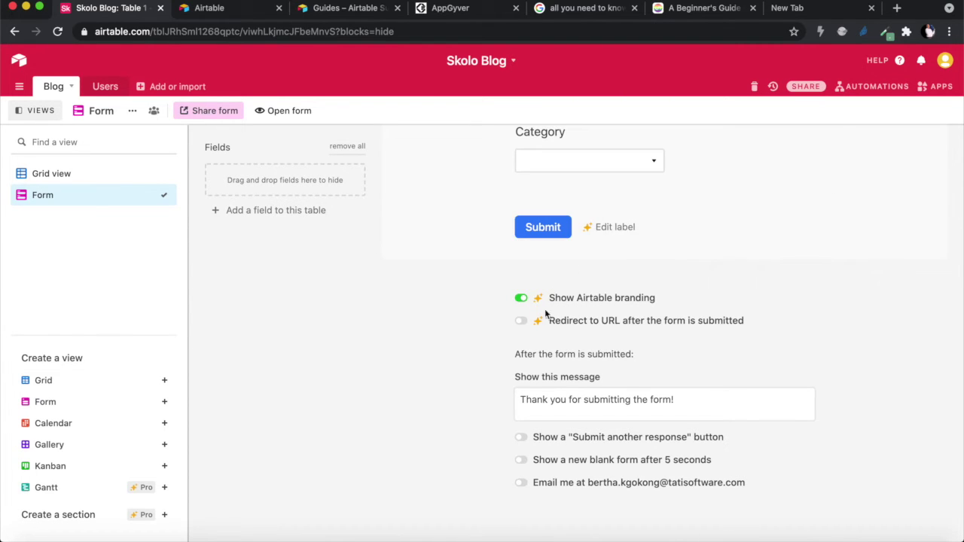
scroll(454, 256, up, 15)
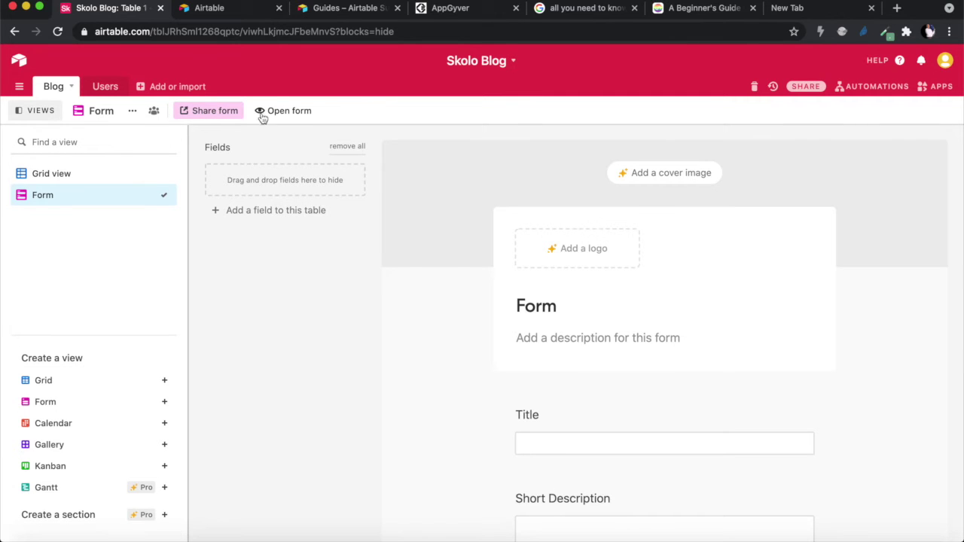
Open the form's private share link in a new tab, then return and dismiss the share popover.
click(206, 114)
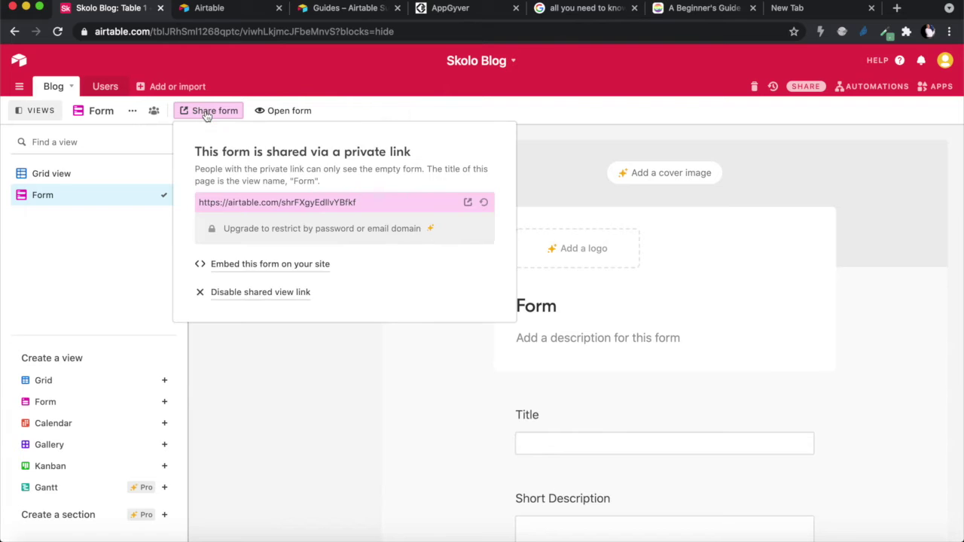
click(468, 202)
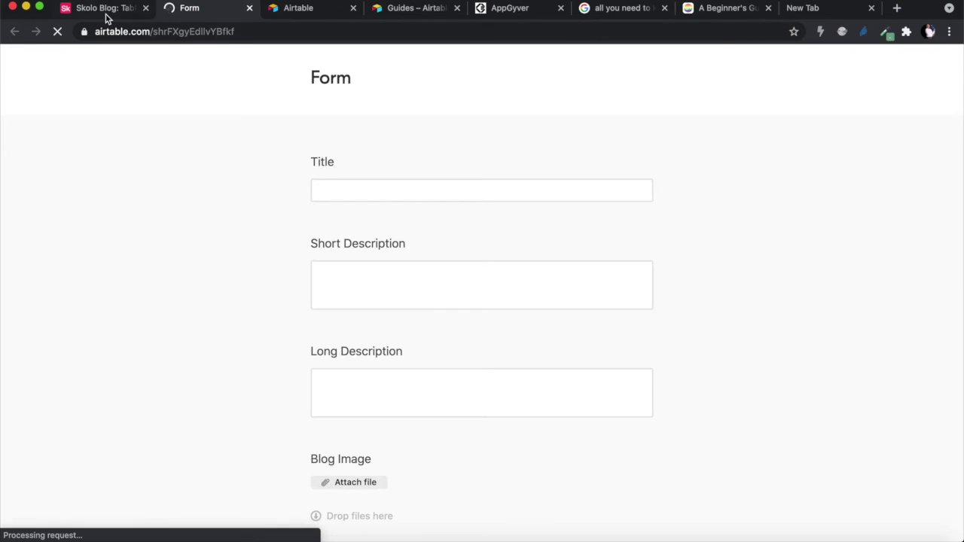
click(105, 9)
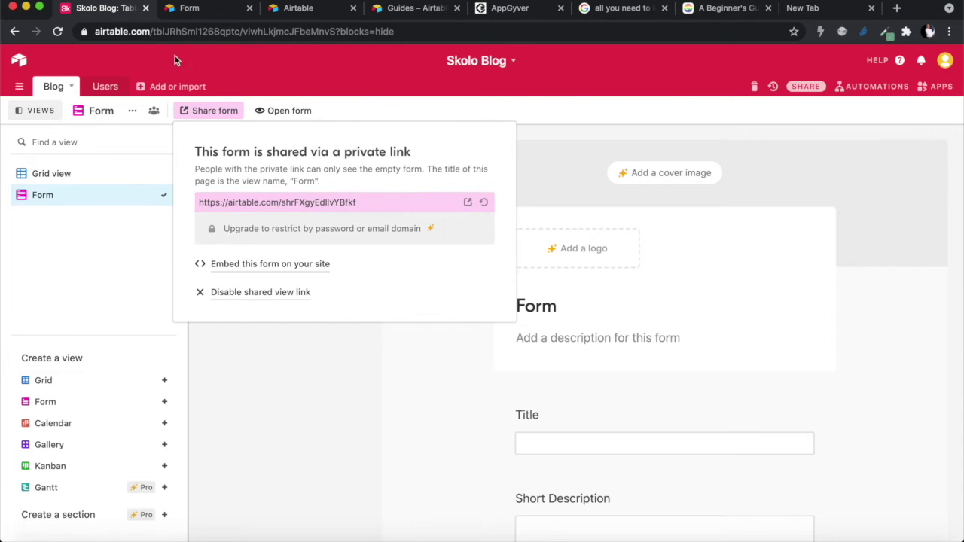
click(352, 395)
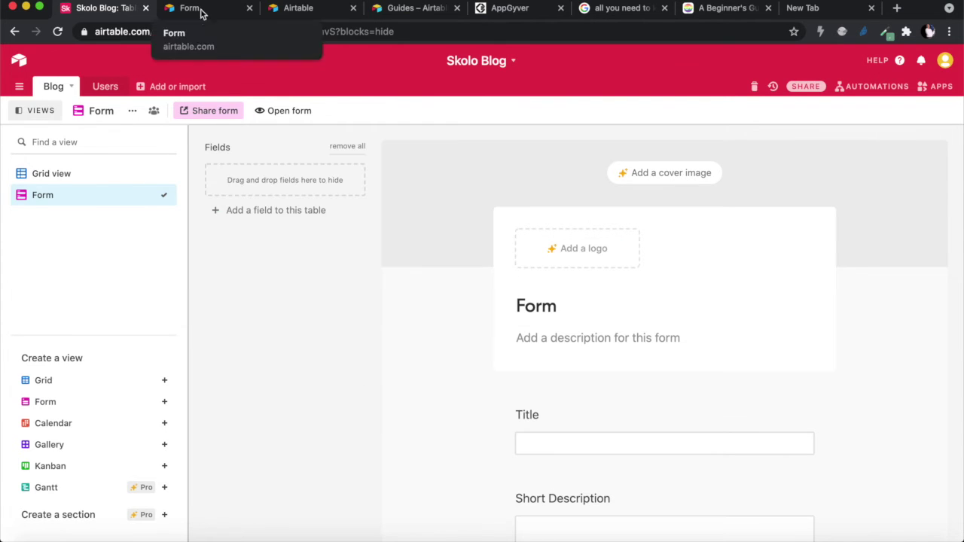
Enter the title 'Learning airtable - step by step guide' in the shared form.
click(197, 10)
scroll(304, 213, down, 1)
scroll(304, 212, up, 1)
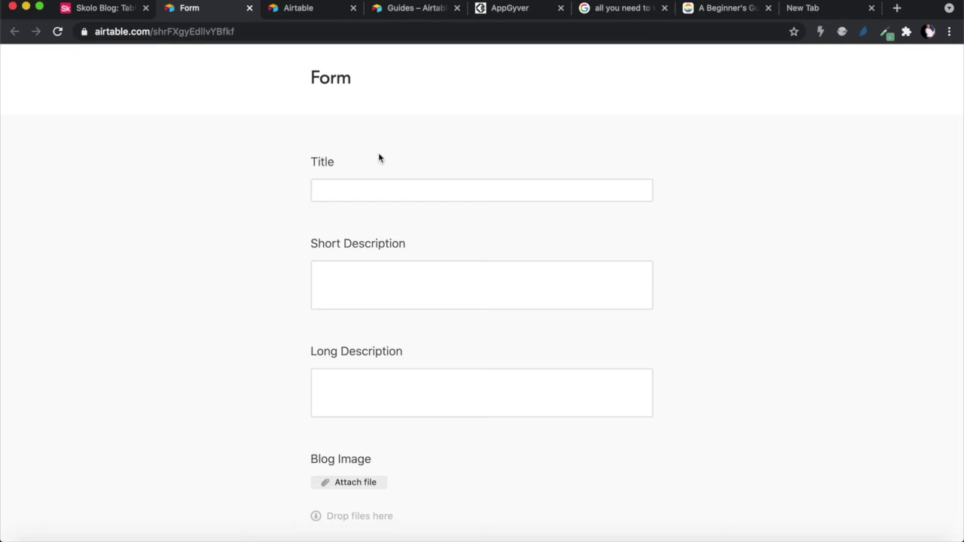
scroll(398, 330, down, 10)
scroll(398, 329, up, 10)
click(387, 183)
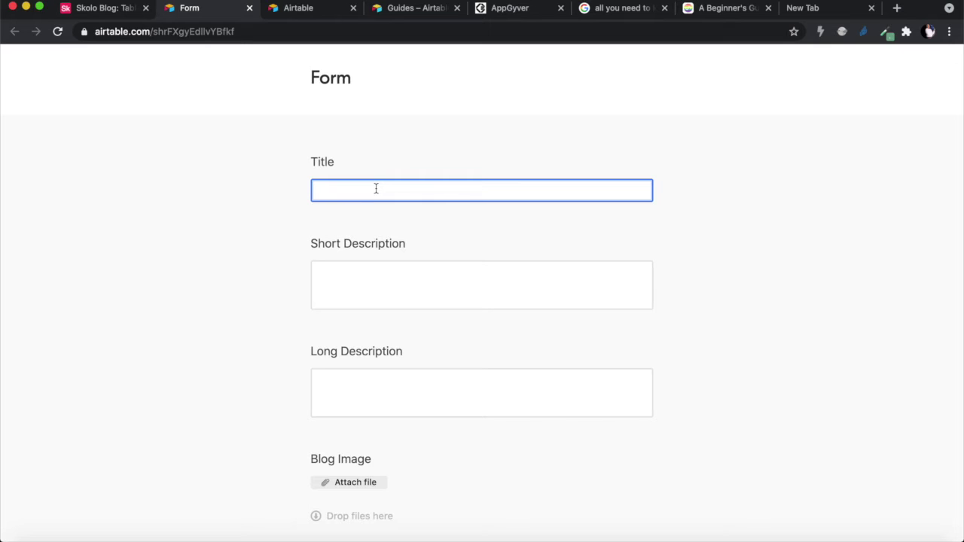
text(Learning airtable - ste)
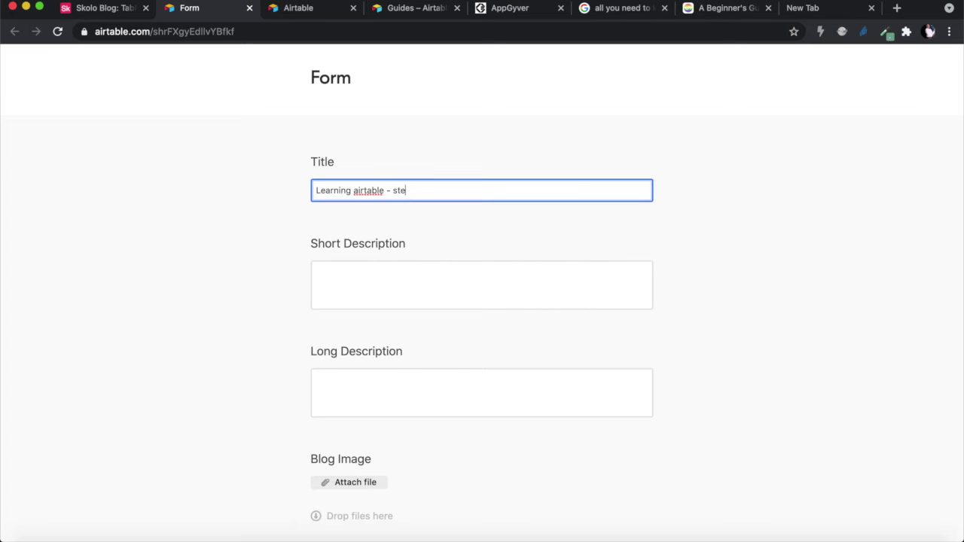
text(p by step guide)
Copy row 1's Short Description text and paste it into the form's Short Description.
click(383, 280)
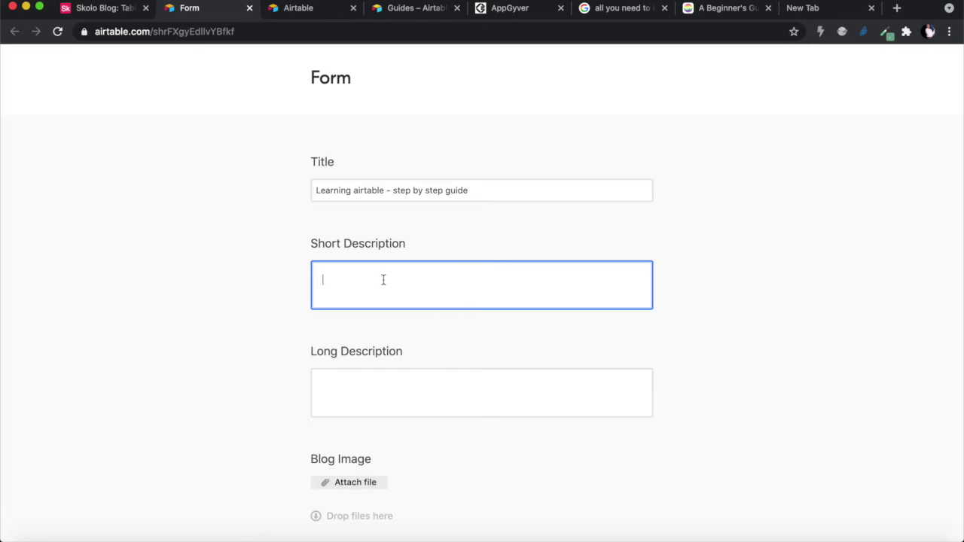
click(98, 8)
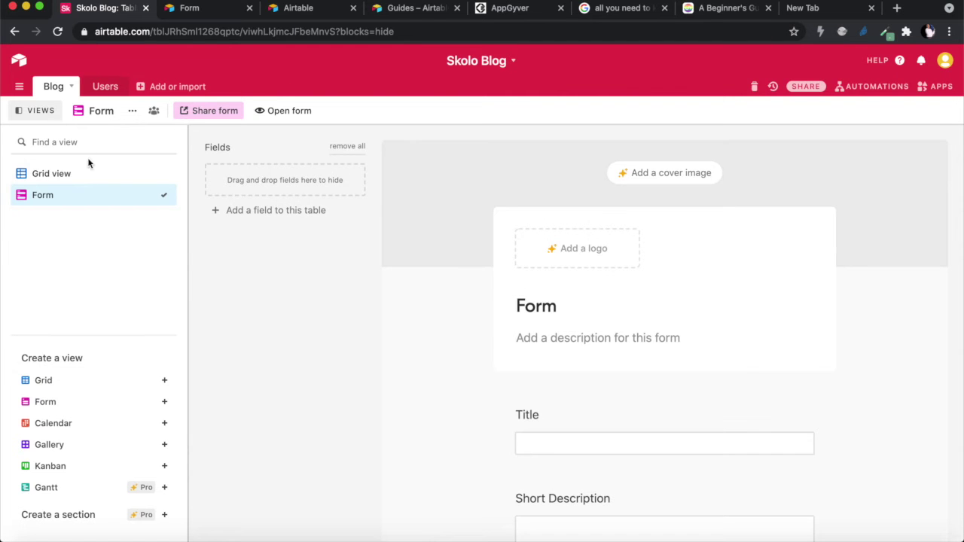
click(38, 175)
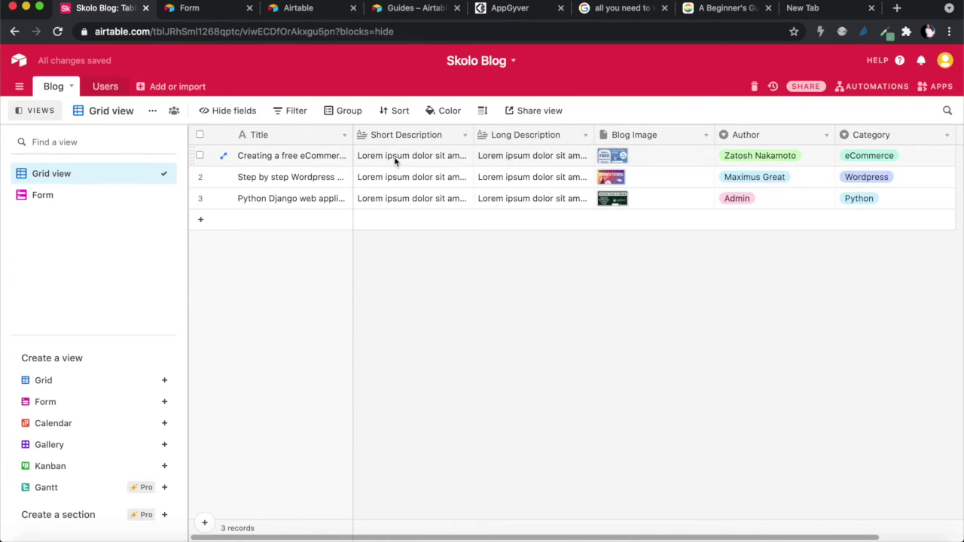
click(396, 160)
click(465, 161)
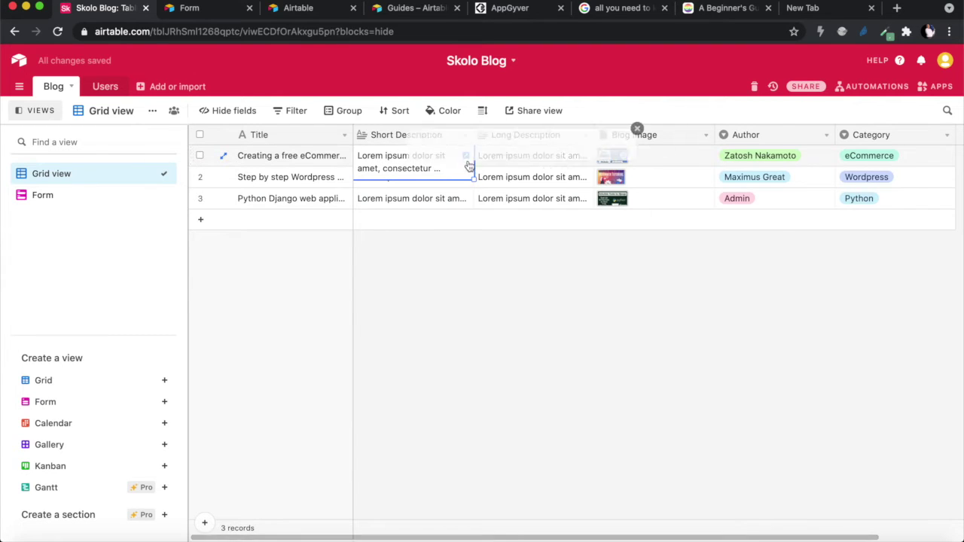
drag(738, 185, 681, 175)
drag(542, 172, 470, 144)
key(super+c)
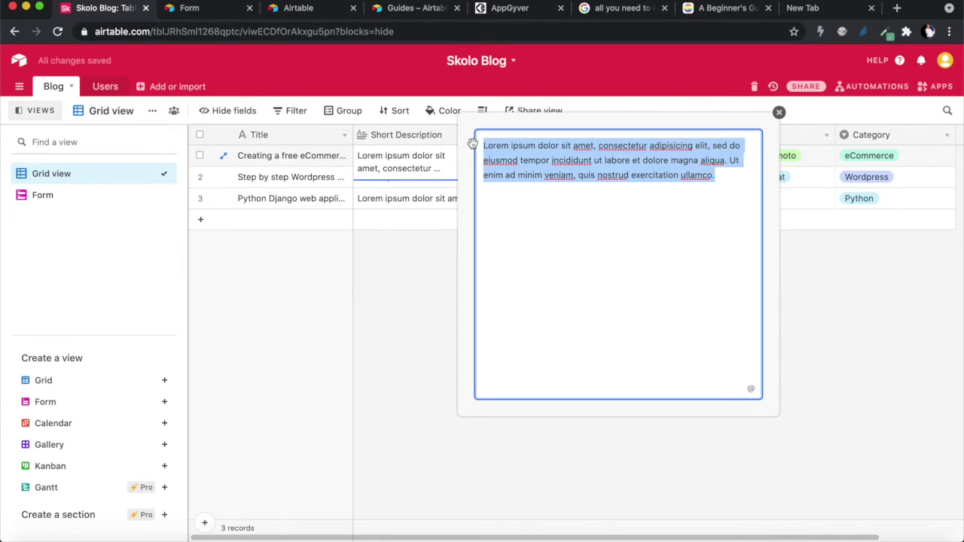
click(190, 9)
key(super+v)
Copy row 1's lorem ipsum Long Description and paste it into the form's Long Description.
click(450, 409)
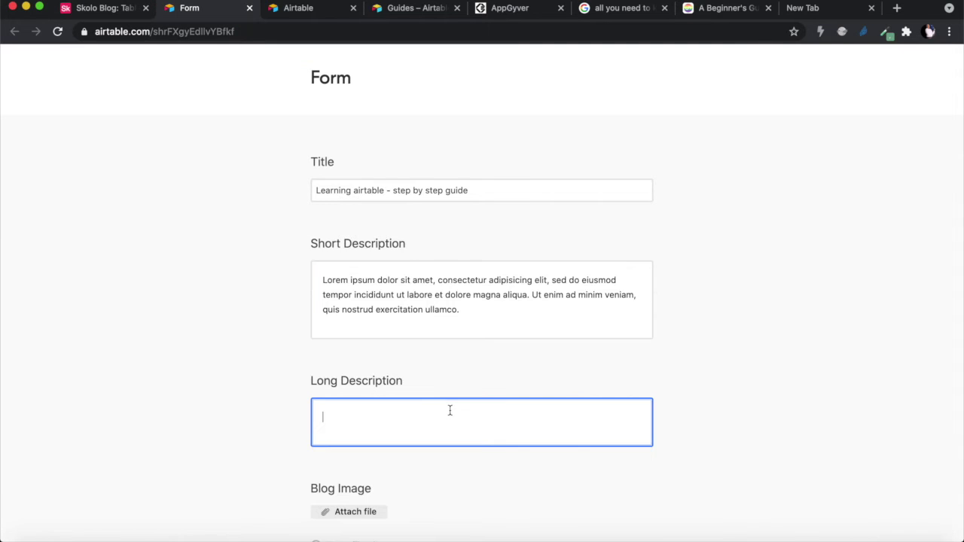
click(96, 9)
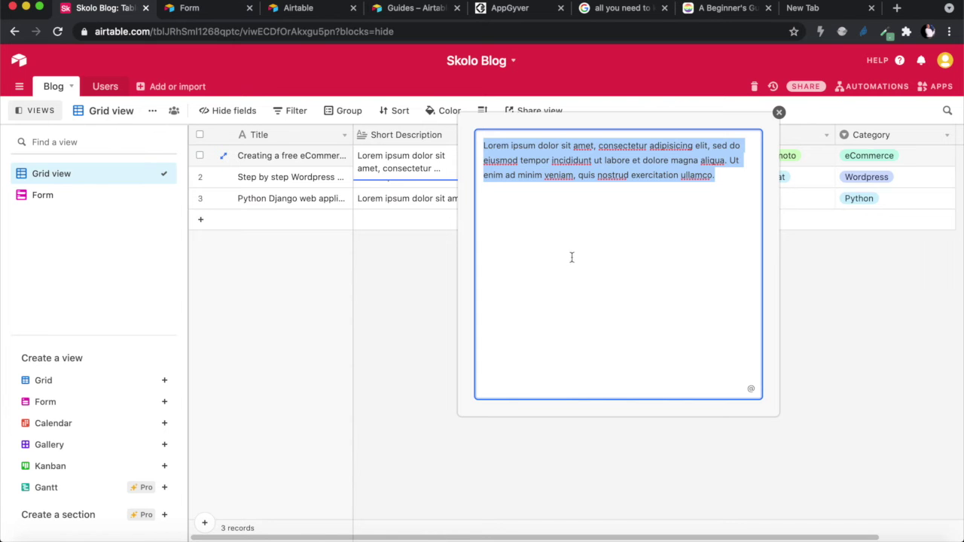
click(781, 113)
click(556, 155)
click(589, 155)
drag(605, 148, 727, 413)
key(super+c)
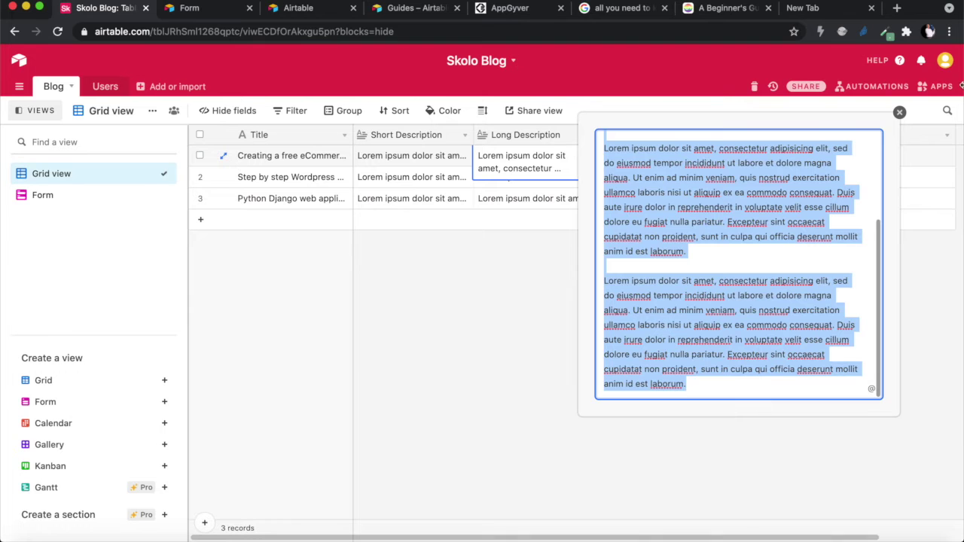
click(899, 112)
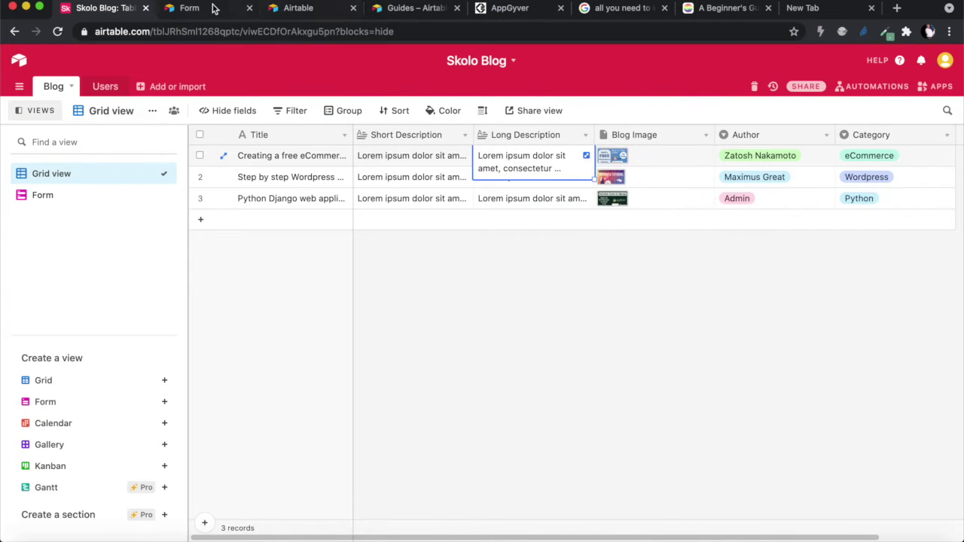
click(214, 9)
key(super+v)
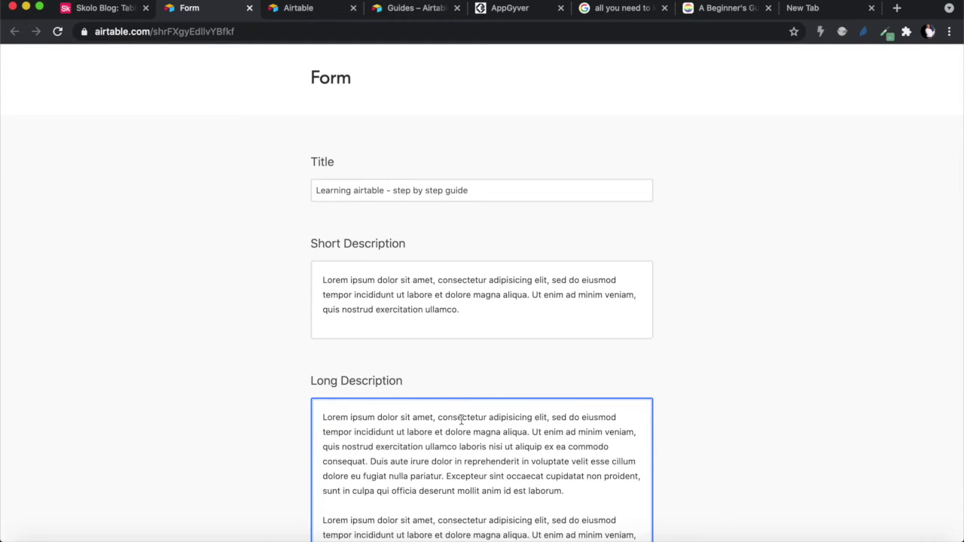
scroll(461, 419, down, 6)
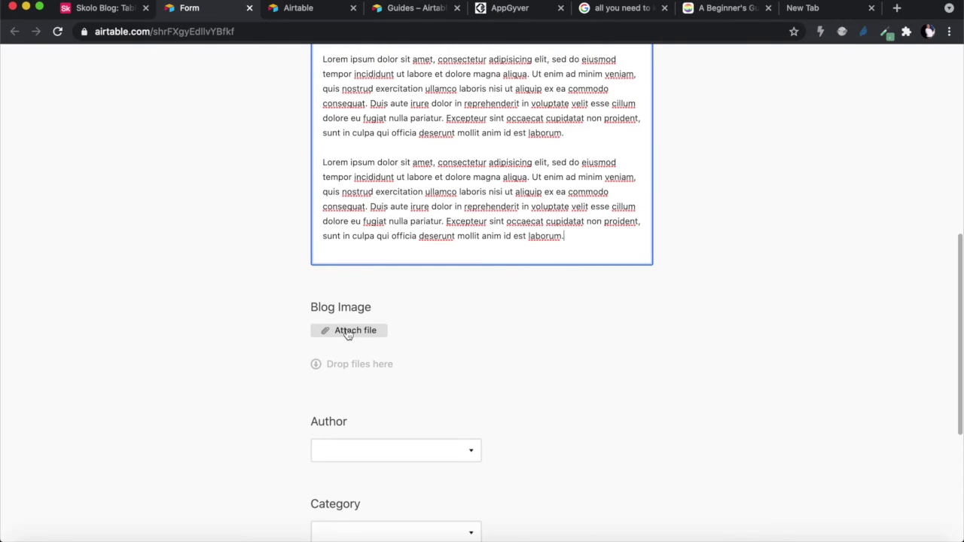
Upload 'Screenshot 2021-06-05 at 12.05.34.png' from the Desktop into the form's Blog Image field.
click(347, 331)
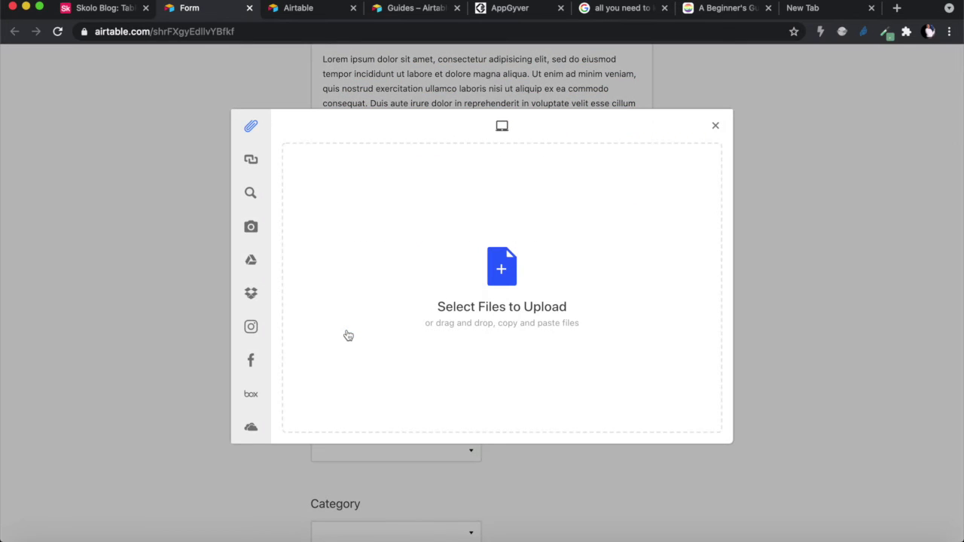
mouse_move(252, 301)
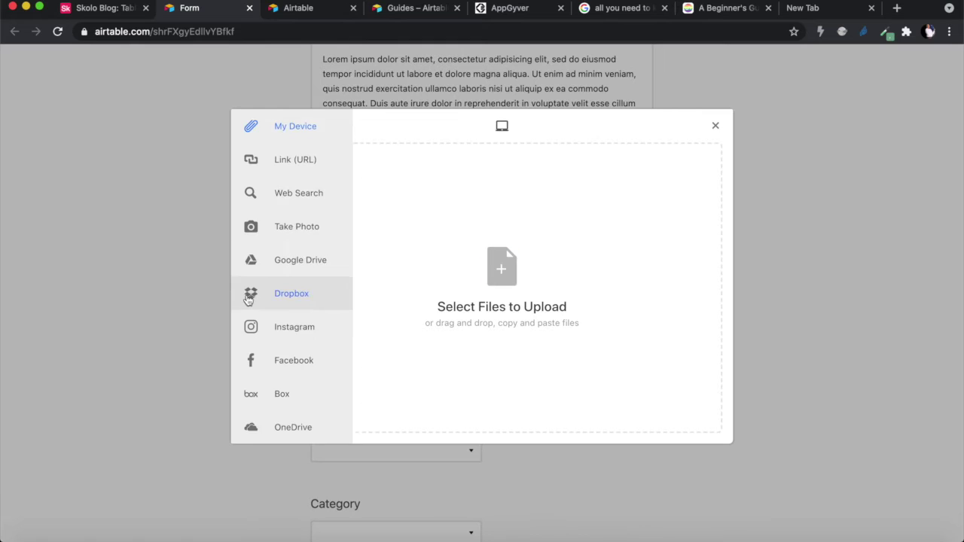
scroll(250, 301, down, 1)
scroll(249, 301, down, 1)
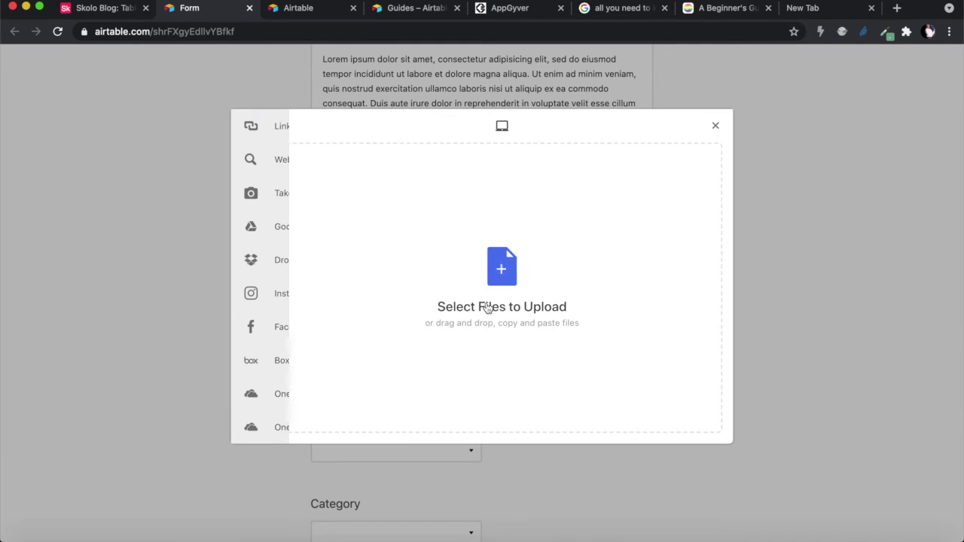
click(504, 276)
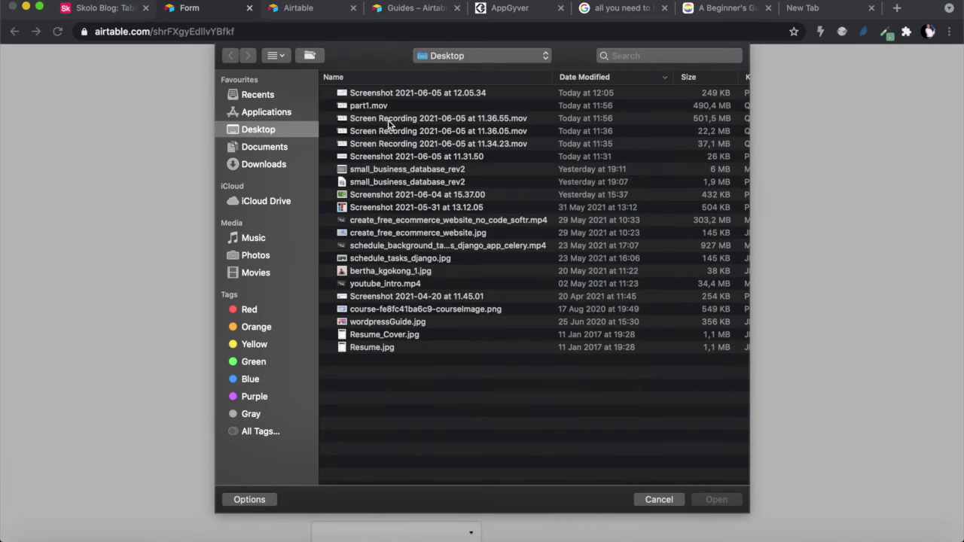
double_click(377, 94)
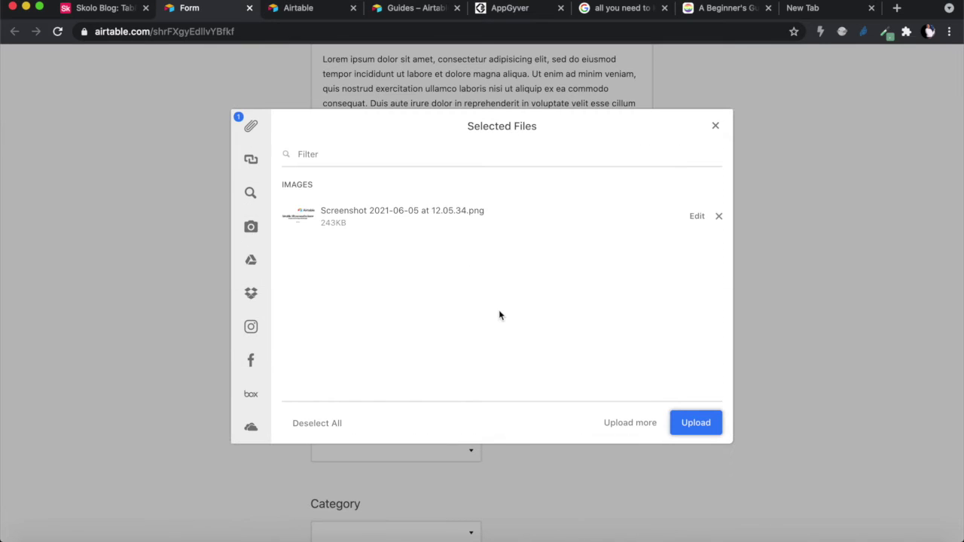
click(686, 423)
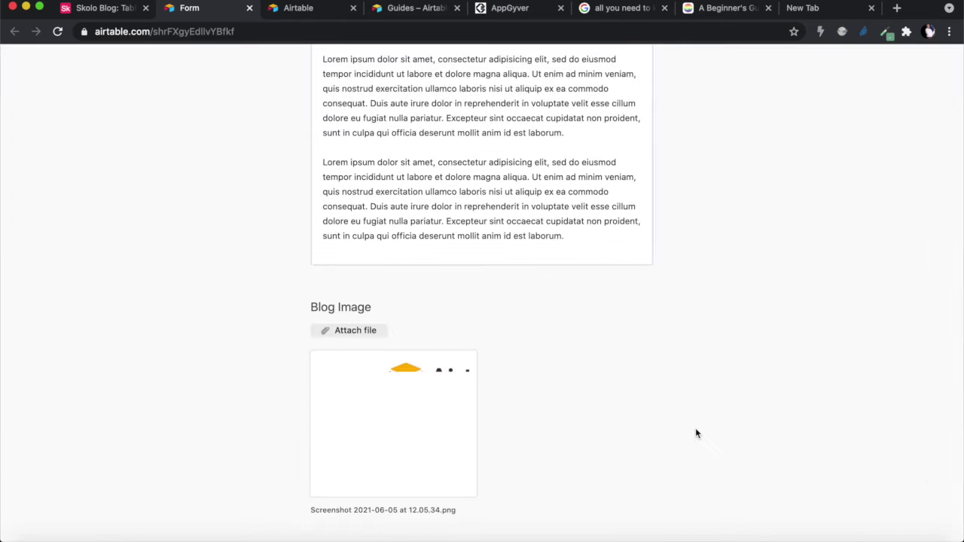
Choose an author and set the category to Wordpress in the form.
scroll(695, 433, down, 5)
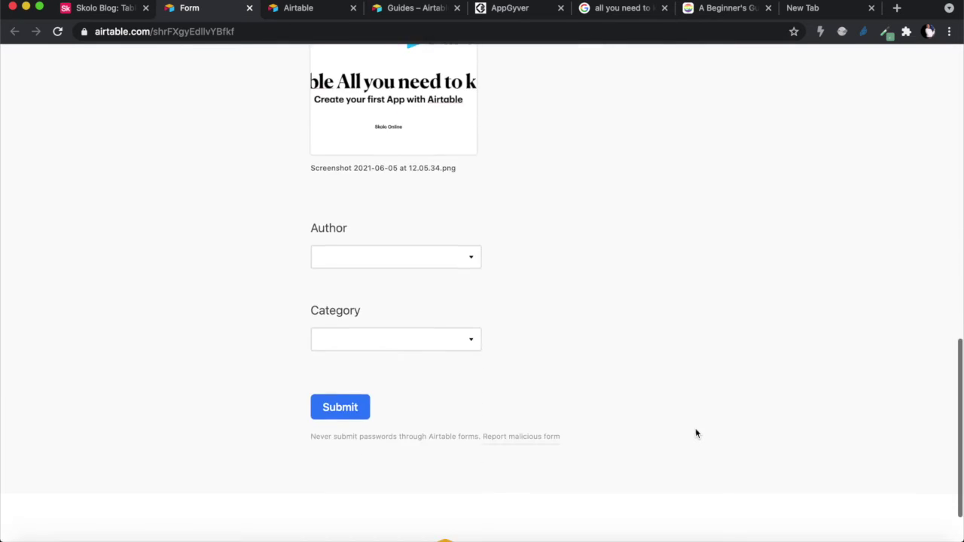
click(378, 258)
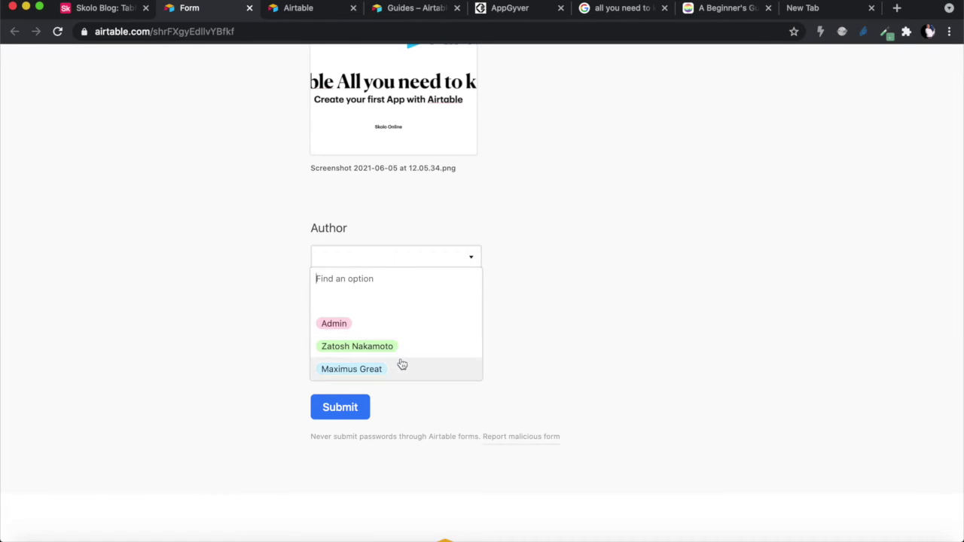
click(360, 347)
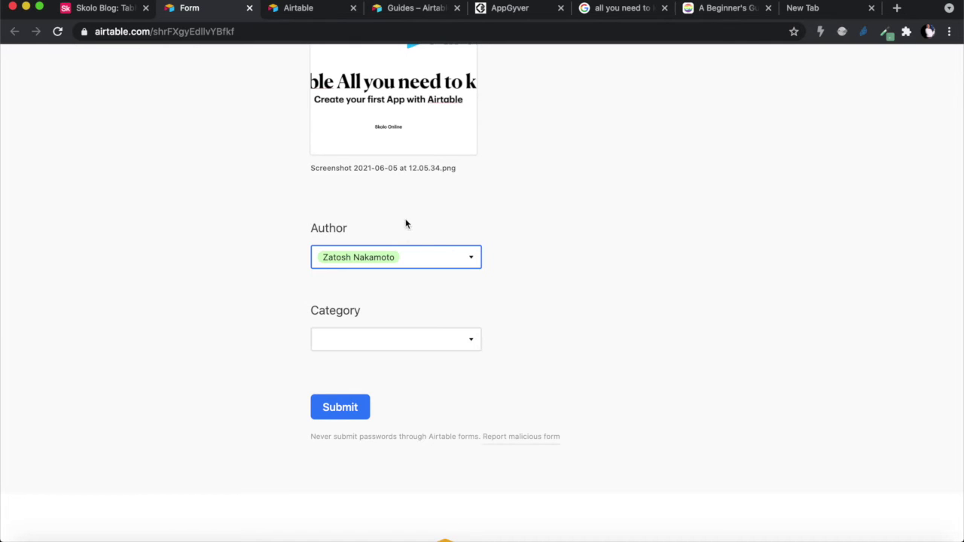
click(406, 343)
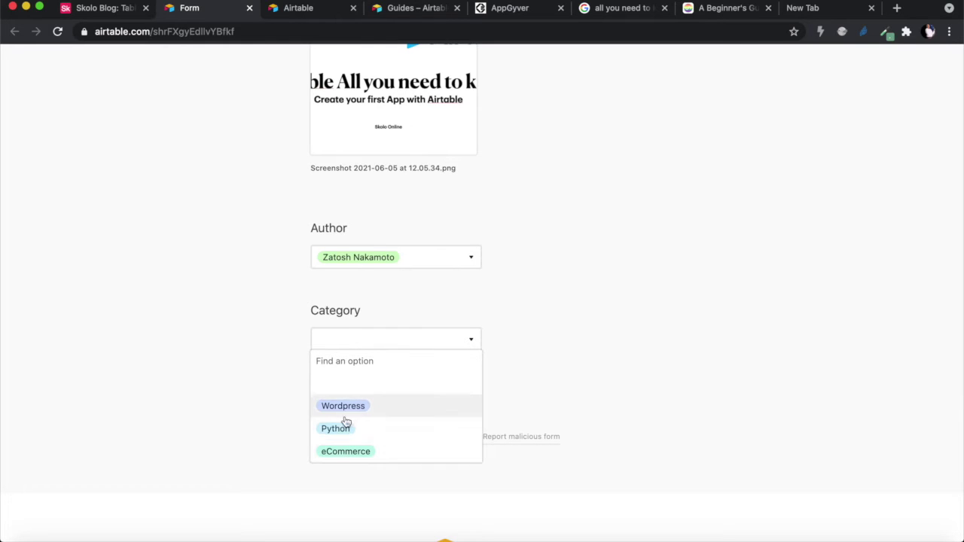
click(345, 413)
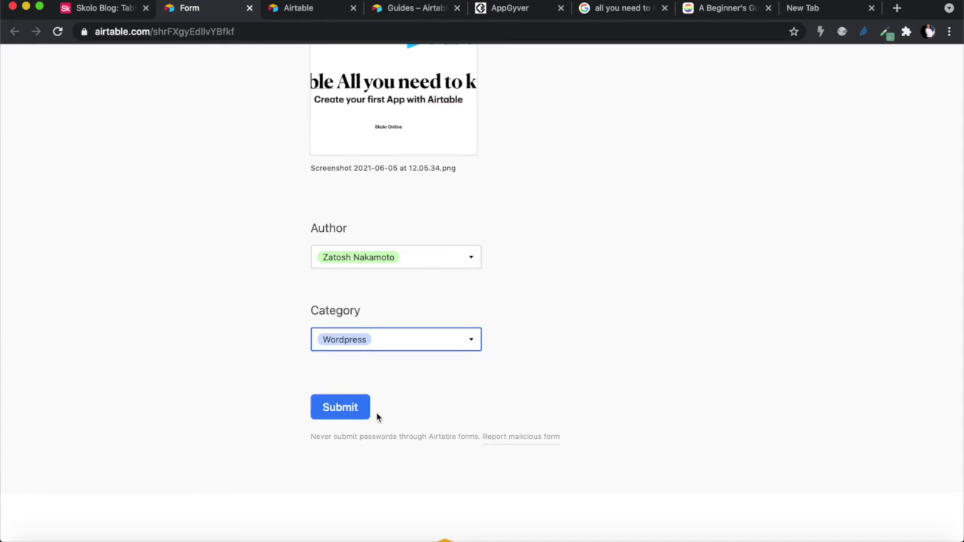
Submit the blog post form and close the form tab.
click(342, 409)
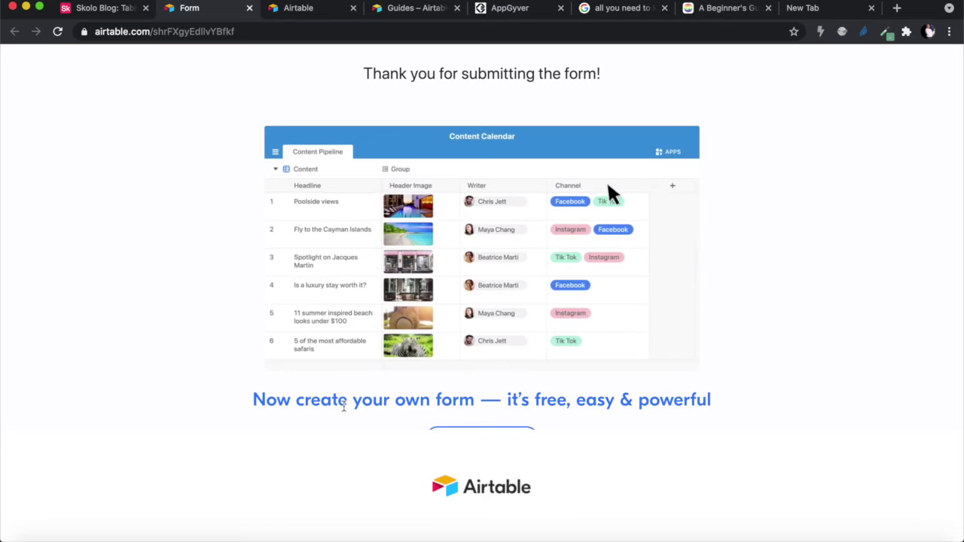
scroll(344, 407, down, 1)
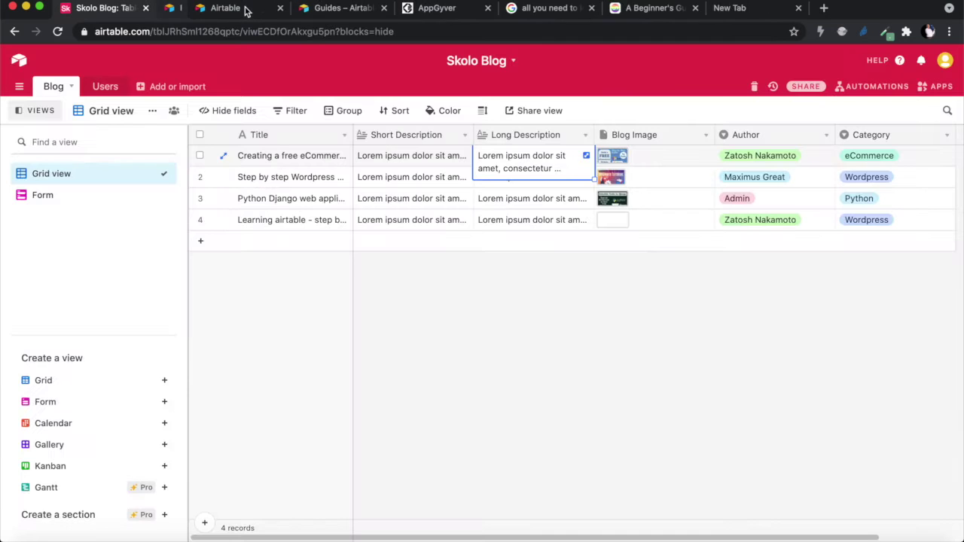
key(super+w)
click(678, 302)
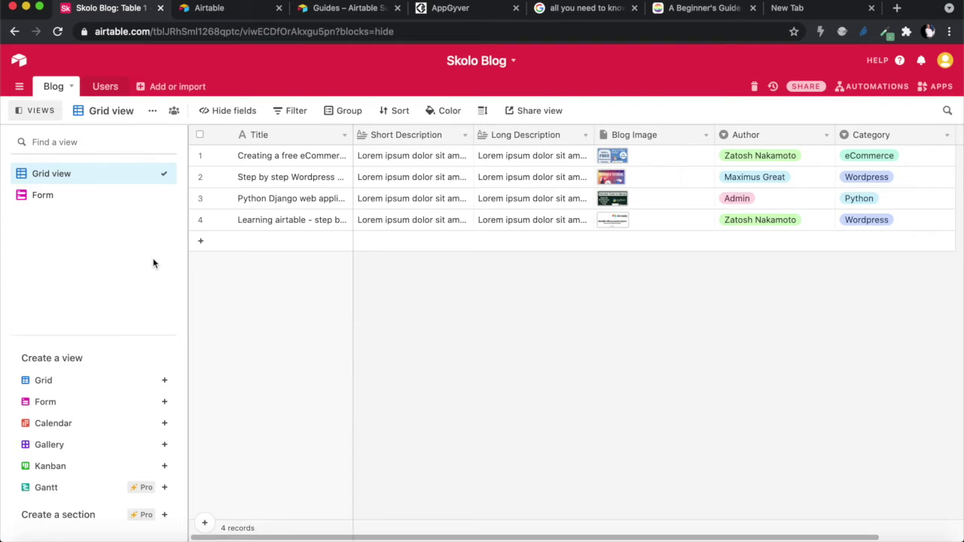
mouse_move(38, 426)
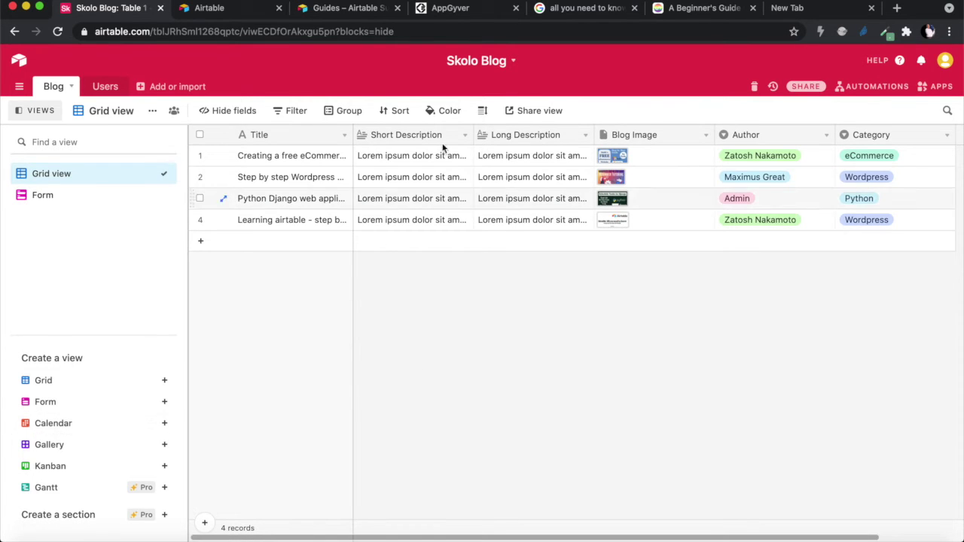
mouse_move(60, 470)
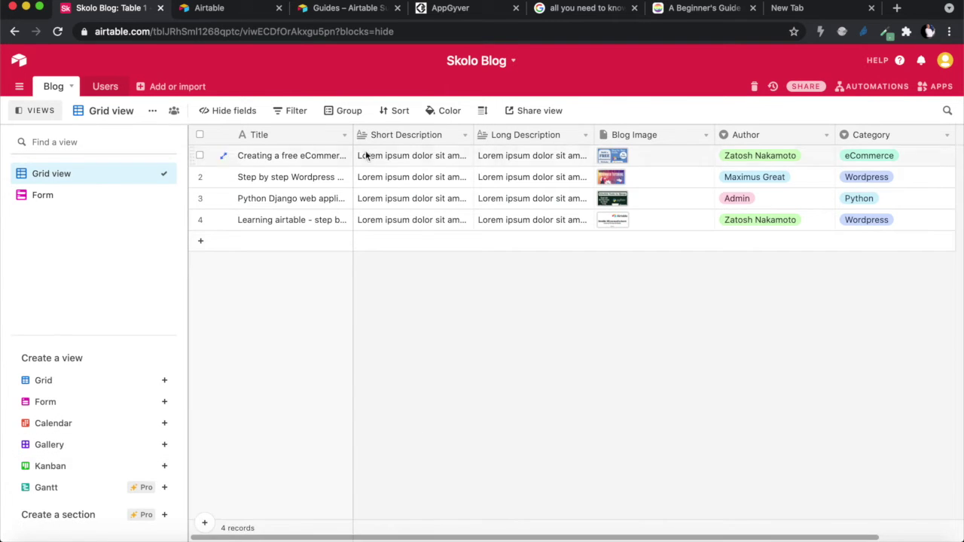
mouse_move(60, 451)
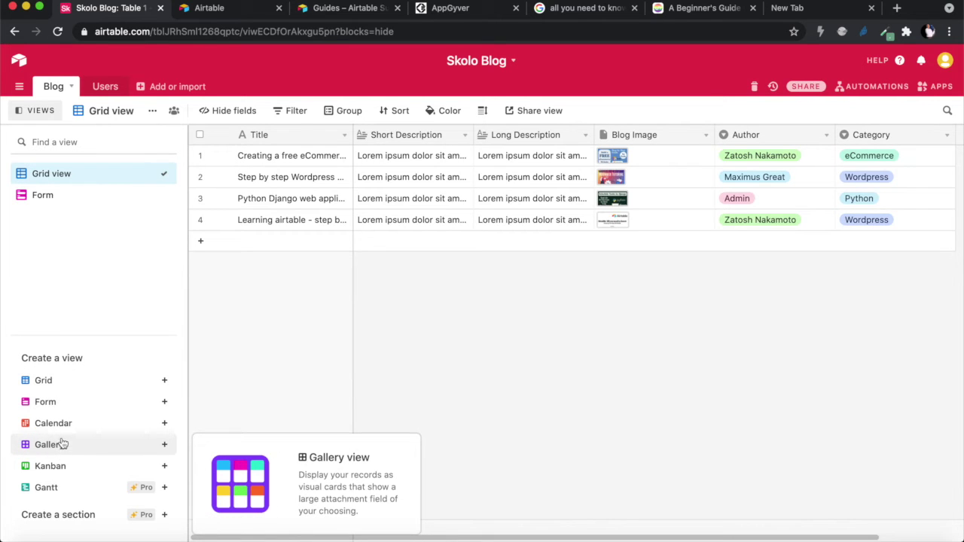
Create a Gallery view of the four blog posts and drag it above Grid view.
click(71, 450)
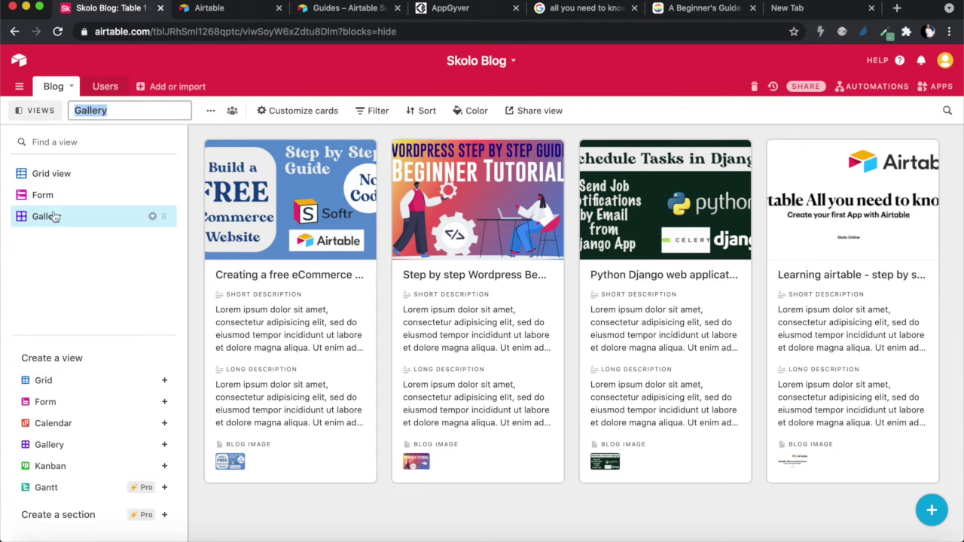
click(56, 174)
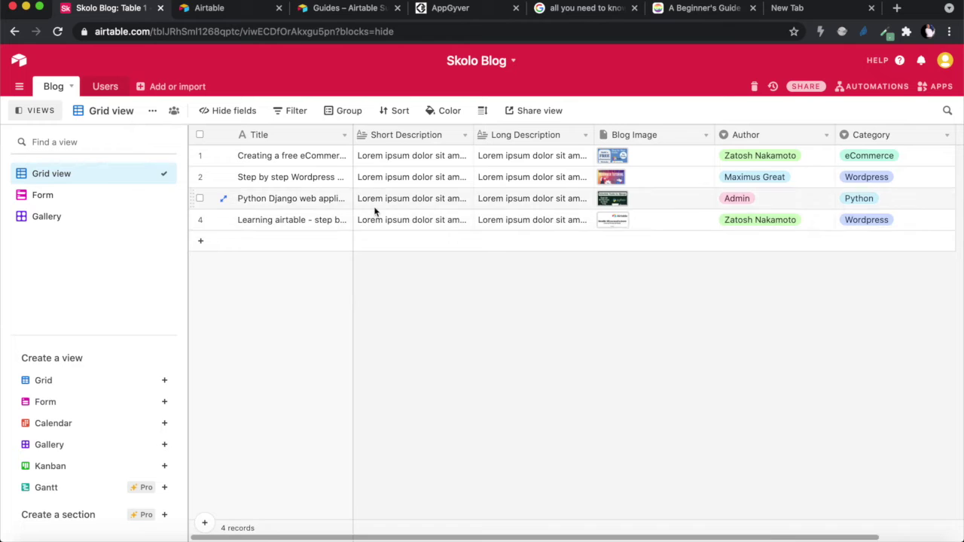
click(65, 217)
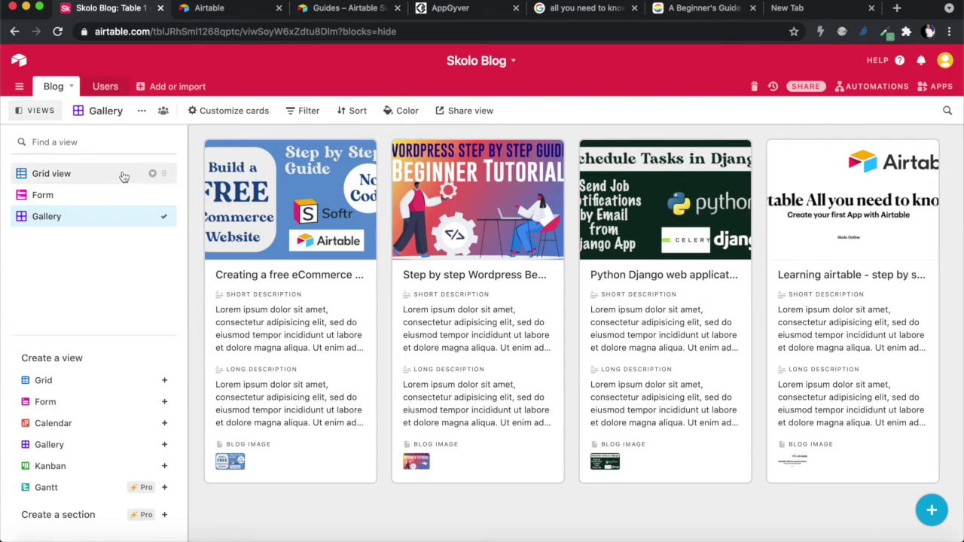
drag(168, 217, 168, 176)
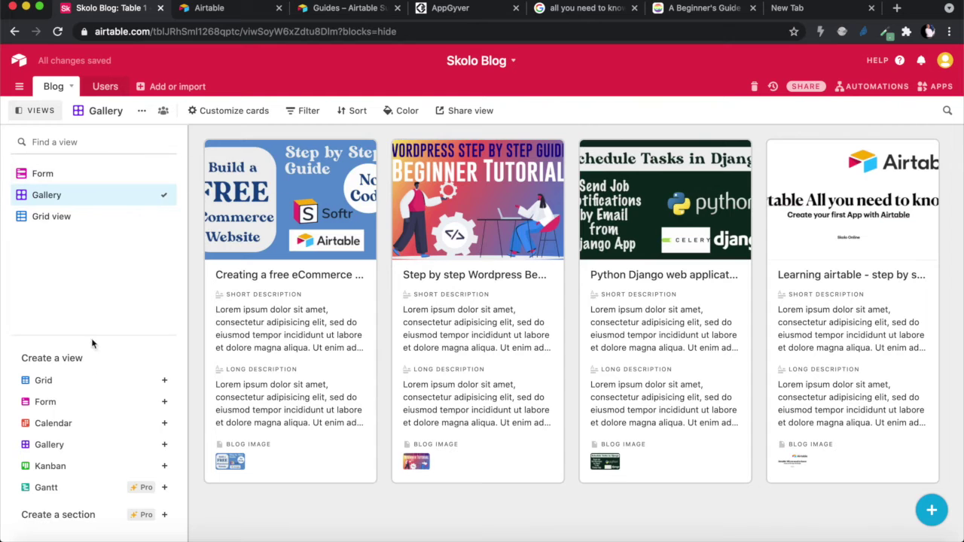
Delete the Form view.
mouse_move(126, 405)
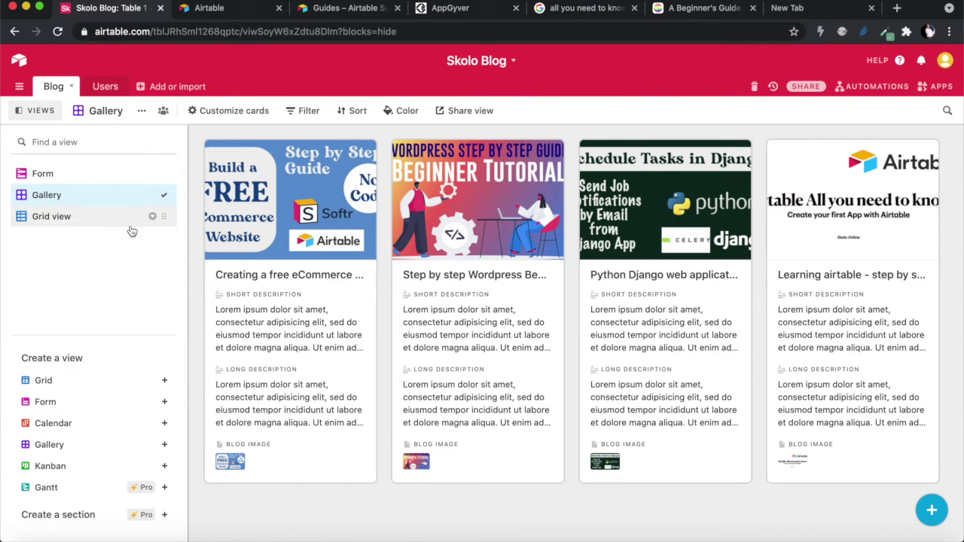
click(165, 174)
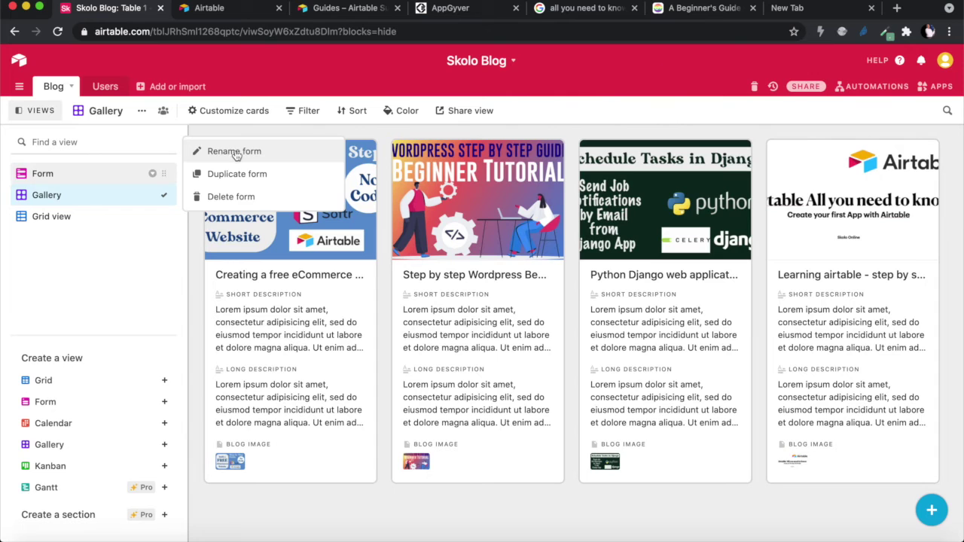
click(231, 196)
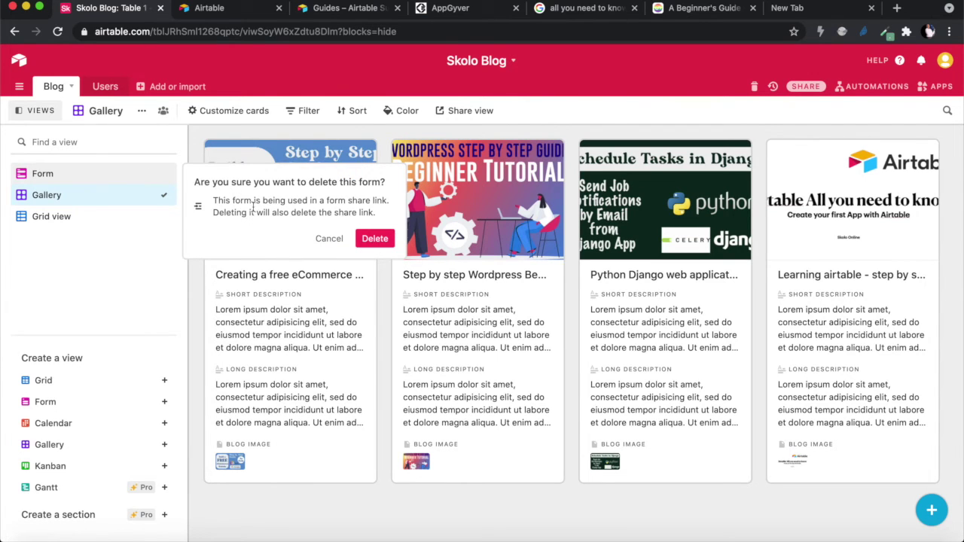
click(375, 241)
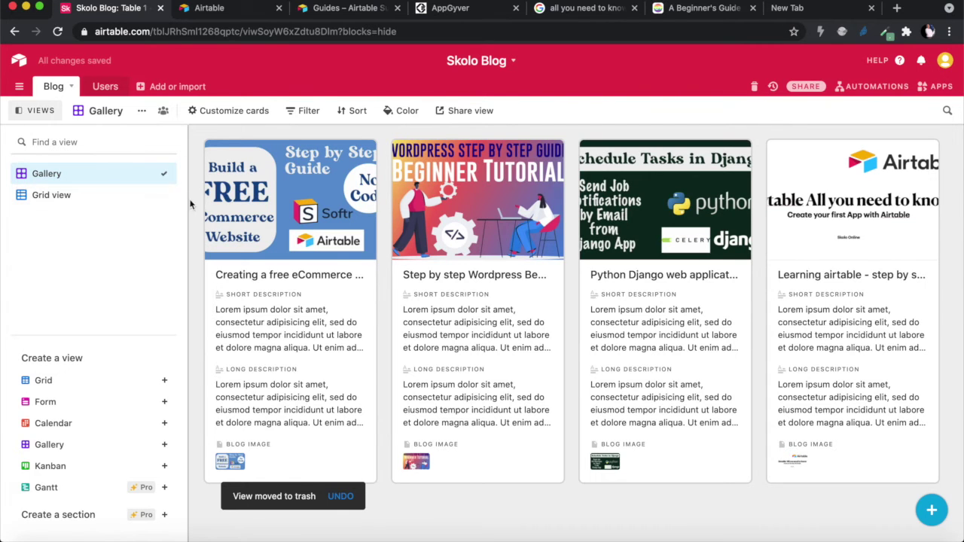
Rename the Grid view to 'Blog List'.
click(167, 194)
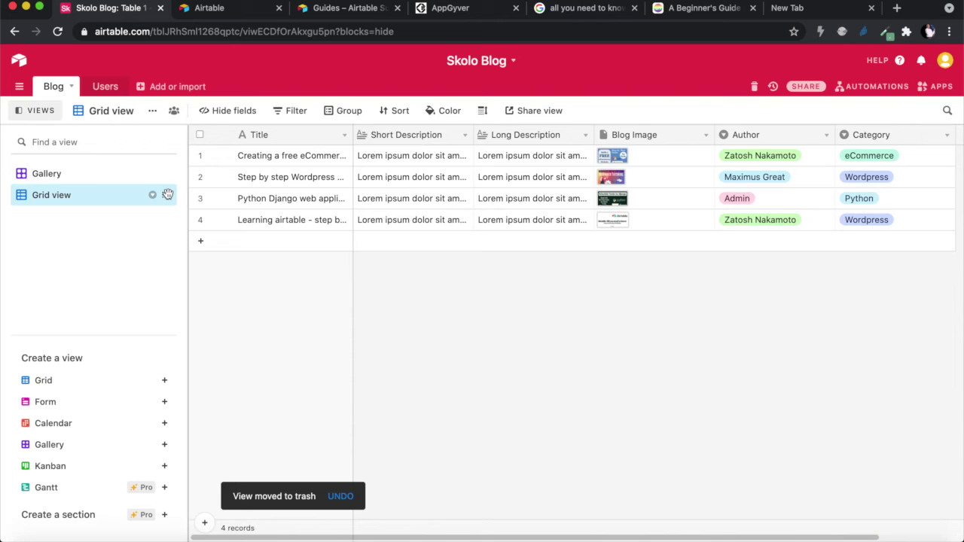
click(163, 195)
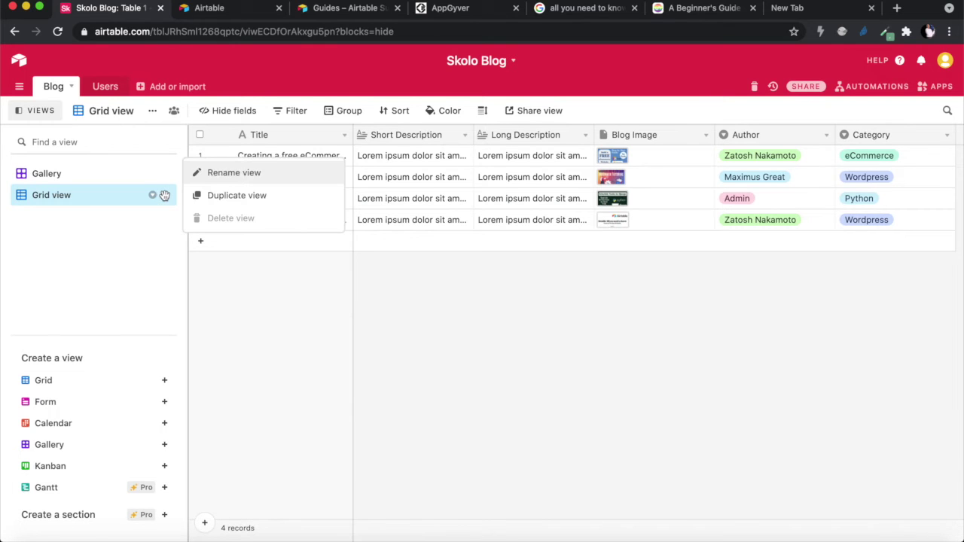
click(226, 174)
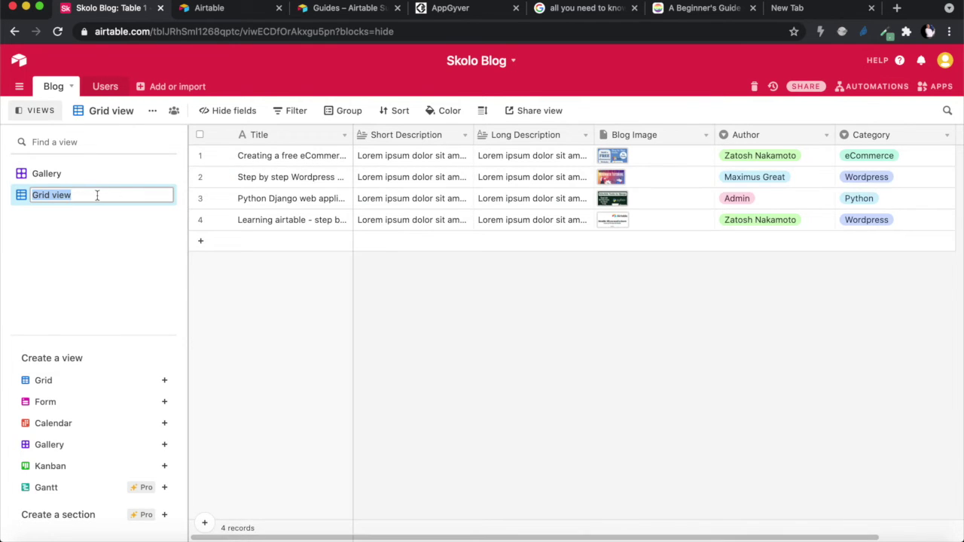
text(Blog List)
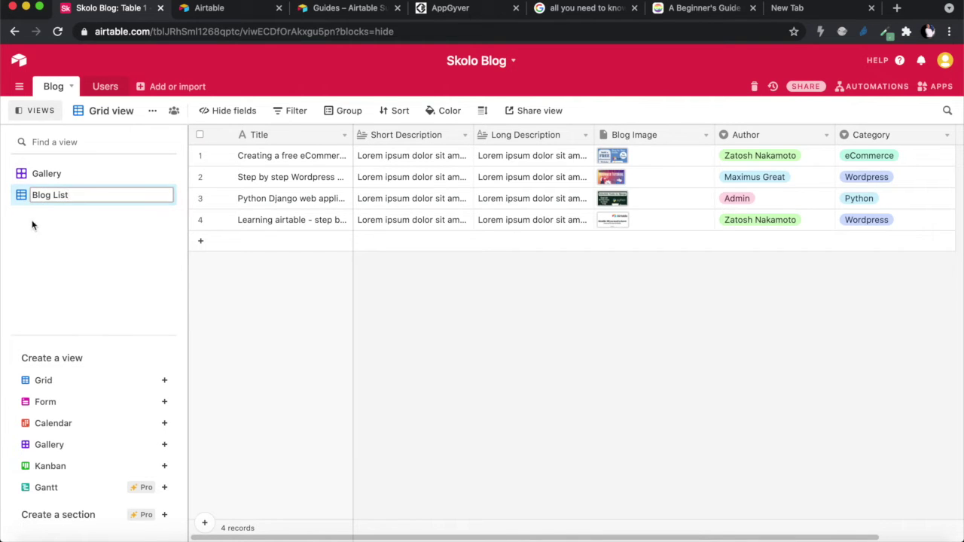
key(Return)
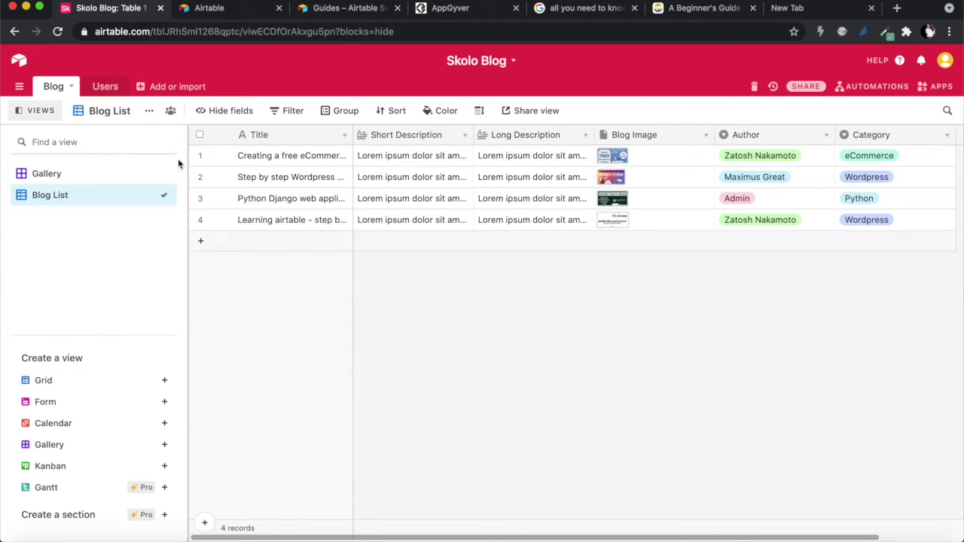
Go back to the Airtable home page listing all bases.
click(19, 60)
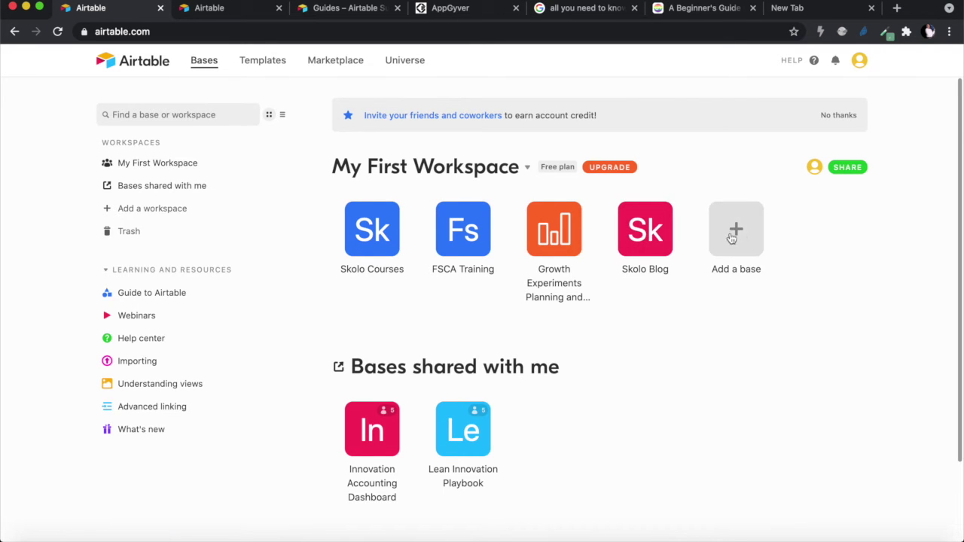
key(ctrl+Left)
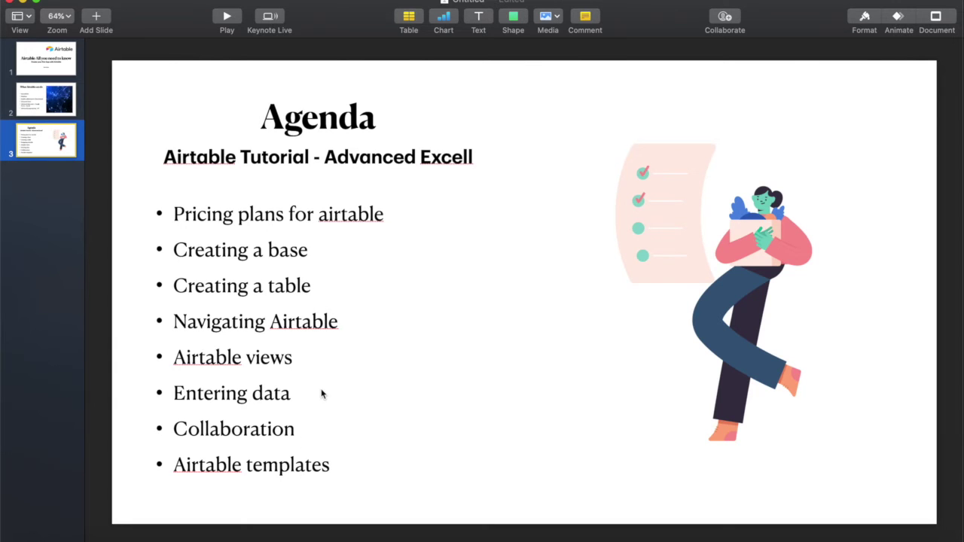
key(ctrl+Right)
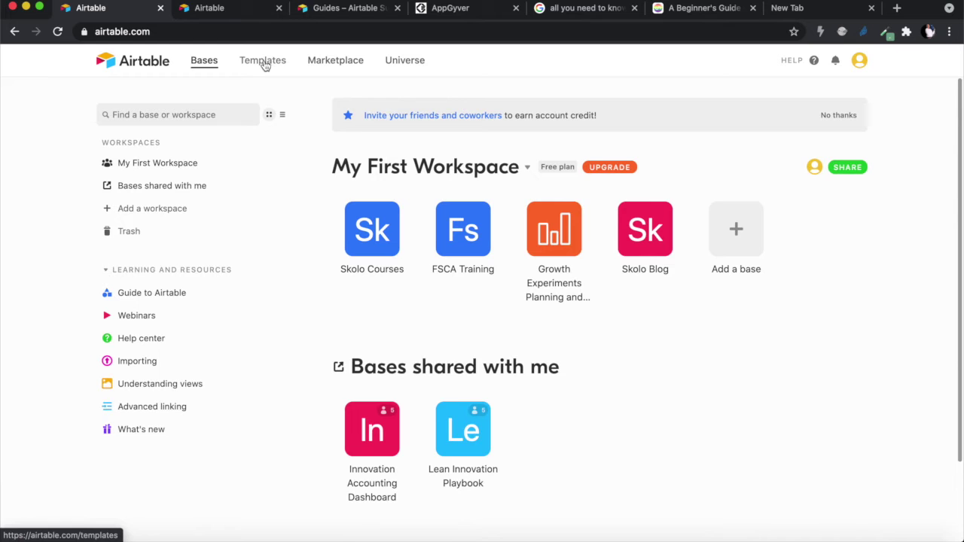
Open the template gallery in a new tab and show the Software Development category.
right_click(265, 65)
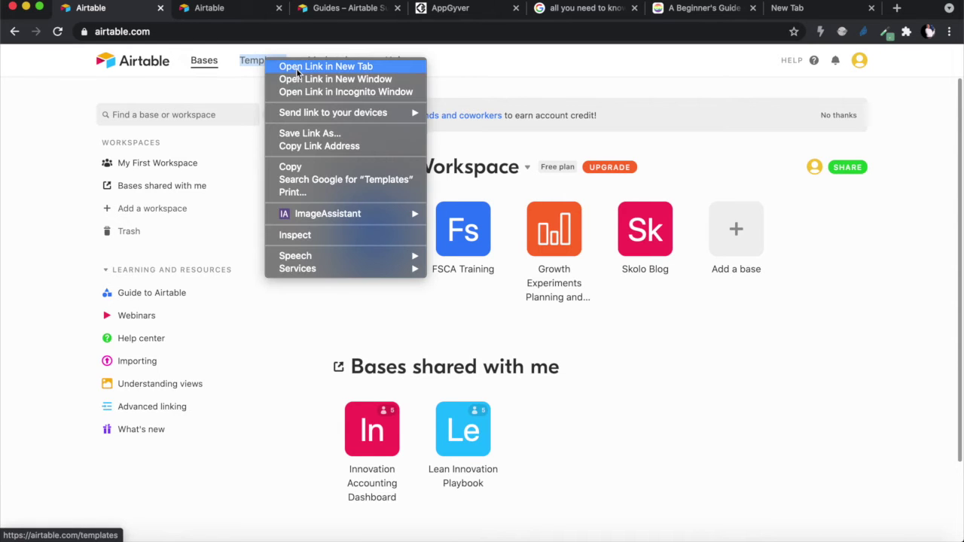
click(296, 67)
click(205, 10)
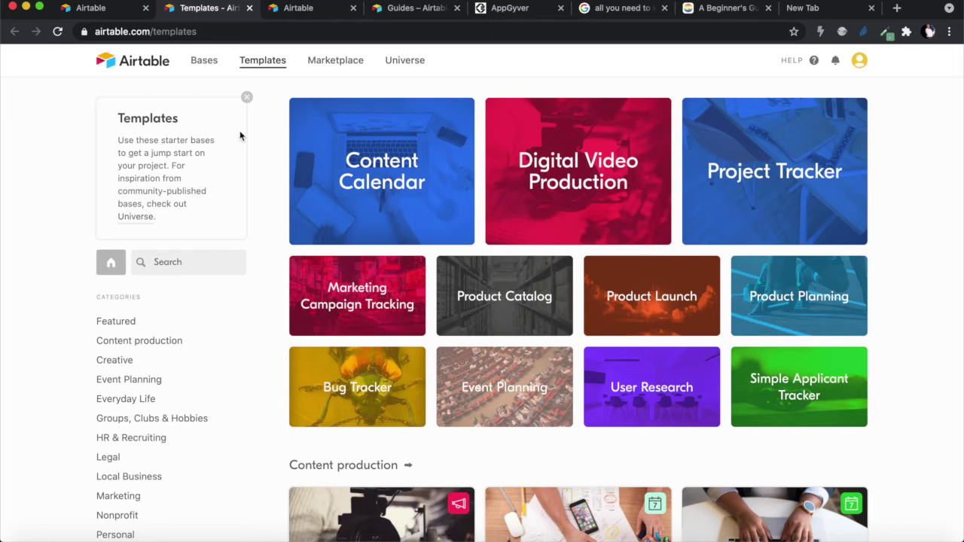
scroll(249, 370, down, 3)
scroll(146, 351, down, 2)
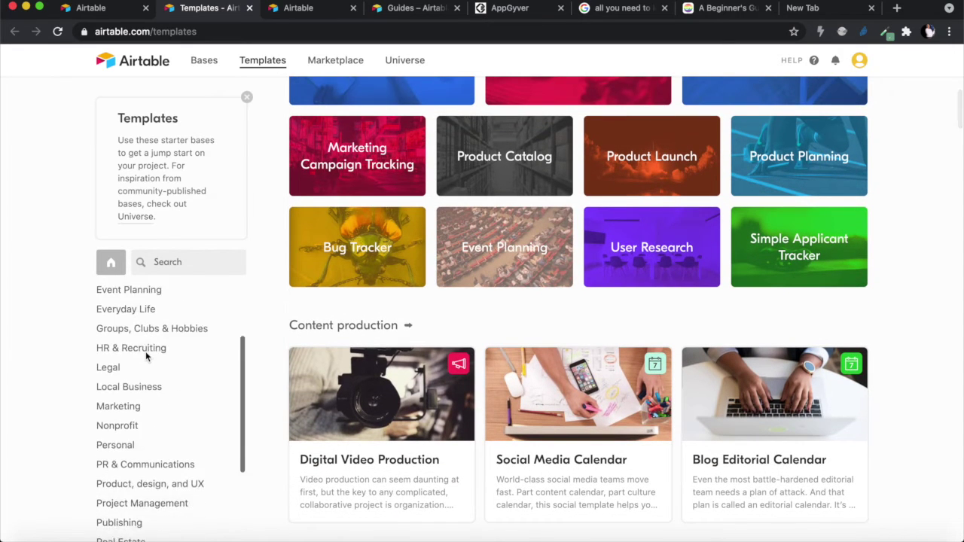
scroll(256, 357, down, 3)
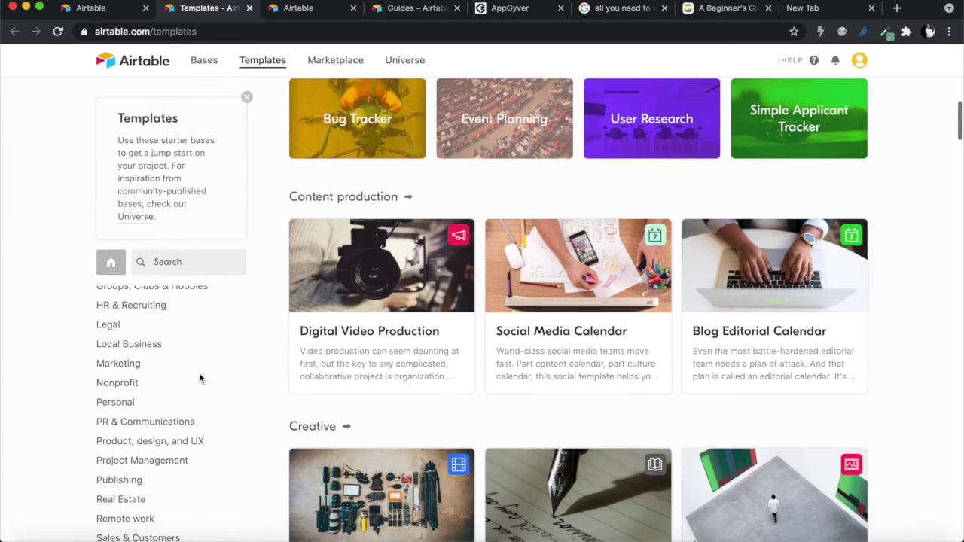
scroll(147, 479, down, 2)
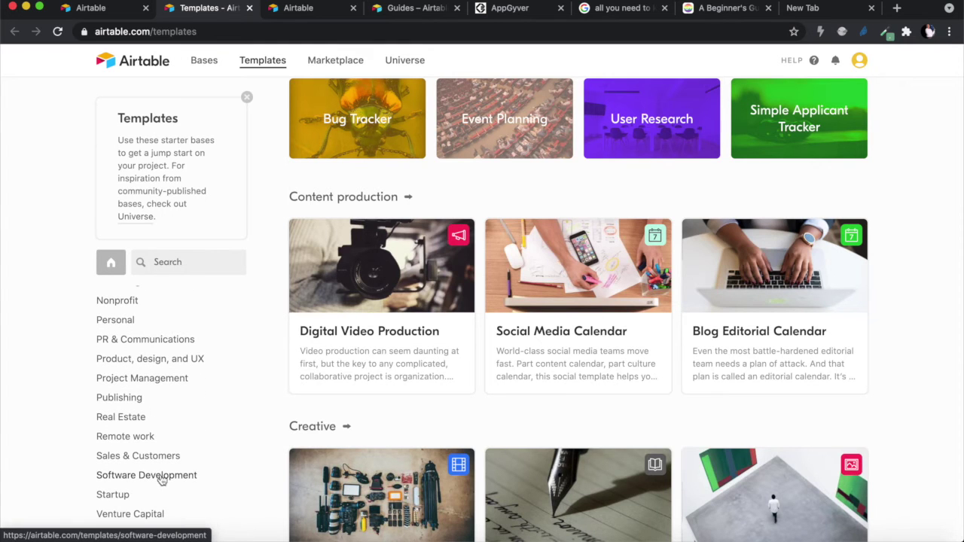
click(162, 480)
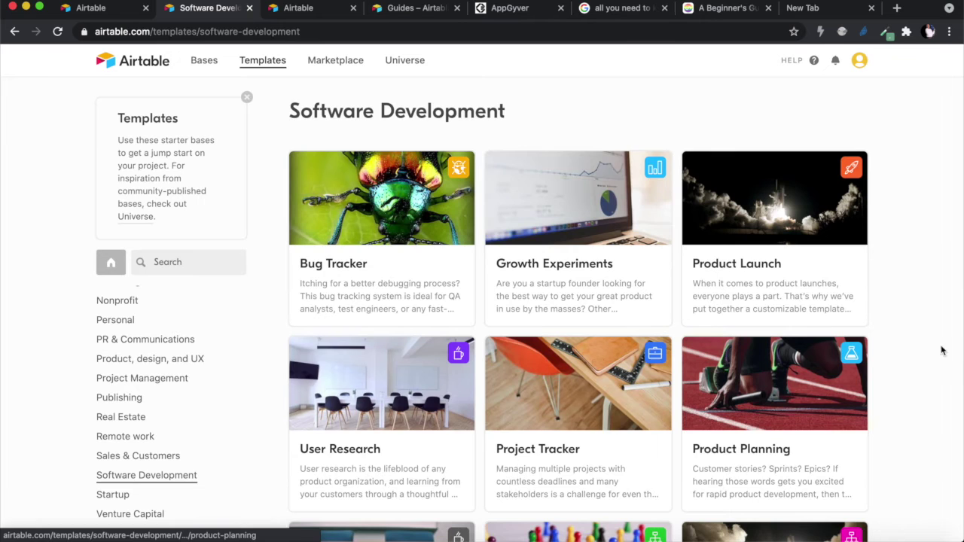
Browse the Software Development templates and open the Growth Experiments template page.
scroll(941, 350, down, 3)
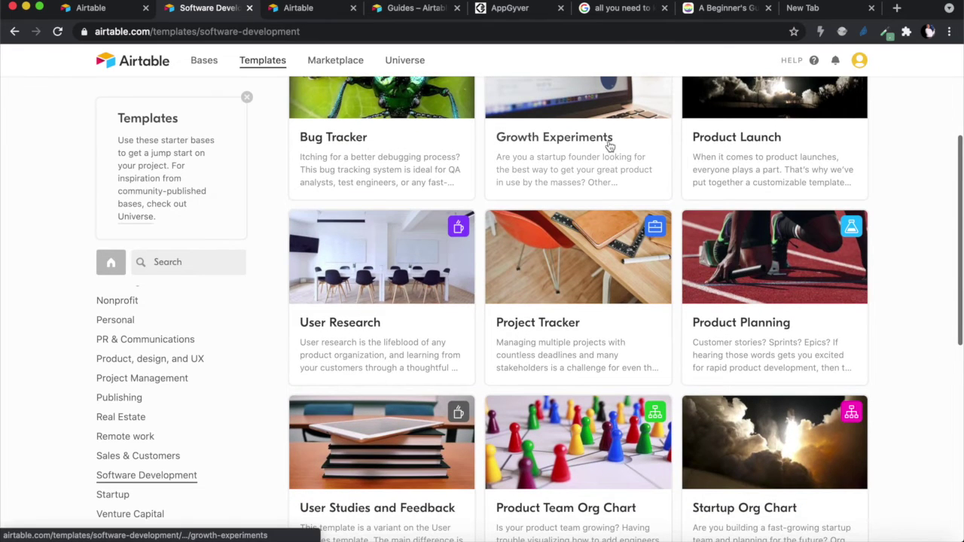
scroll(803, 336, down, 3)
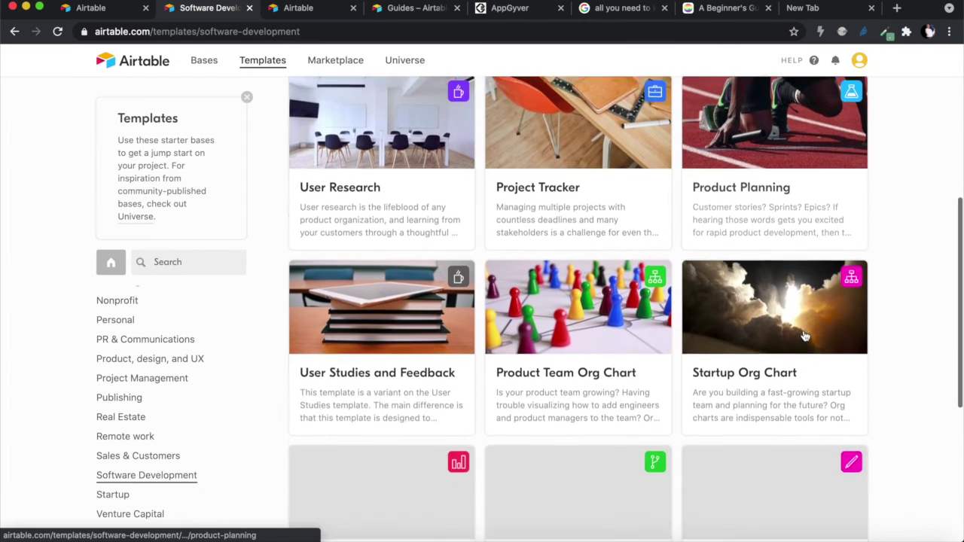
scroll(800, 337, down, 1)
scroll(566, 366, down, 1)
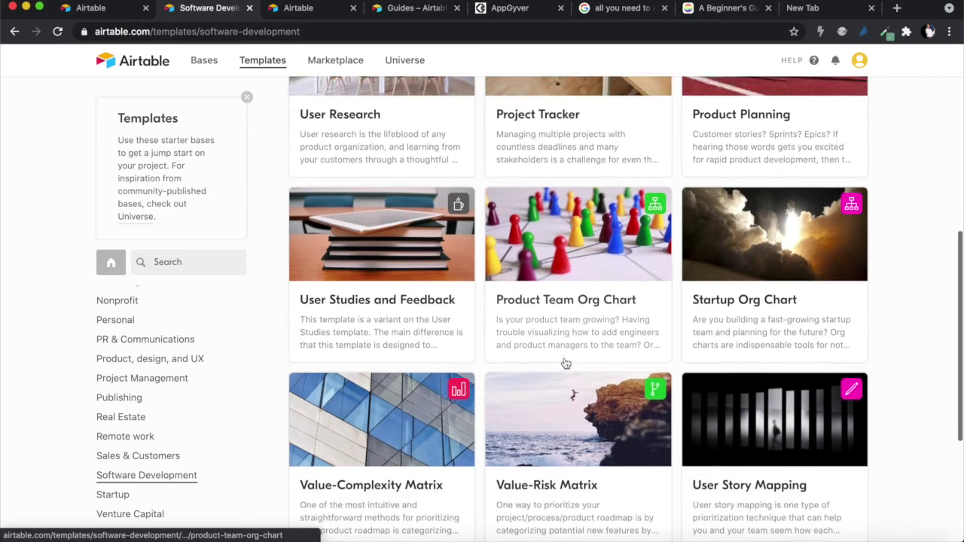
scroll(566, 365, down, 4)
scroll(571, 354, down, 1)
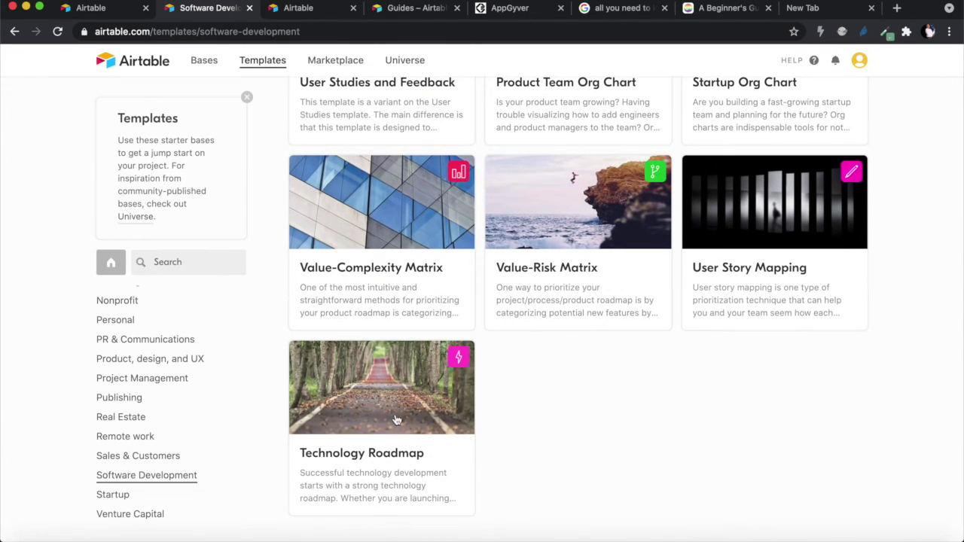
scroll(555, 349, up, 8)
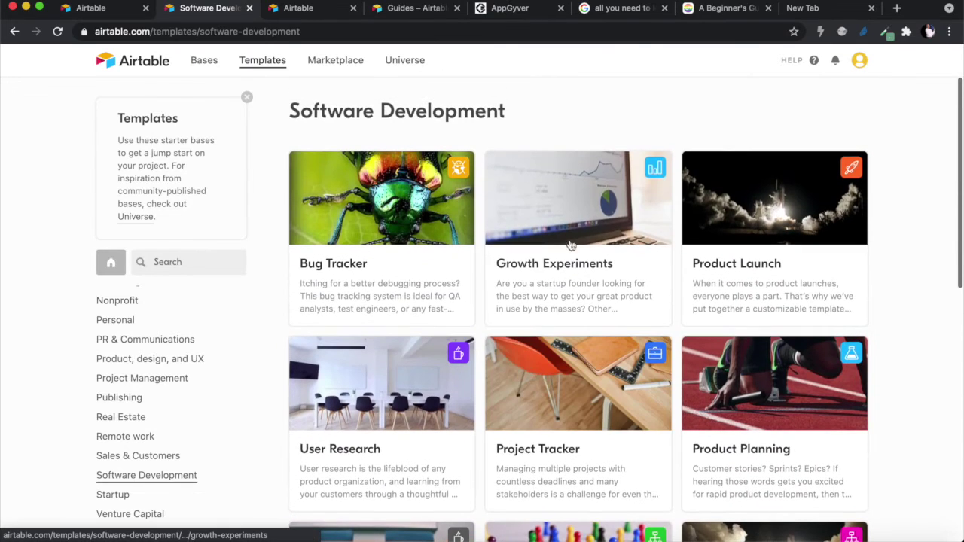
click(570, 244)
Scroll through the Growth Experiments sample Experiments grid, then show the Personal category.
scroll(568, 372, down, 4)
scroll(568, 372, up, 3)
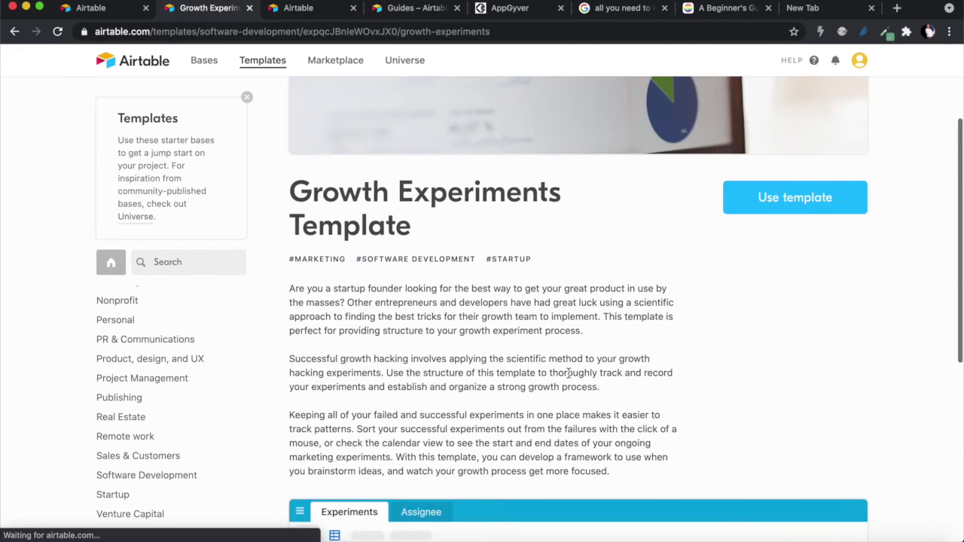
scroll(568, 372, down, 5)
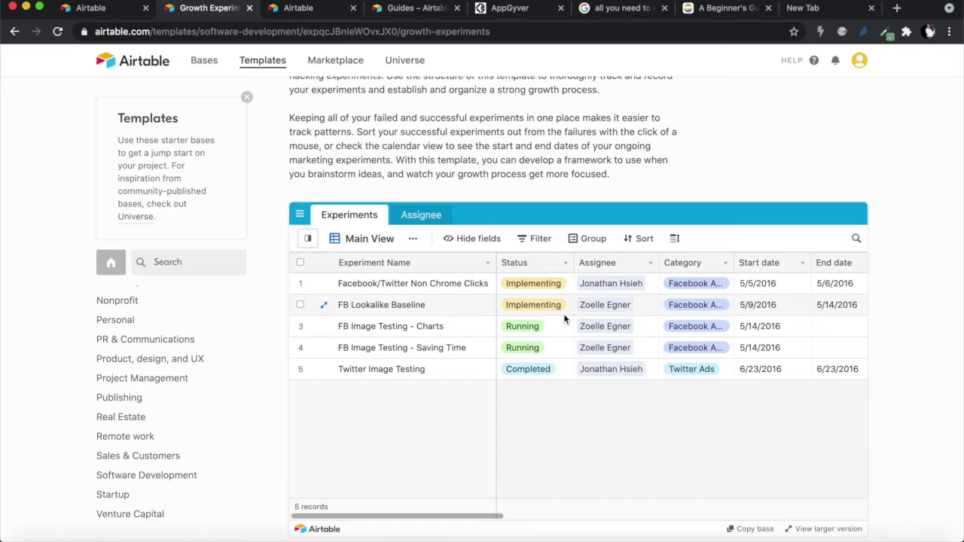
scroll(563, 317, right, 2)
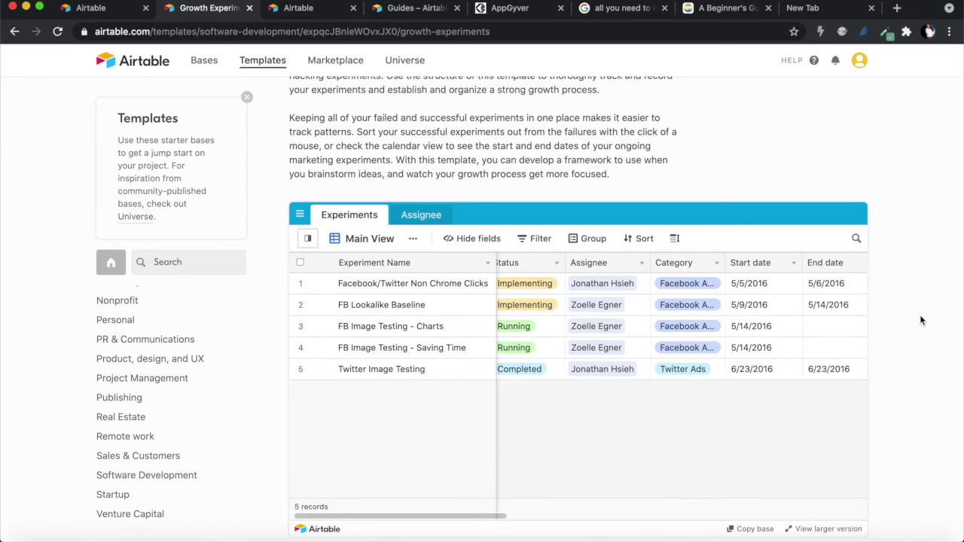
scroll(920, 321, up, 5)
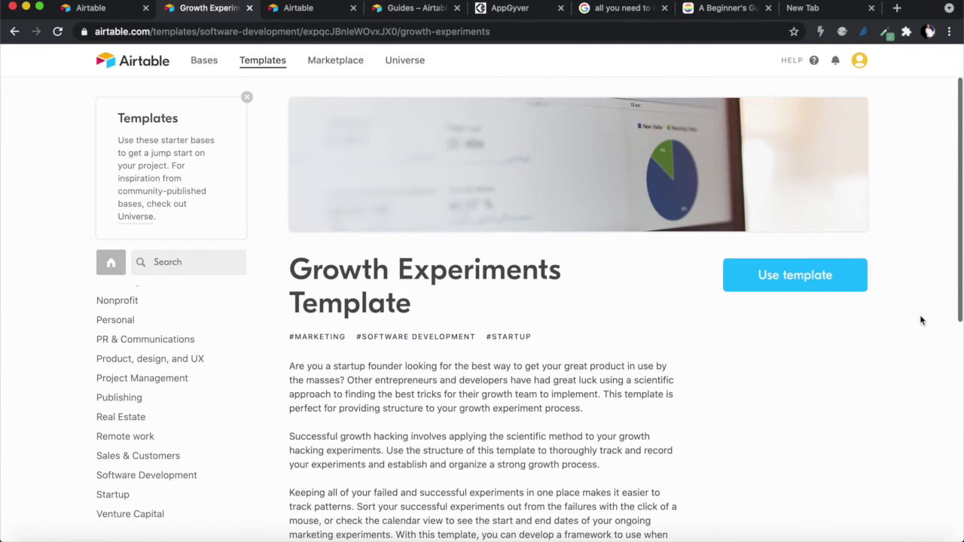
scroll(920, 321, down, 5)
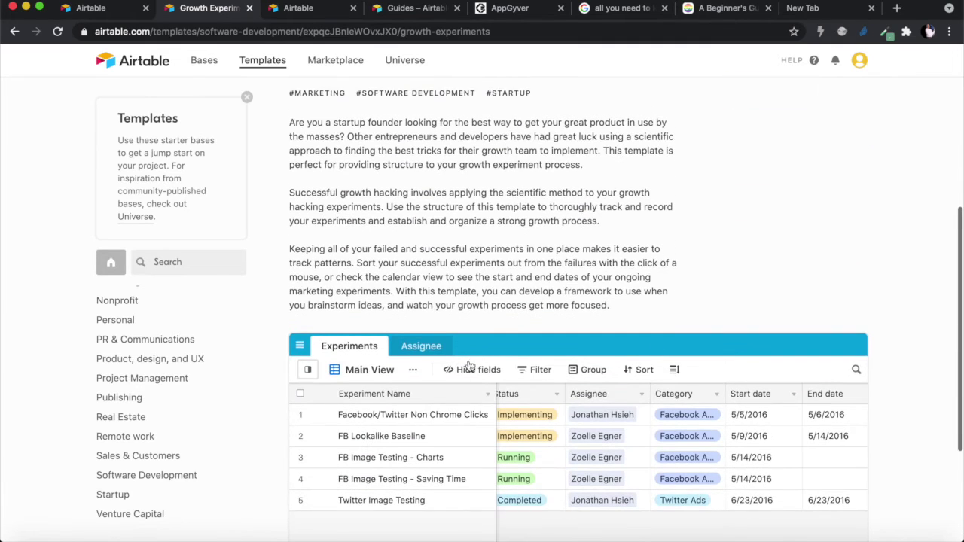
scroll(541, 275, up, 4)
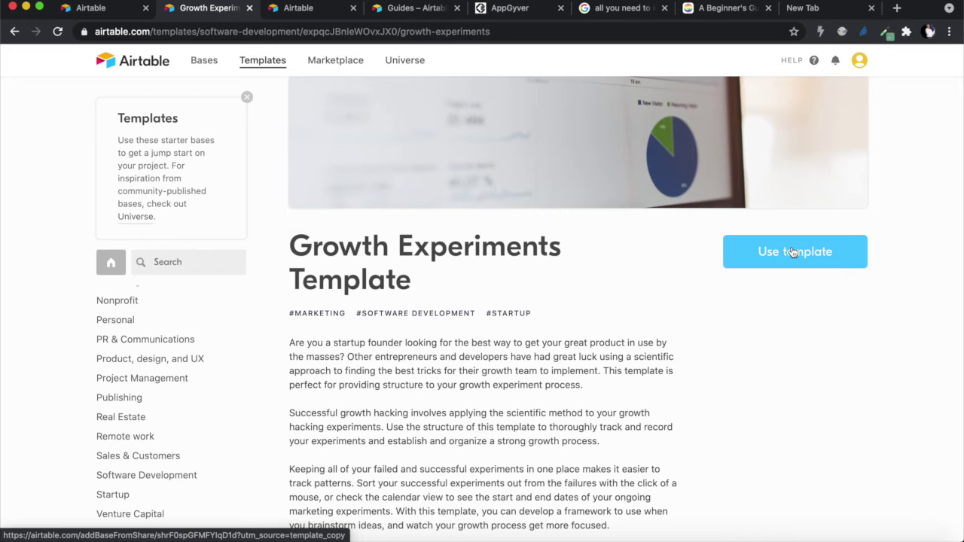
click(115, 324)
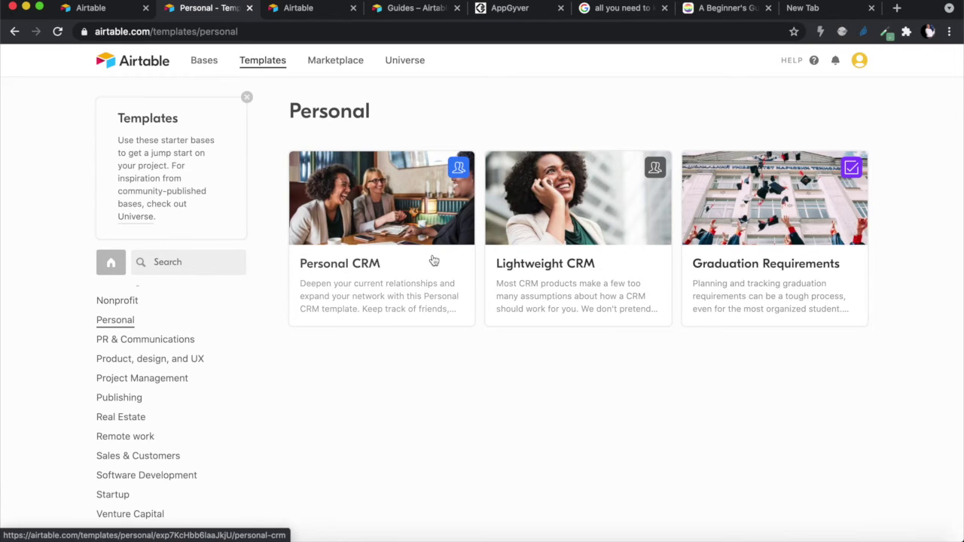
Open Personal CRM, preview its People grid, and use the template as a new base.
click(378, 195)
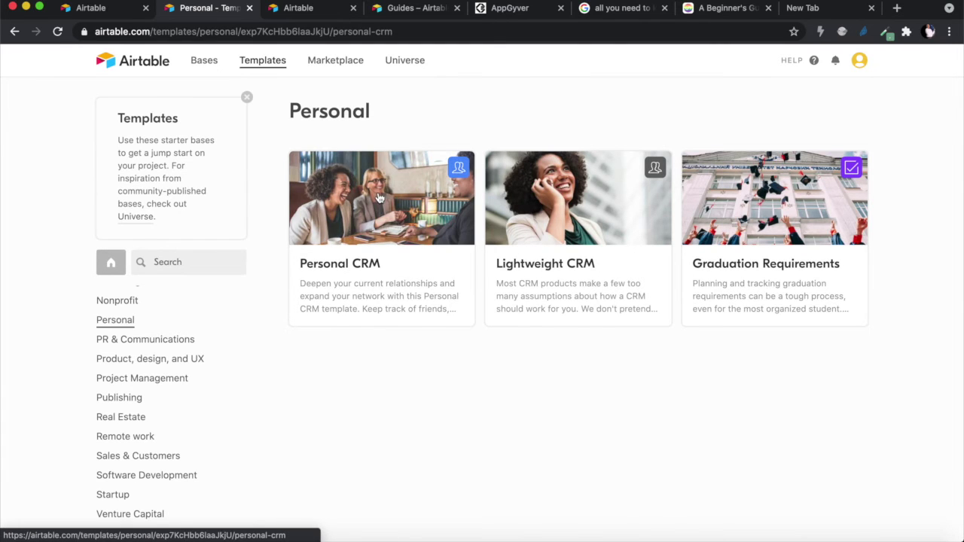
scroll(531, 326, down, 3)
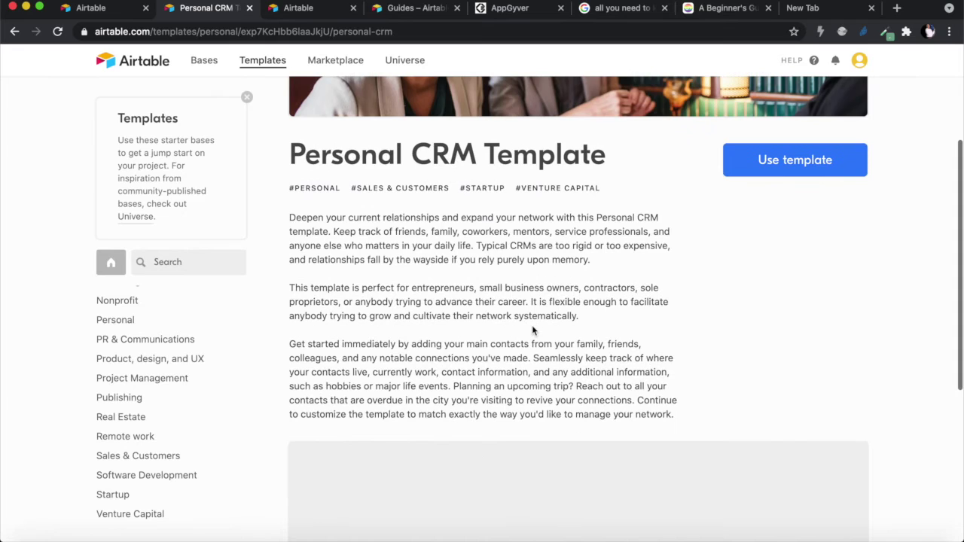
scroll(532, 325, down, 5)
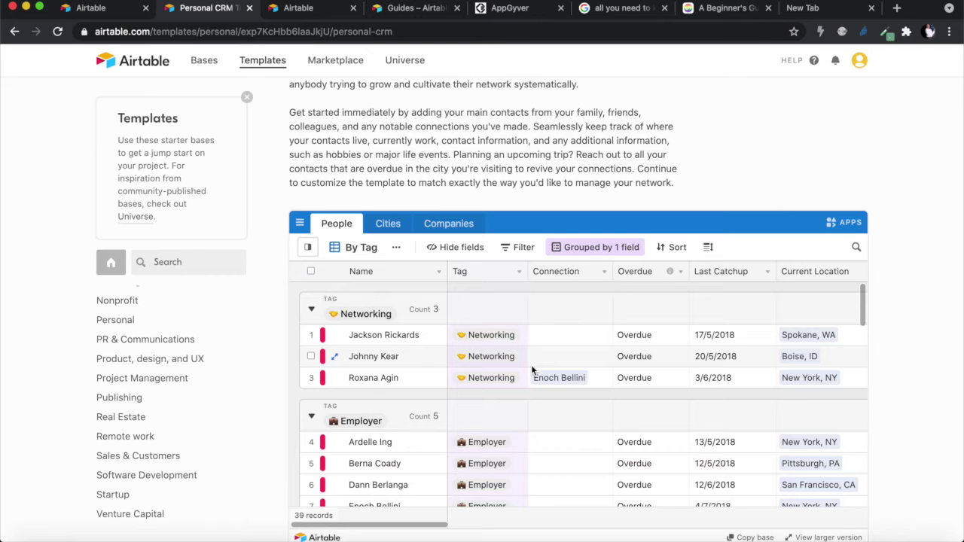
scroll(531, 367, down, 3)
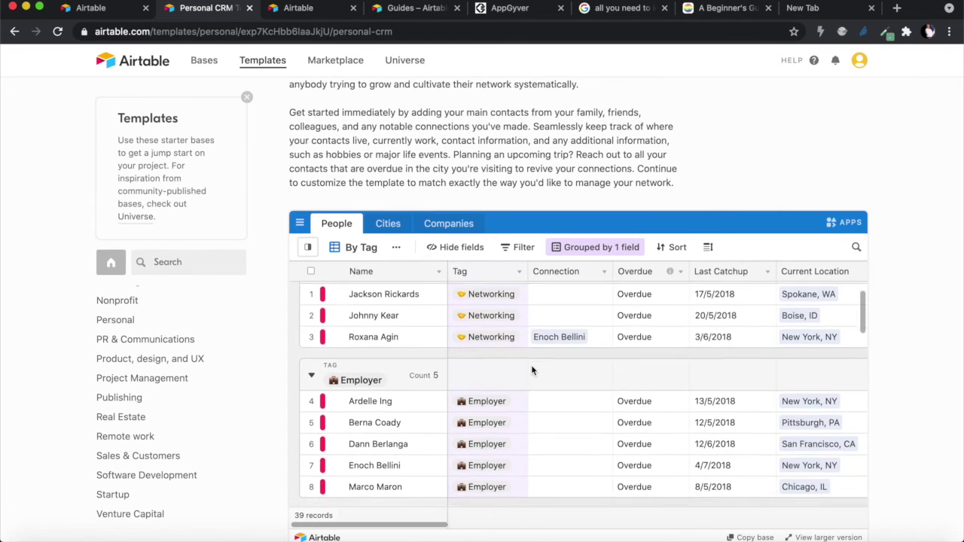
scroll(531, 367, up, 3)
scroll(678, 219, up, 5)
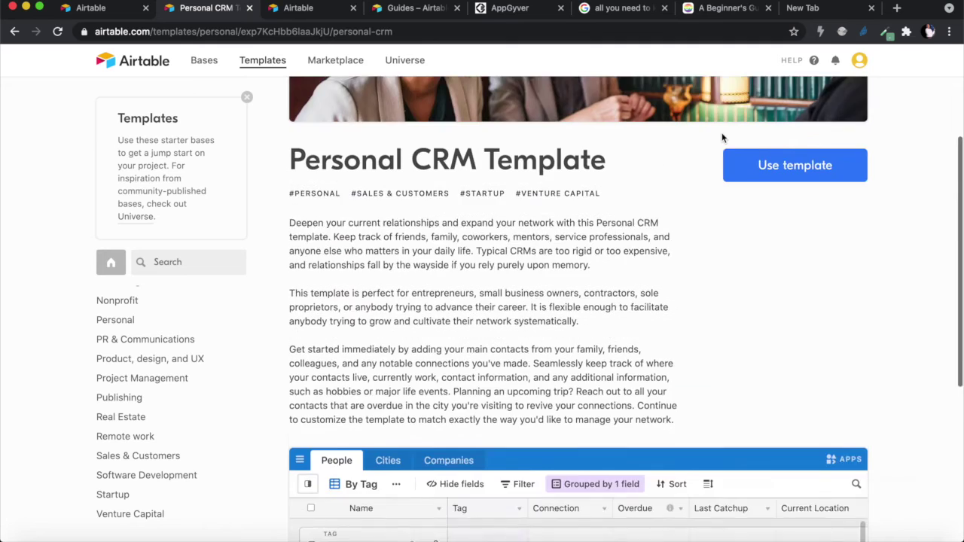
click(812, 210)
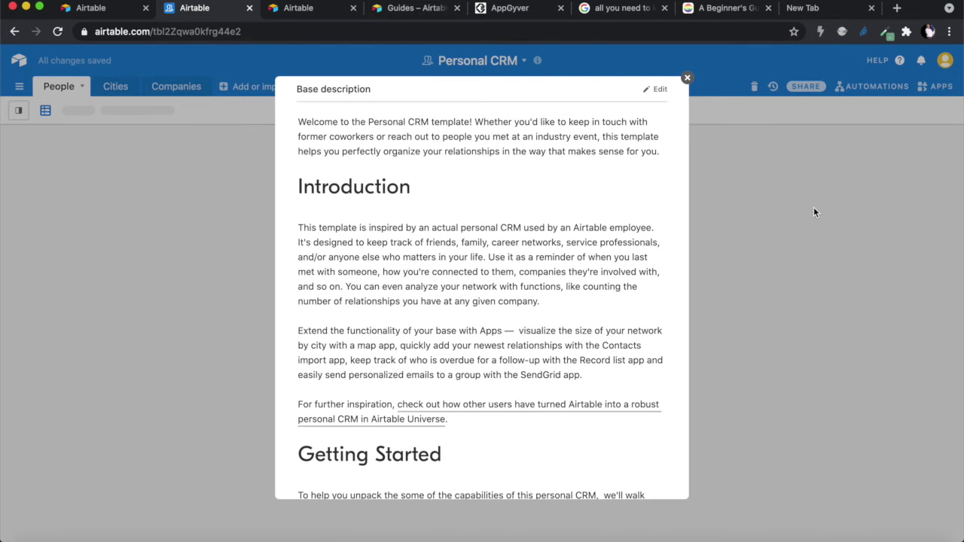
Close the Personal CRM base description and hide the apps dashboard.
click(687, 78)
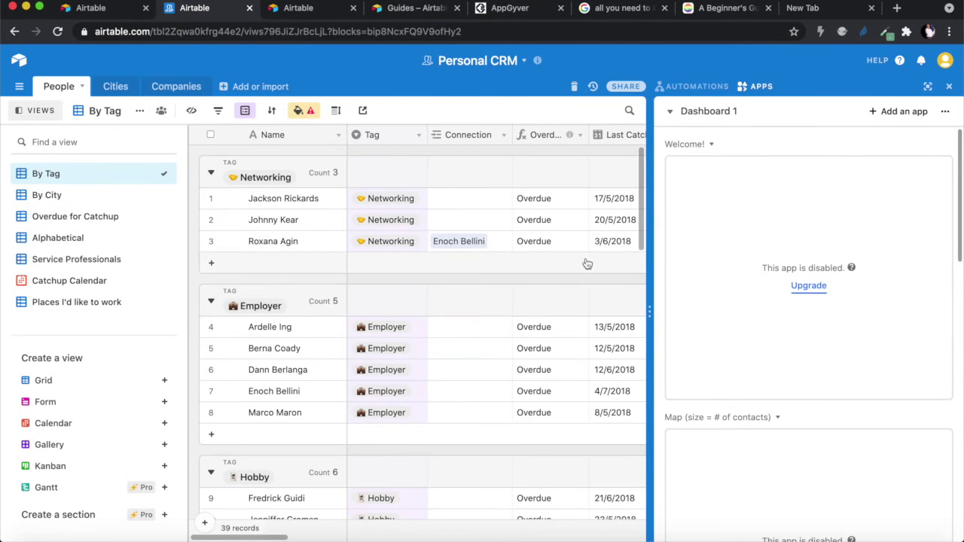
scroll(487, 272, down, 3)
scroll(487, 272, up, 3)
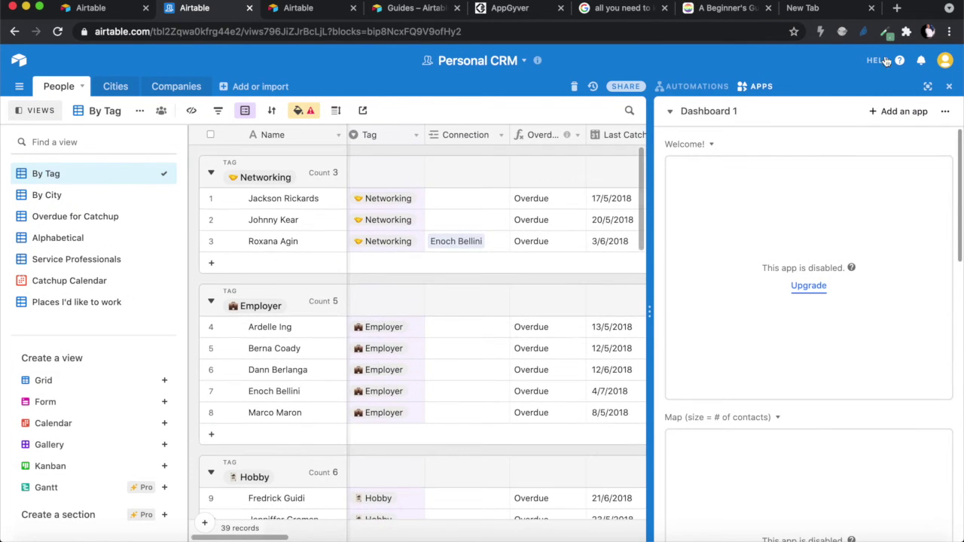
click(950, 88)
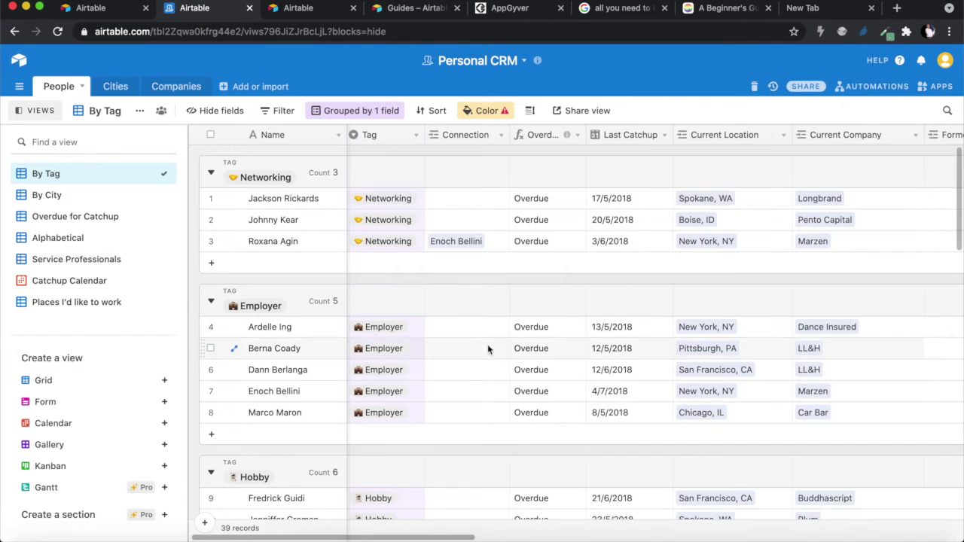
scroll(480, 347, down, 2)
scroll(480, 347, up, 2)
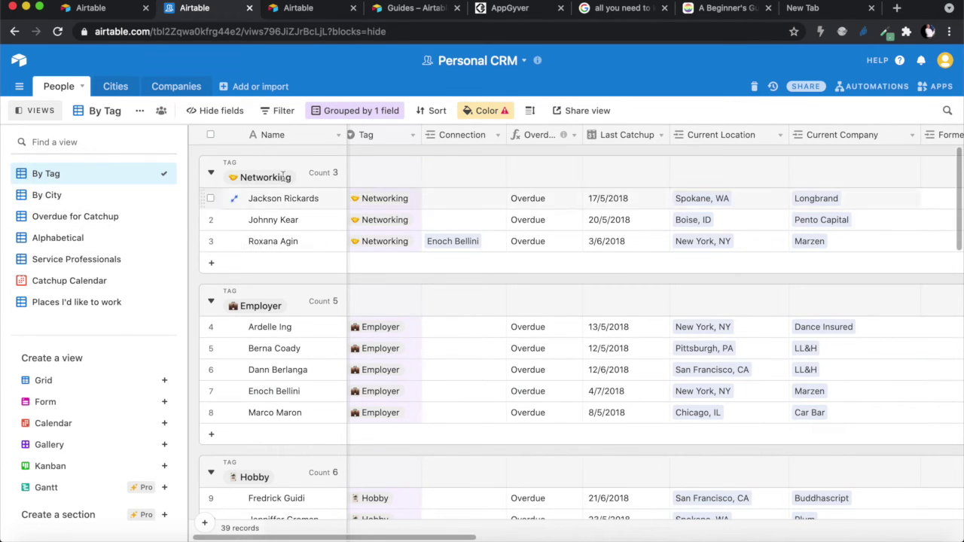
Look through the By City, Overdue for Catchup and By Tag views, then the Cities and Companies tables.
click(58, 197)
click(58, 217)
click(60, 178)
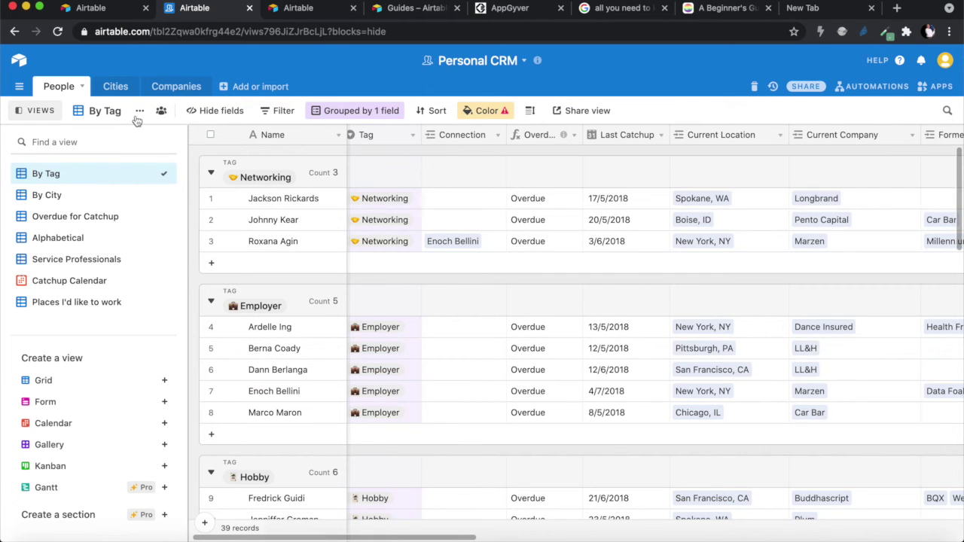
click(115, 86)
click(183, 91)
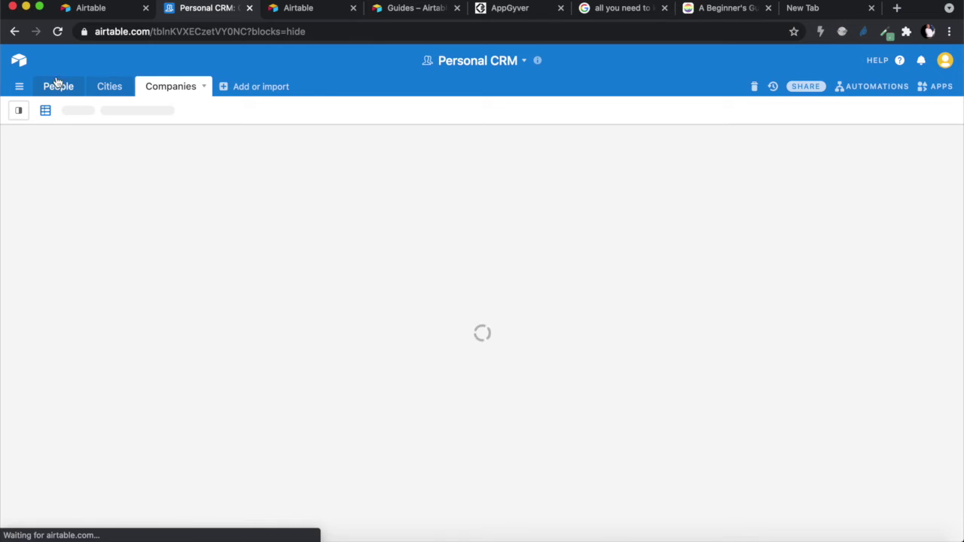
click(58, 86)
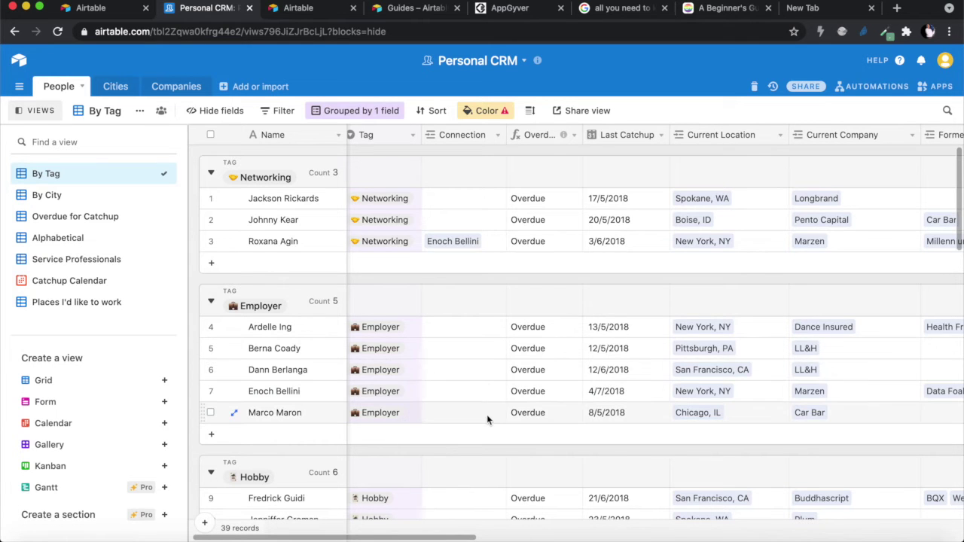
Scroll across the People columns and return to the workspace home page.
scroll(611, 243, right, 15)
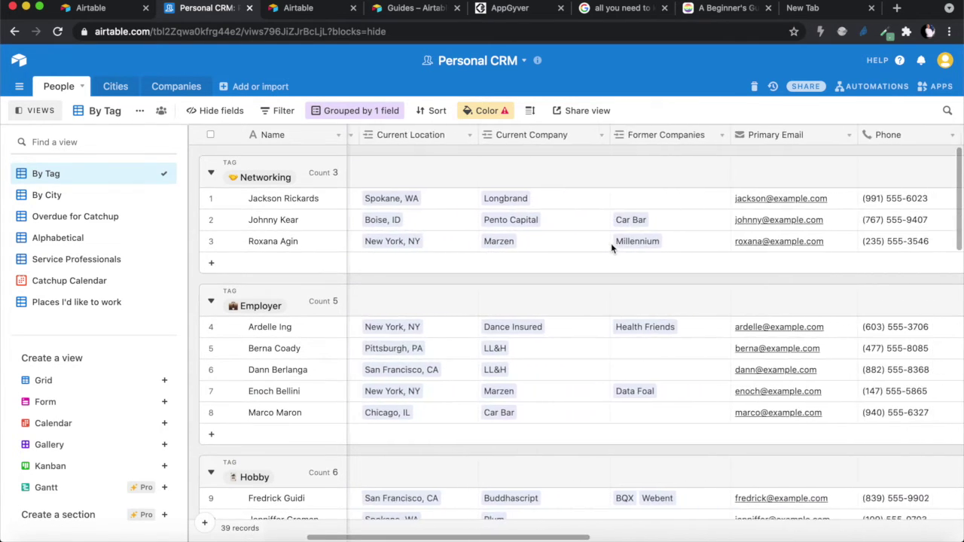
scroll(611, 249, right, 1)
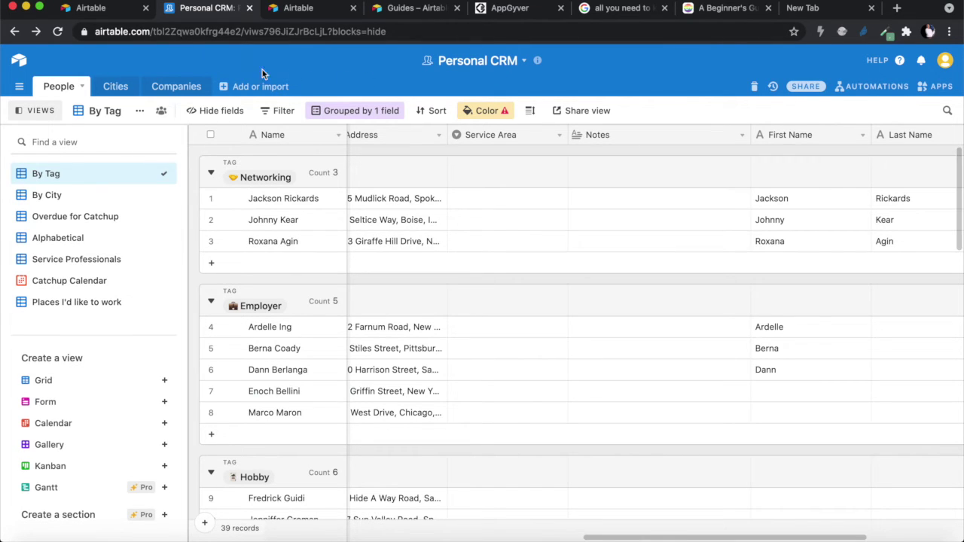
click(21, 61)
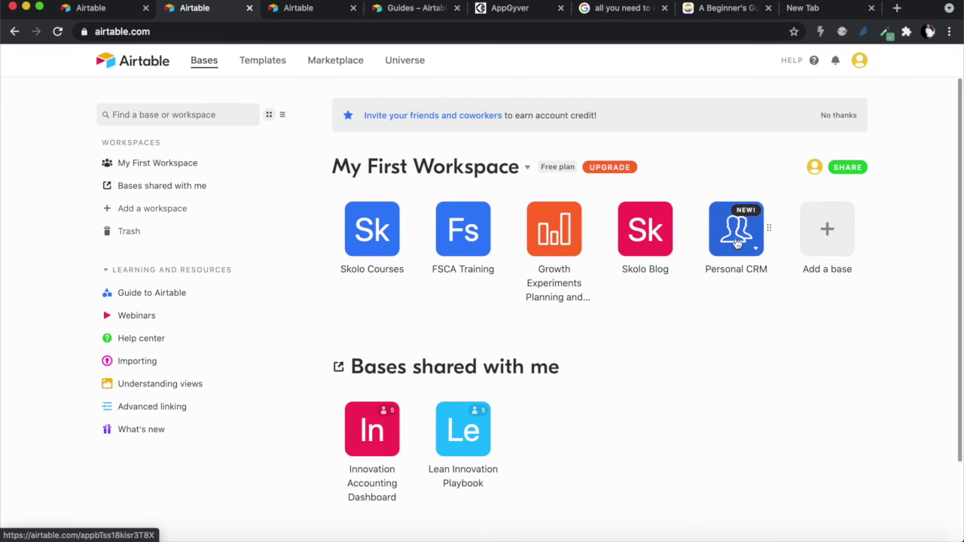
Delete the Personal CRM base from My First Workspace.
right_click(735, 231)
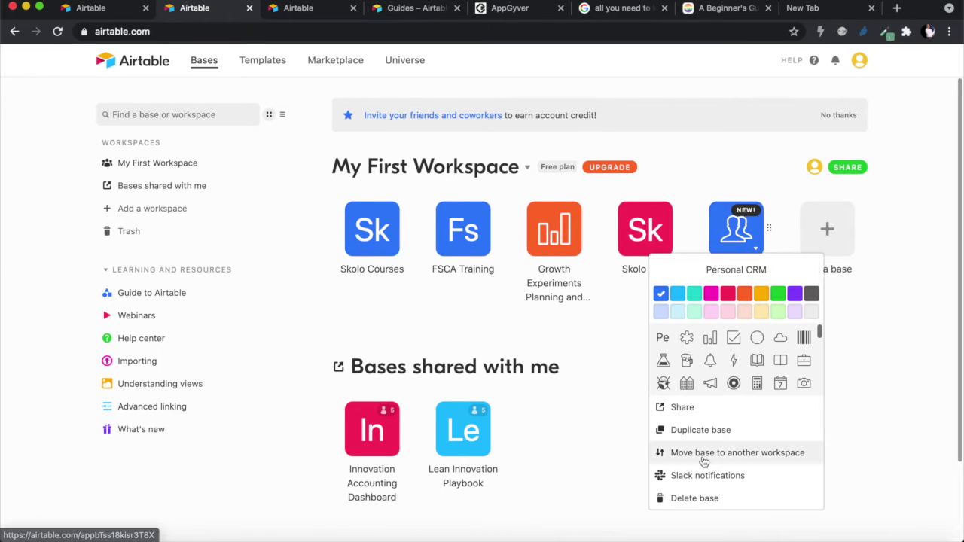
click(690, 500)
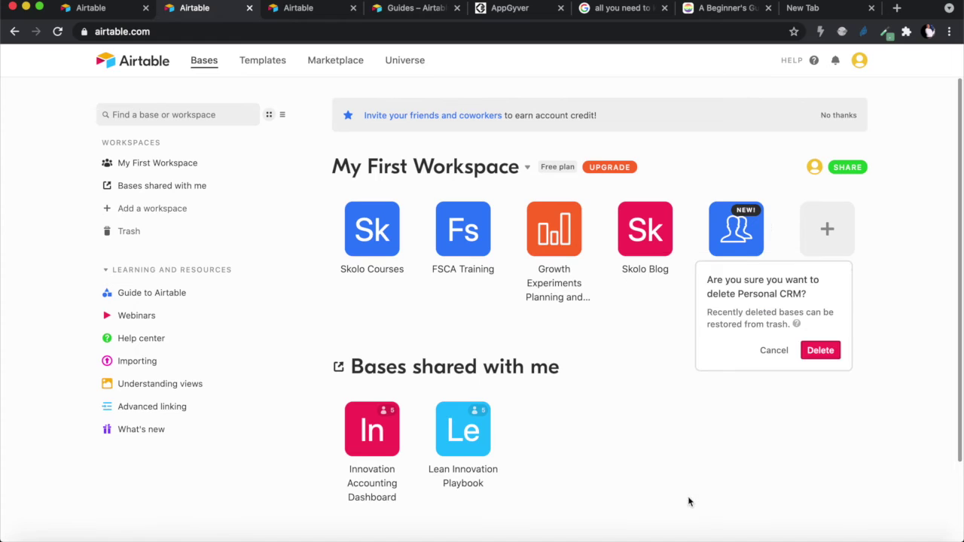
click(826, 353)
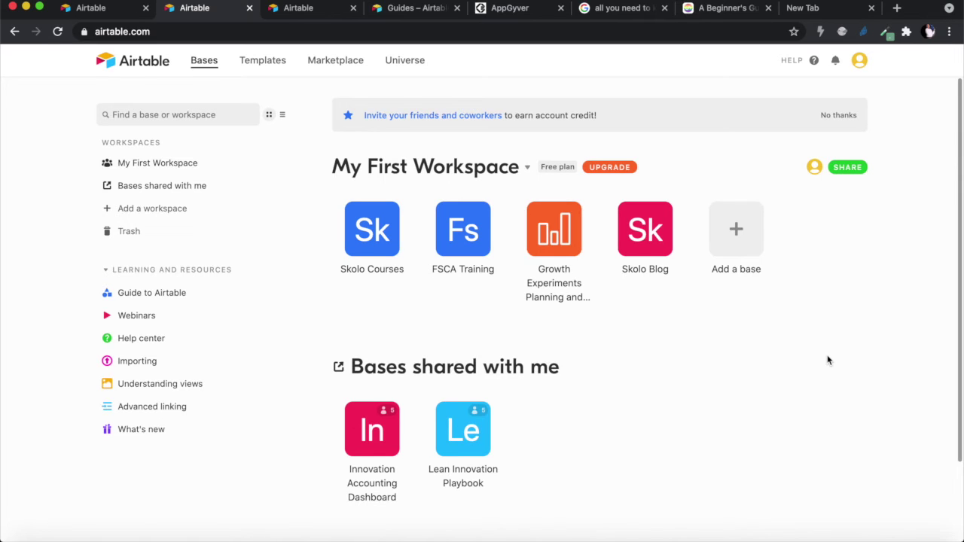
Open the Skolo Blog base from the bases page.
click(92, 9)
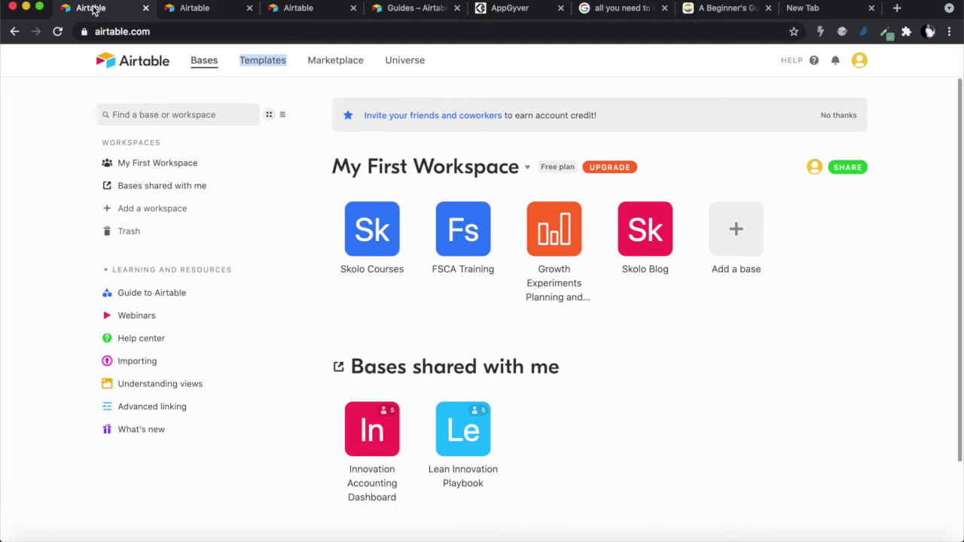
click(213, 12)
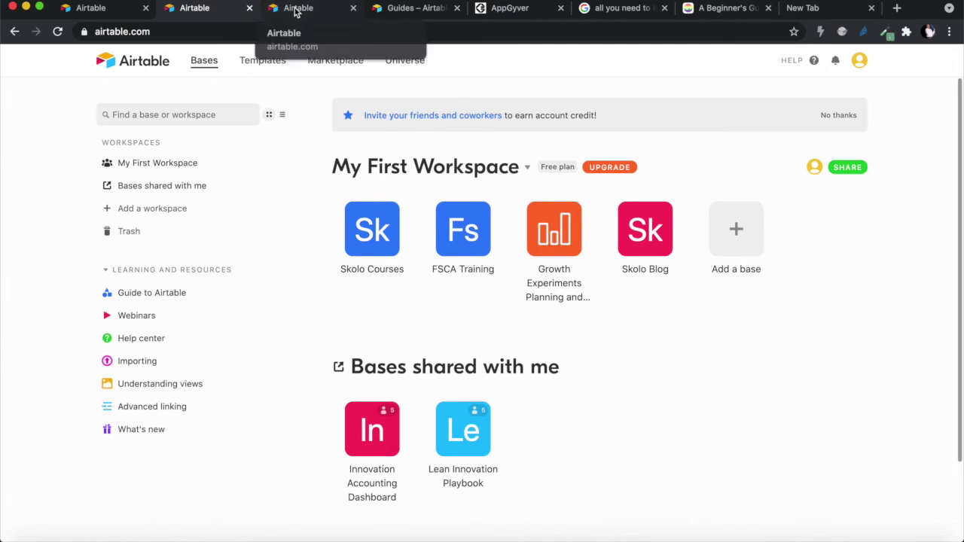
click(650, 253)
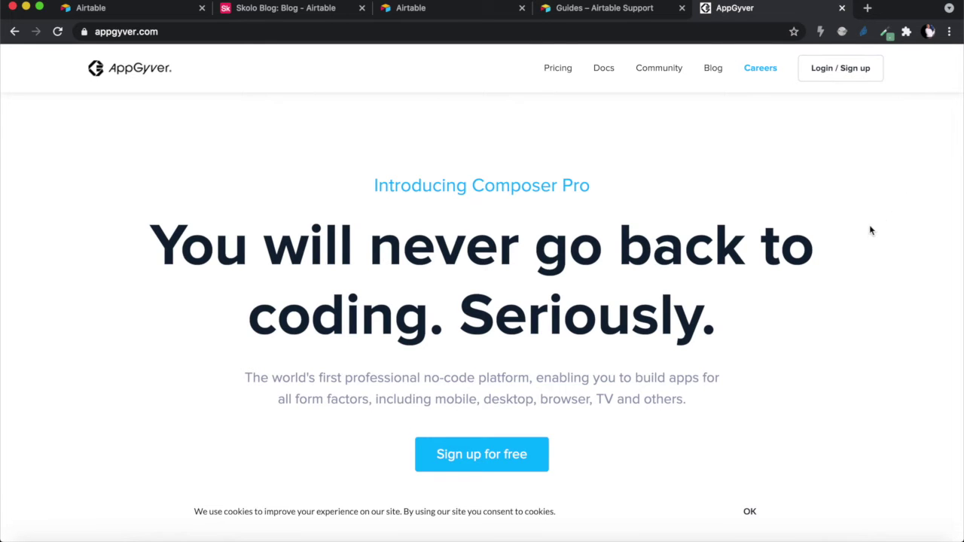
Scroll through the AppGyver landing page down to the footer and back to the top.
scroll(825, 318, down, 2)
scroll(826, 319, down, 4)
scroll(826, 319, up, 6)
scroll(826, 319, down, 10)
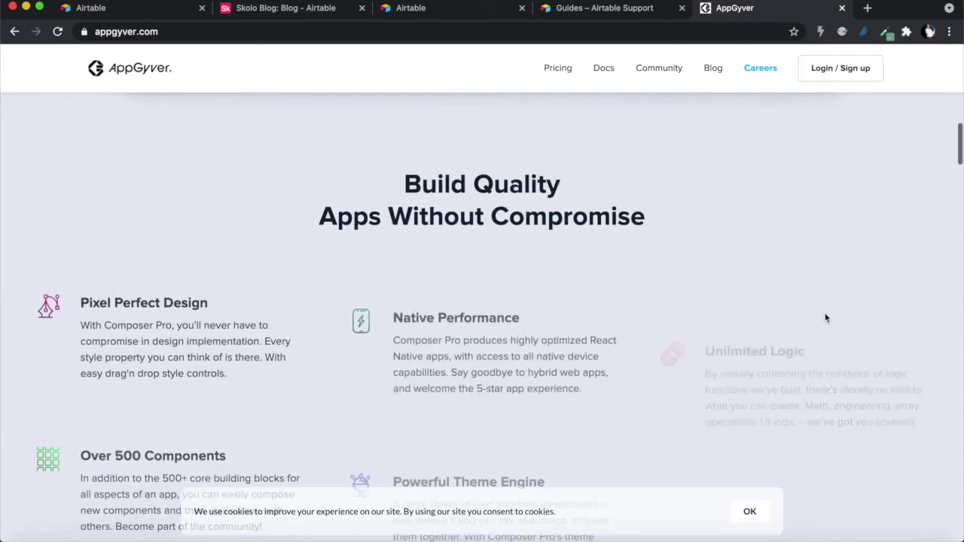
scroll(825, 318, down, 15)
scroll(826, 319, down, 15)
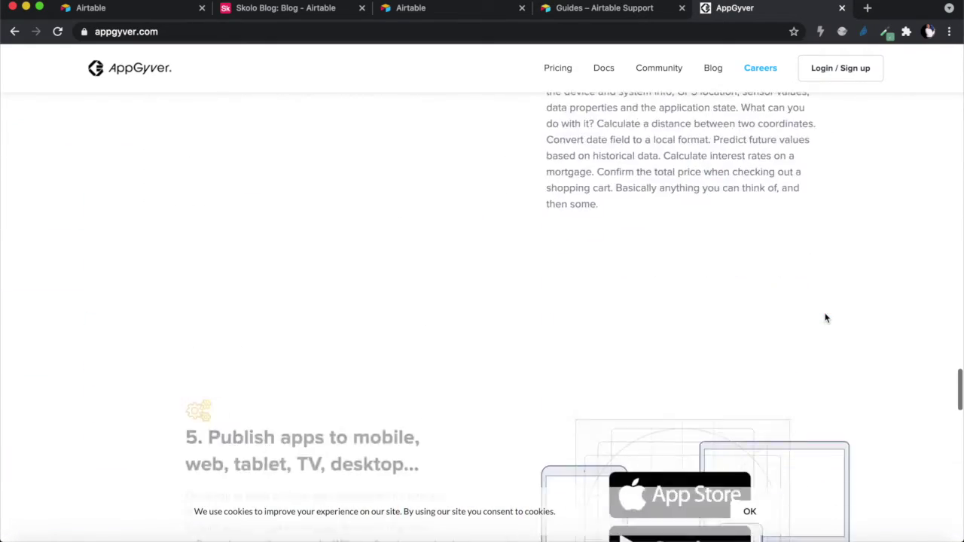
scroll(826, 319, down, 15)
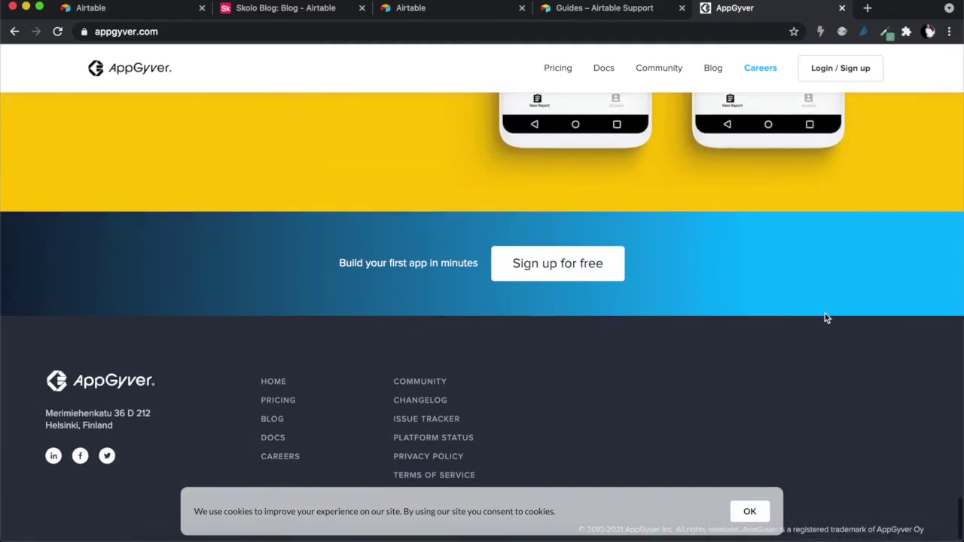
scroll(825, 318, up, 15)
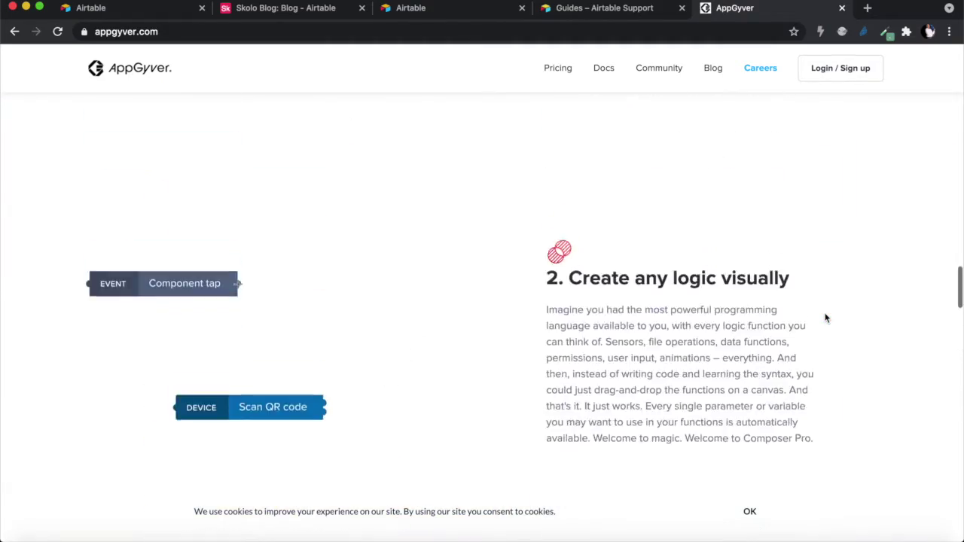
scroll(826, 318, up, 10)
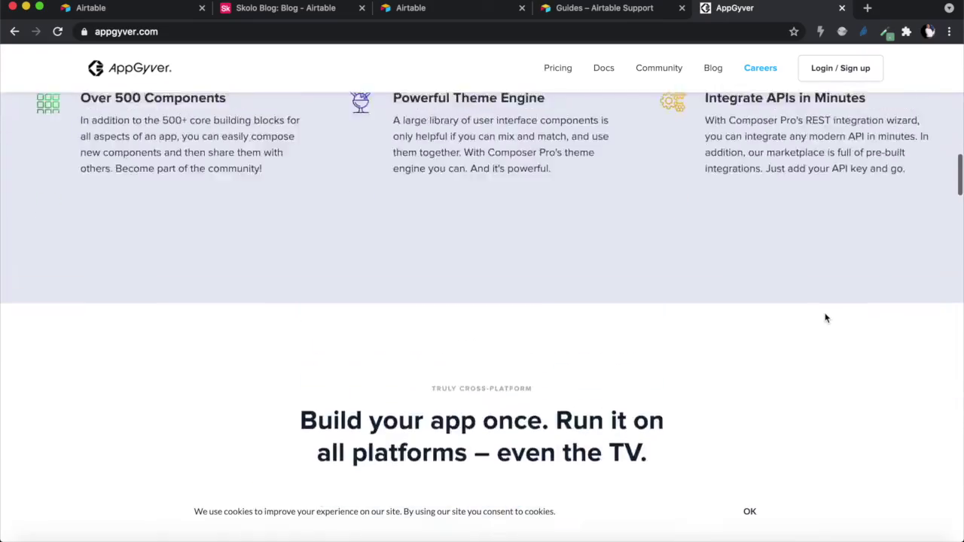
scroll(826, 319, up, 10)
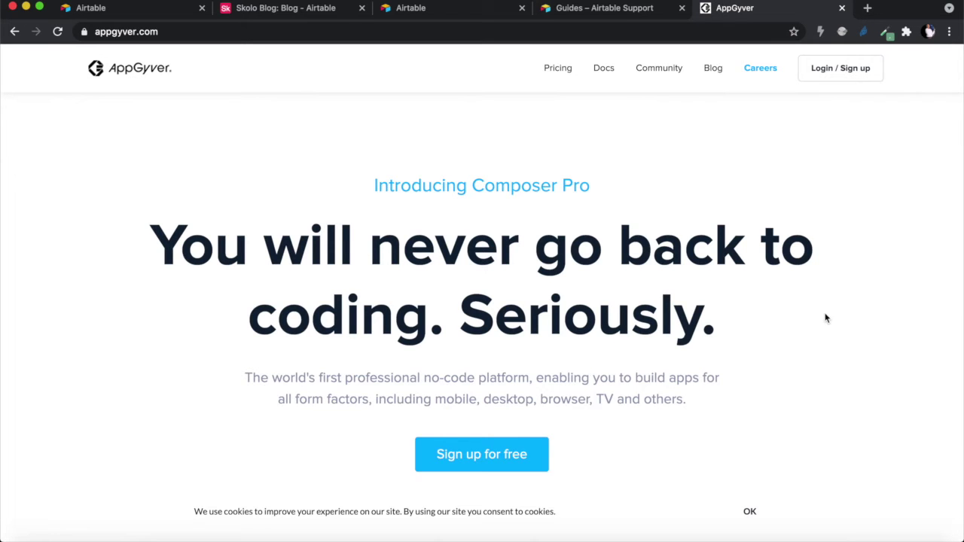
Go to the AppGyver pricing page and look through its plans.
scroll(826, 317, down, 3)
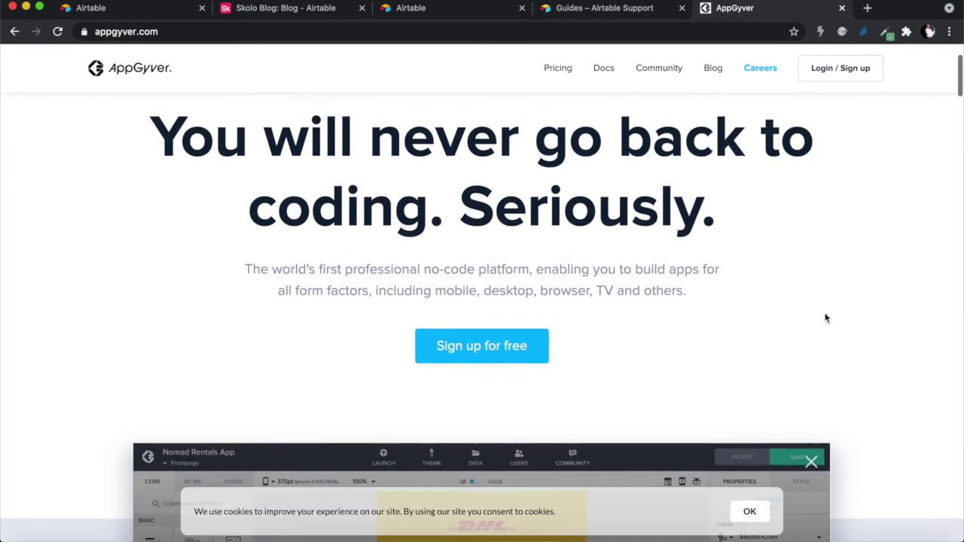
scroll(610, 169, up, 3)
click(560, 71)
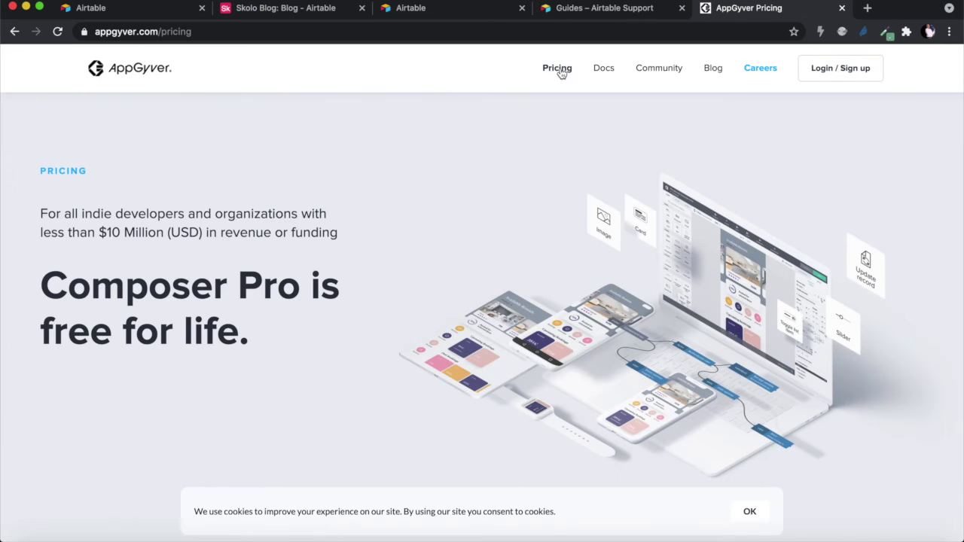
scroll(299, 405, down, 5)
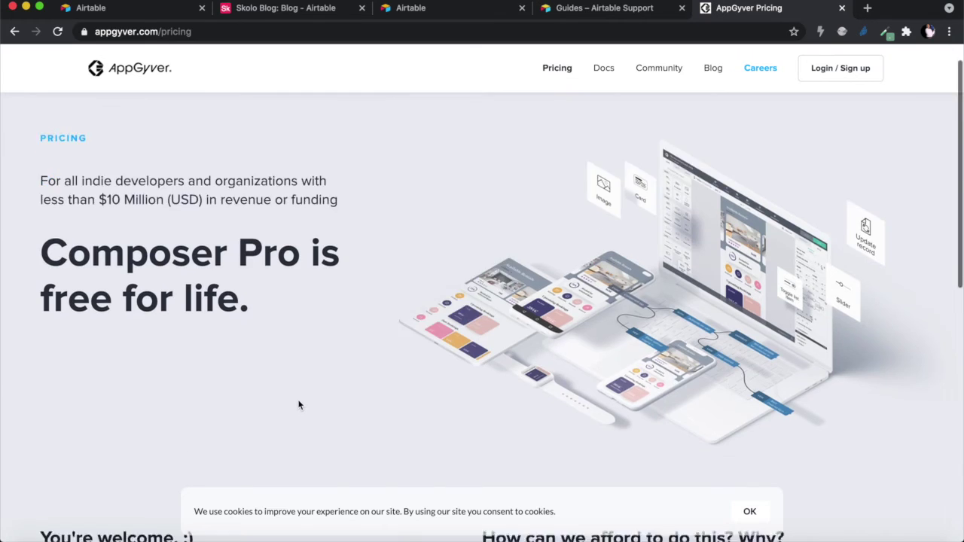
scroll(299, 406, up, 4)
scroll(299, 405, up, 2)
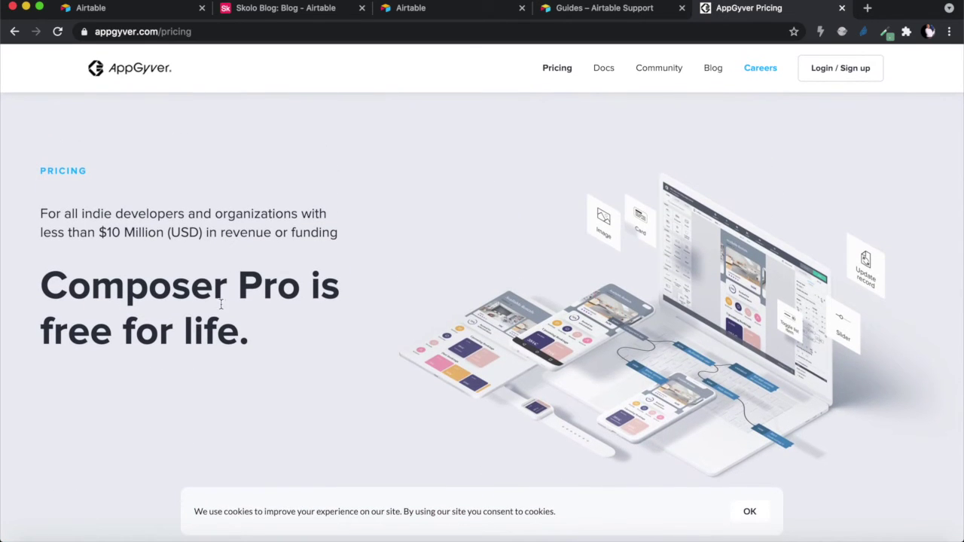
scroll(297, 299, down, 15)
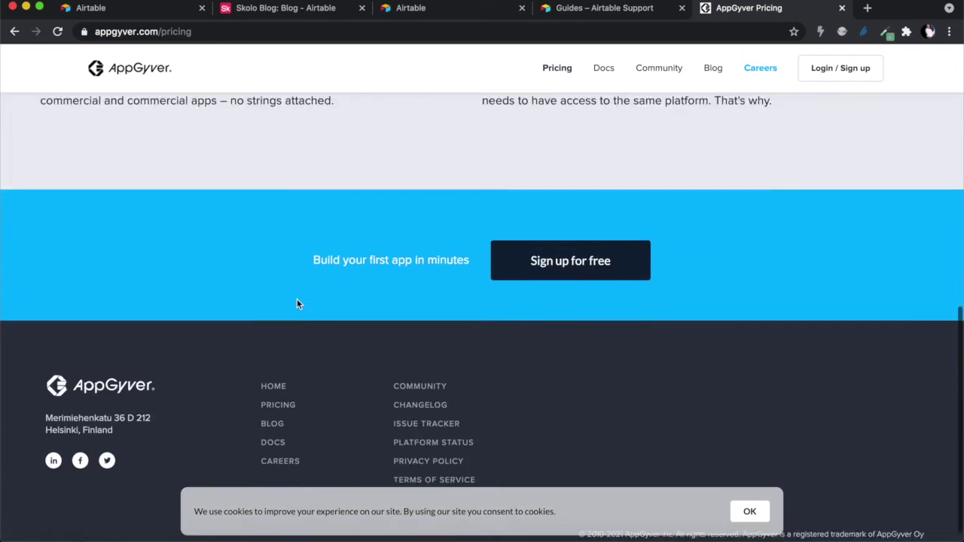
scroll(297, 299, up, 15)
scroll(296, 299, down, 6)
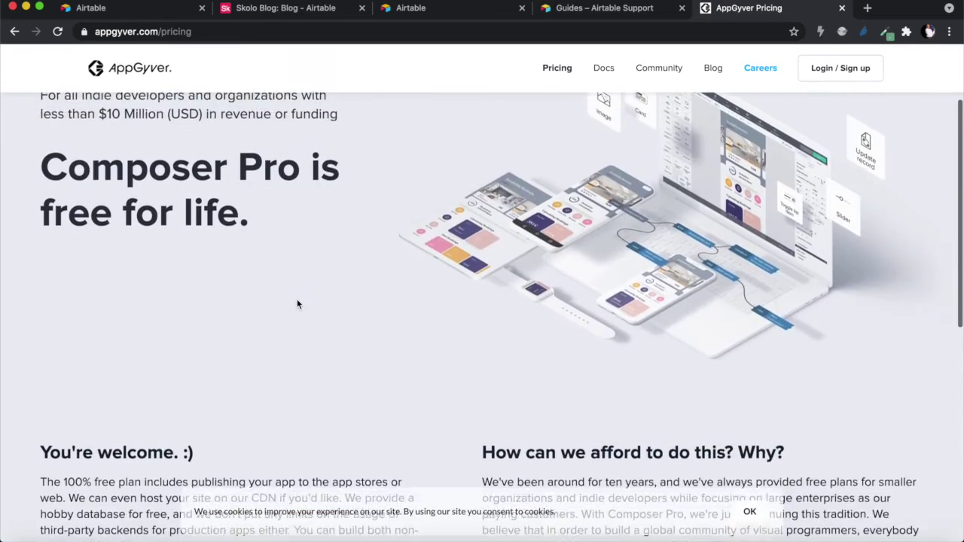
scroll(297, 299, up, 1)
scroll(297, 298, up, 7)
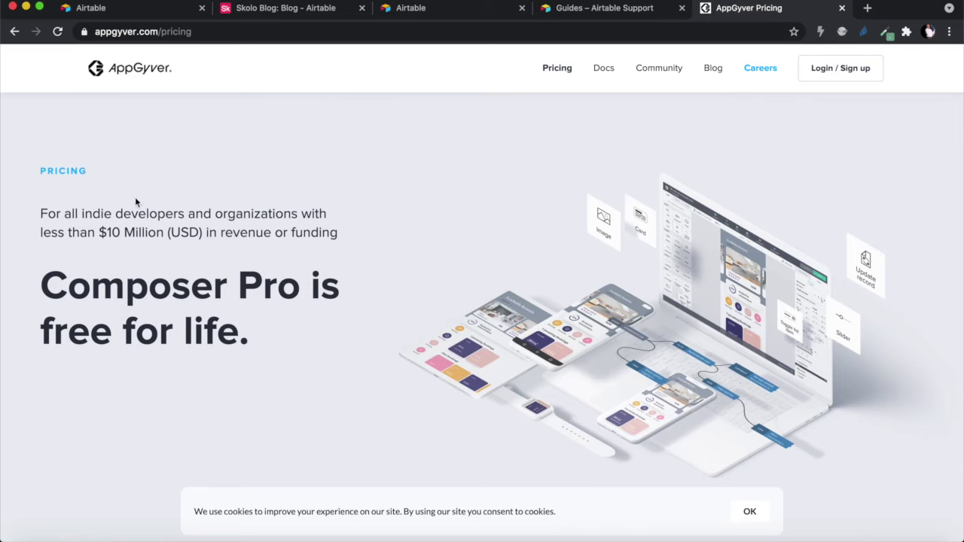
Highlight the '$10 Million (USD)' revenue limit for free use.
drag(99, 232, 201, 232)
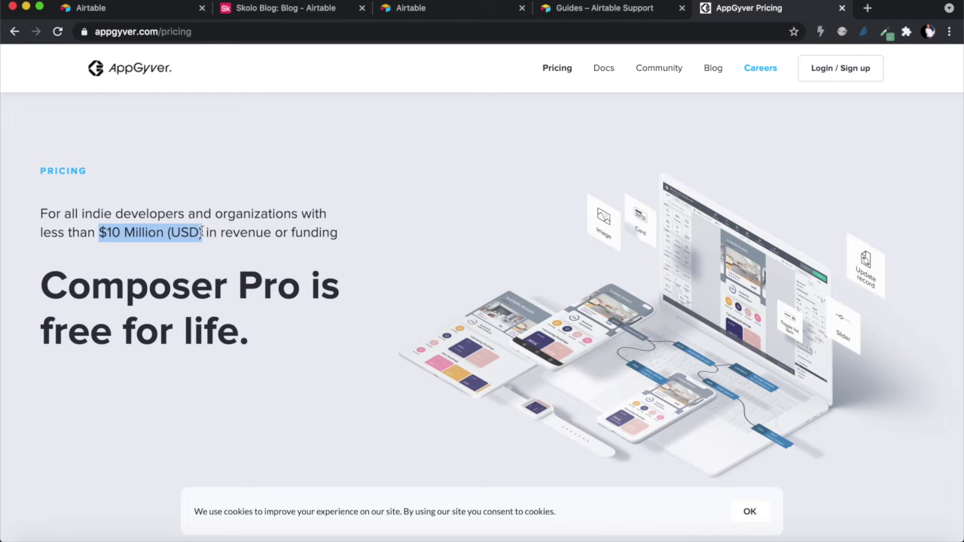
scroll(344, 275, down, 5)
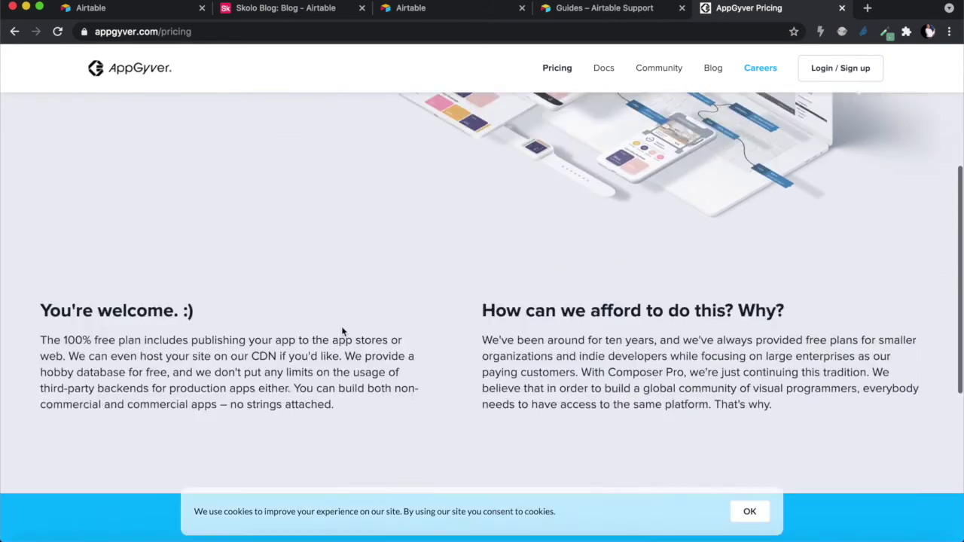
scroll(345, 273, up, 5)
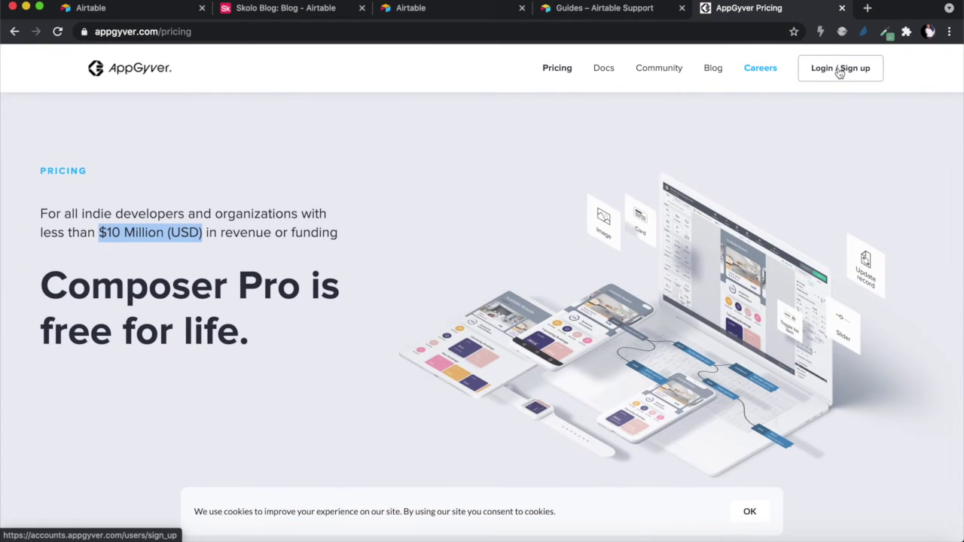
Sign in to Composer Pro and bring up the New app dialog from Projects.
click(840, 70)
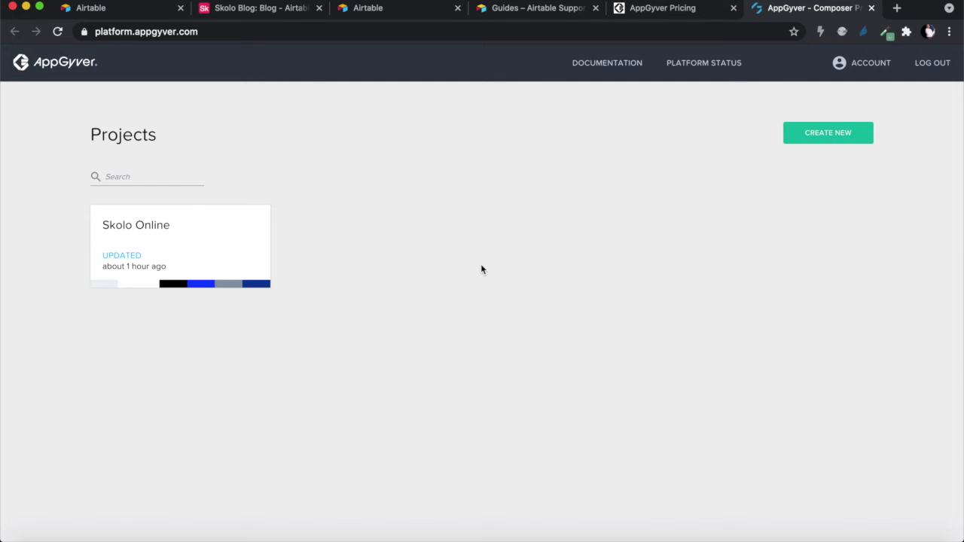
click(834, 135)
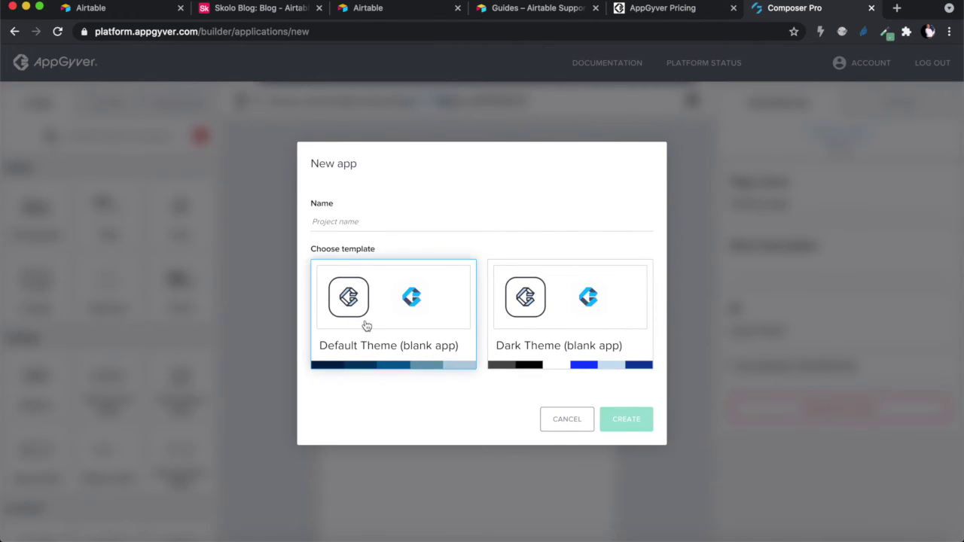
Create a blank Default Theme app named 'Course Blog'.
click(345, 219)
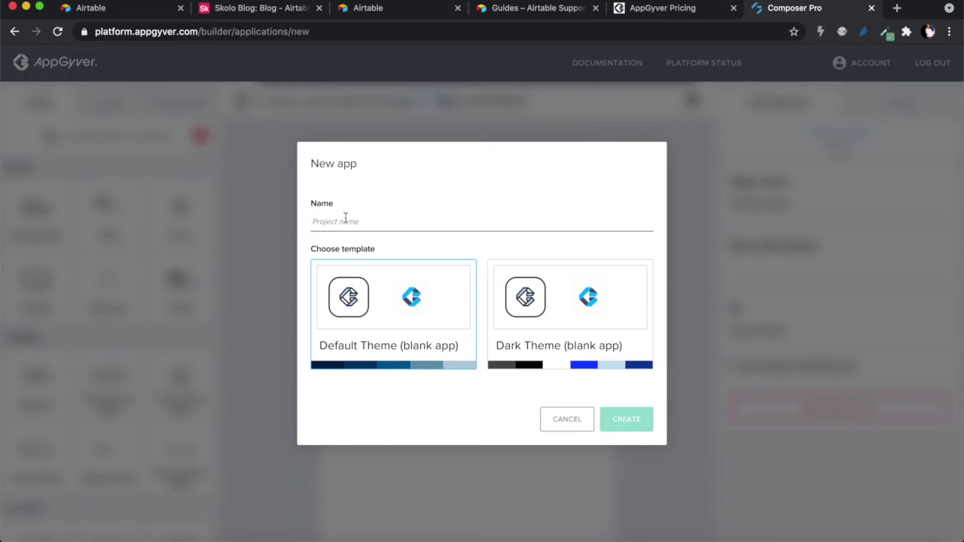
text(Course B)
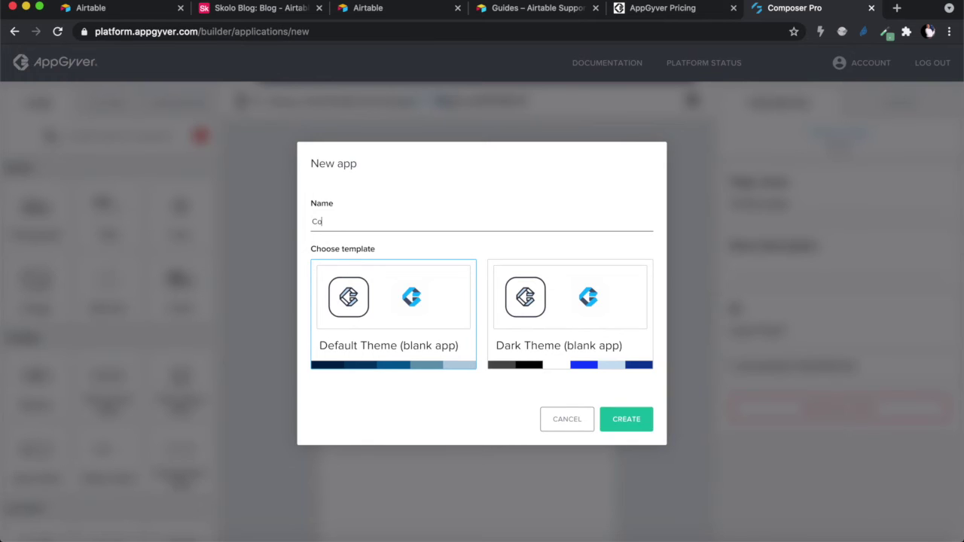
text(log)
click(625, 422)
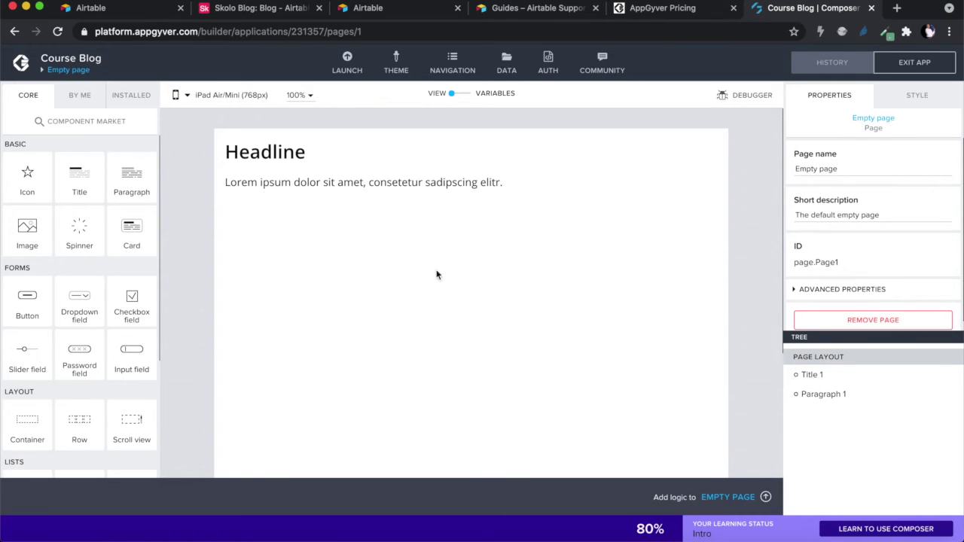
Rename the Empty page to 'Home'.
scroll(314, 373, down, 3)
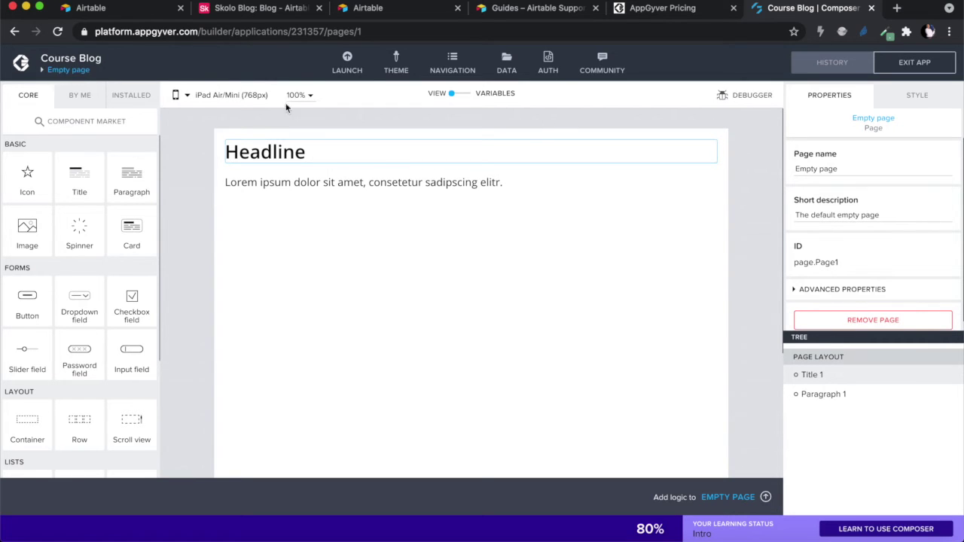
click(844, 168)
drag(846, 168, 754, 172)
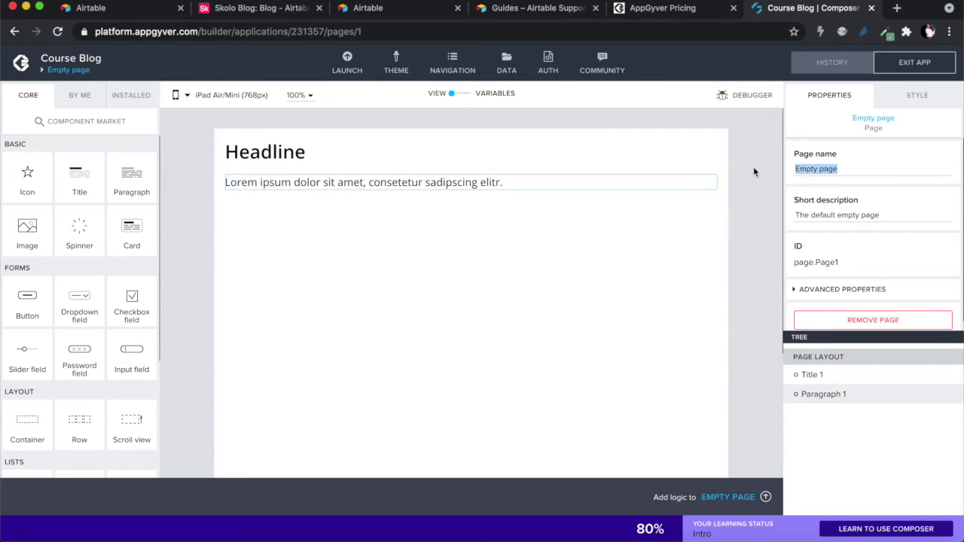
text(Home)
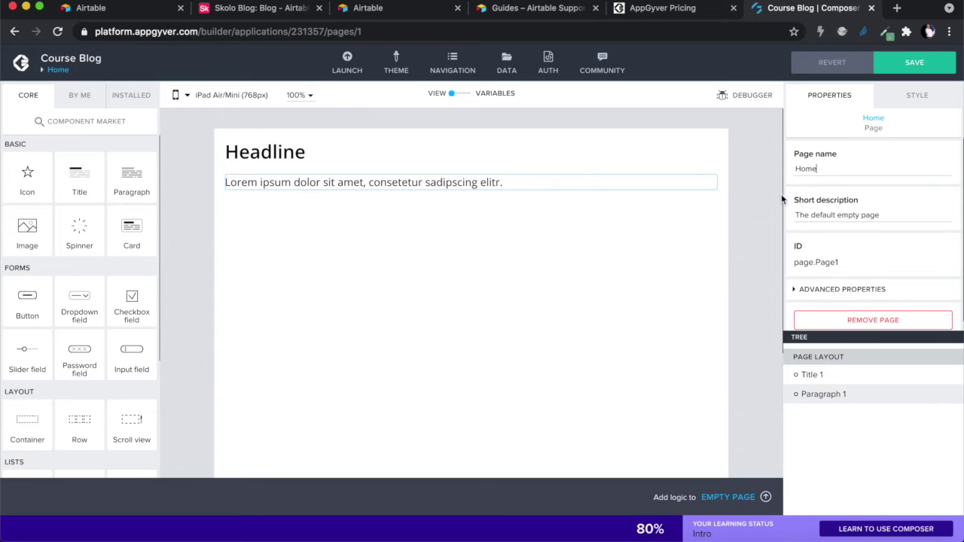
Replace the short description with 'Landing hoeme page for Course Blog Skolo Online'.
click(846, 217)
drag(886, 216, 727, 217)
key(BackSpace)
text(Land)
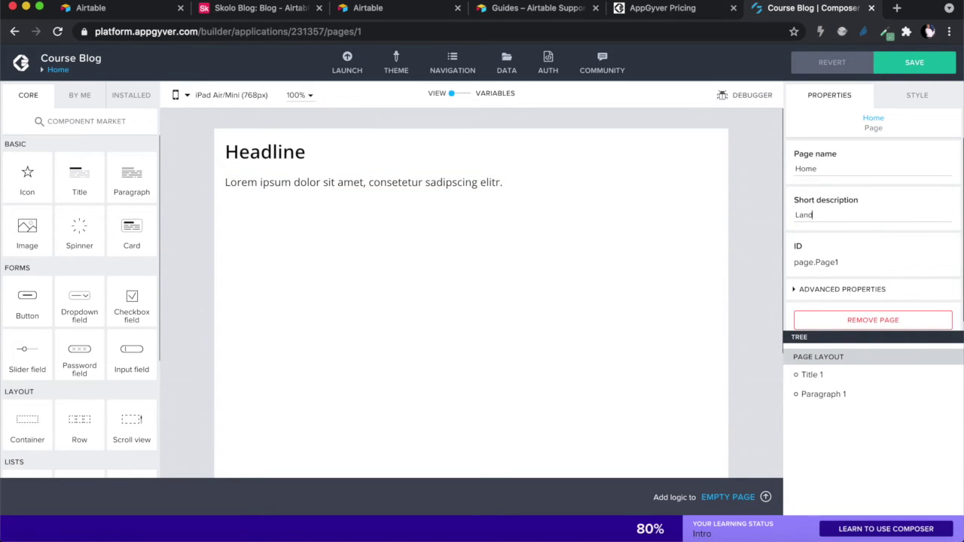
text(ing hoe)
text(me page fo)
text(r )
text(Course Bl)
text(og Sk)
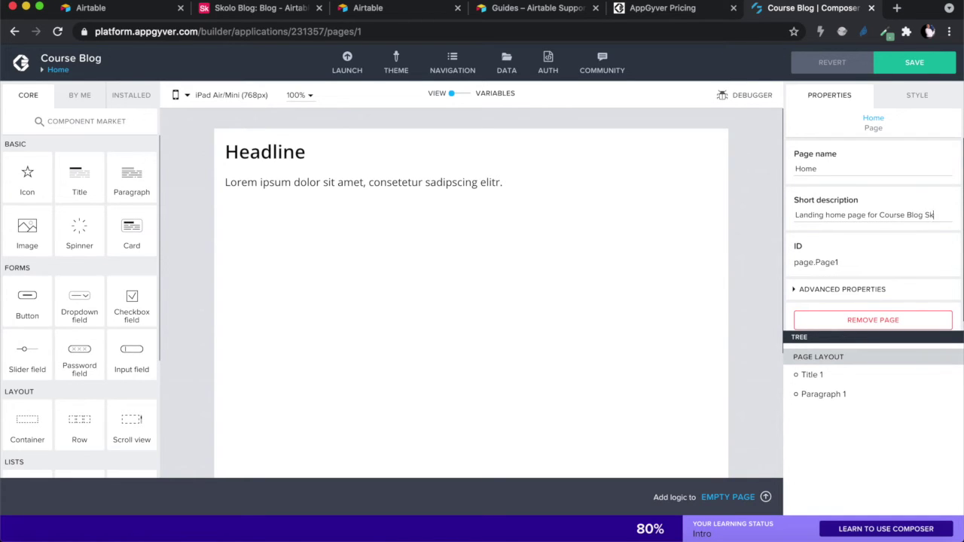
text(olo Onlin)
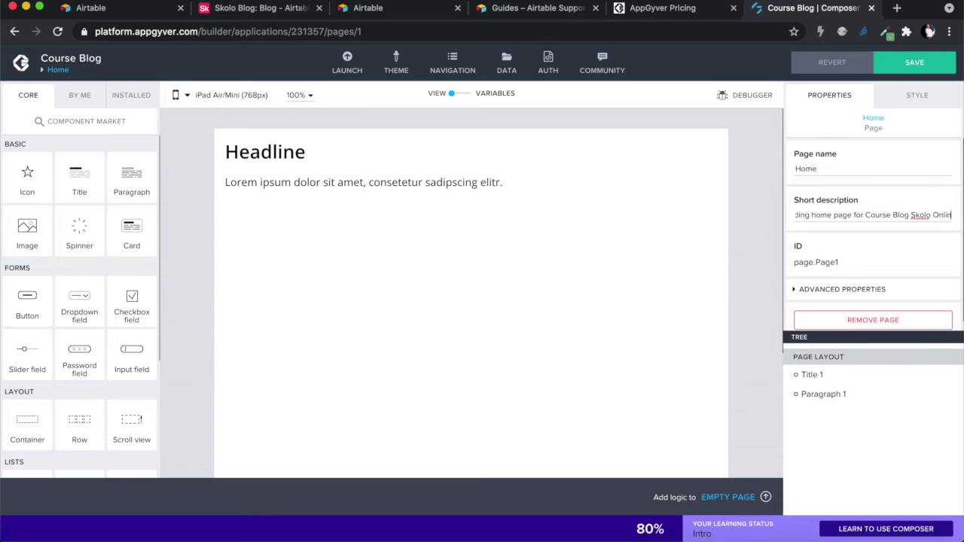
text(e)
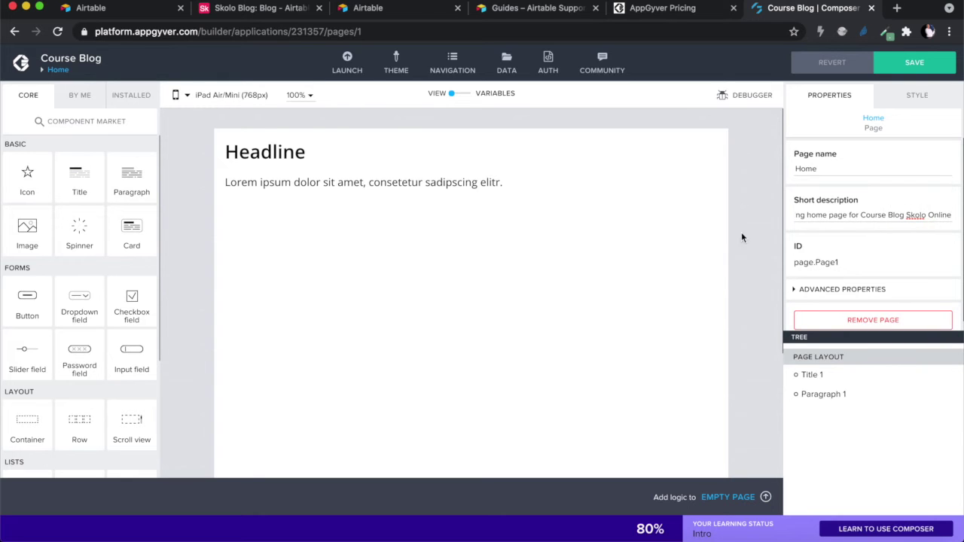
Look over the page's Style settings, then return to Properties.
scroll(903, 272, down, 1)
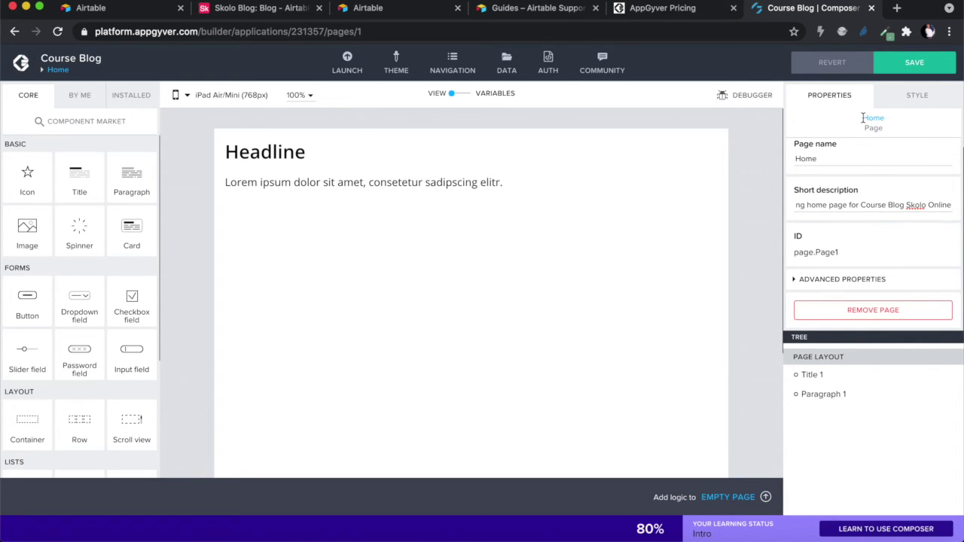
click(919, 96)
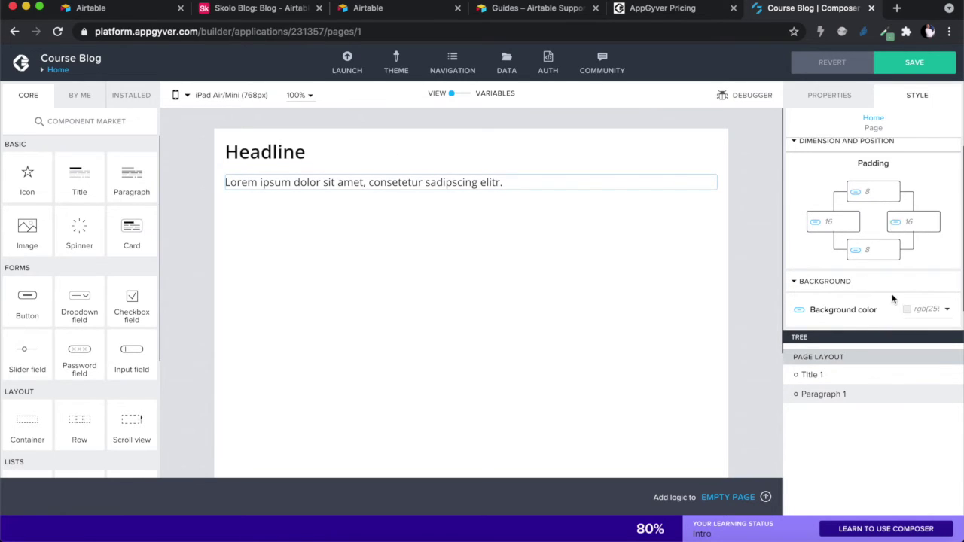
scroll(866, 306, down, 2)
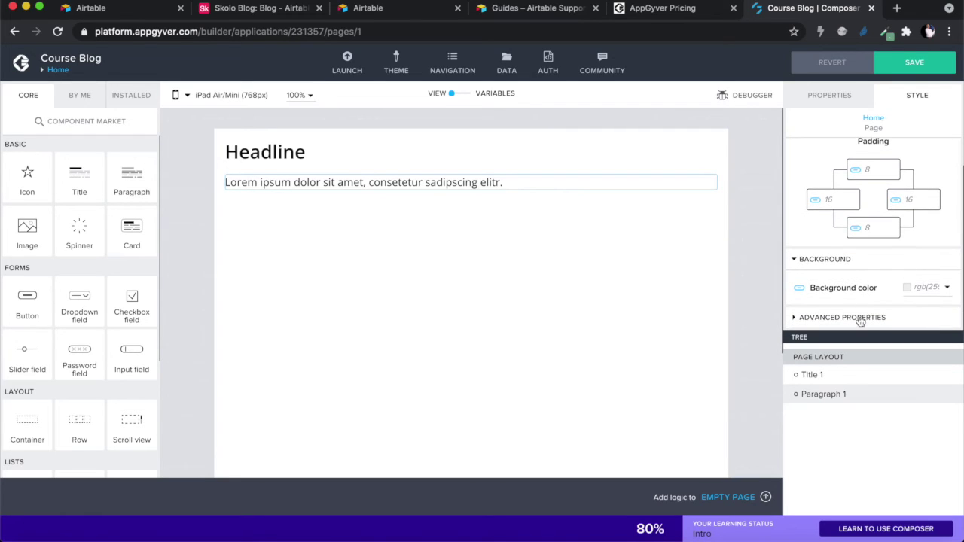
click(826, 97)
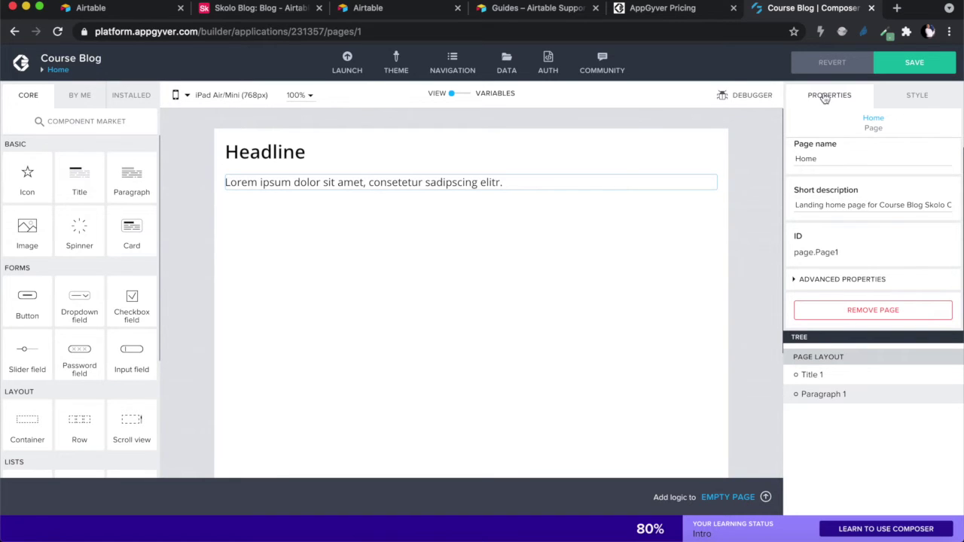
Change the Headline title's content to 'Start Reading Today'.
click(310, 154)
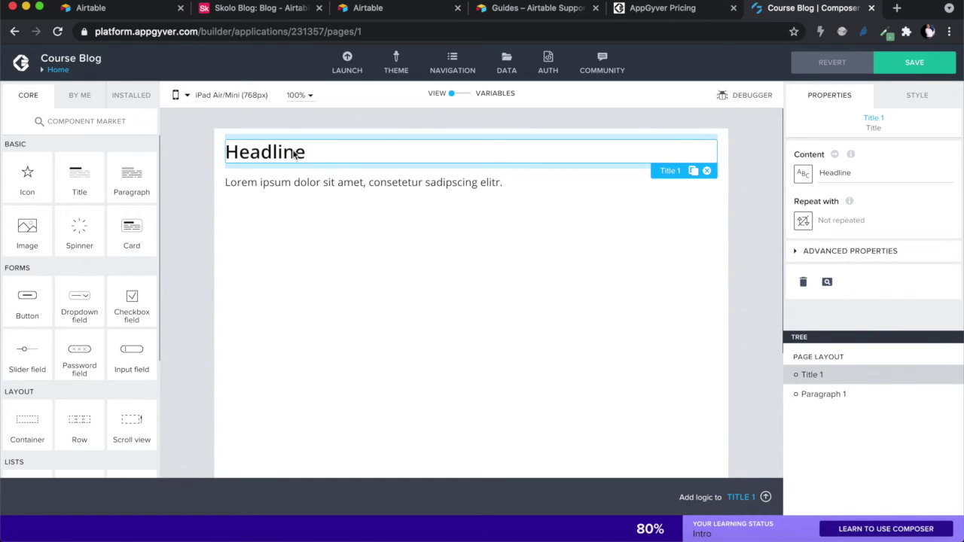
click(888, 170)
drag(874, 174, 686, 172)
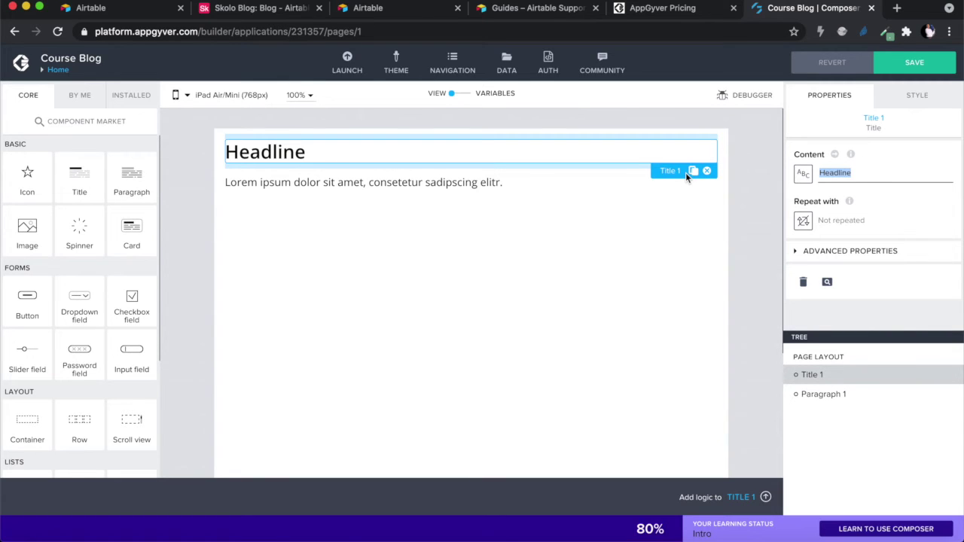
text(Sar)
key(BackSpace)
key(BackSpace)
text(t)
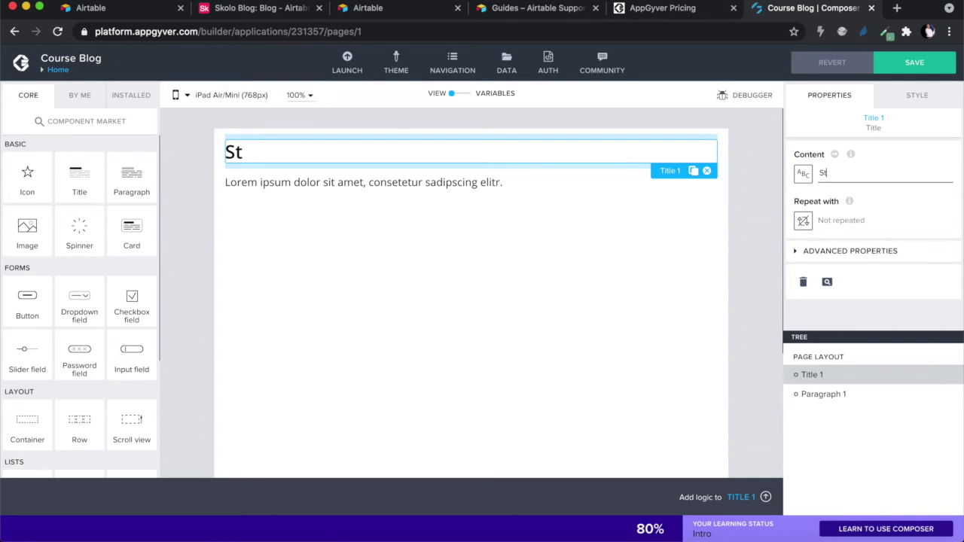
text(art eading o)
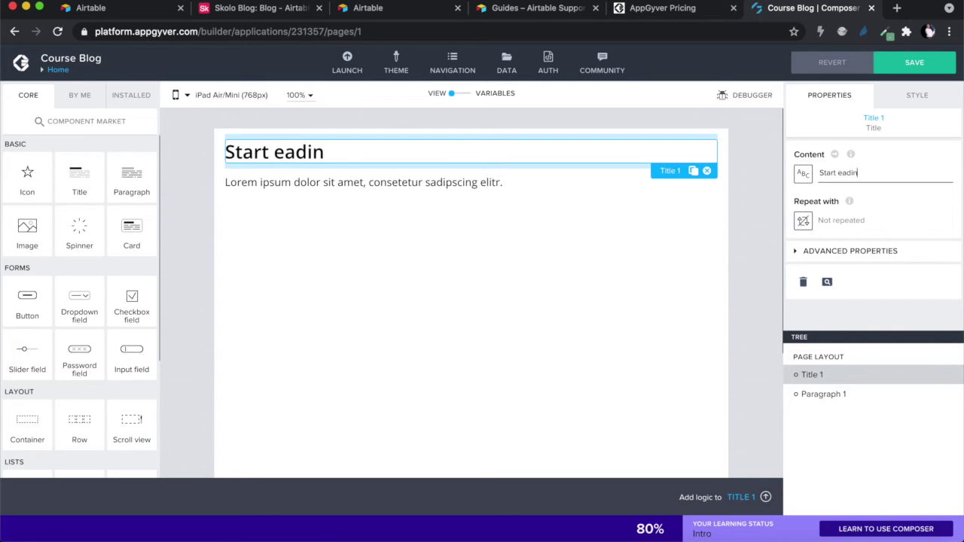
key(BackSpace)
key(BackSpace)
key(BackSpace)
key(BackSpace)
key(BackSpace)
key(BackSpace)
key(BackSpace)
key(BackSpace)
key(BackSpace)
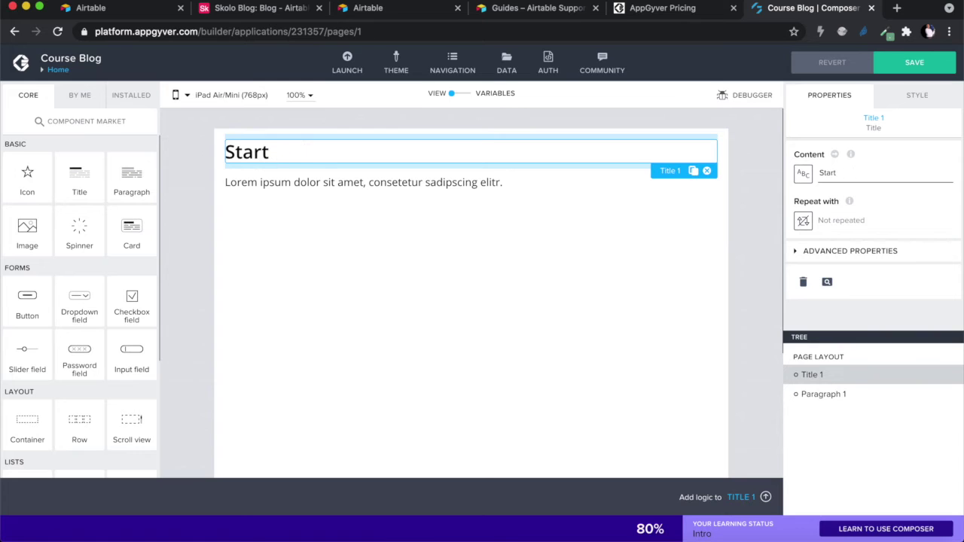
text(Reading )
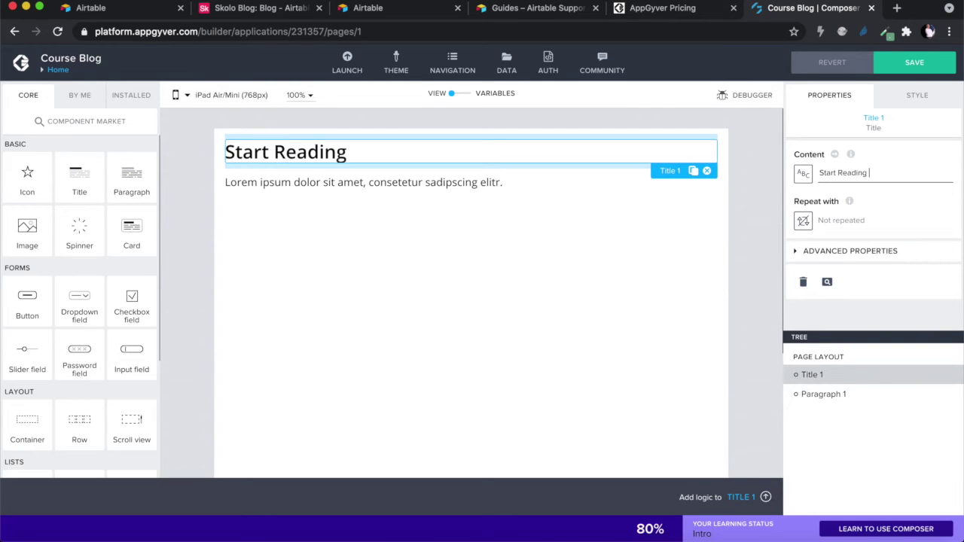
text(Today)
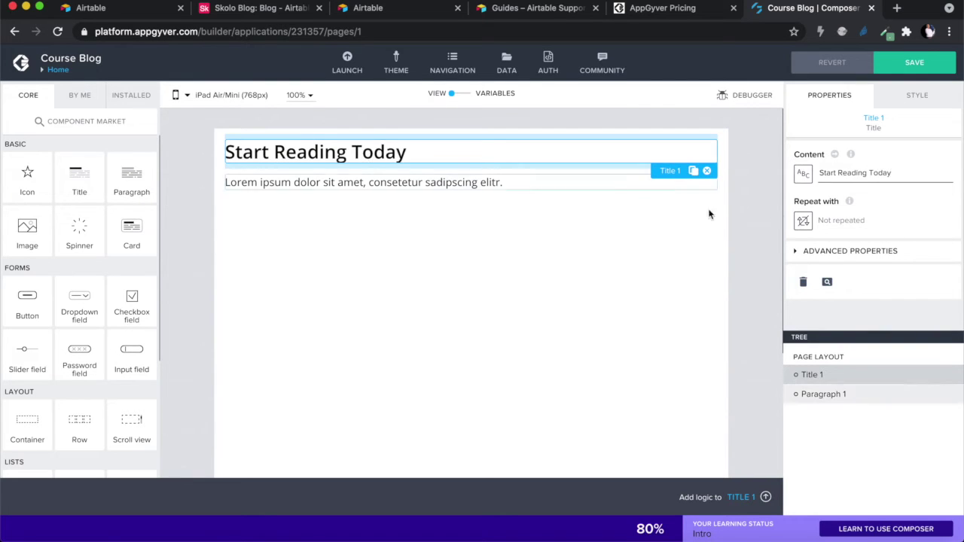
Delete the Lorem ipsum paragraph and append '- Skolo Online Youtube Channel' to the heading.
click(500, 187)
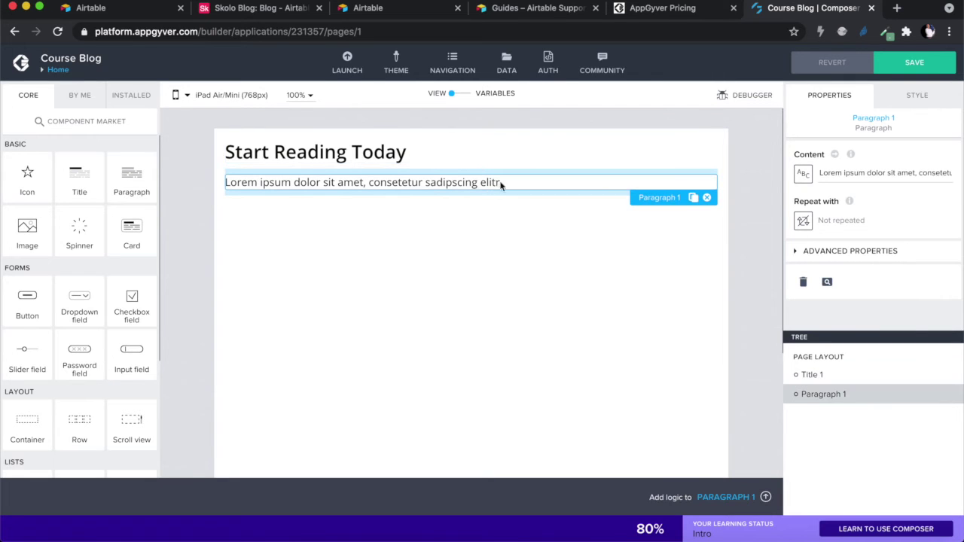
click(707, 198)
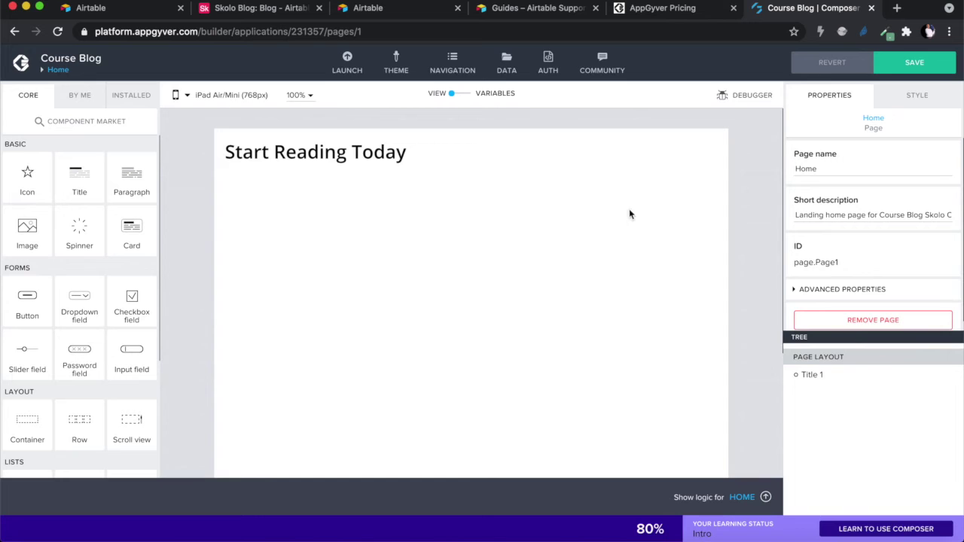
click(382, 158)
click(915, 175)
text(- Skolo O)
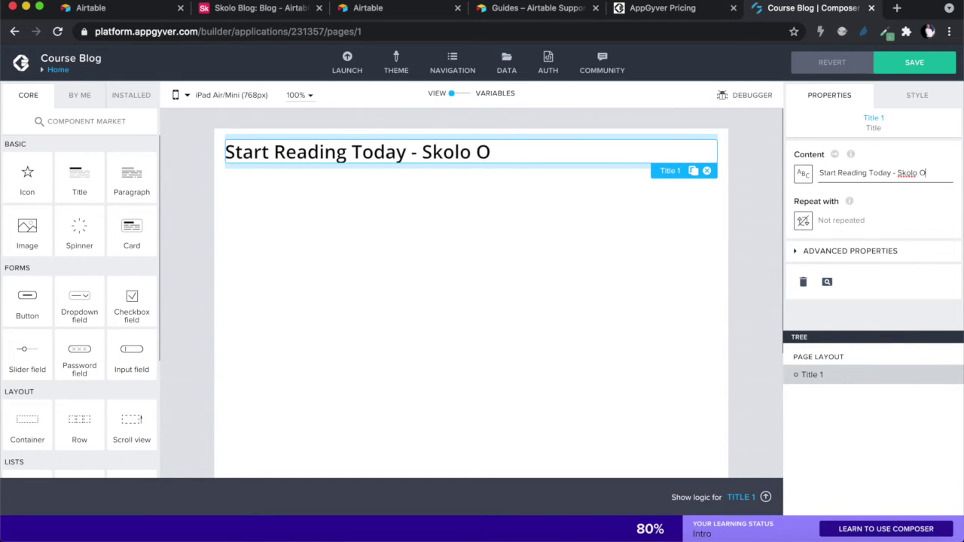
text(nline Yout)
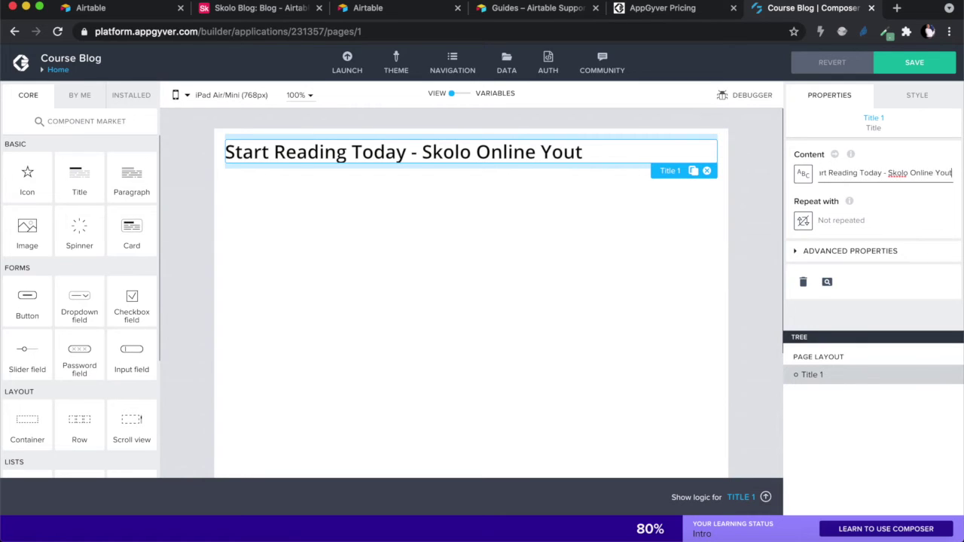
text(ube Ch)
text(annel)
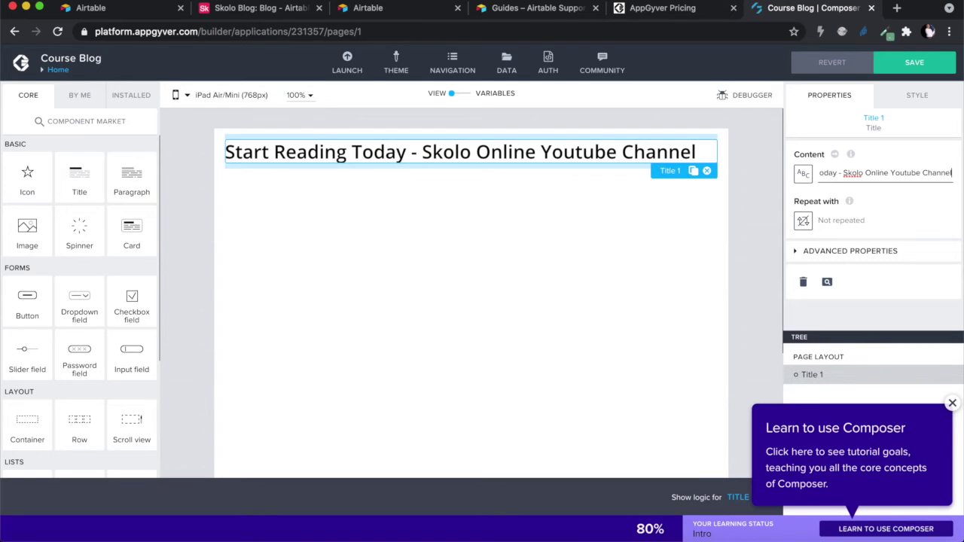
click(466, 241)
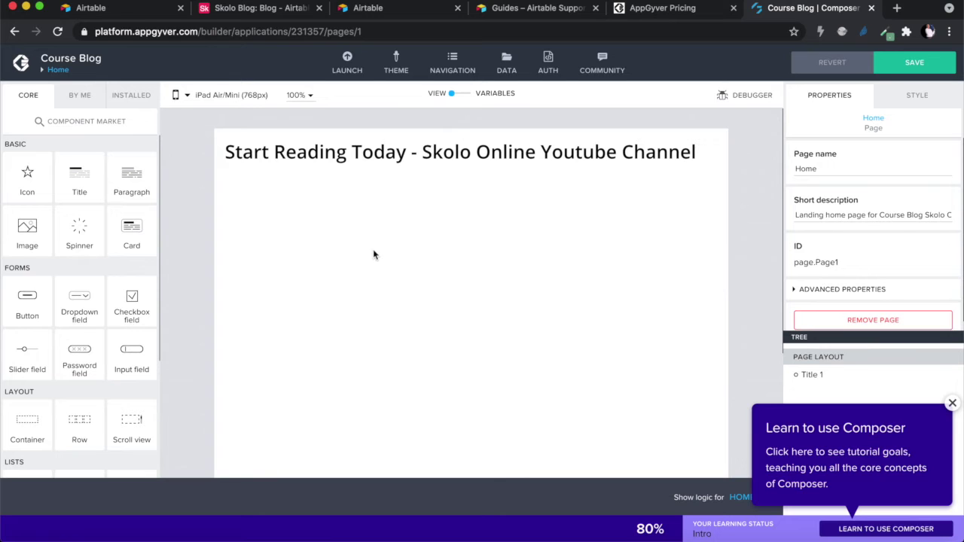
Add an Image component to the page below the heading.
scroll(69, 324, down, 2)
scroll(69, 332, up, 2)
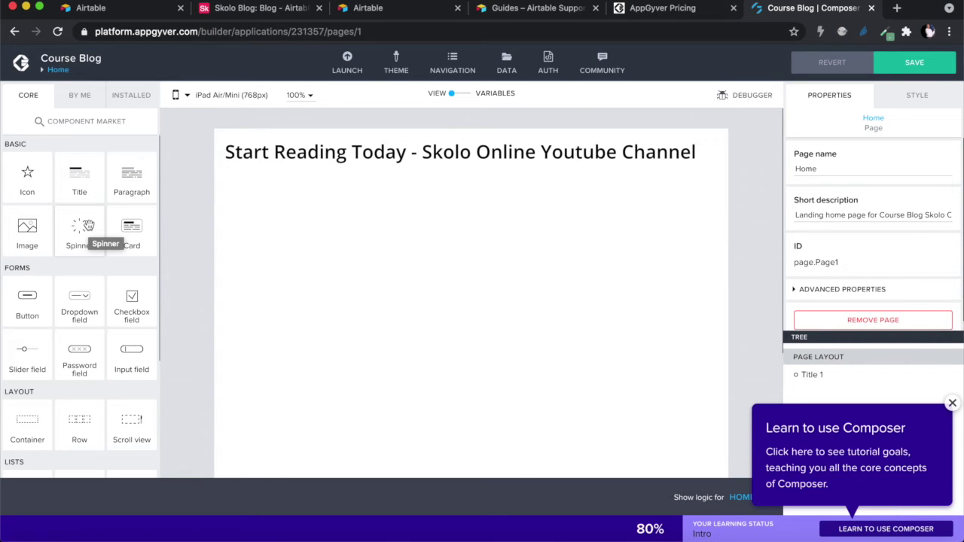
scroll(88, 226, down, 2)
scroll(88, 211, up, 2)
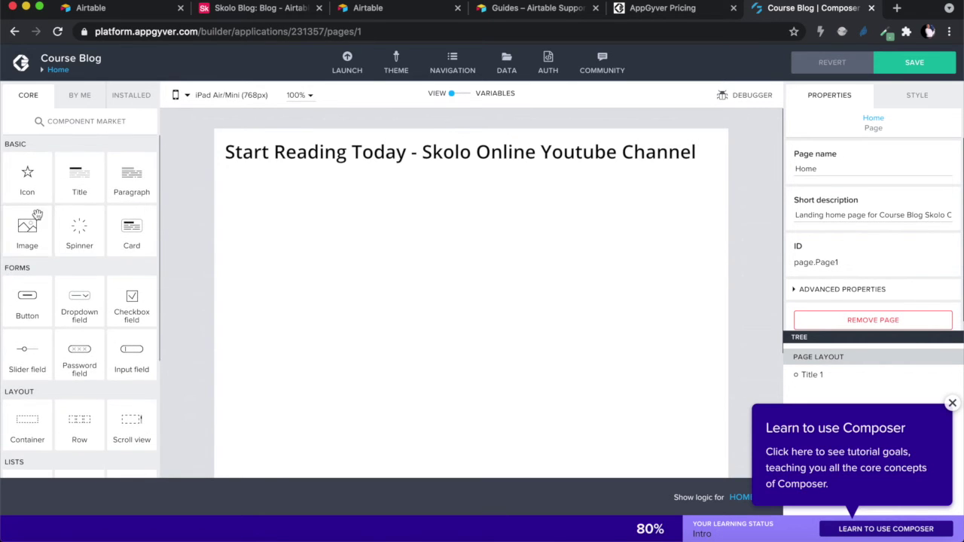
drag(27, 232, 492, 216)
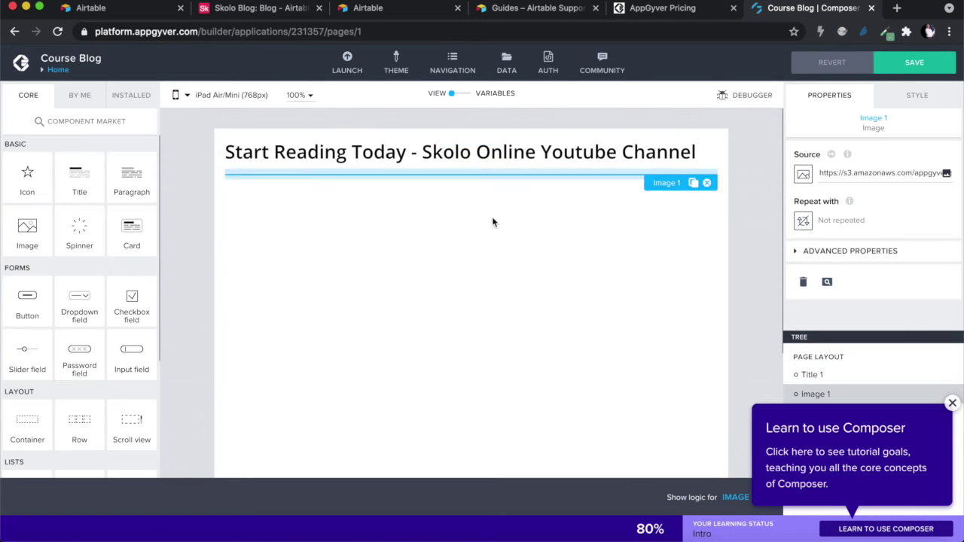
scroll(454, 289, down, 2)
scroll(454, 289, down, 1)
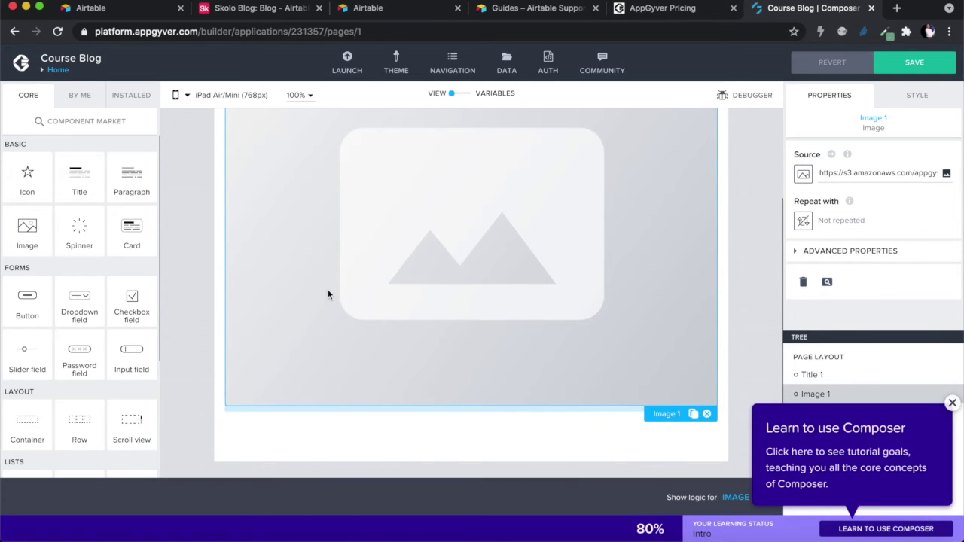
scroll(327, 294, up, 3)
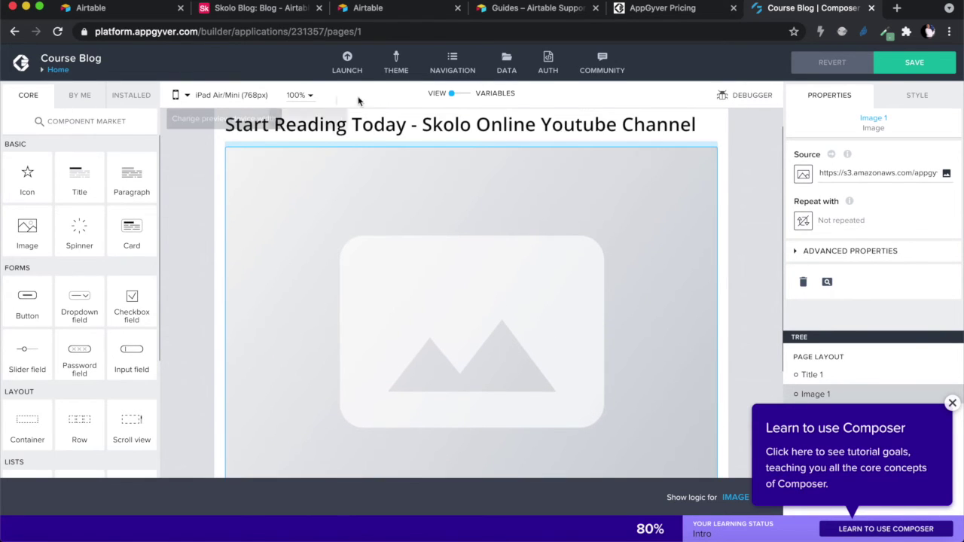
Preview the page at iPhone XS width and then at full-screen width.
click(218, 95)
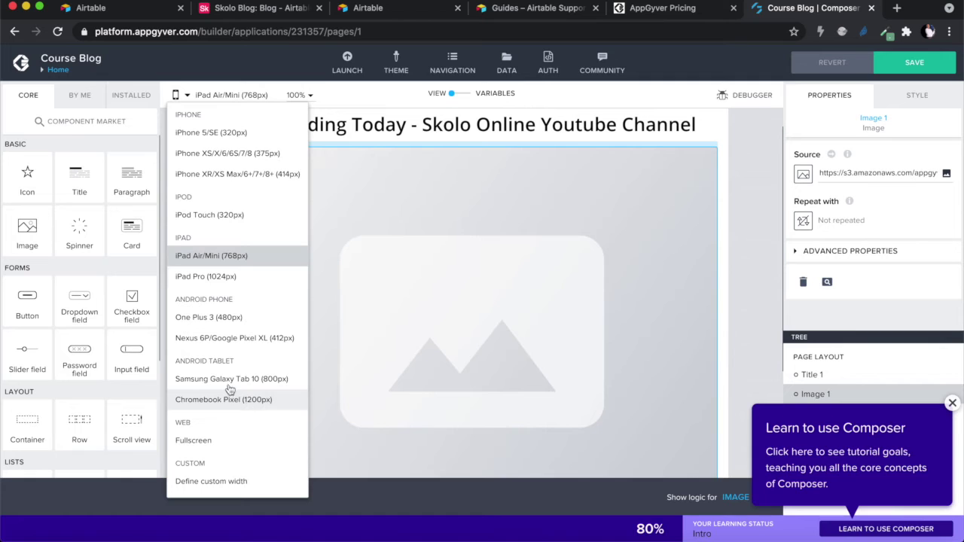
click(216, 154)
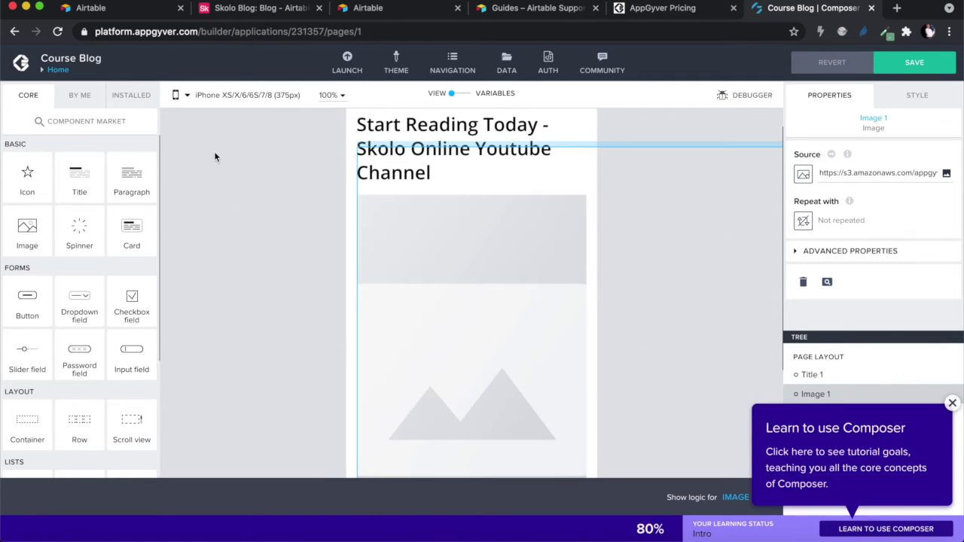
scroll(477, 252, down, 5)
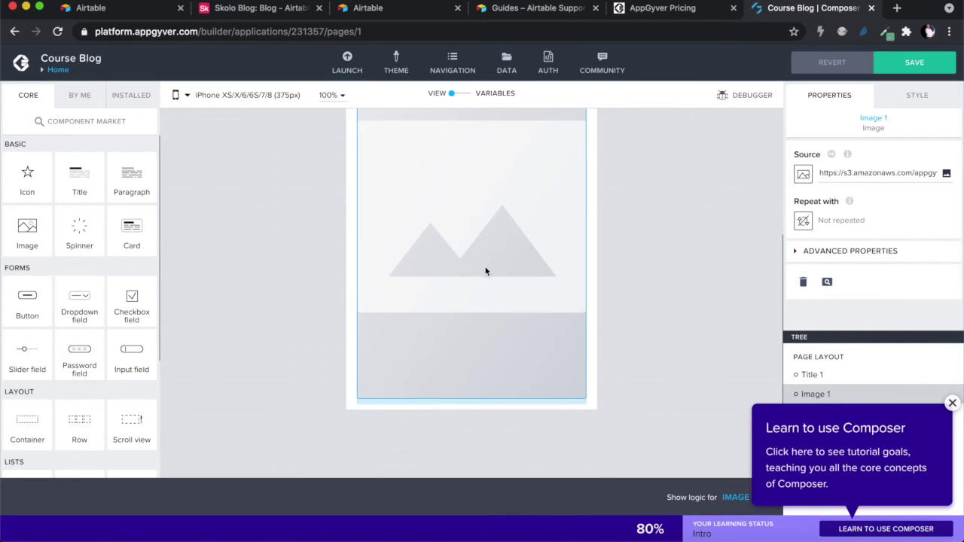
scroll(486, 271, up, 5)
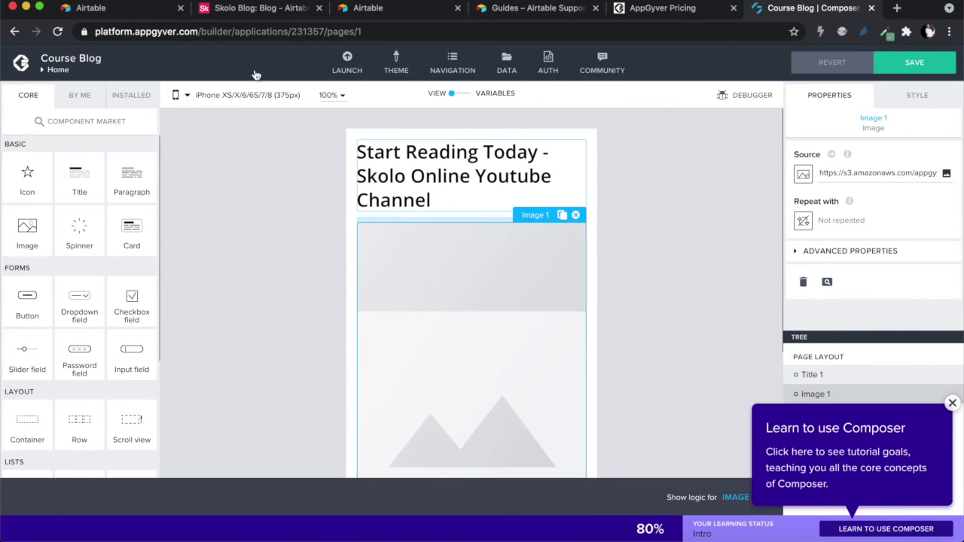
click(241, 95)
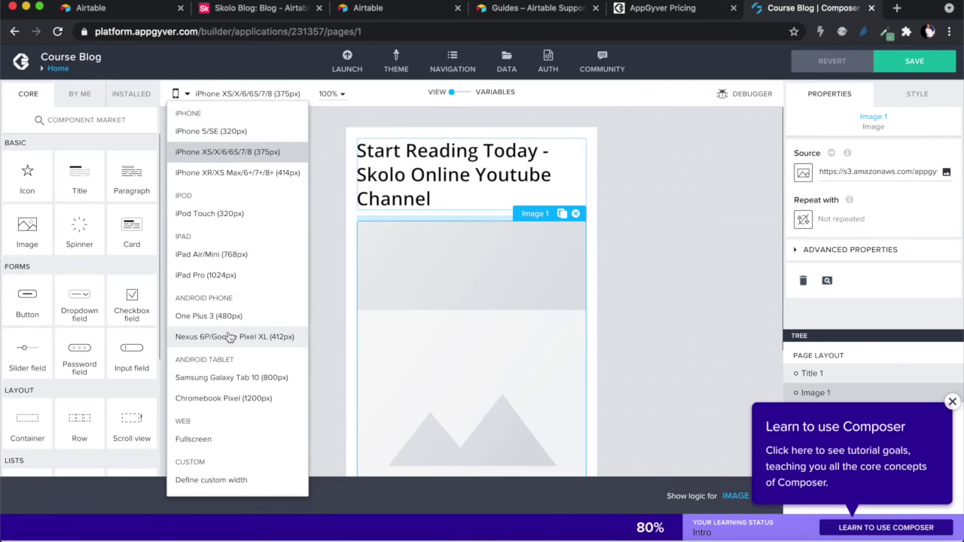
click(204, 440)
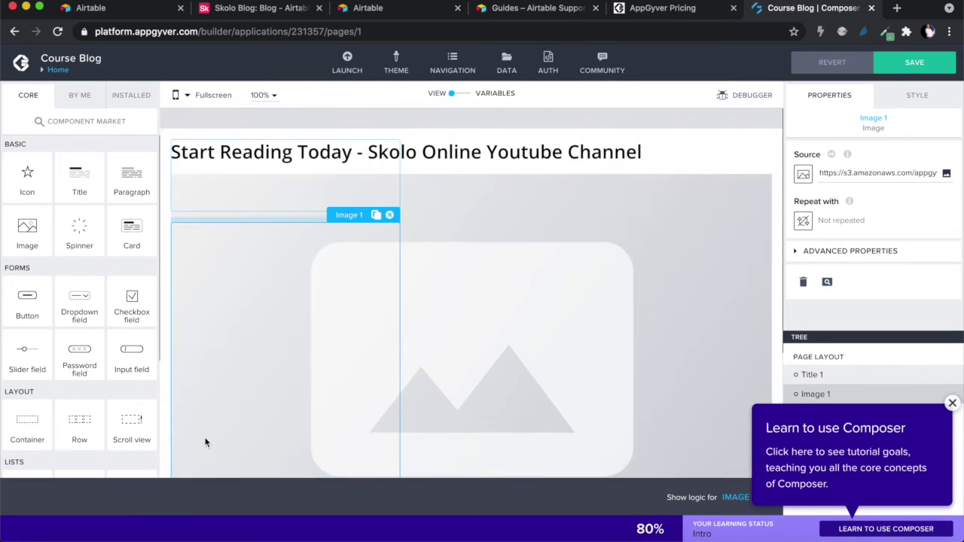
scroll(527, 339, down, 5)
scroll(527, 339, up, 5)
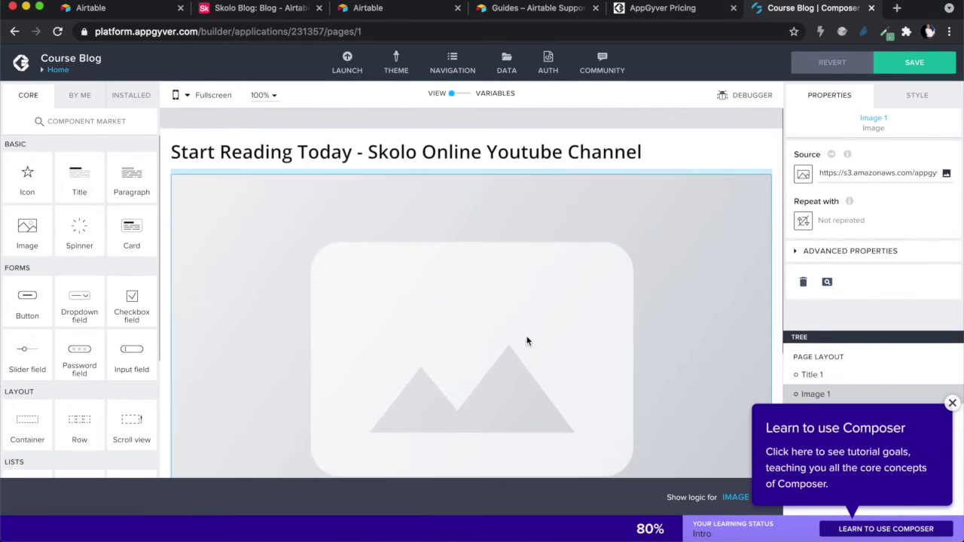
Switch the preview back to iPad Air/Mini width.
click(209, 95)
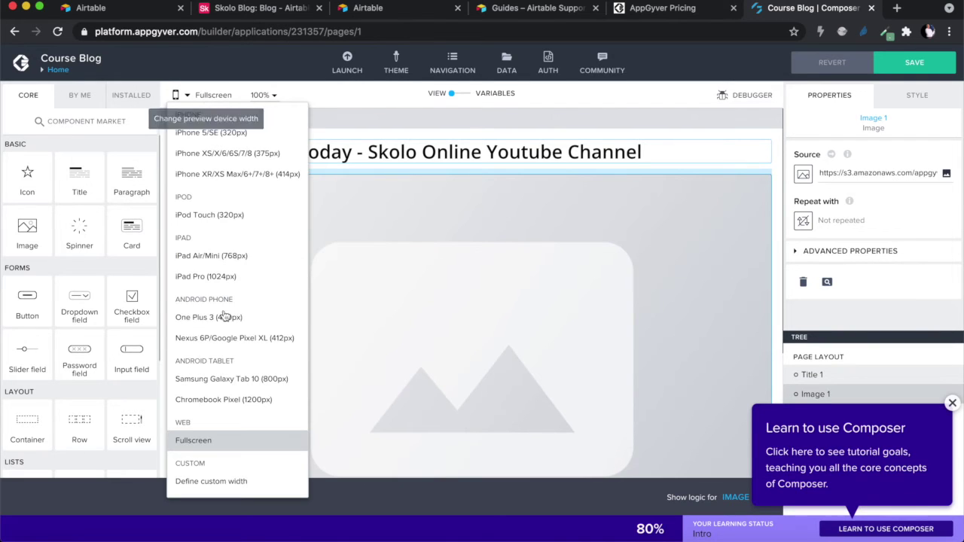
click(198, 258)
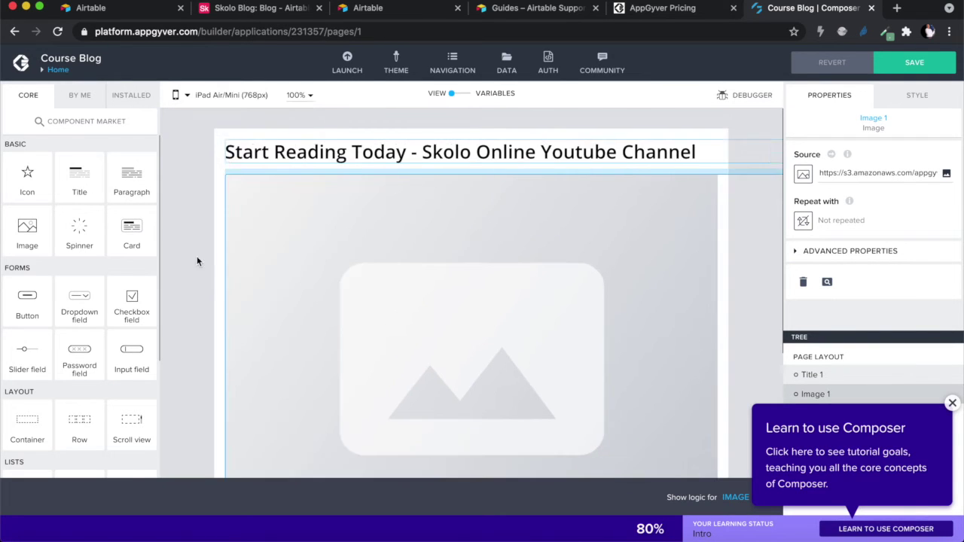
scroll(490, 295, down, 5)
scroll(490, 295, up, 5)
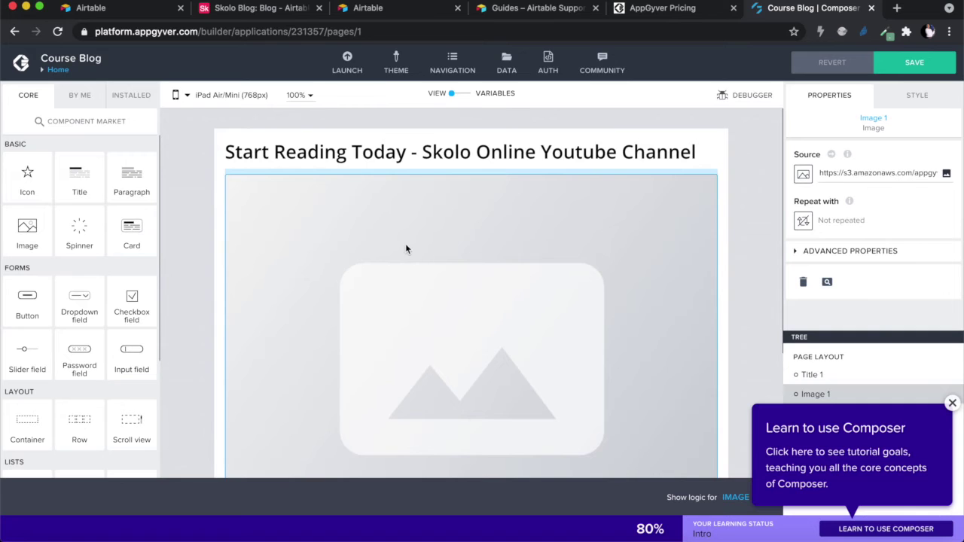
scroll(406, 247, down, 3)
scroll(403, 248, up, 5)
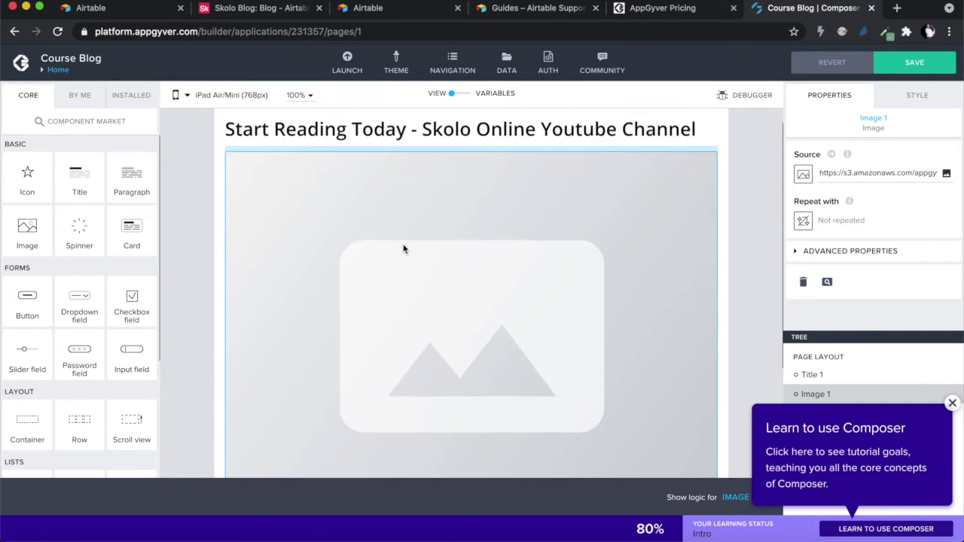
scroll(403, 249, down, 1)
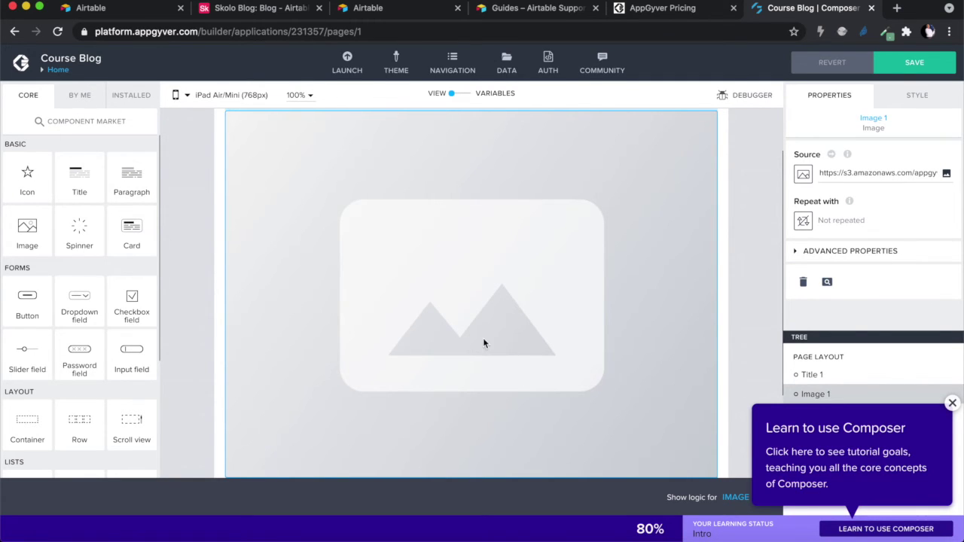
scroll(482, 339, up, 2)
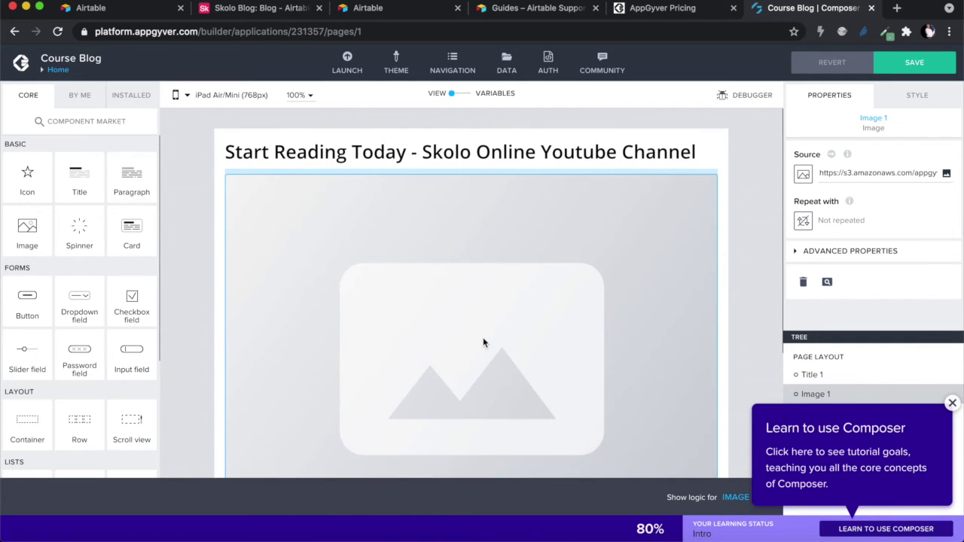
Close the Learn to use Composer prompt and select the placeholder image.
click(468, 155)
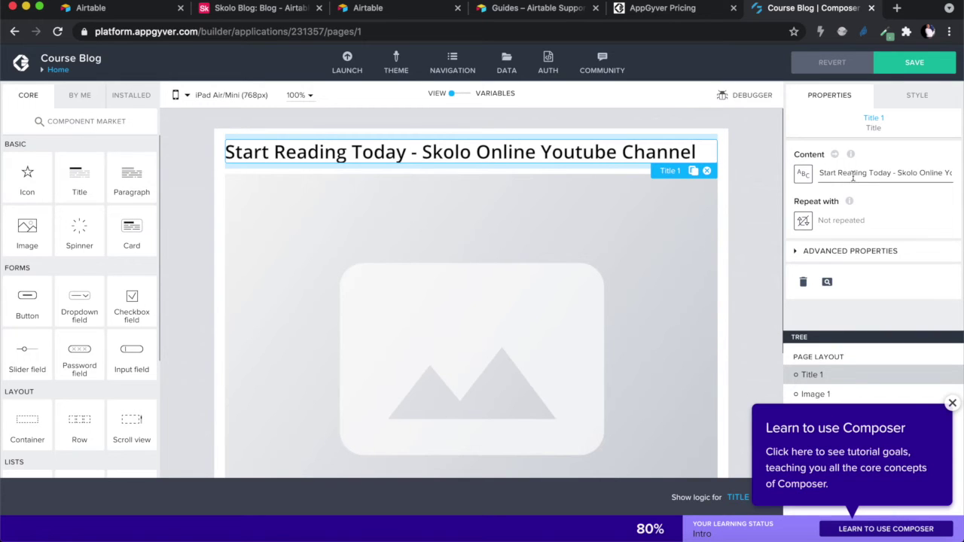
click(952, 403)
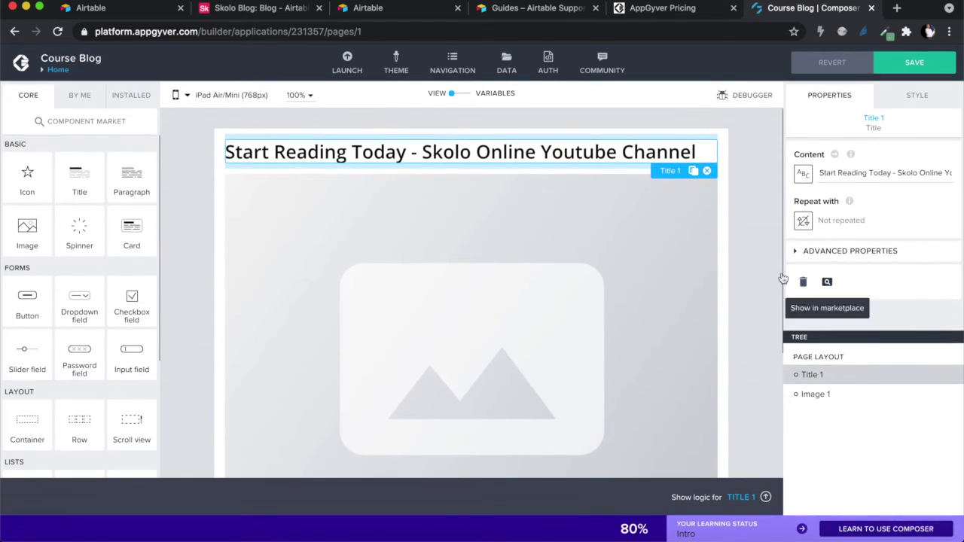
click(578, 315)
scroll(578, 315, down, 5)
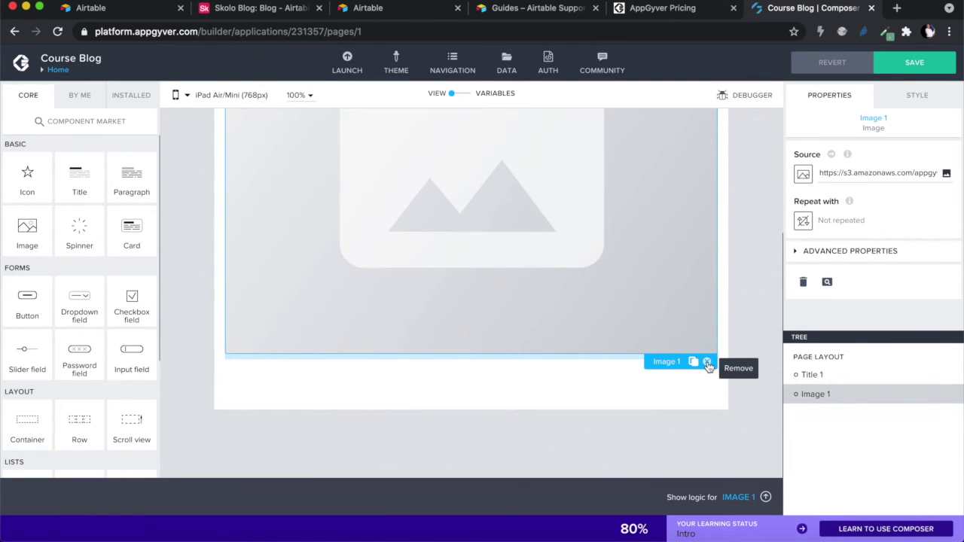
scroll(562, 229, up, 5)
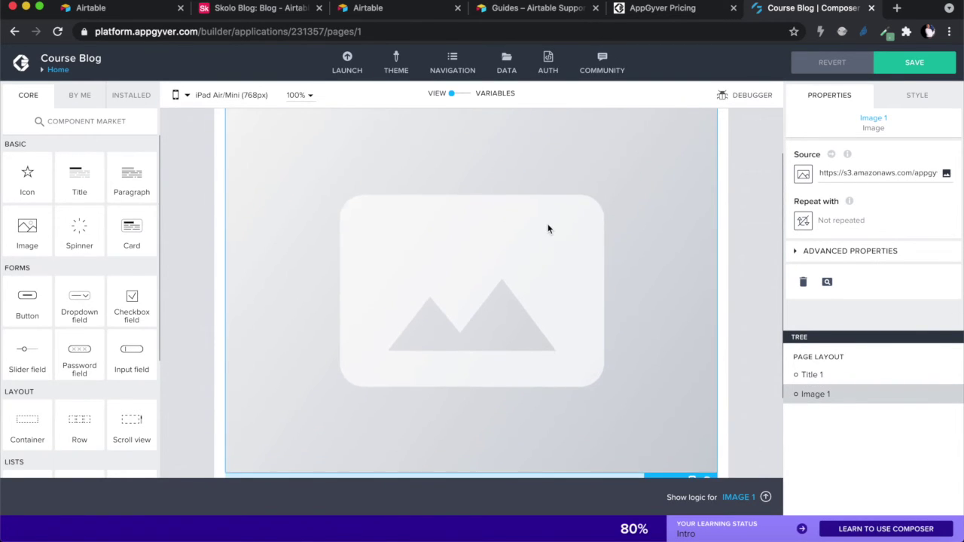
scroll(548, 229, up, 1)
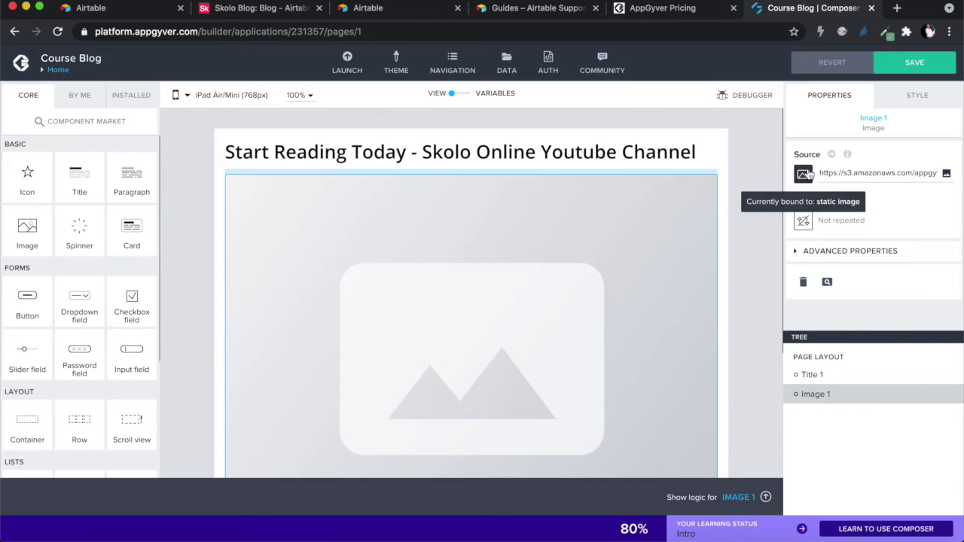
Upload 'Screenshot 2021-06-05 at 12.05.34' from Desktop as the image source.
click(947, 173)
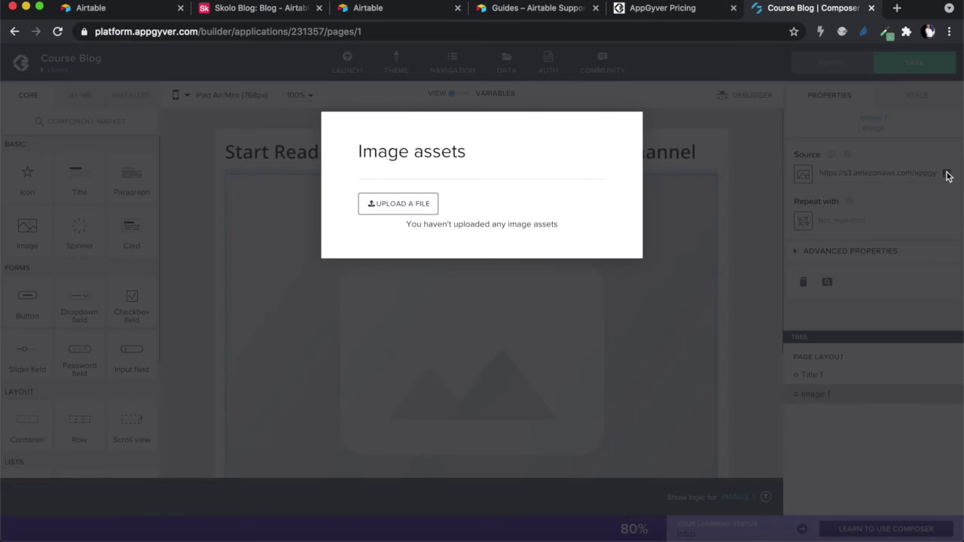
click(399, 205)
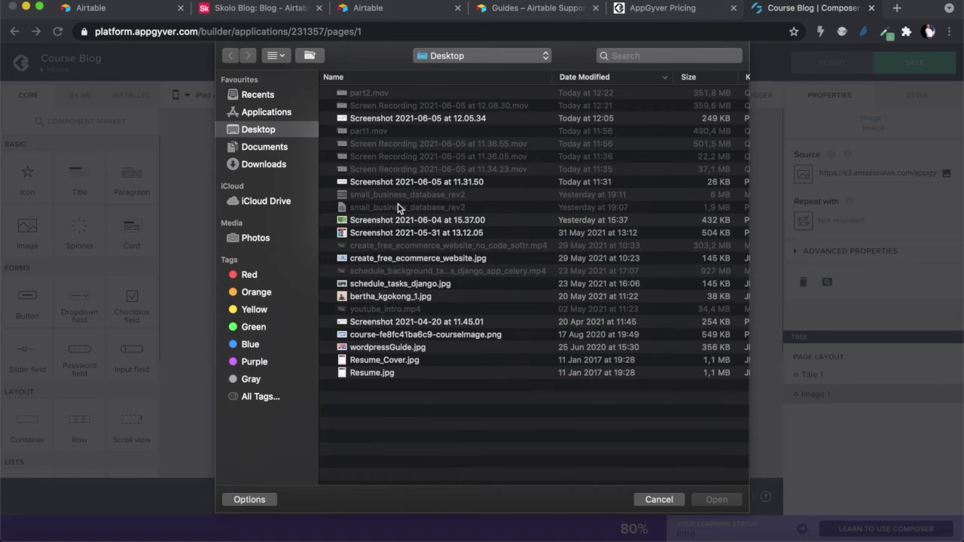
click(389, 119)
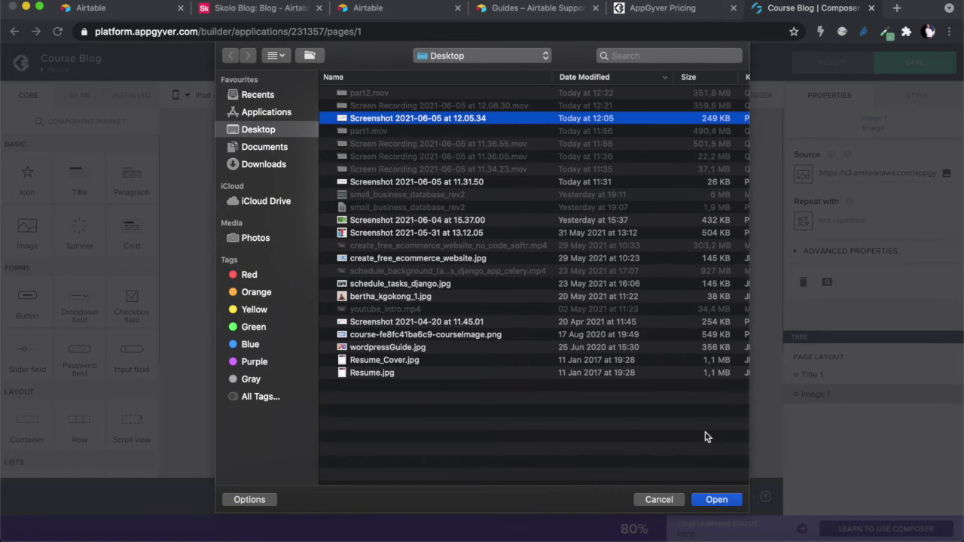
click(720, 501)
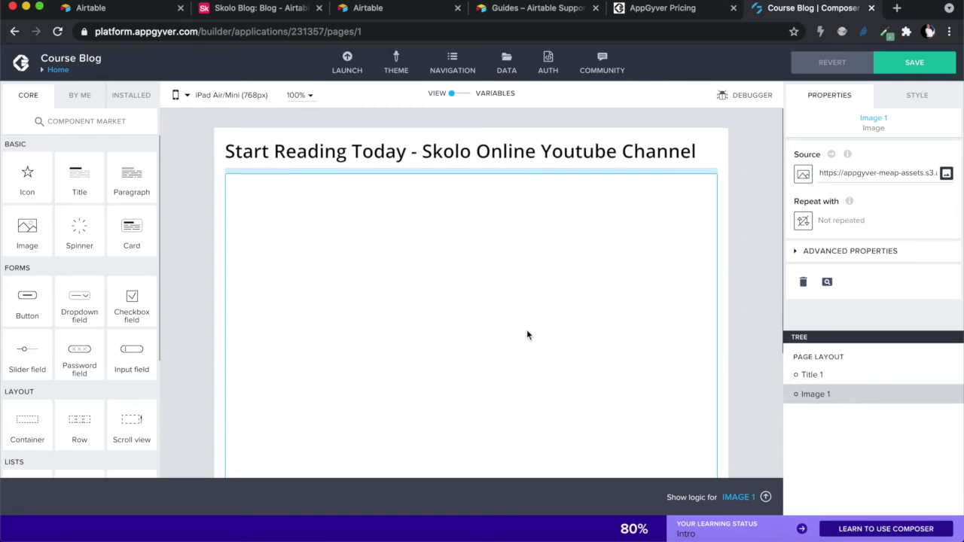
scroll(527, 334, down, 5)
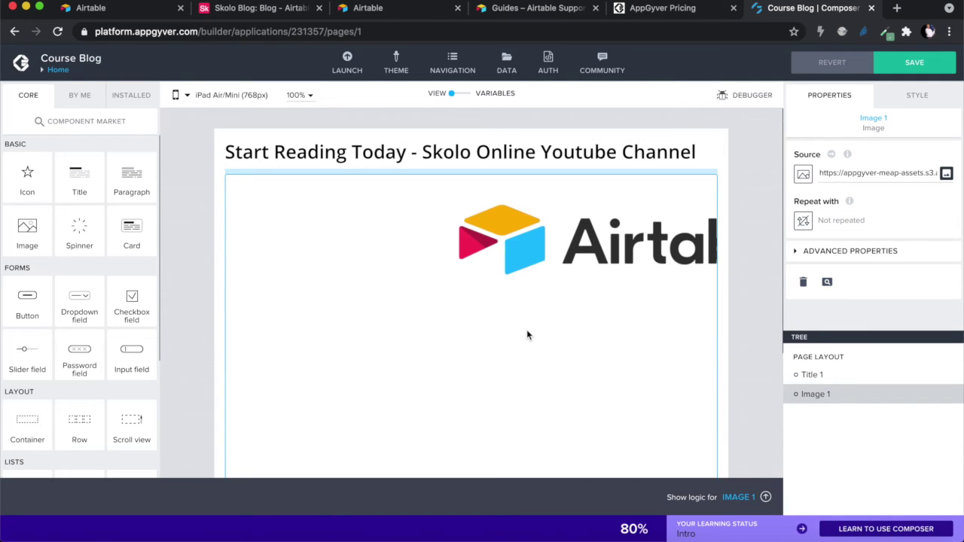
scroll(526, 329, up, 5)
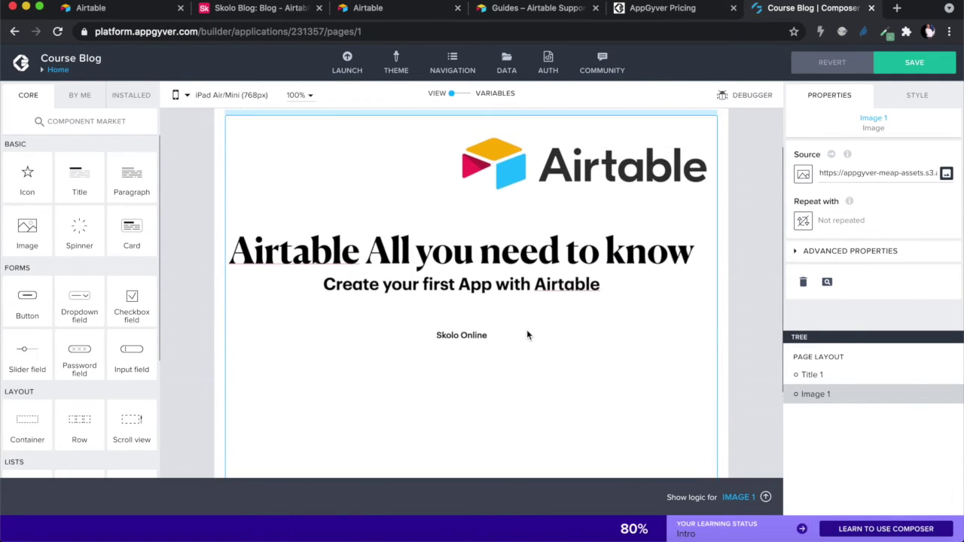
scroll(521, 367, down, 4)
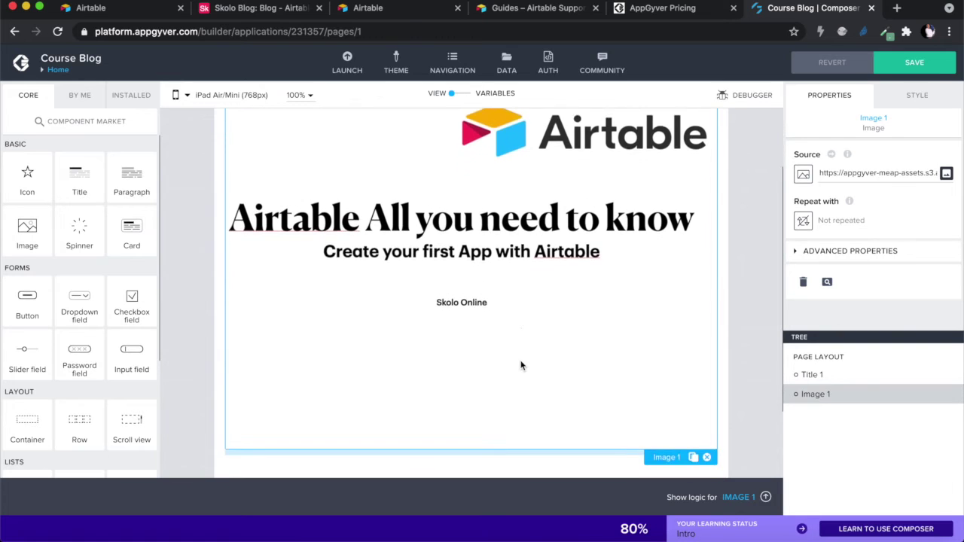
scroll(512, 221, down, 1)
scroll(512, 221, down, 1)
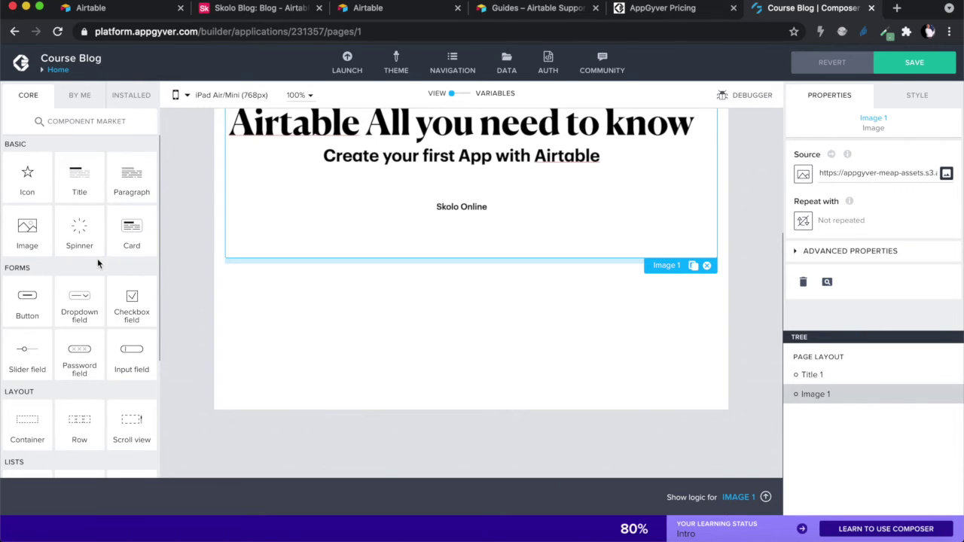
scroll(98, 258, down, 2)
scroll(97, 259, up, 1)
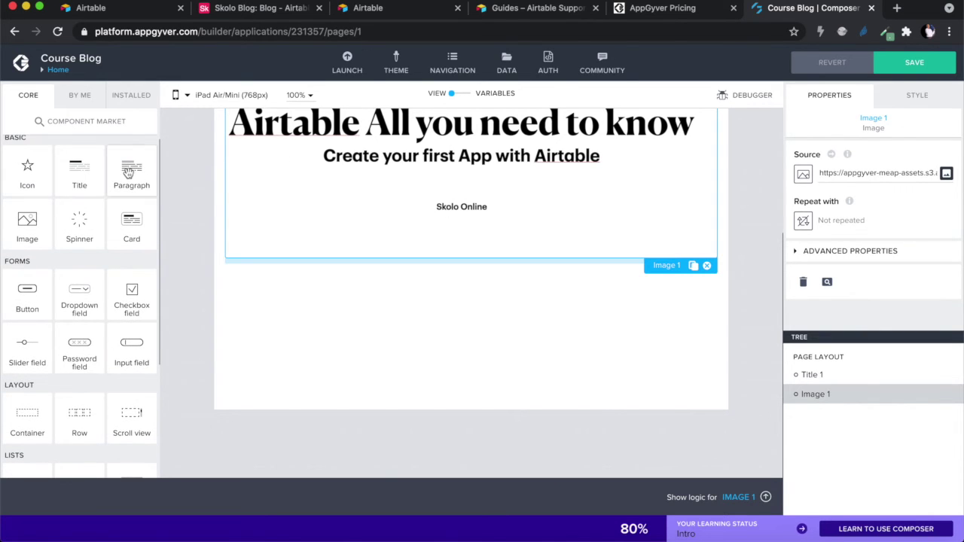
drag(128, 173, 406, 298)
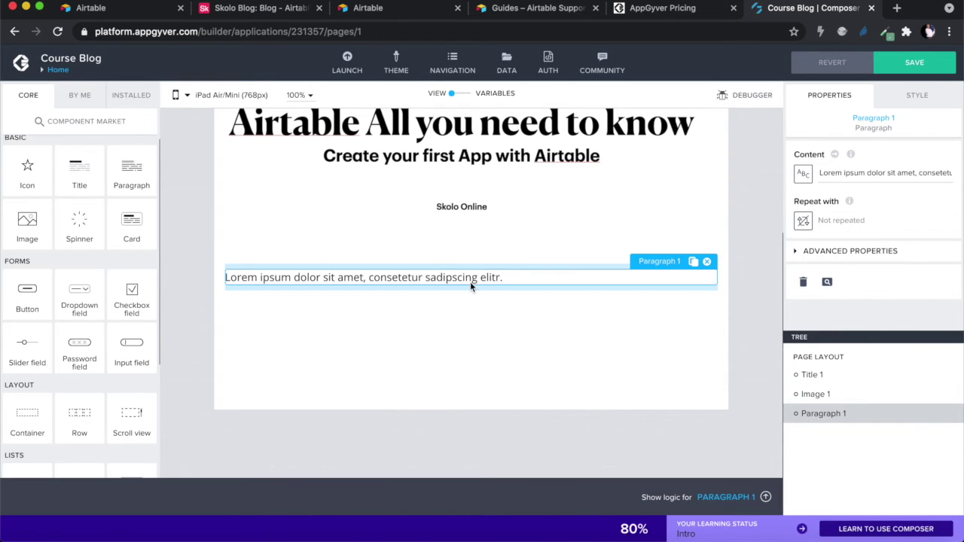
click(833, 173)
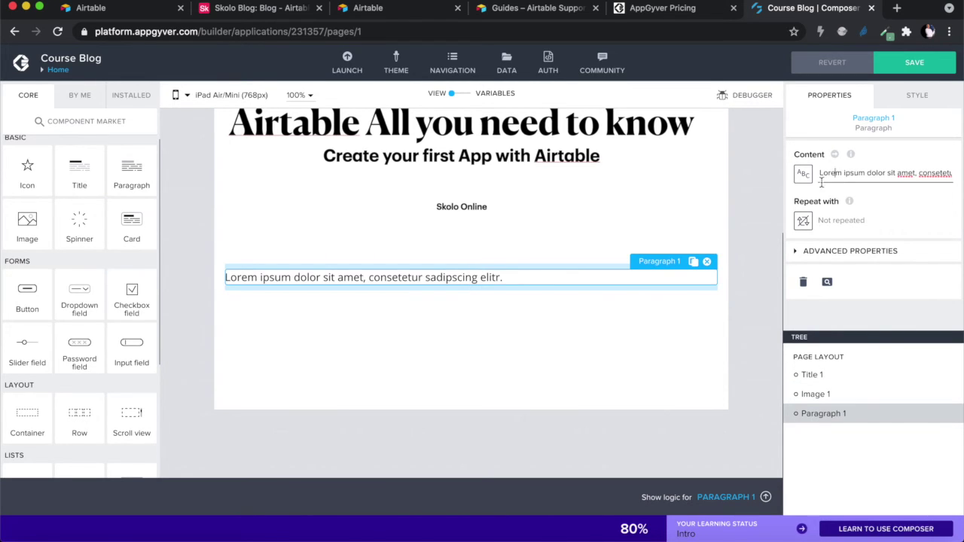
click(520, 282)
click(709, 263)
scroll(410, 287, up, 2)
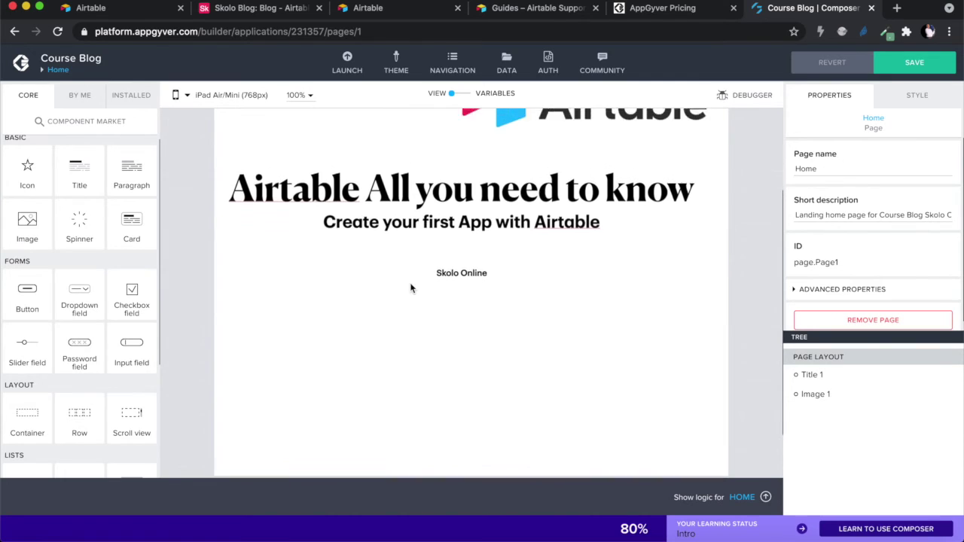
scroll(410, 288, up, 3)
scroll(441, 323, down, 5)
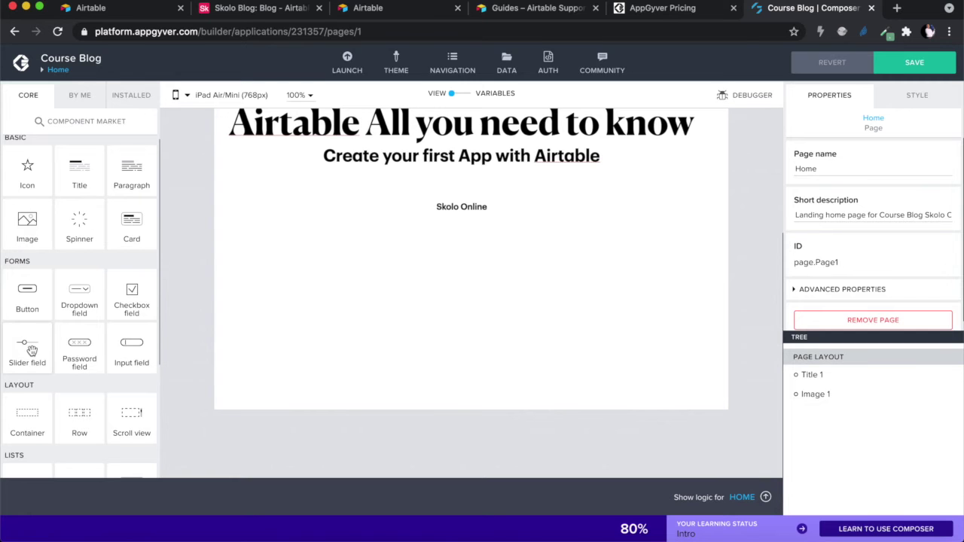
scroll(81, 316, down, 5)
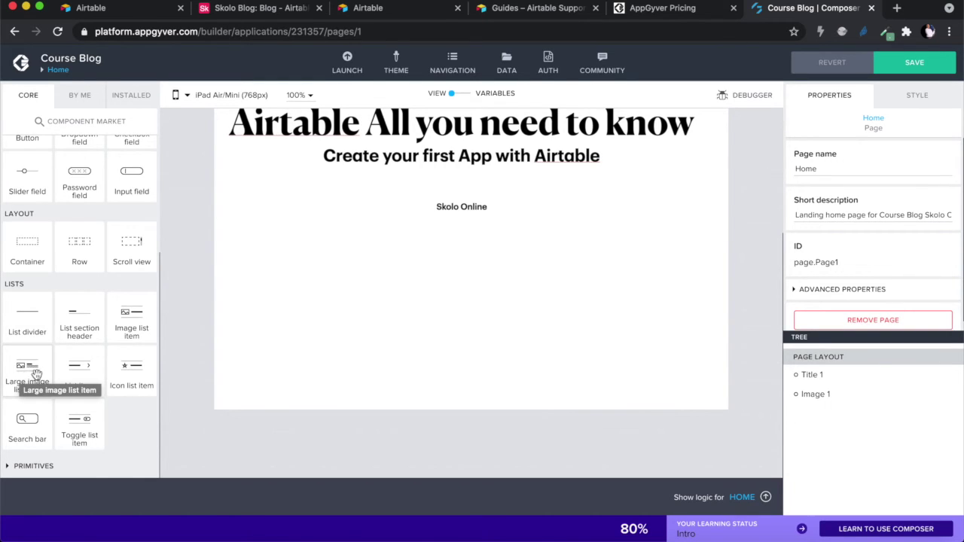
Place a Large image list item from Lists below Image 1.
drag(32, 368, 513, 306)
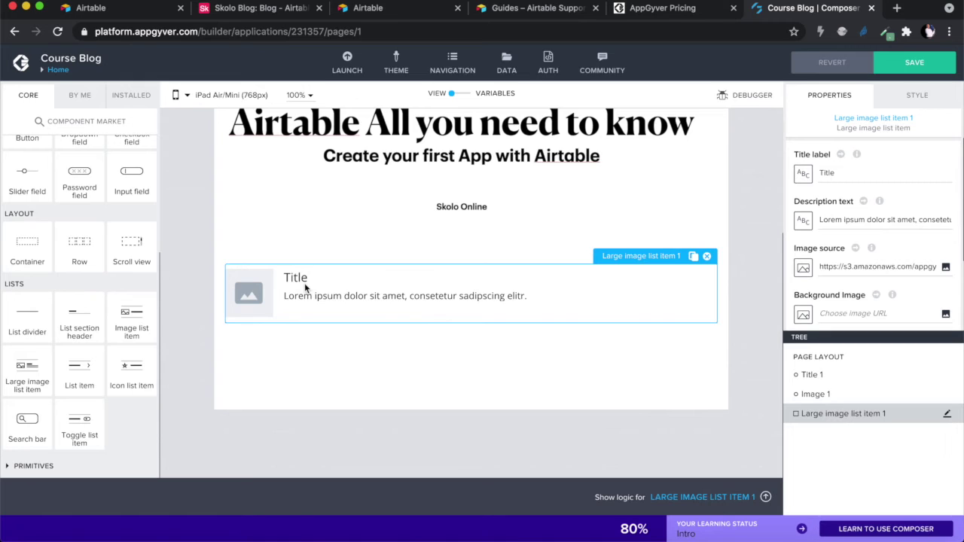
click(301, 382)
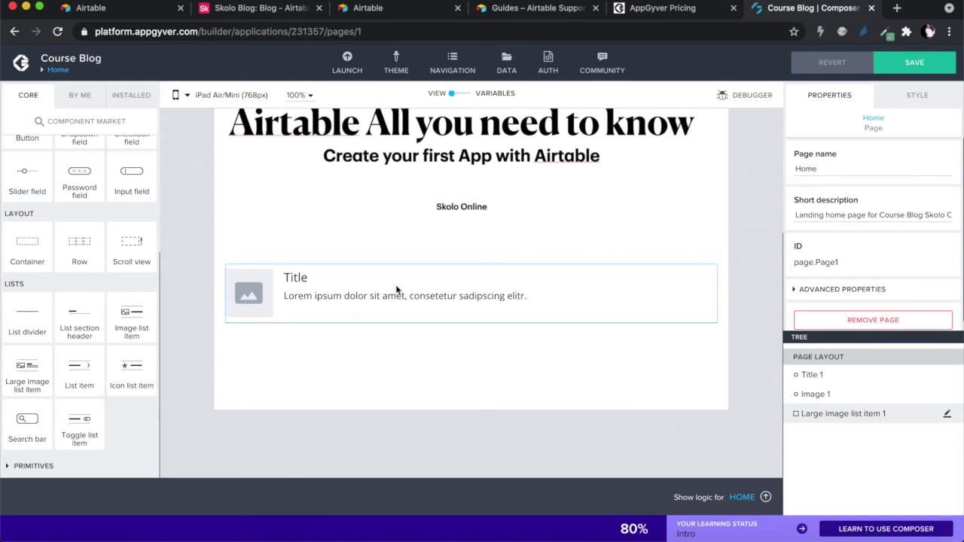
scroll(399, 279, up, 5)
scroll(408, 255, down, 4)
scroll(409, 260, up, 3)
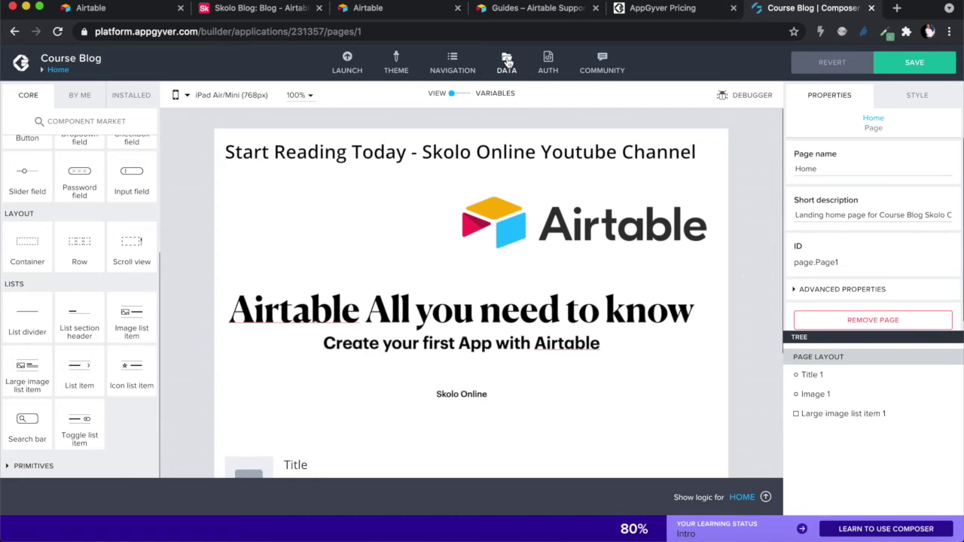
In the Data configurator, add a REST API direct integration resource.
click(508, 63)
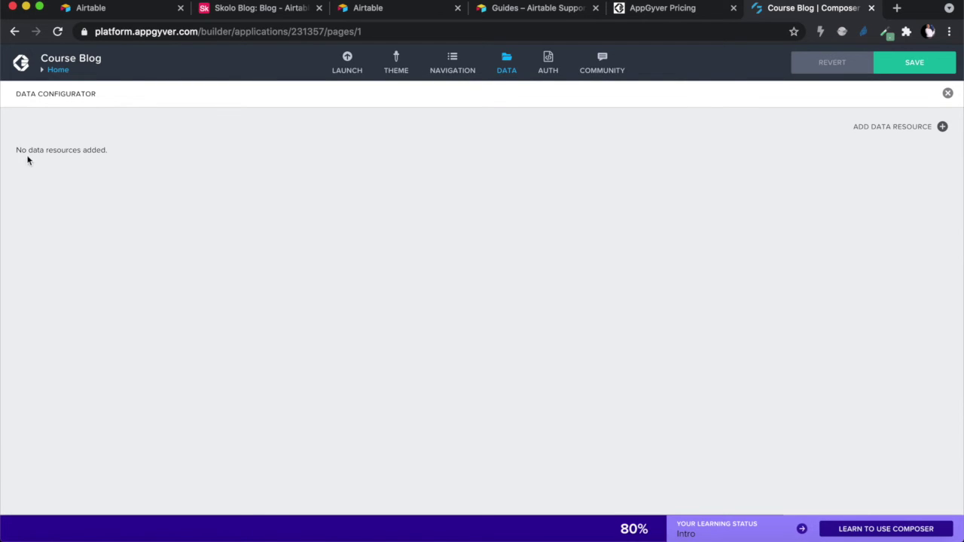
click(943, 127)
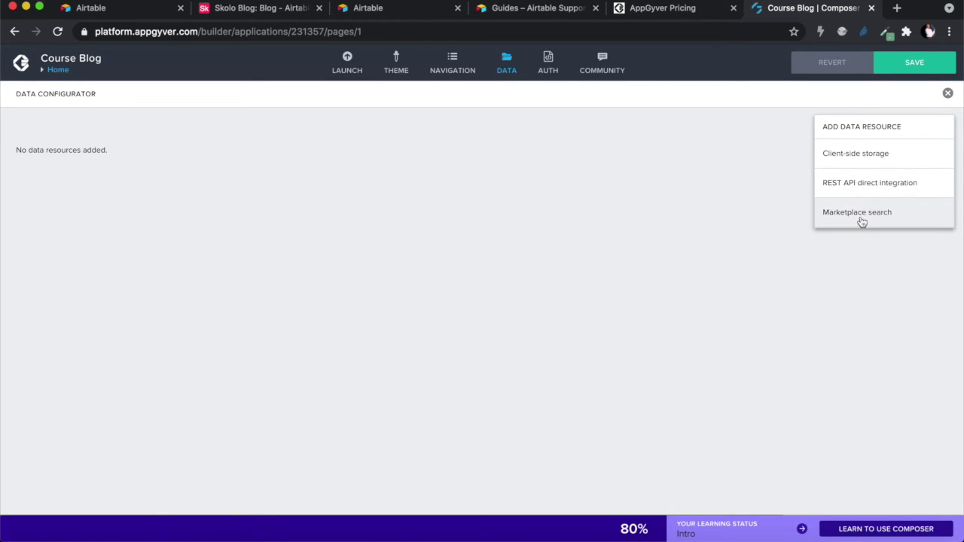
click(870, 184)
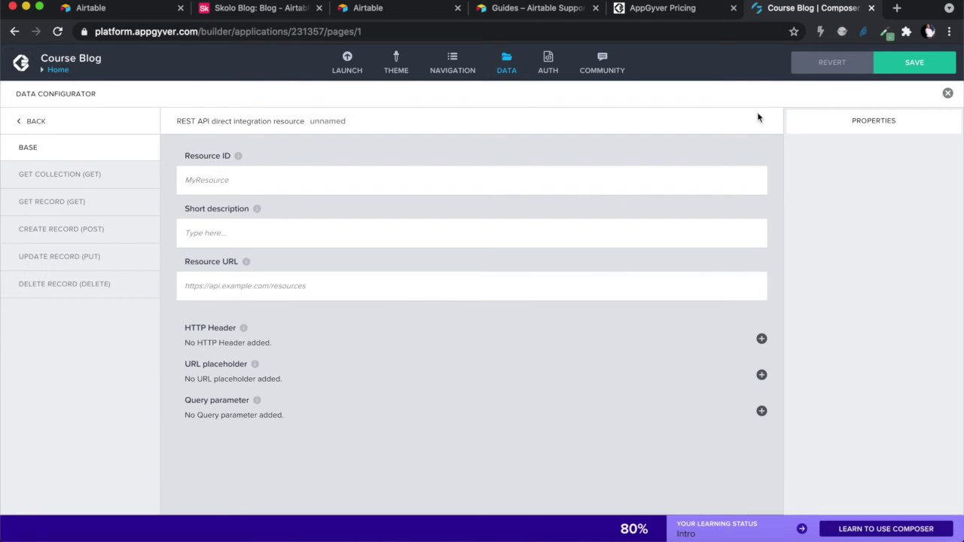
Set Resource ID and short description to 'AirtableDatabase', then open a blank browser tab.
click(194, 181)
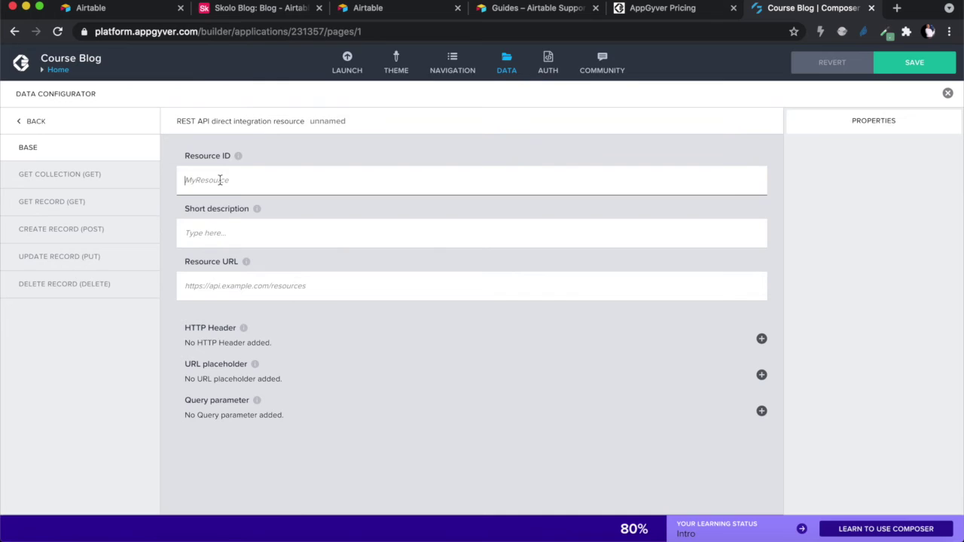
text(AirtableDatabase)
double_click(230, 182)
key(ctrl+c)
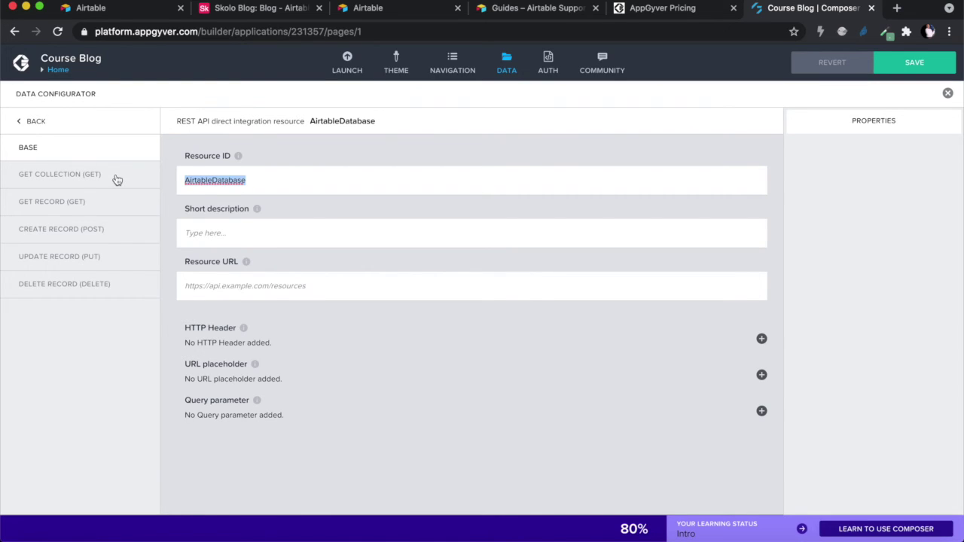
click(234, 231)
key(ctrl+v)
click(290, 285)
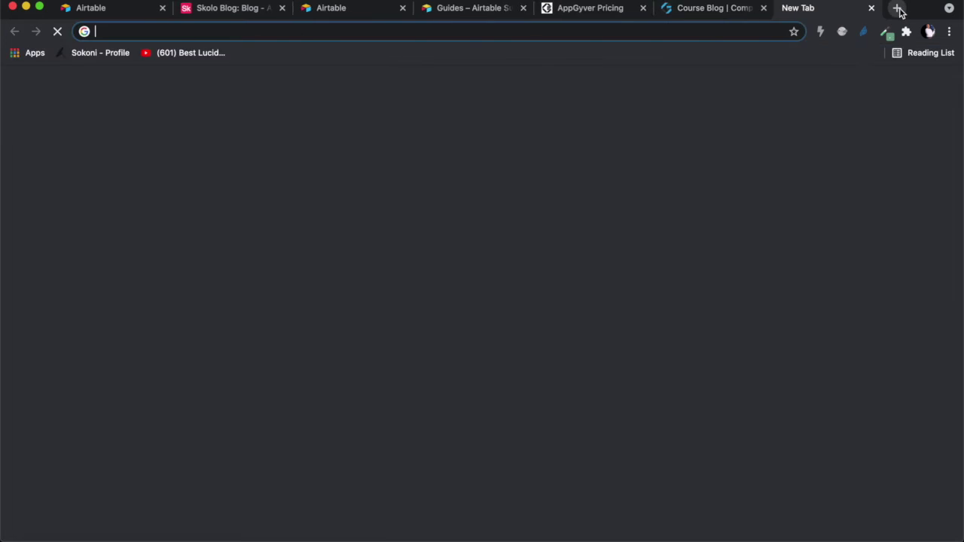
click(896, 9)
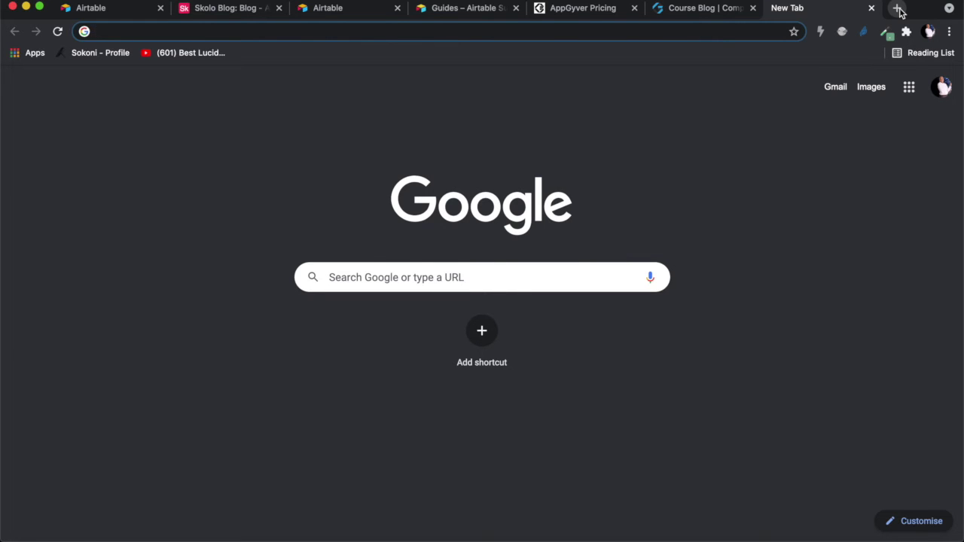
Search Google for 'airtable api' and open the 'REST API - Airtable' result.
text(airtable api)
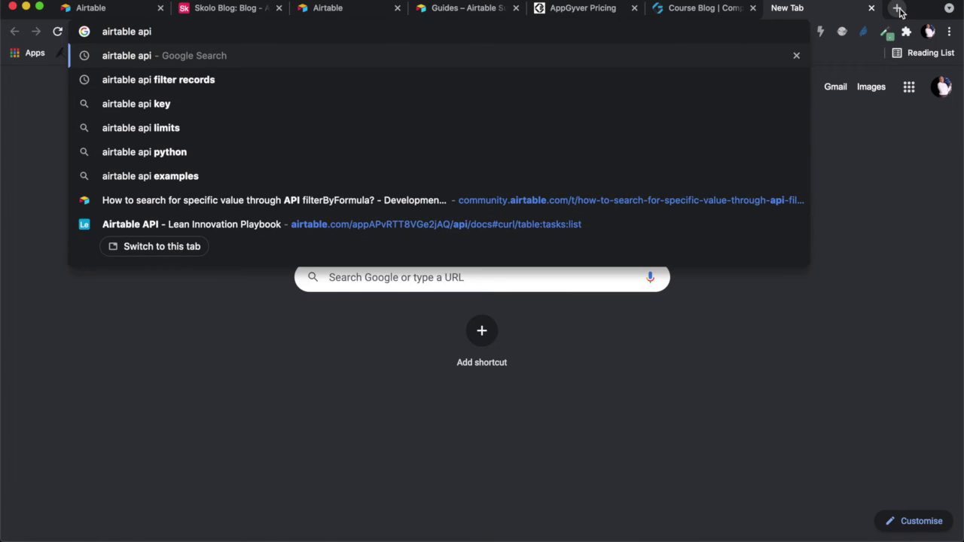
key(Return)
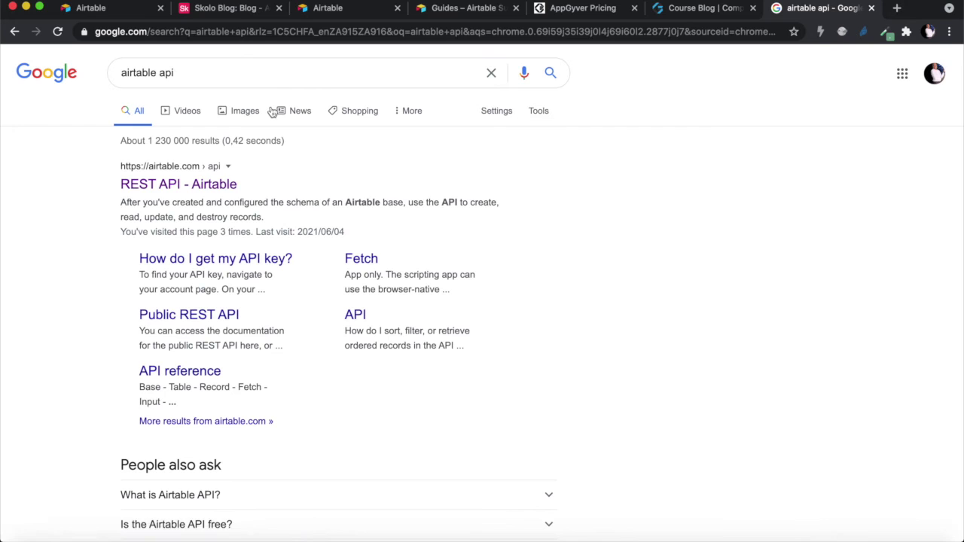
click(217, 185)
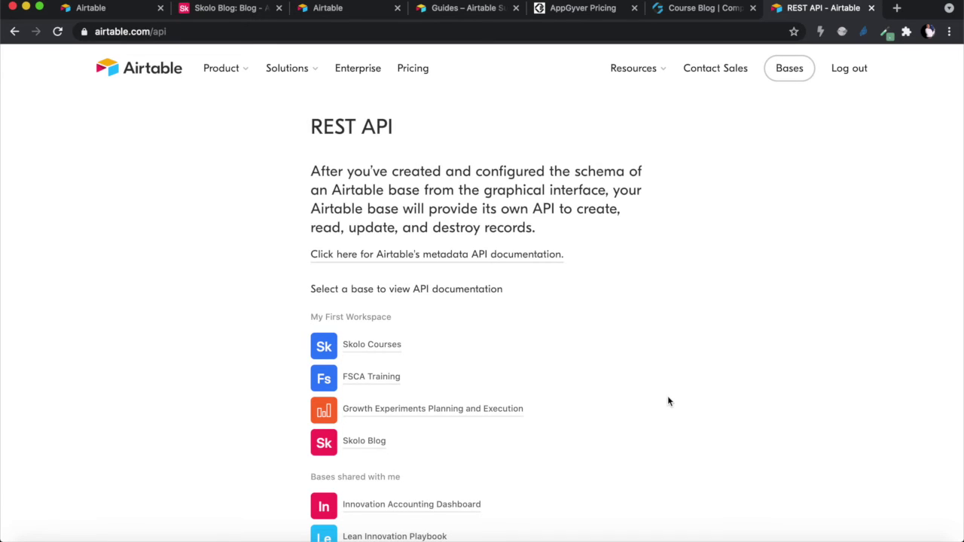
Open the Skolo Blog base's API documentation under My First Workspace.
scroll(667, 402, down, 3)
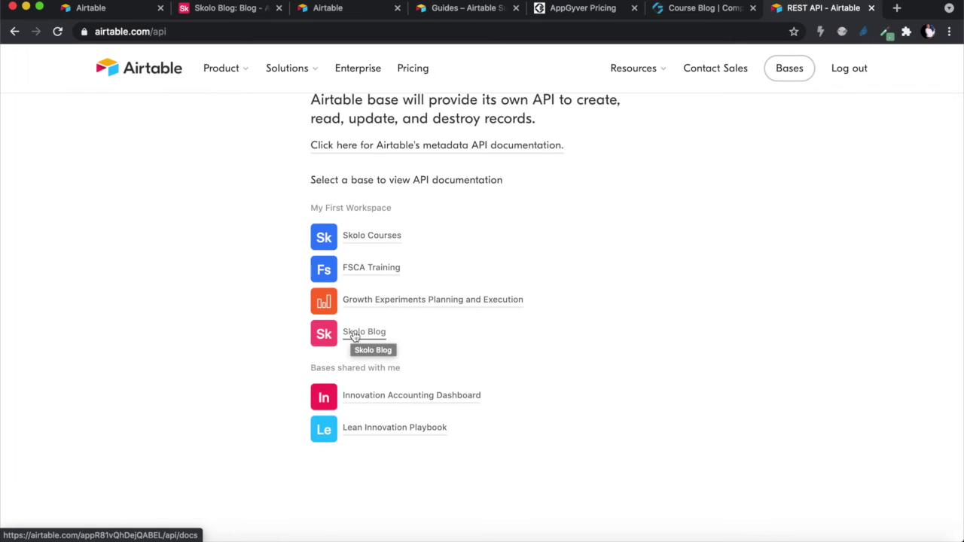
click(355, 337)
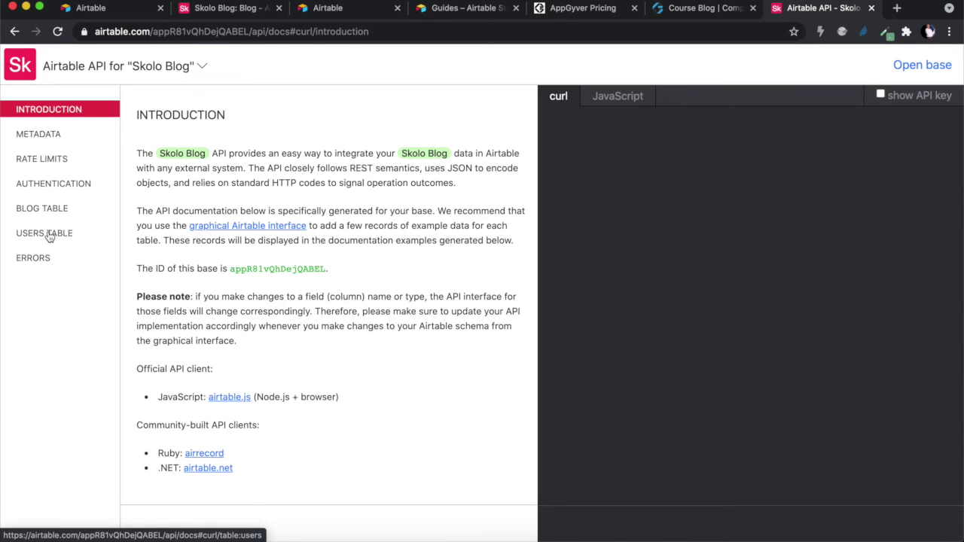
Show the curl example for listing Blog table records in the Skolo Blog API docs.
click(73, 187)
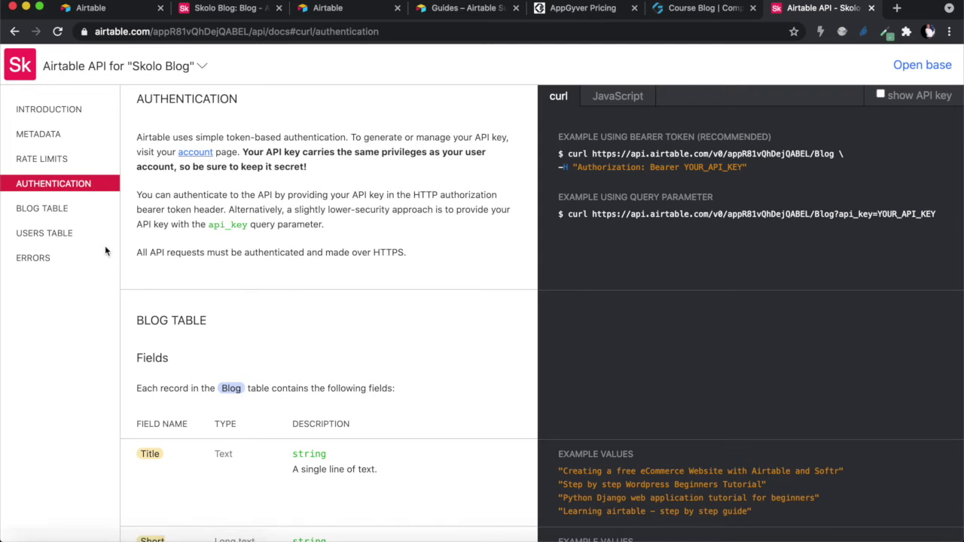
click(35, 211)
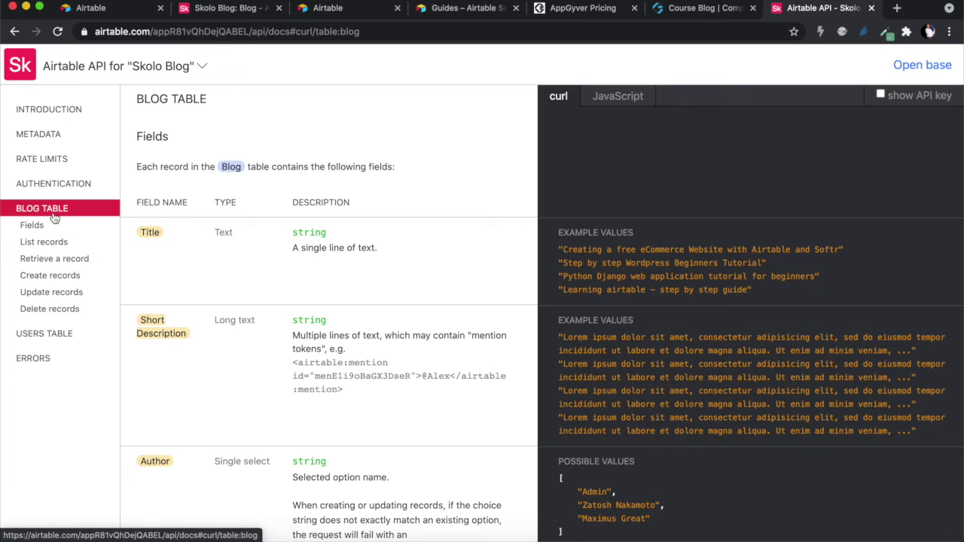
click(46, 245)
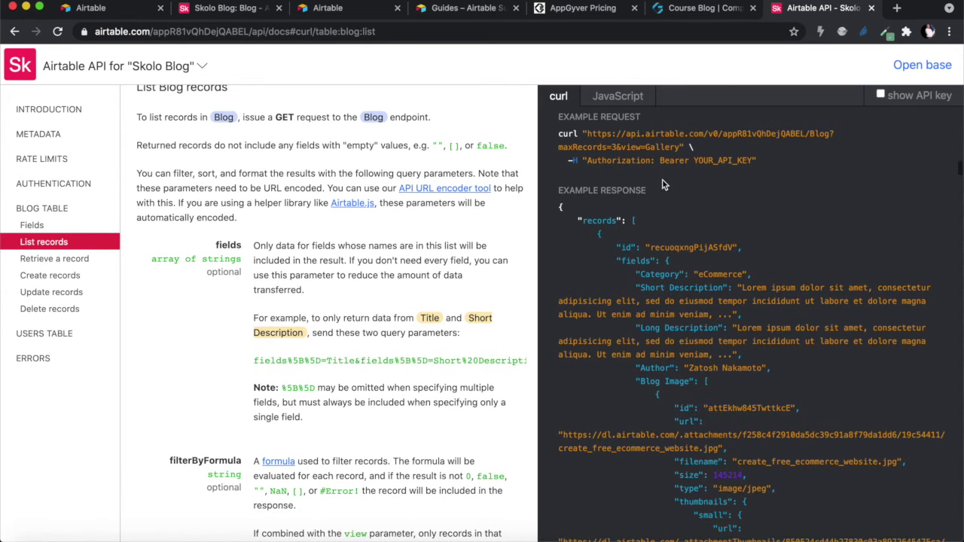
click(635, 96)
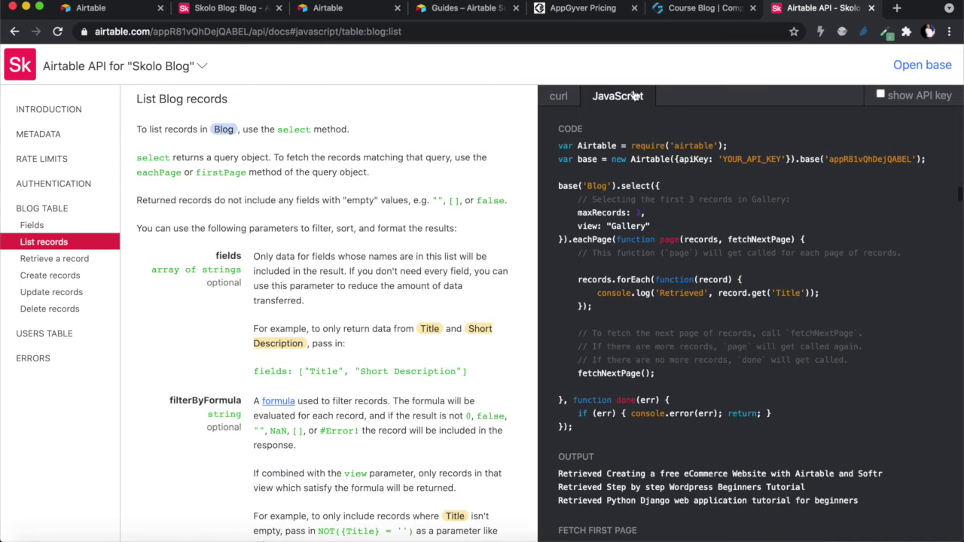
click(558, 100)
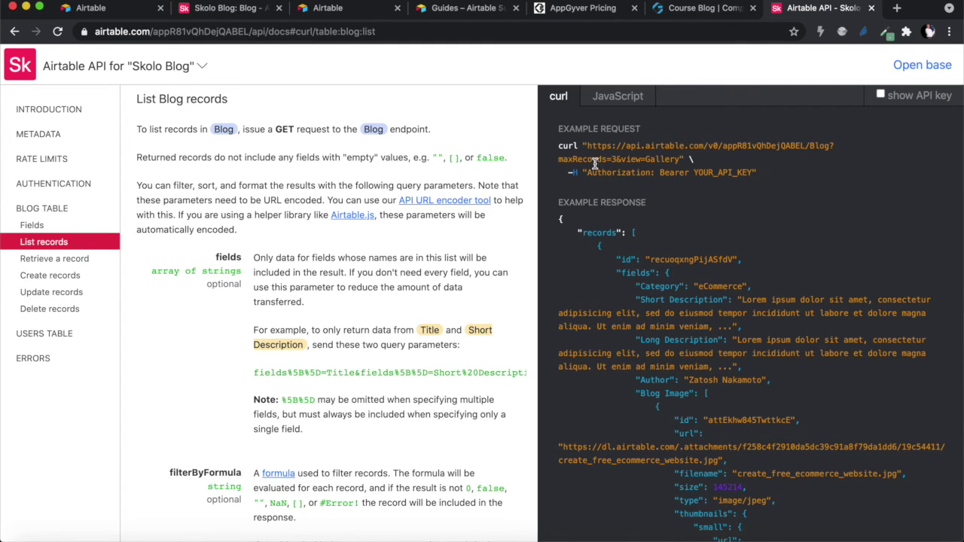
Inspect the example request URL, marking the base ID portion.
scroll(616, 270, down, 2)
scroll(616, 270, up, 2)
scroll(616, 270, up, 3)
scroll(616, 269, down, 3)
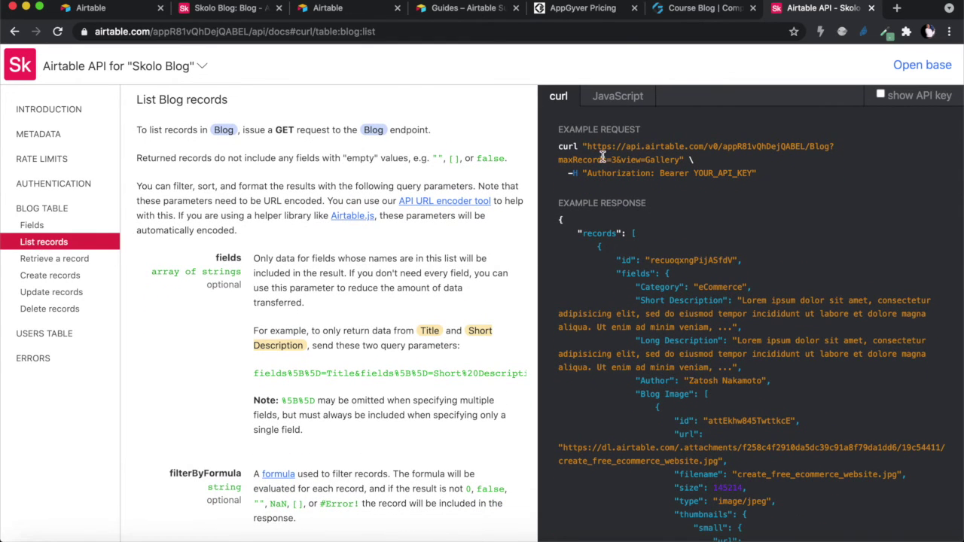
mouse_move(587, 146)
mouse_down()
mouse_move(669, 158)
mouse_move(819, 137)
mouse_move(832, 147)
mouse_move(586, 147)
mouse_up()
click(651, 143)
drag(723, 147, 803, 147)
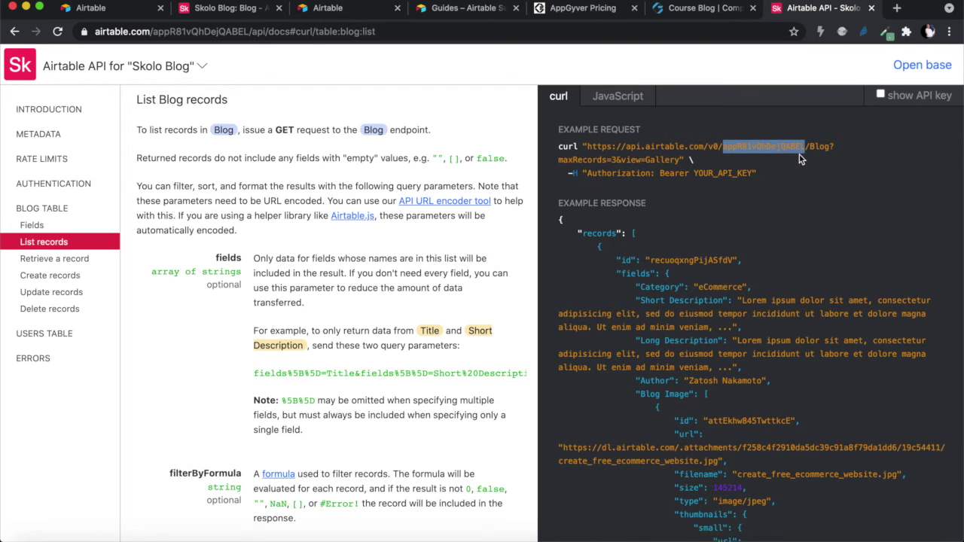
Select and copy the full example request URL ending in /Blog.
scroll(402, 365, down, 5)
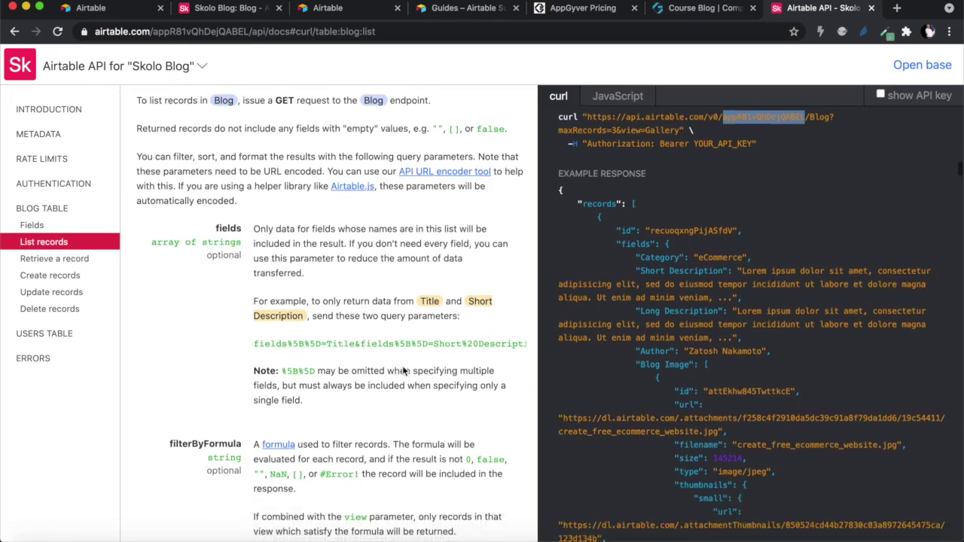
scroll(402, 365, up, 2)
scroll(402, 366, down, 18)
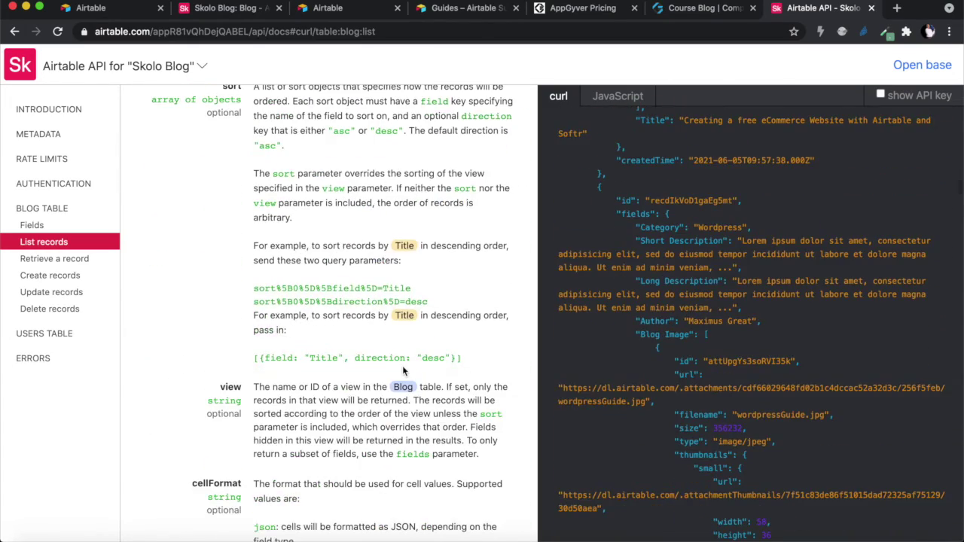
scroll(402, 365, down, 5)
scroll(402, 365, up, 20)
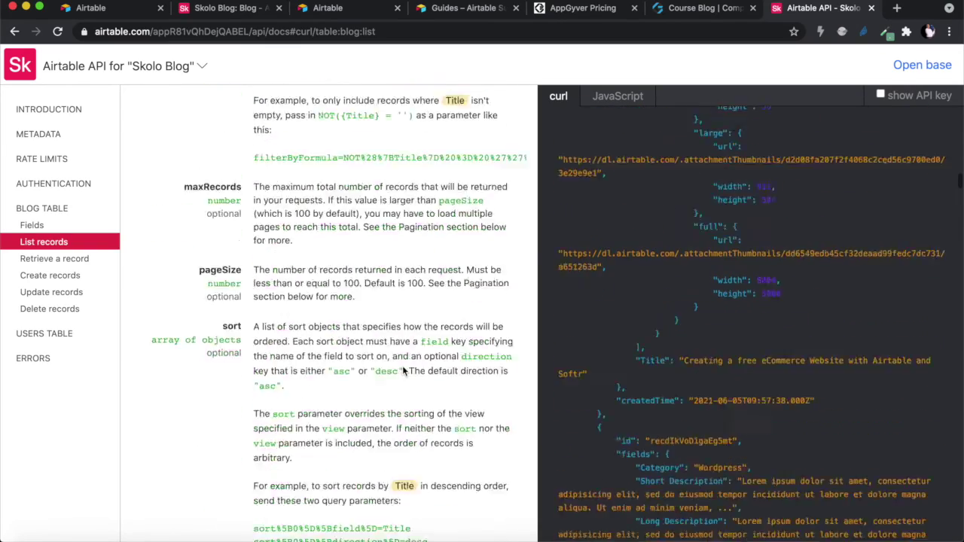
scroll(402, 365, up, 3)
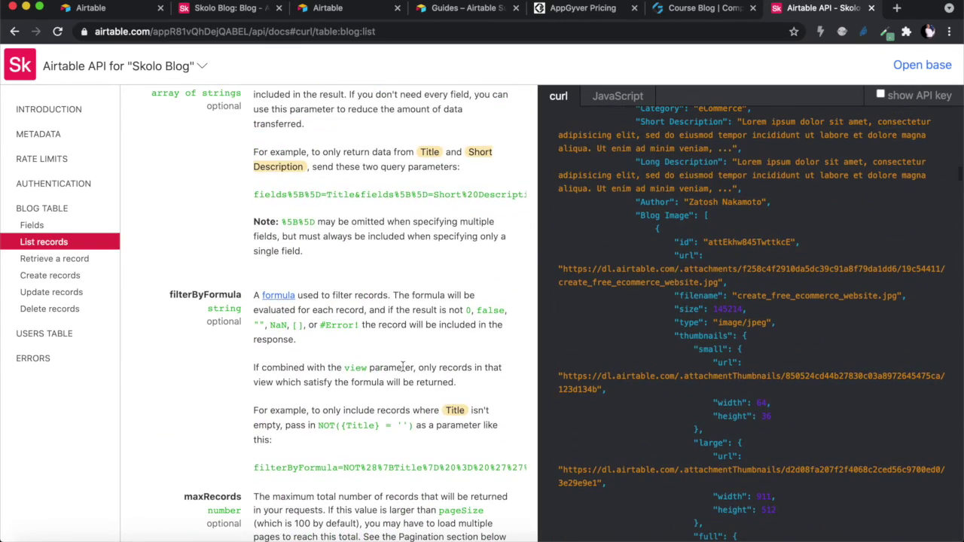
scroll(558, 234, up, 6)
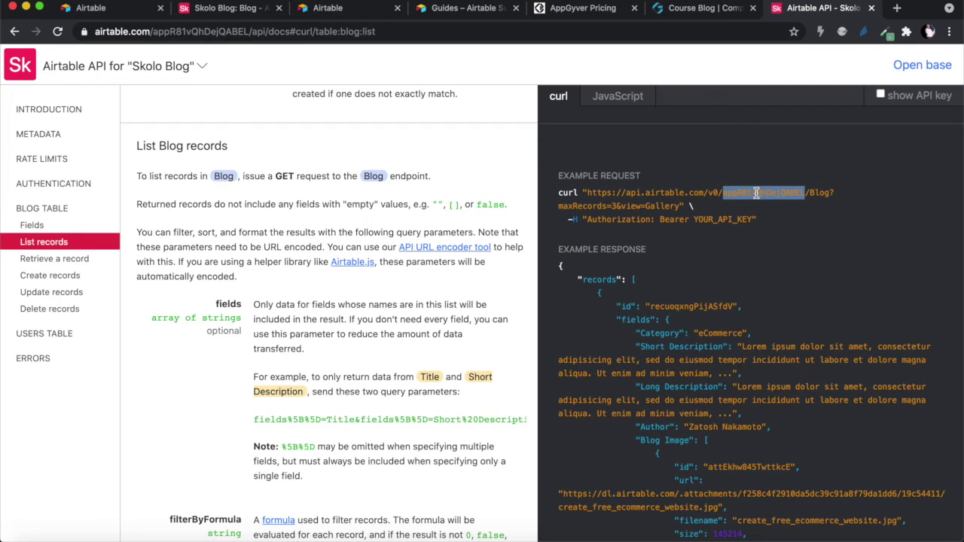
click(812, 194)
drag(810, 193, 831, 194)
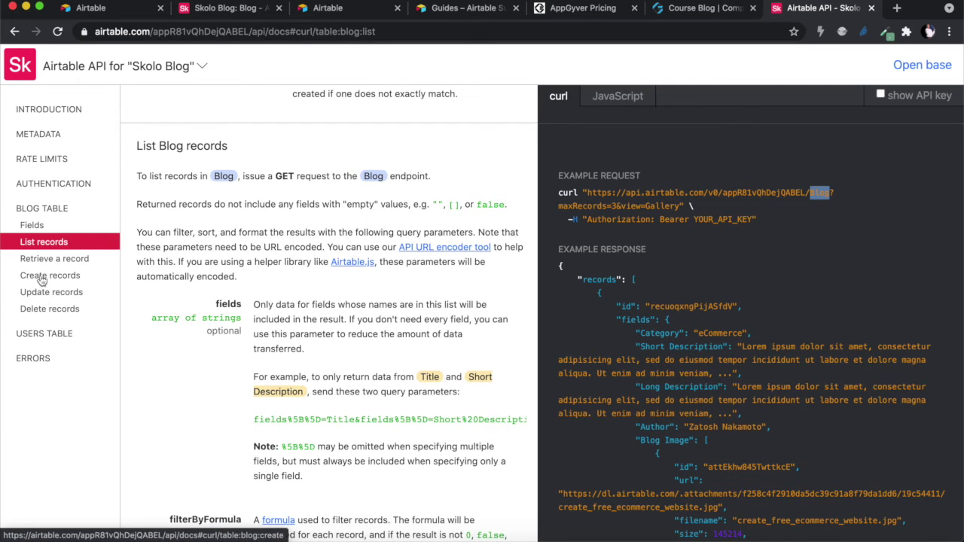
click(45, 244)
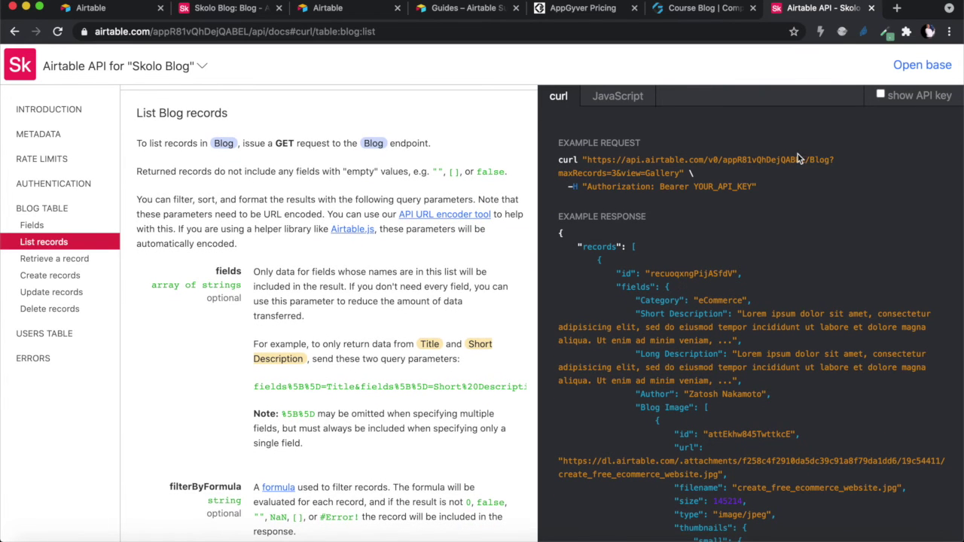
drag(830, 160, 585, 160)
key(super+c)
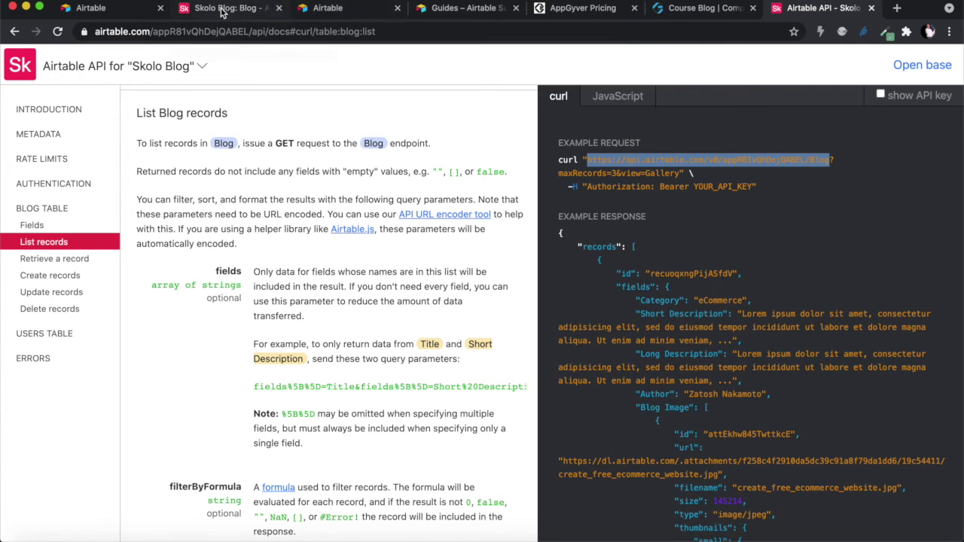
Paste the Airtable Blog endpoint into the AirtableDatabase Resource URL field.
click(708, 18)
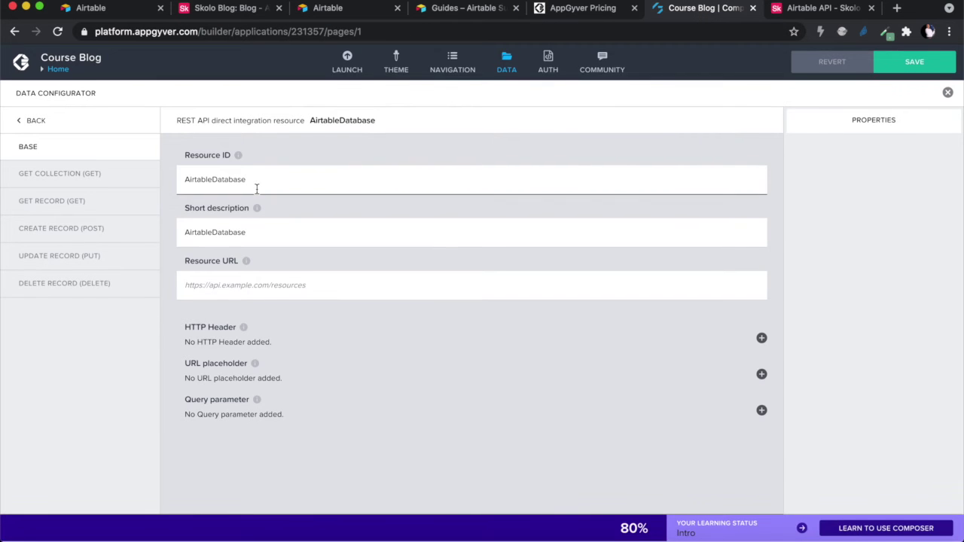
click(245, 290)
key(super+v)
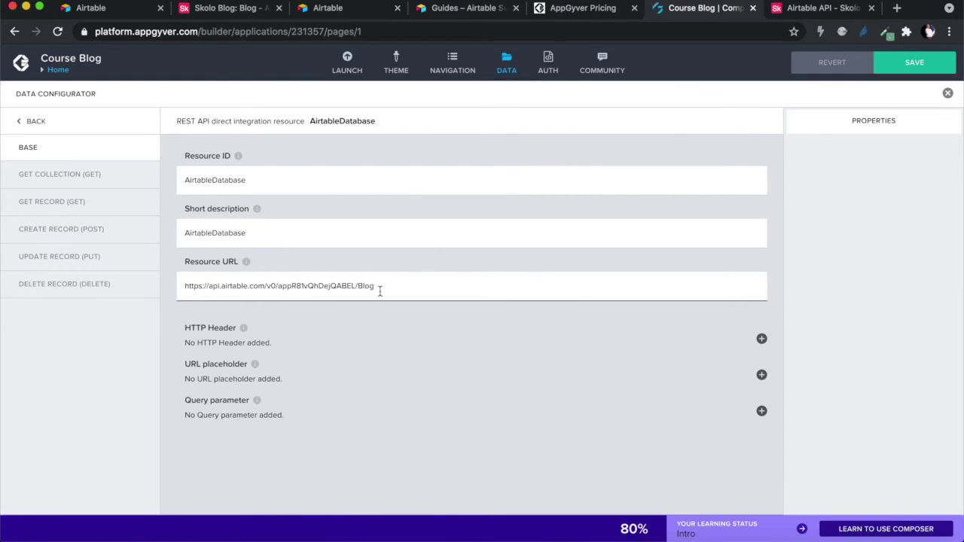
Copy the 'Authorization' header name from the Skolo Blog API docs example.
click(828, 18)
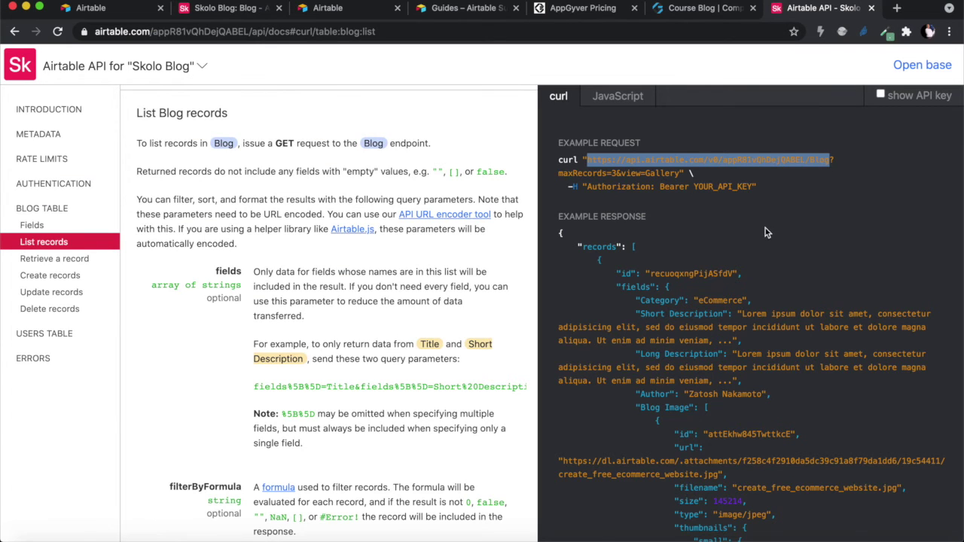
scroll(765, 232, down, 1)
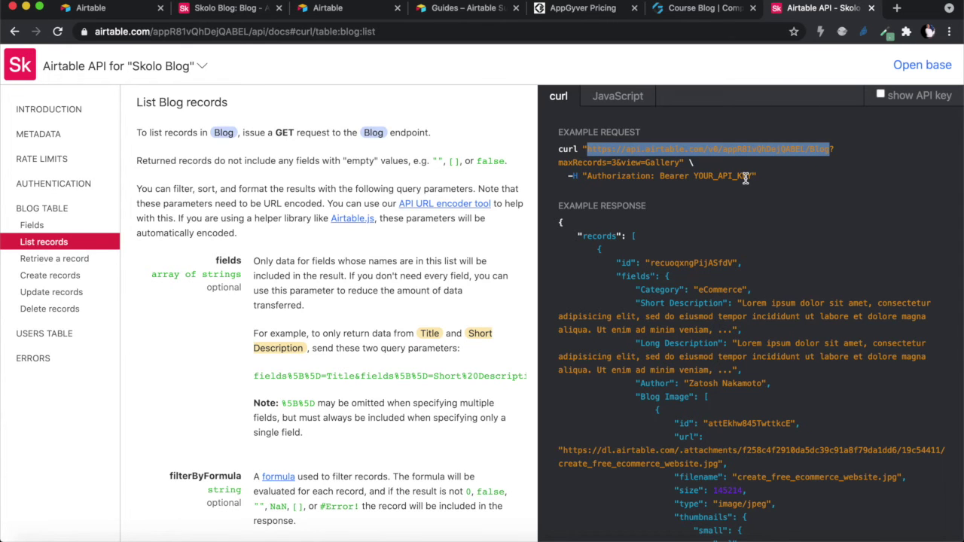
drag(649, 176, 586, 175)
key(super+c)
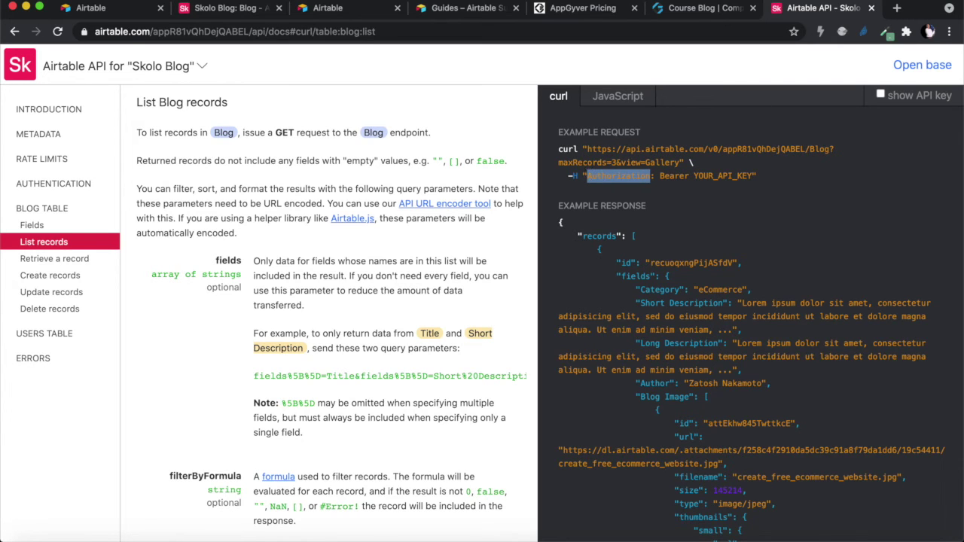
click(694, 10)
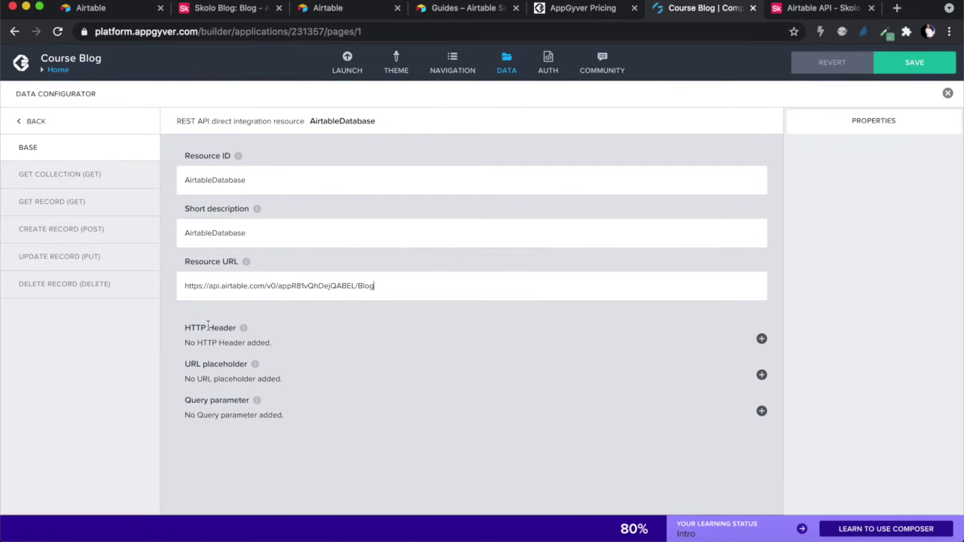
Add an HTTP header with label and key 'Authorization'.
click(762, 340)
click(819, 161)
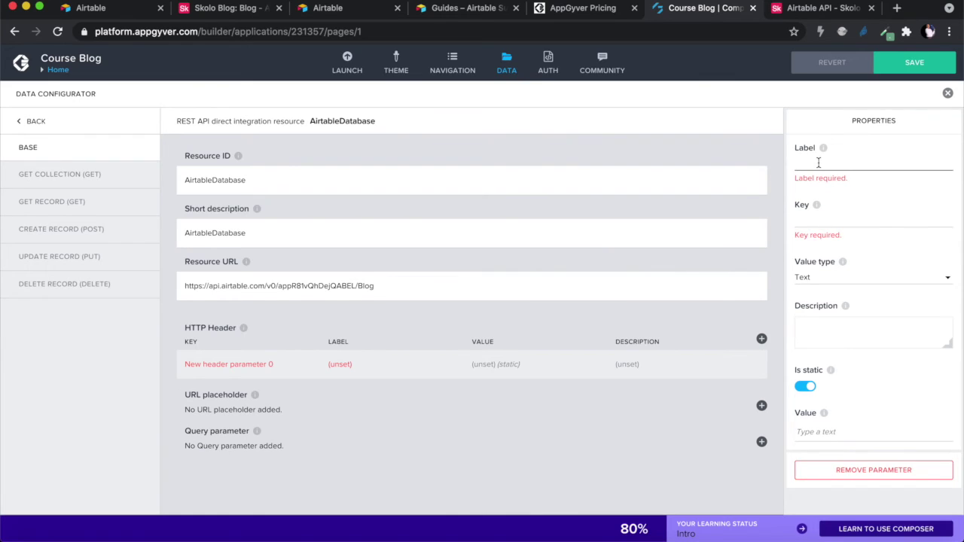
key(super+v)
click(813, 207)
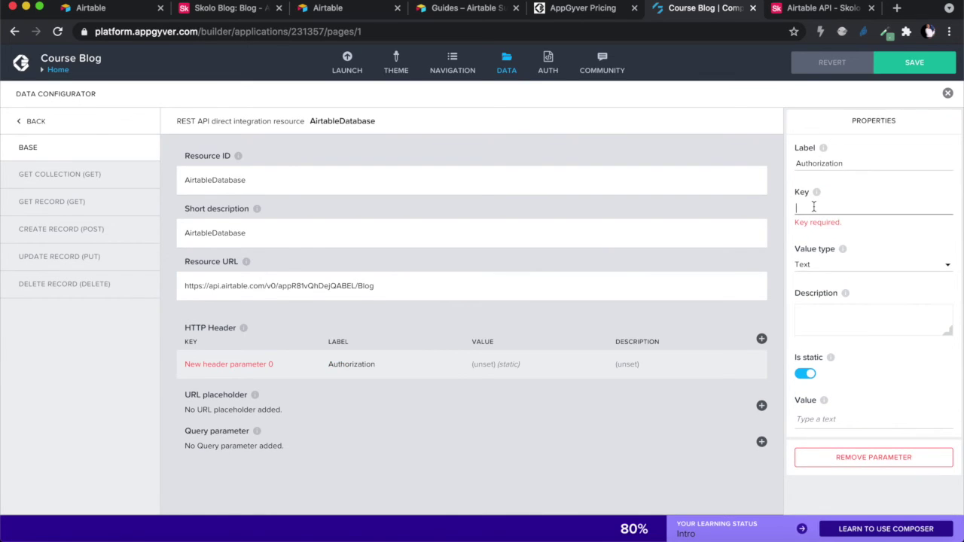
key(super+v)
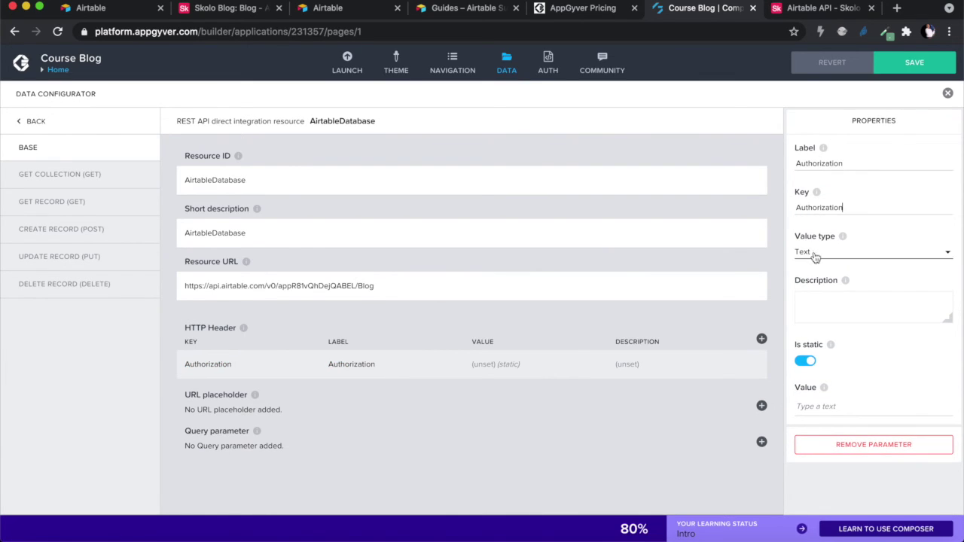
click(819, 406)
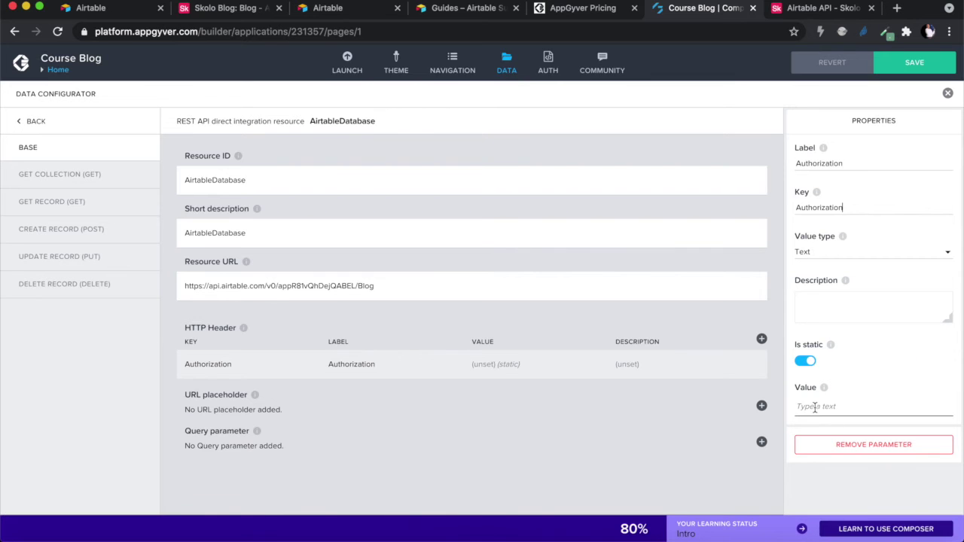
Paste 'Bearer YOUR_API_KEY' from the docs as the header value and mark the placeholder.
click(841, 7)
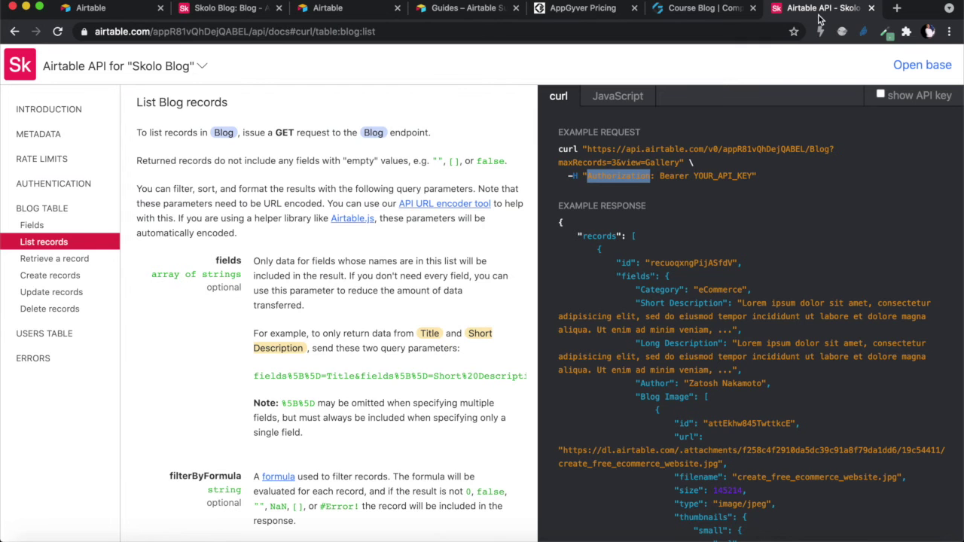
drag(660, 176, 750, 174)
key(super+c)
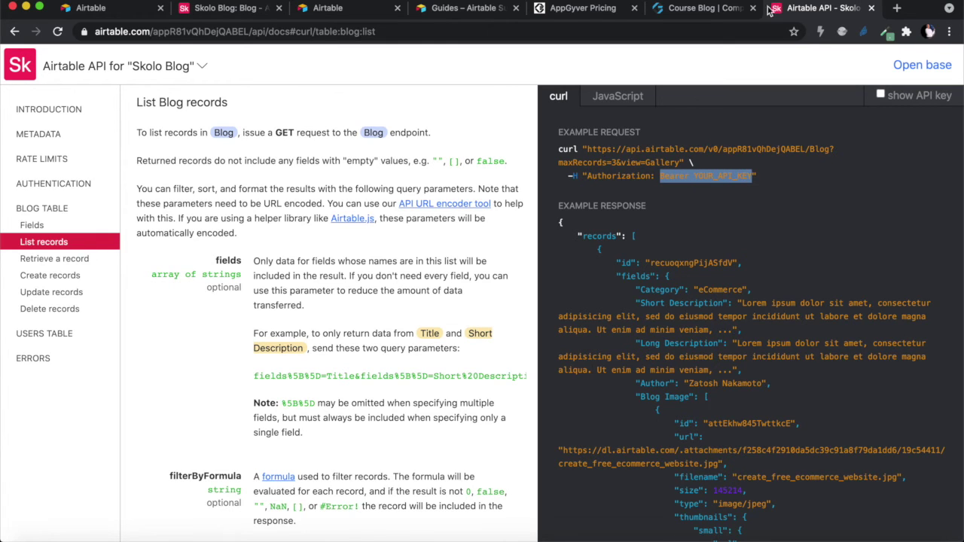
click(699, 8)
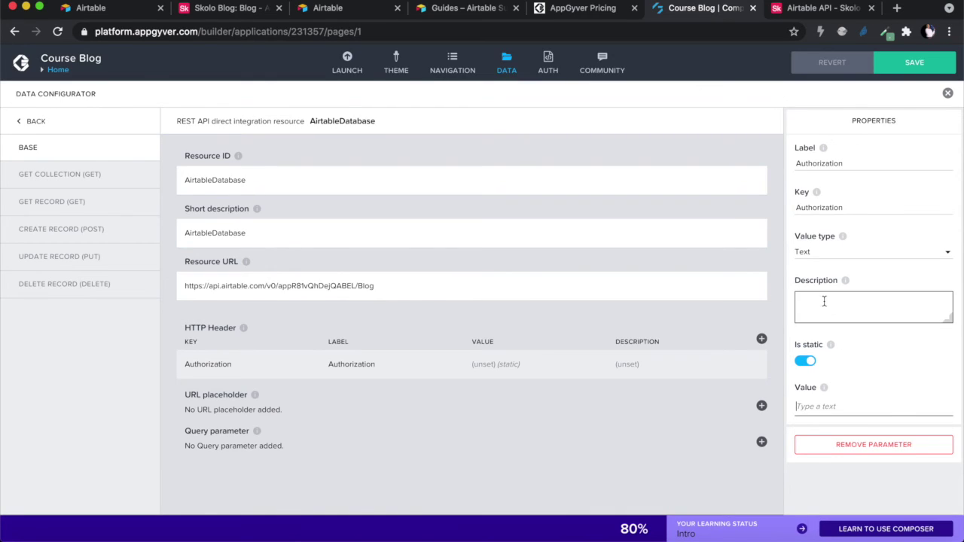
key(super+v)
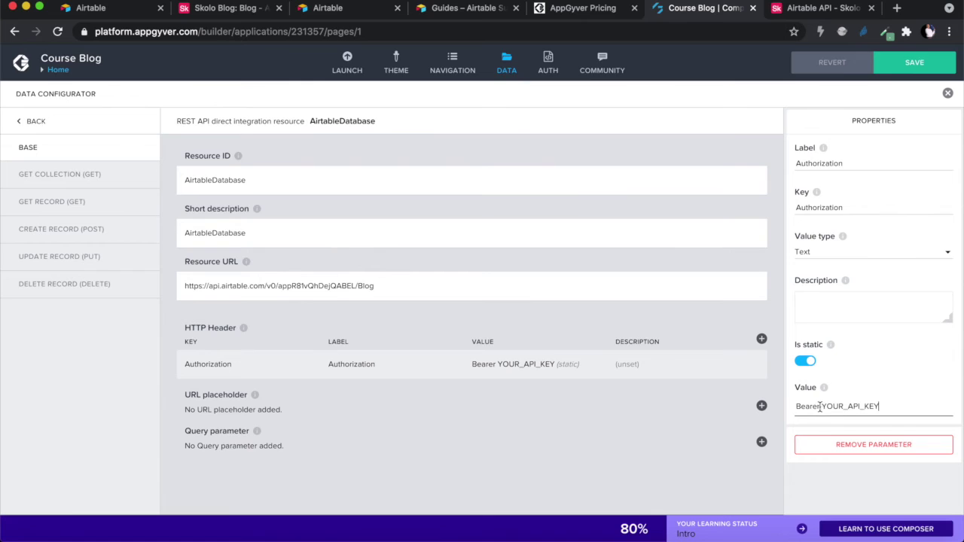
drag(822, 407, 881, 408)
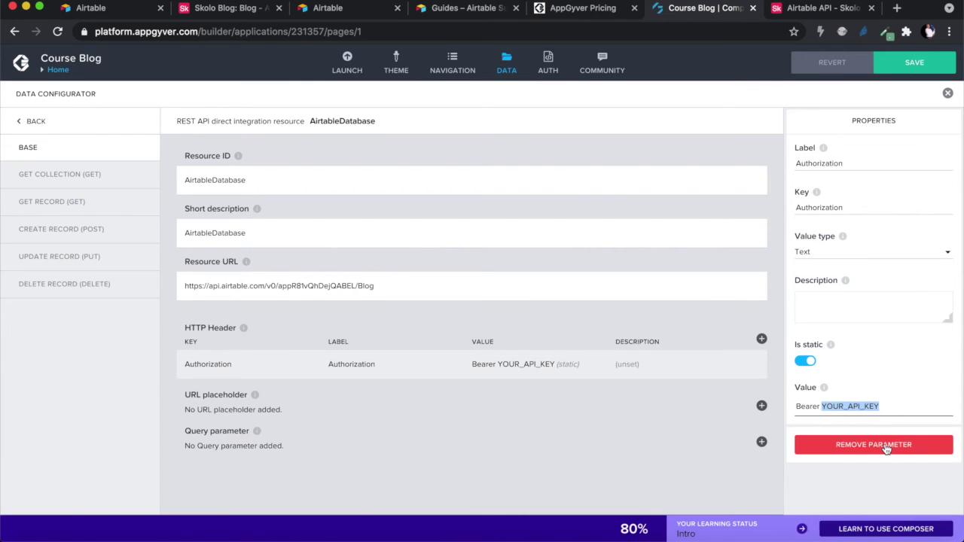
click(814, 9)
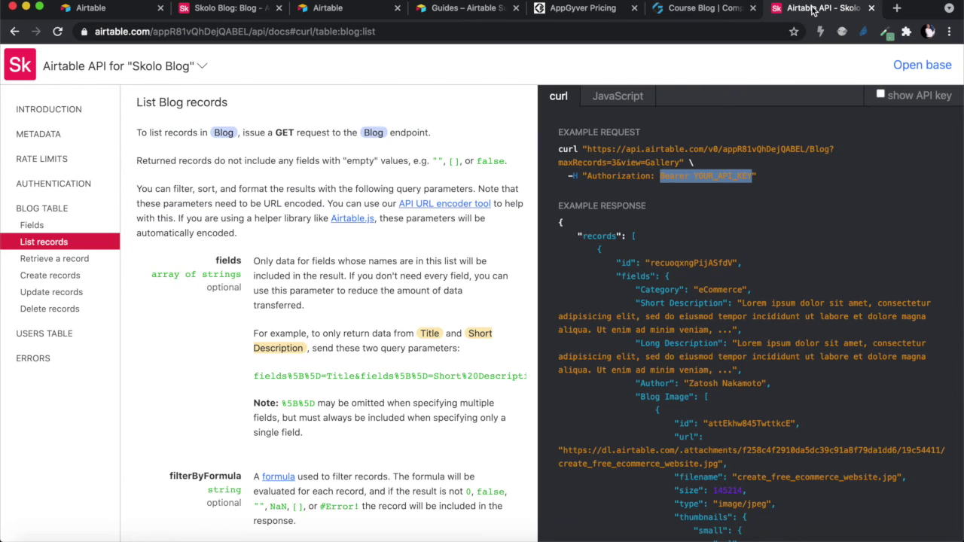
click(237, 13)
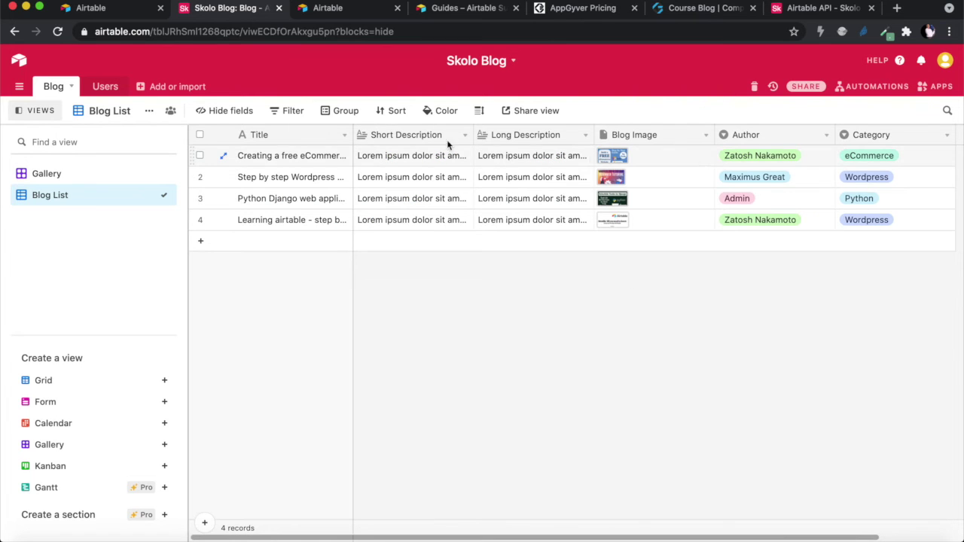
Replace YOUR_API_KEY with the personal API key from the Airtable account page and save.
click(945, 65)
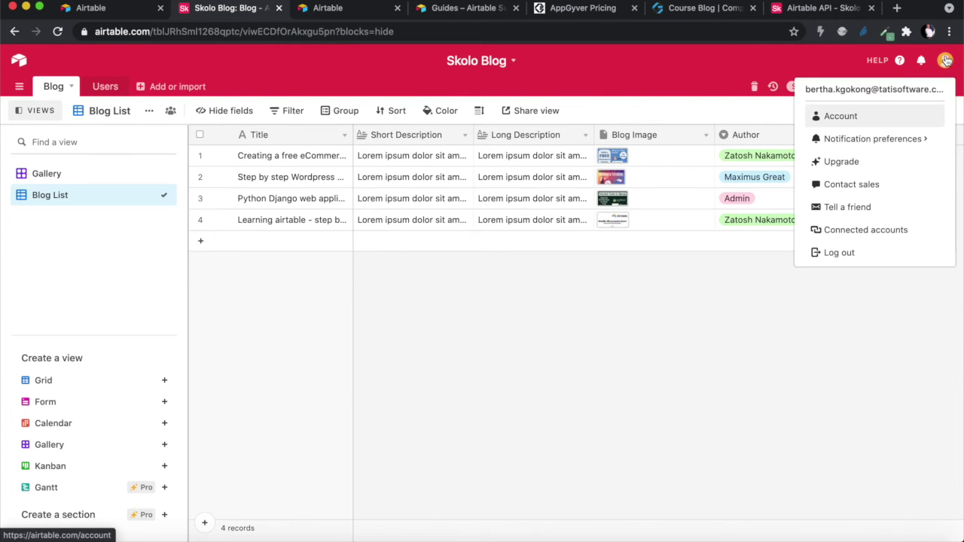
right_click(833, 124)
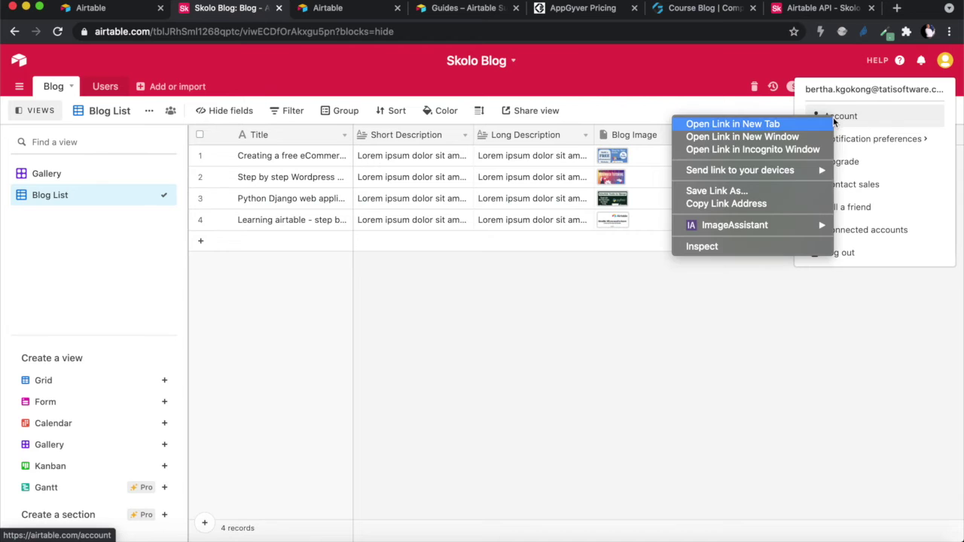
click(805, 124)
click(304, 8)
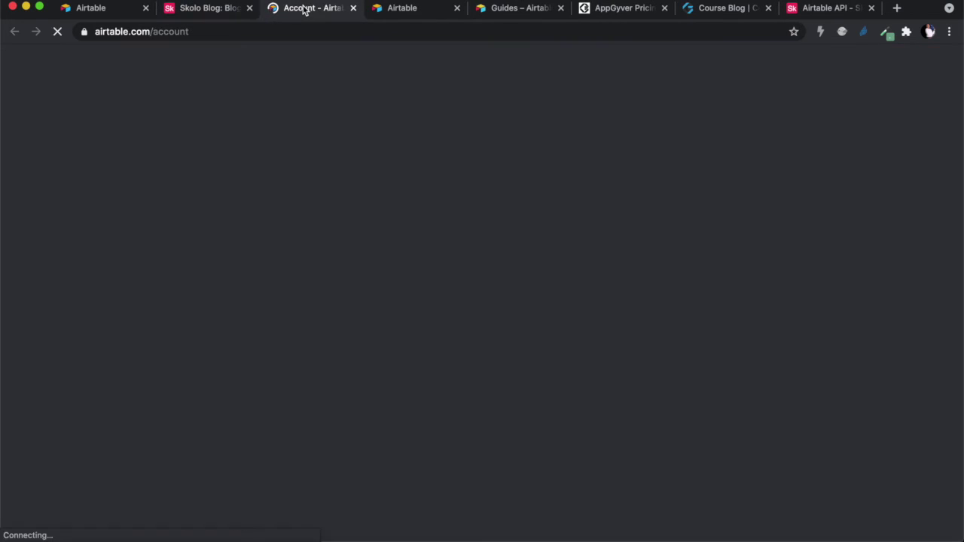
scroll(452, 256, down, 2)
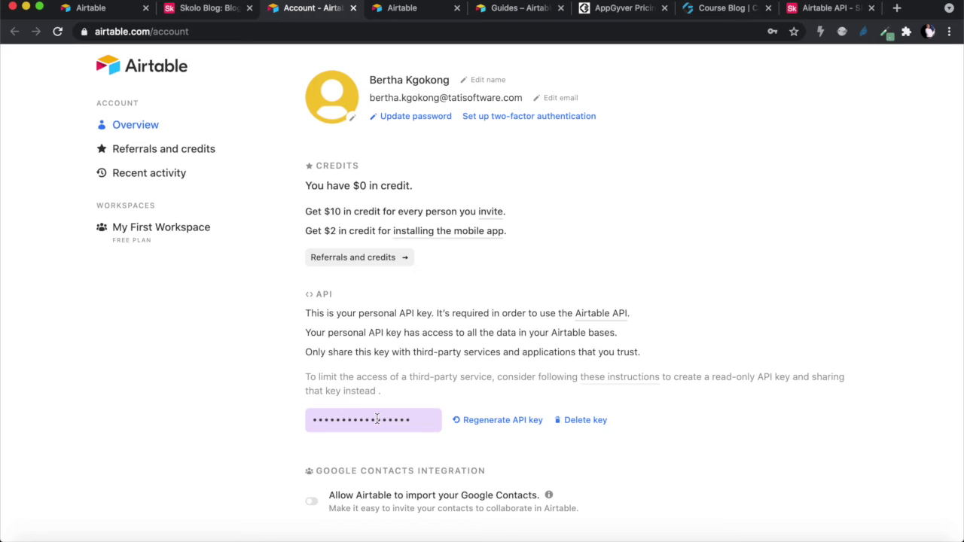
click(376, 420)
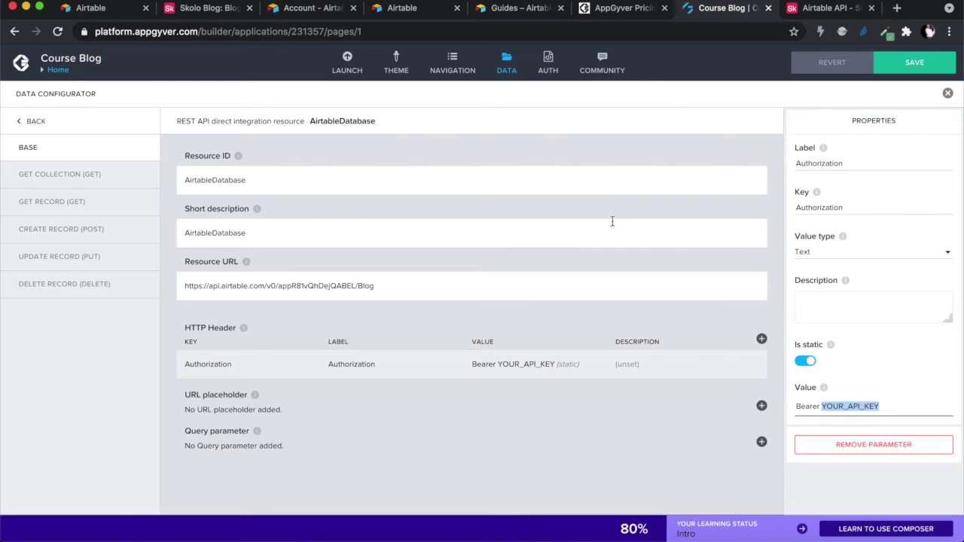
key(super+v)
key(super+s)
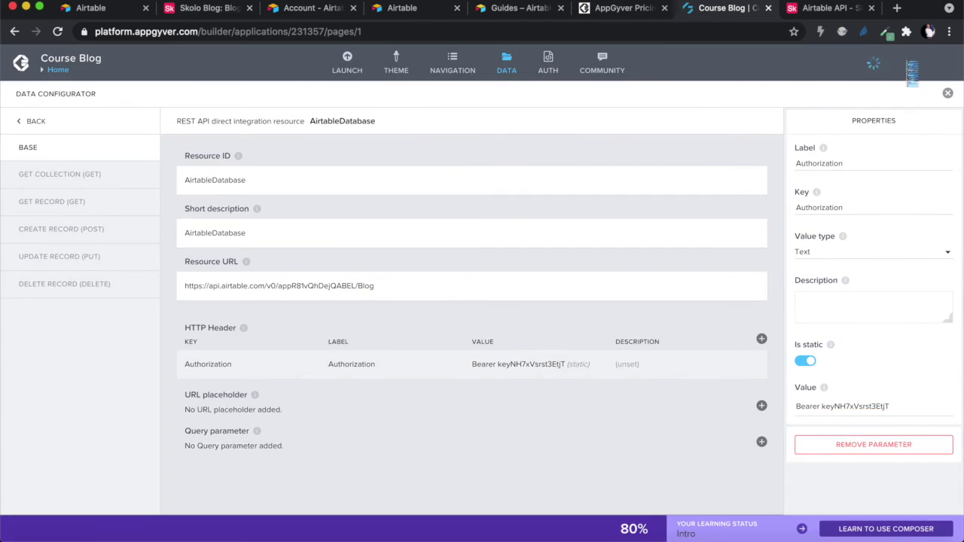
Open the GET COLLECTION (GET) method configuration in the Data Configurator.
click(53, 178)
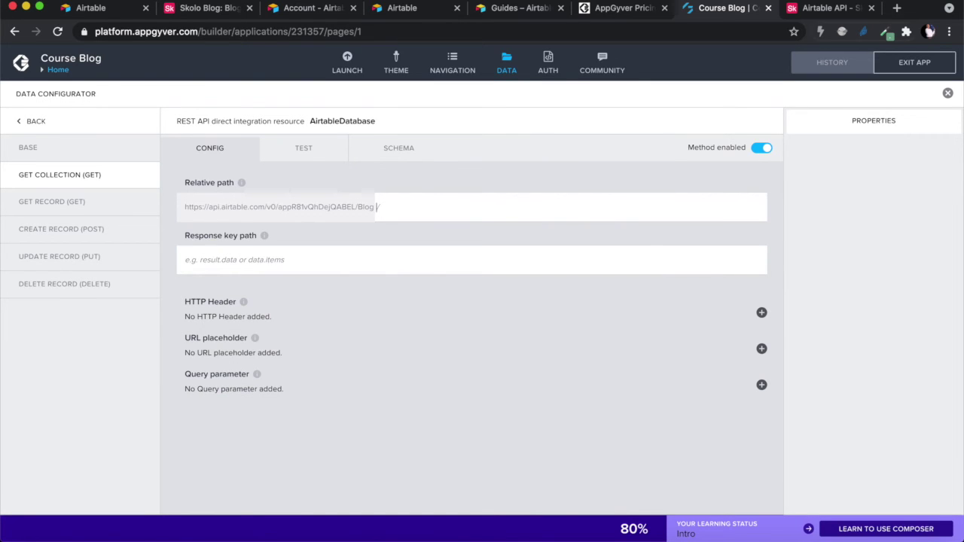
Copy the maxRecords parameter name from the example request in the API docs.
click(828, 8)
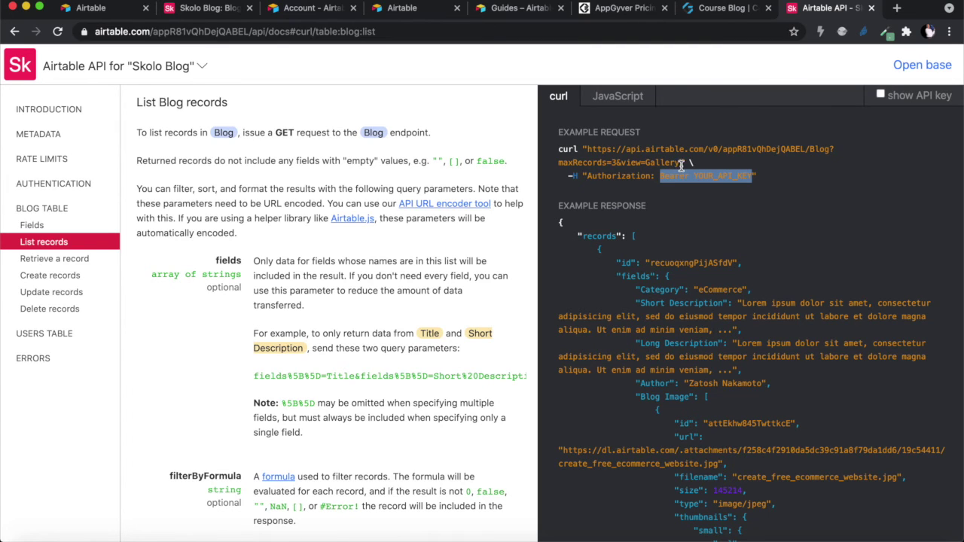
drag(560, 164, 615, 162)
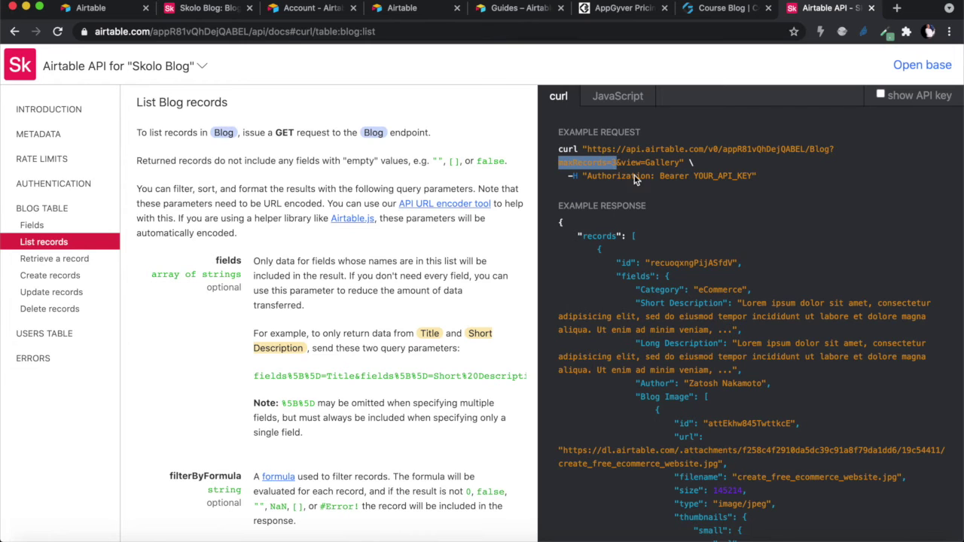
drag(620, 164, 680, 162)
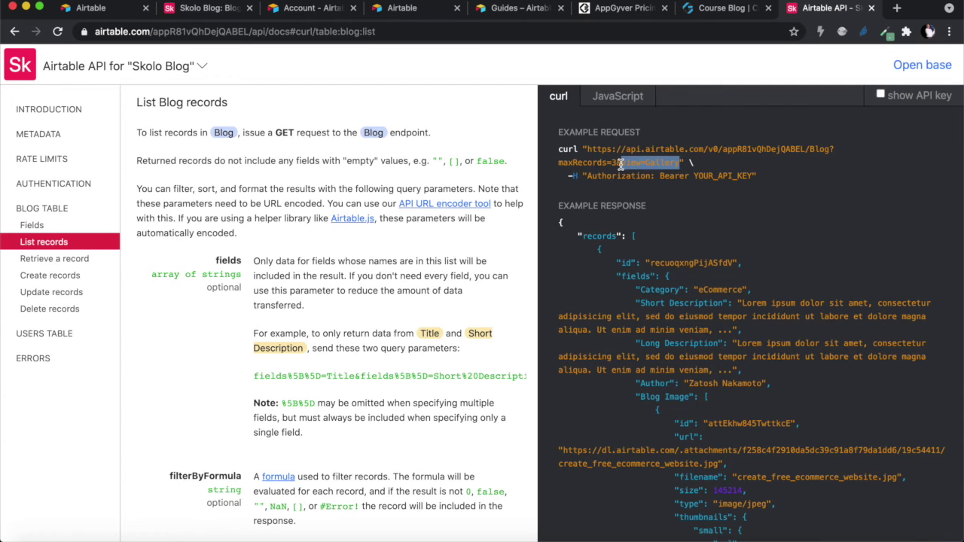
click(608, 164)
drag(579, 163, 553, 166)
key(super+c)
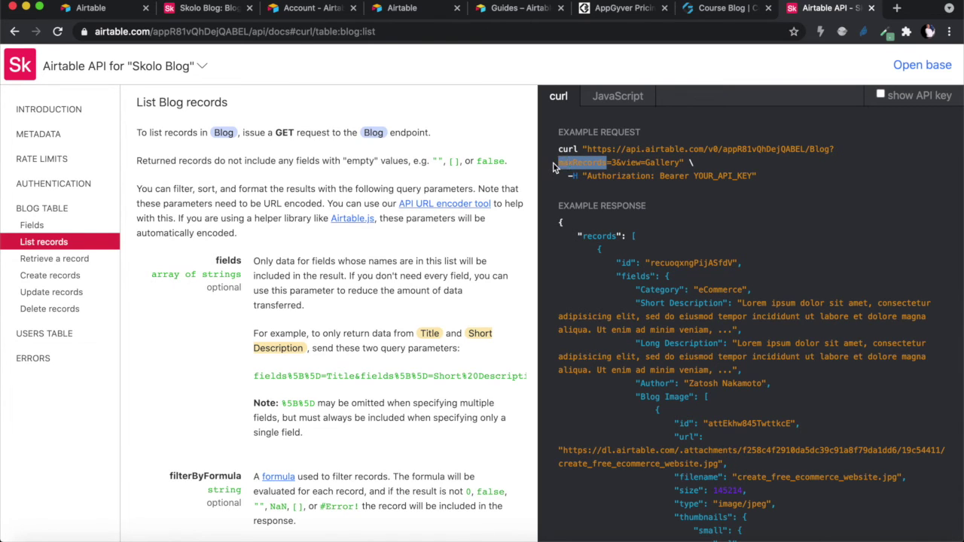
Add a static maxRecords query parameter with value 5 and save the app.
click(722, 7)
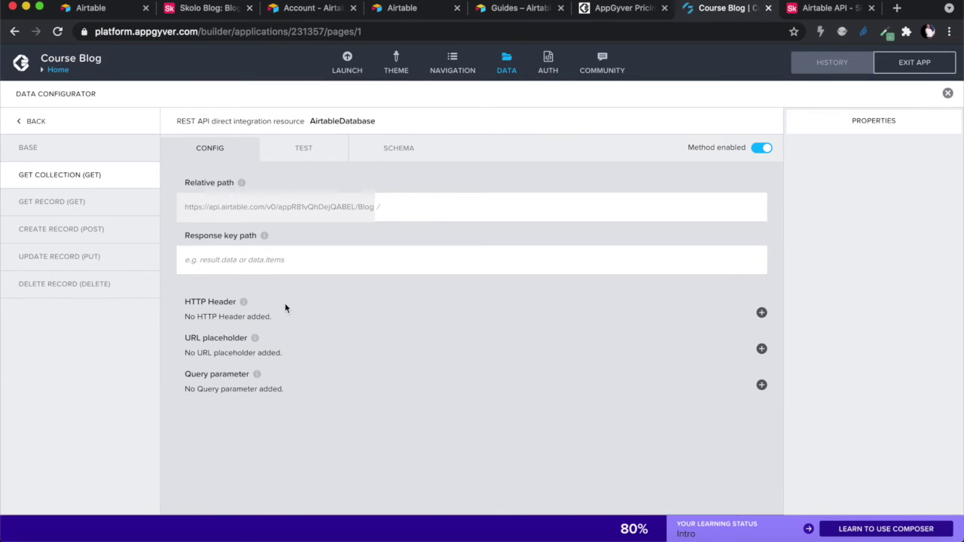
click(762, 385)
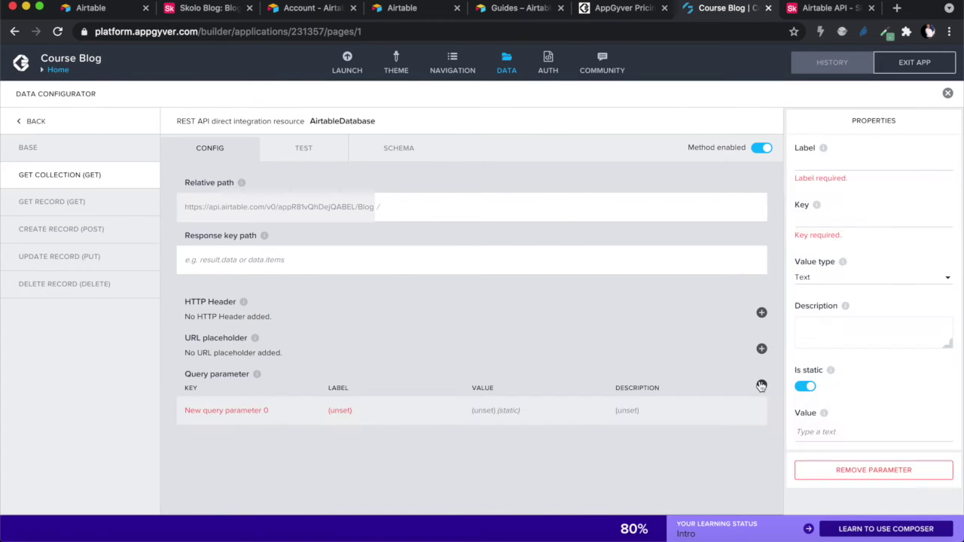
click(806, 165)
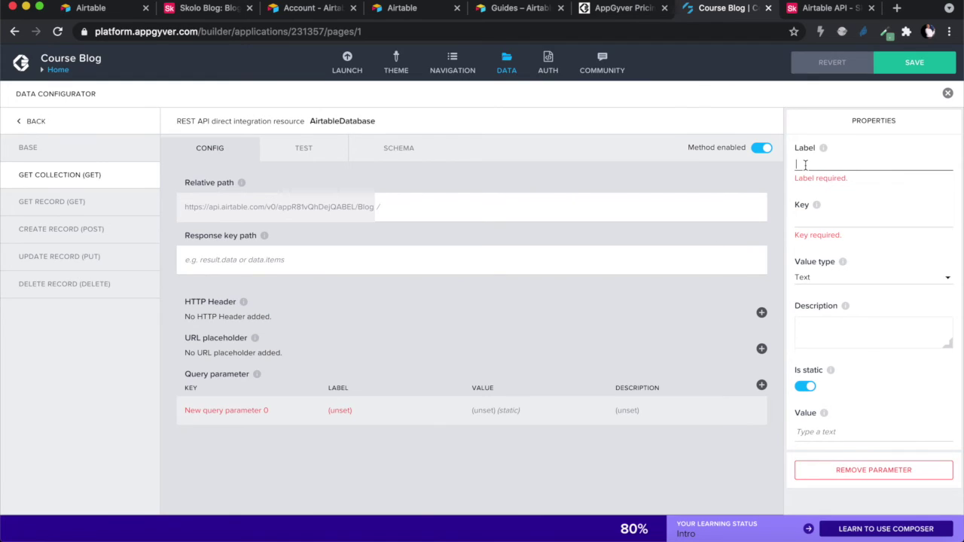
key(super+v)
click(816, 205)
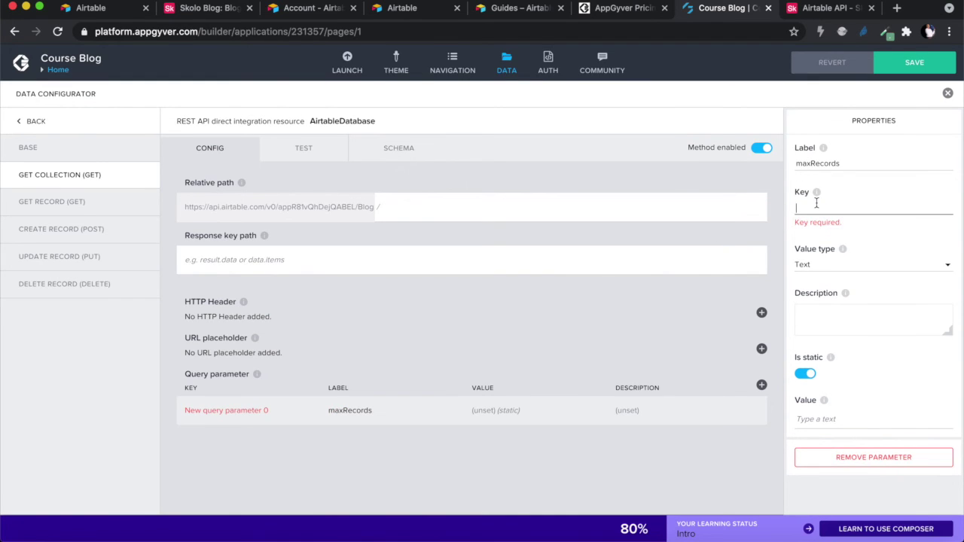
key(super+v)
click(825, 302)
key(super+v)
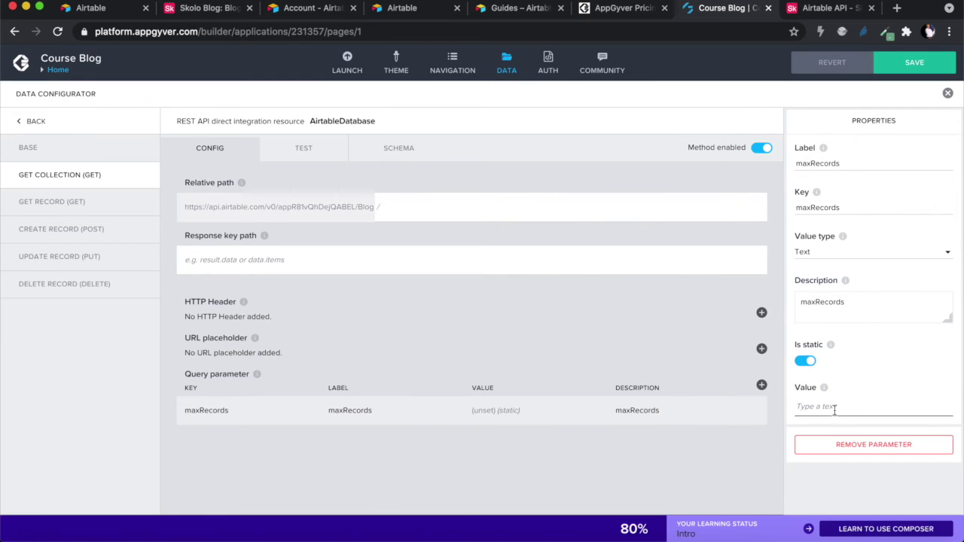
click(831, 407)
text(5)
click(911, 68)
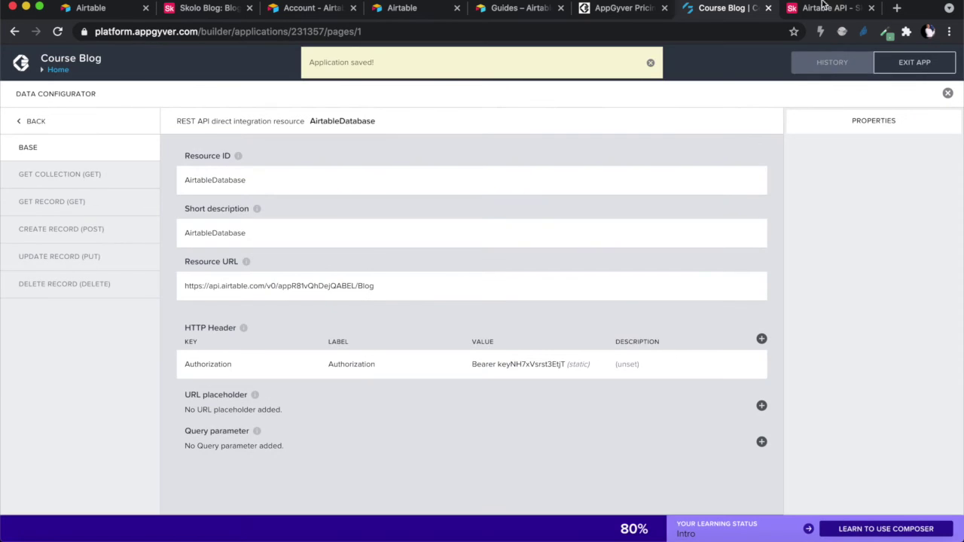
Copy the 'view' parameter name from the docs and return to the Get Collection configuration.
click(829, 8)
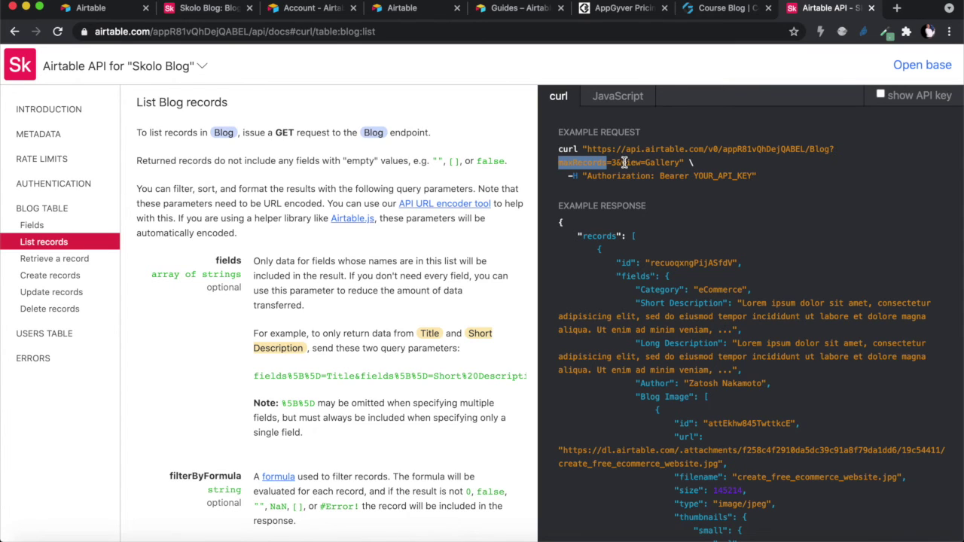
drag(621, 162, 638, 164)
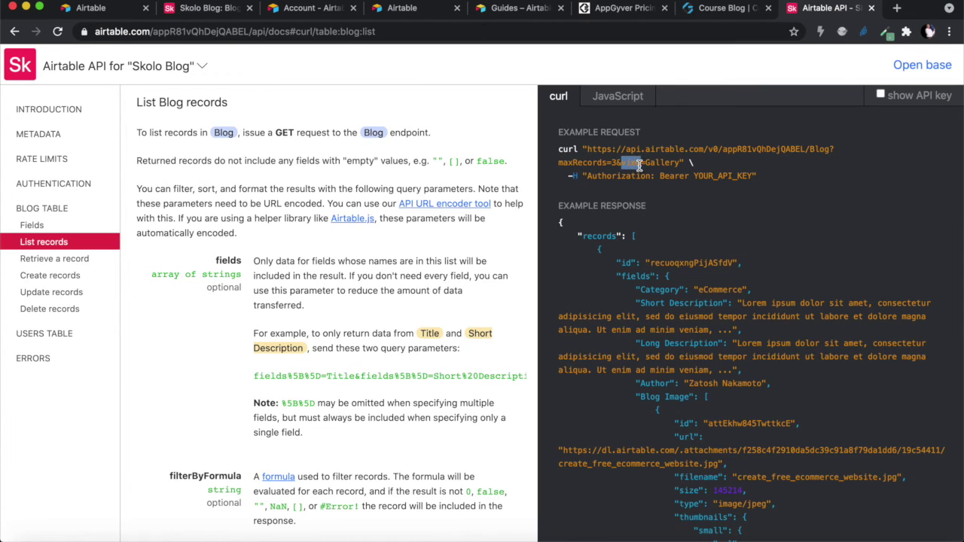
click(709, 9)
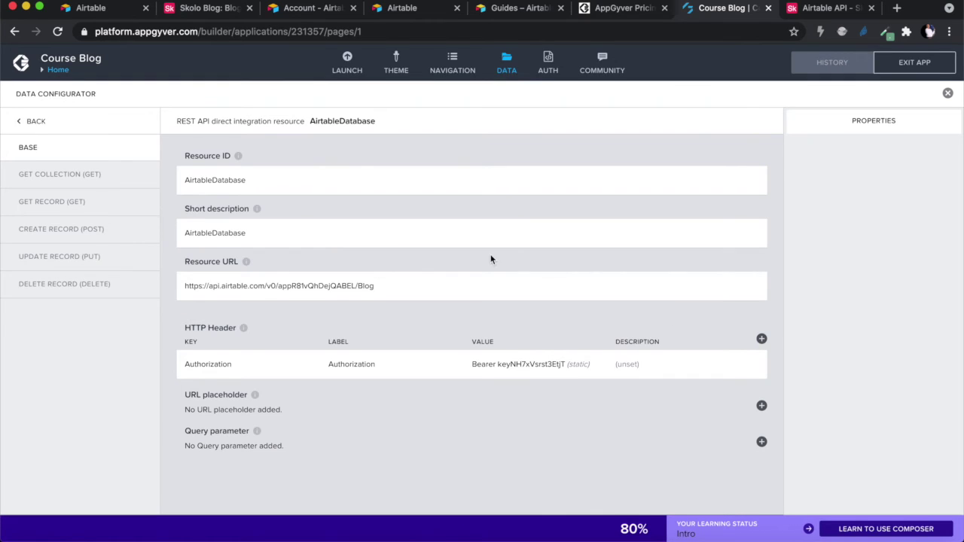
click(93, 179)
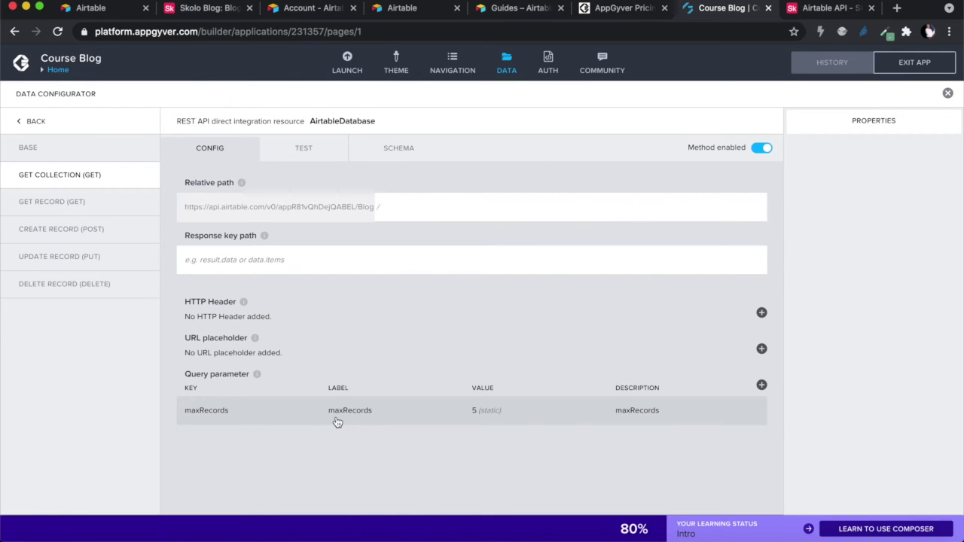
Add a query parameter with label, key and description all set to 'view'.
click(761, 385)
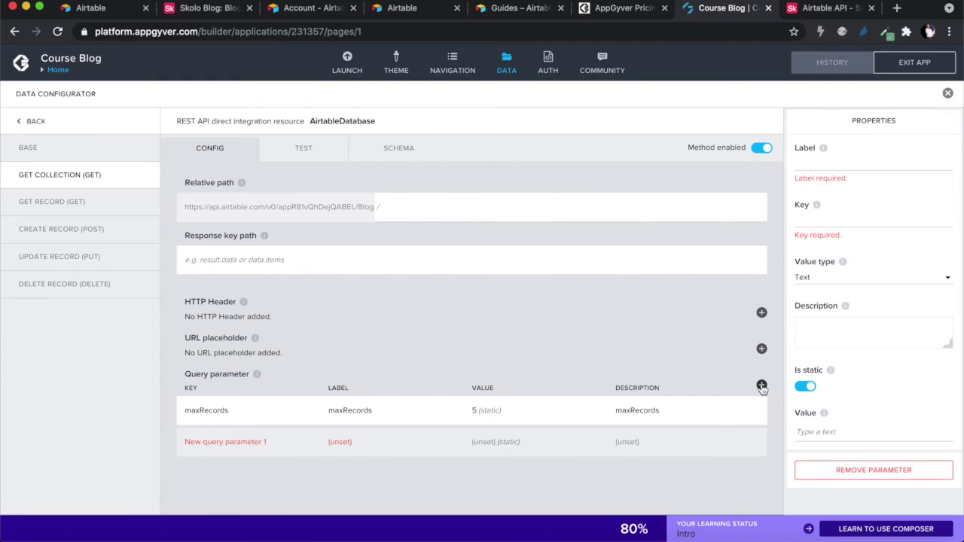
click(818, 162)
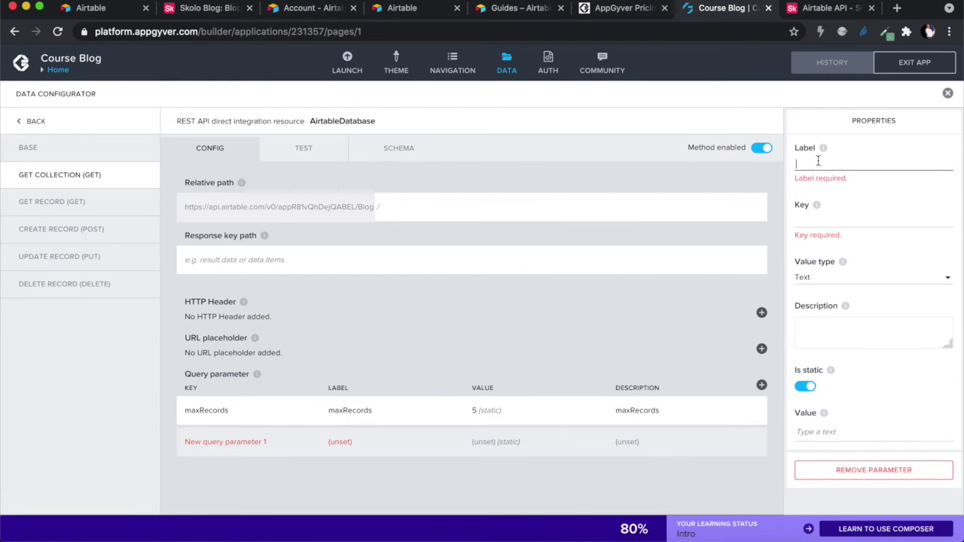
text(view)
click(836, 208)
text(view)
click(832, 301)
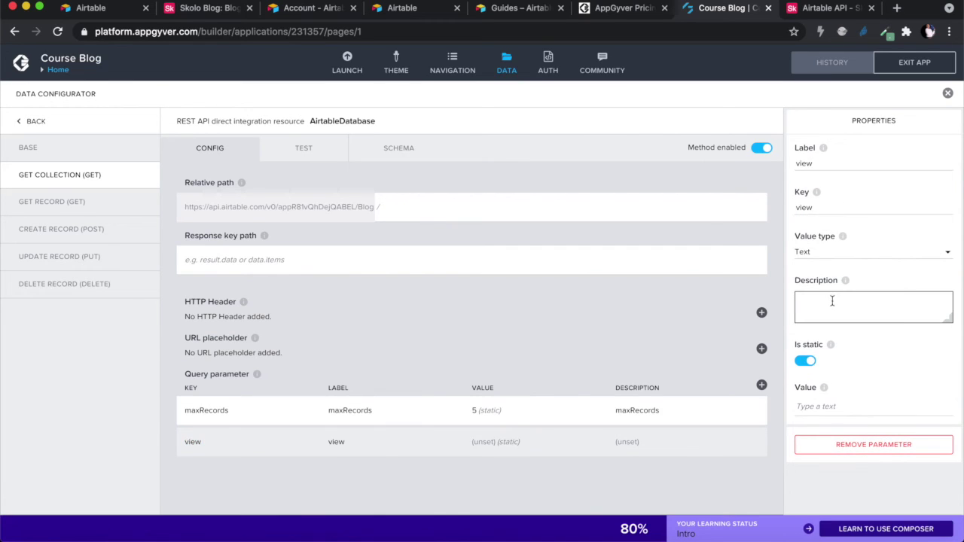
text(view)
click(836, 406)
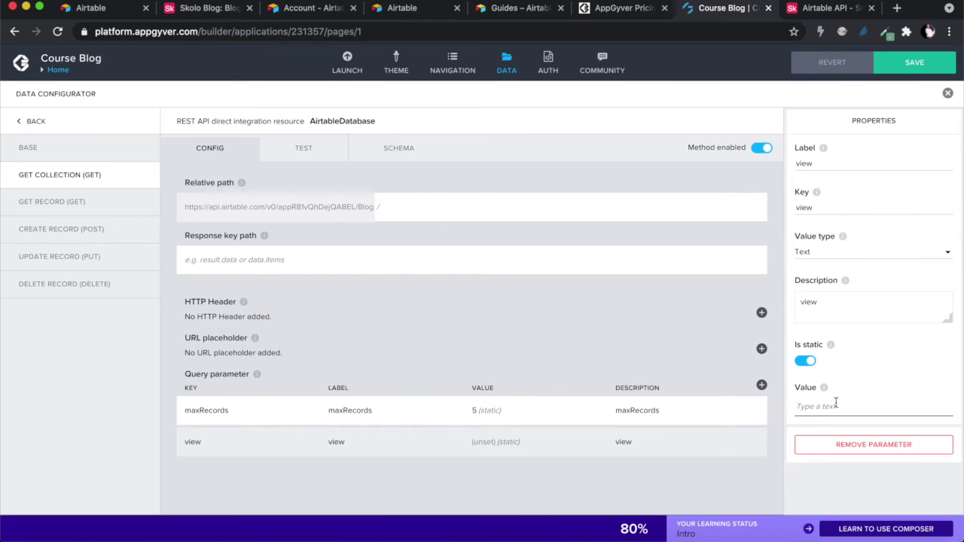
Set the view value to 'Gallery' from the docs, save, and add a blank HTTP header.
click(810, 9)
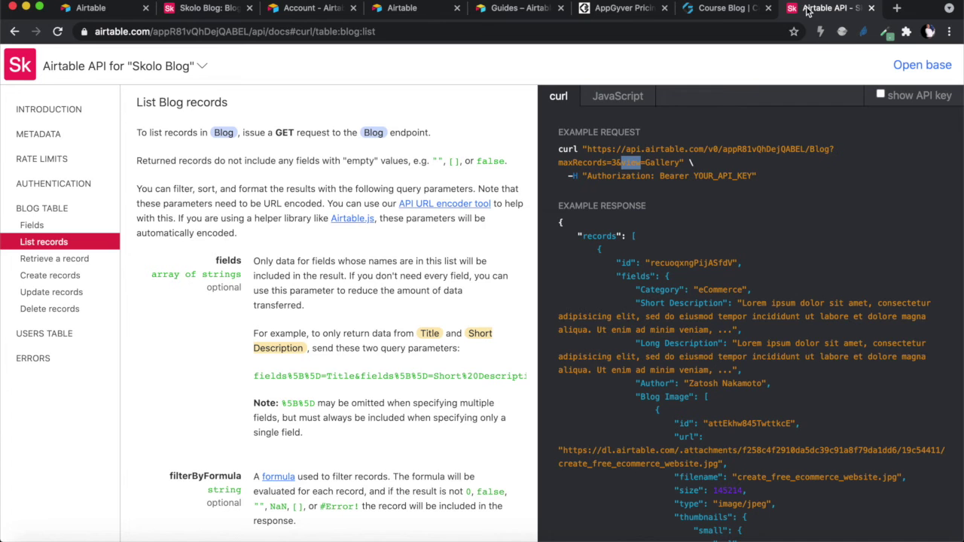
drag(645, 162, 680, 164)
key(super+c)
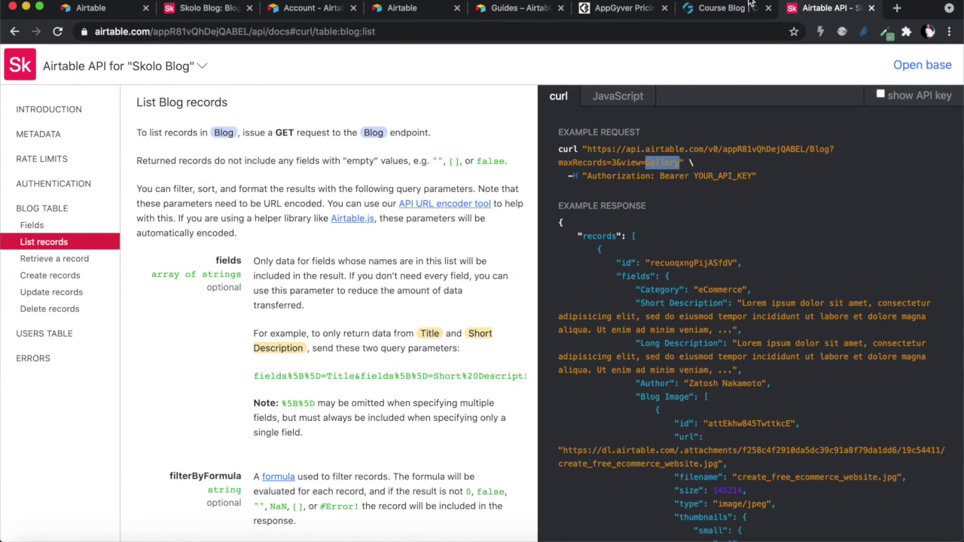
click(719, 9)
key(super+v)
click(832, 492)
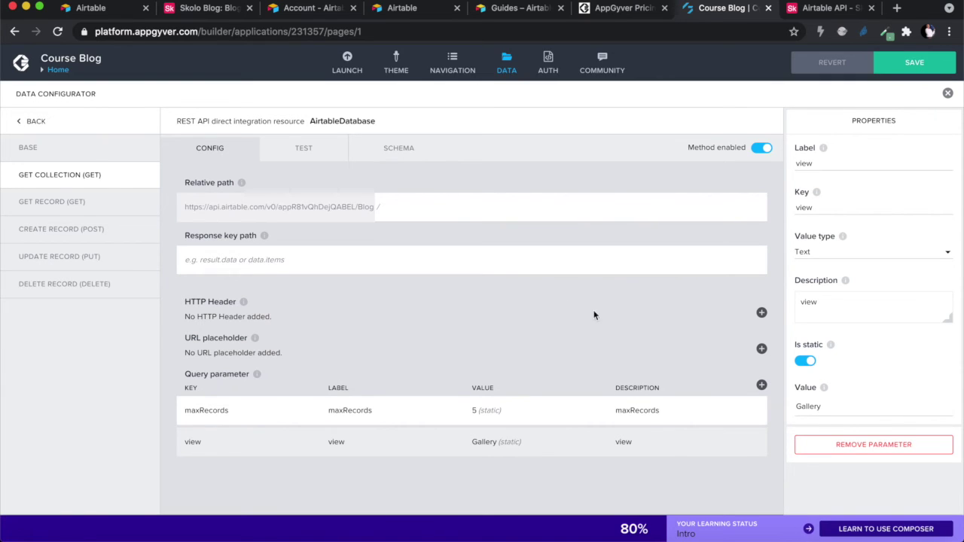
click(898, 62)
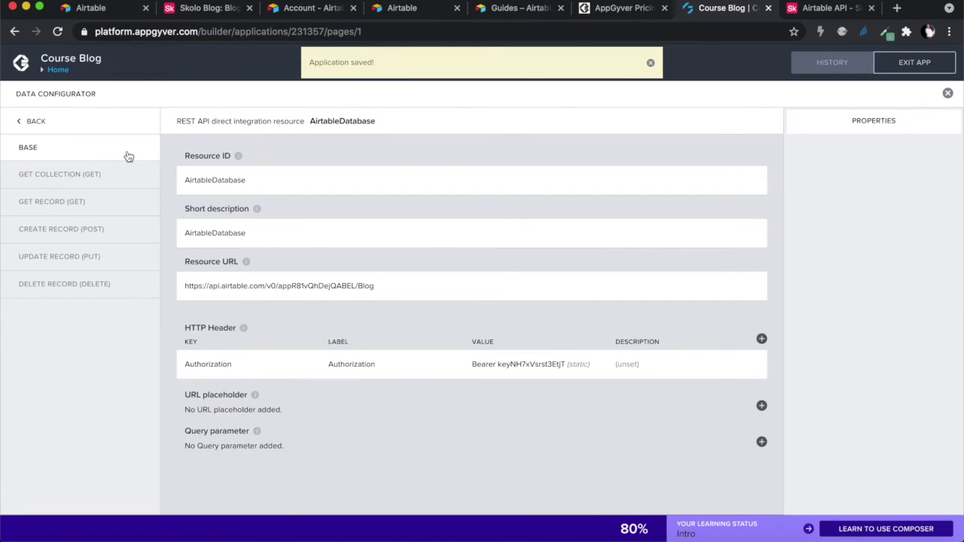
click(75, 176)
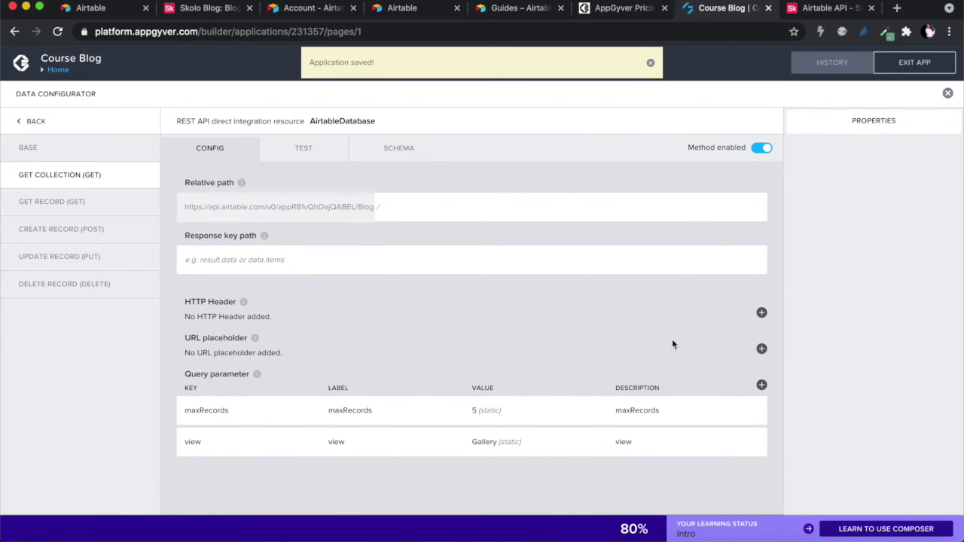
click(761, 313)
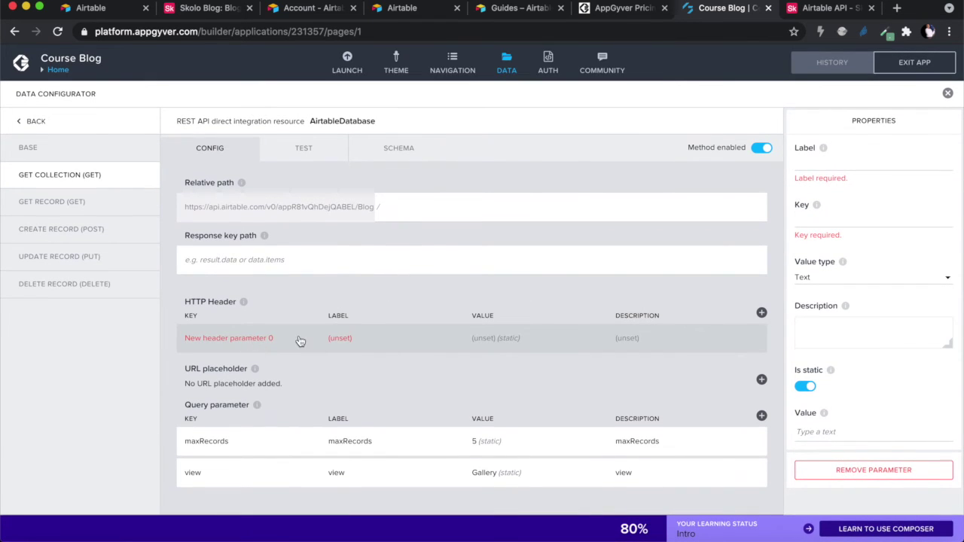
Fill the new HTTP header's label, key and description with 'Authorization' copied from the Airtable docs.
click(815, 170)
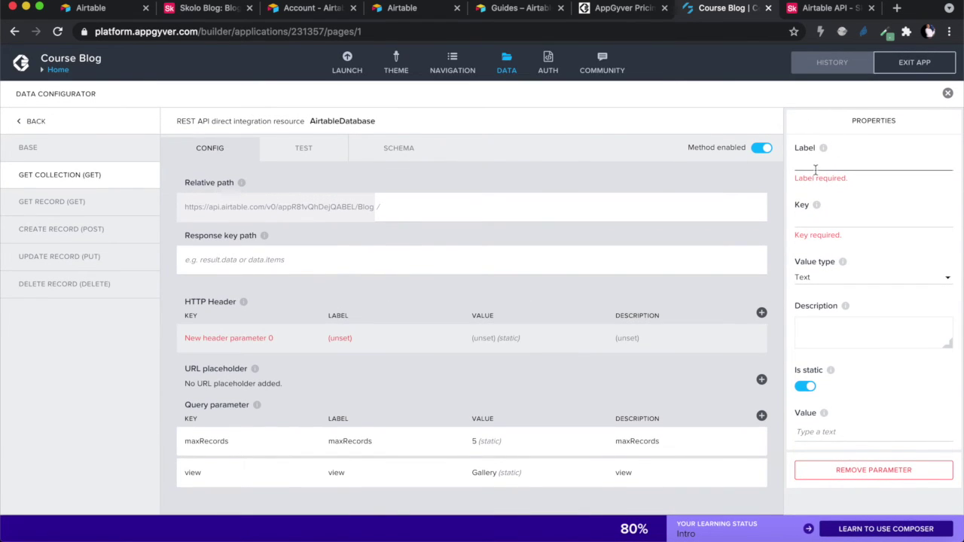
click(828, 9)
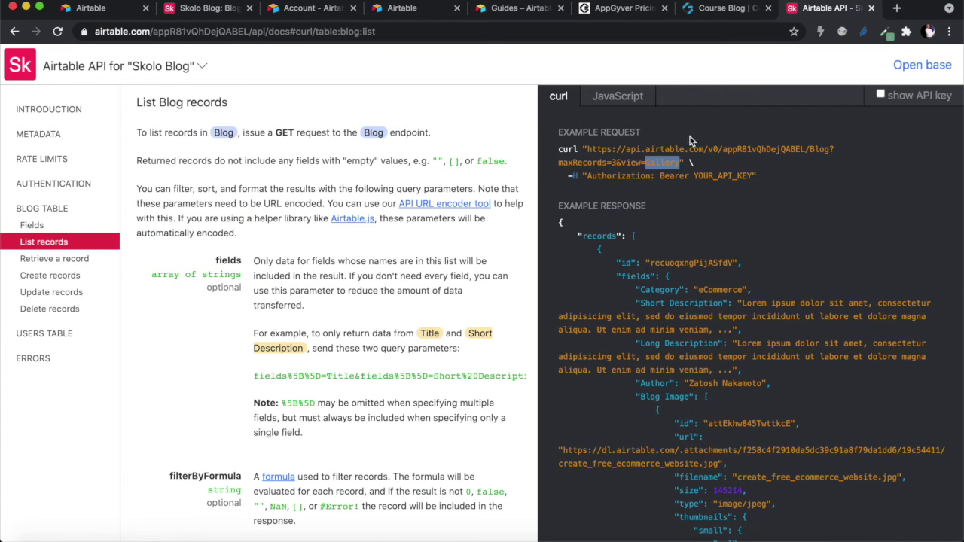
drag(586, 176, 650, 180)
key(super+c)
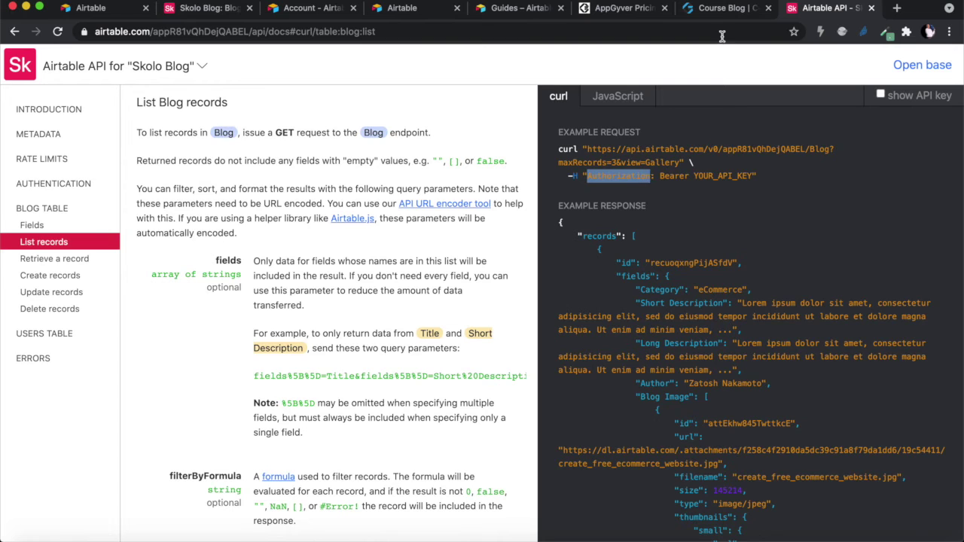
click(714, 9)
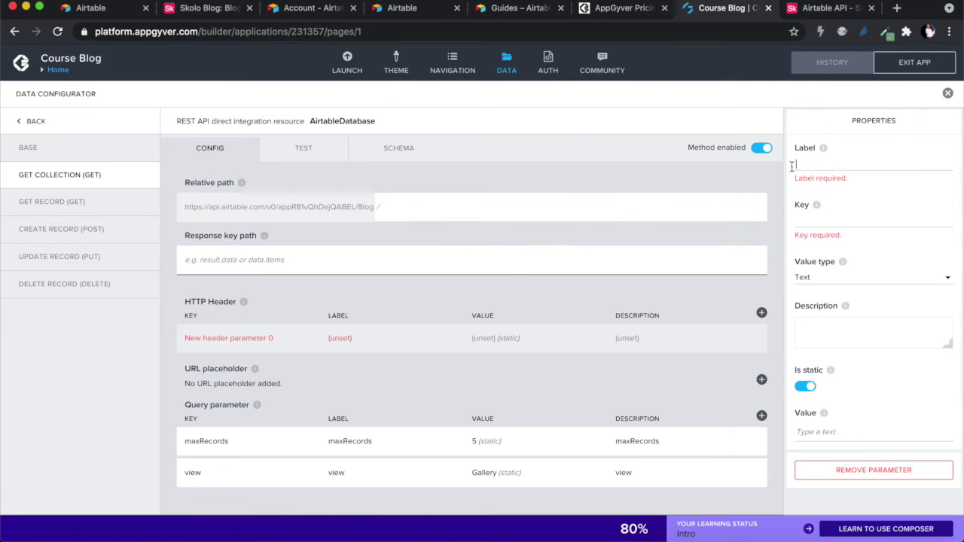
key(super+v)
click(833, 204)
key(super+v)
click(829, 309)
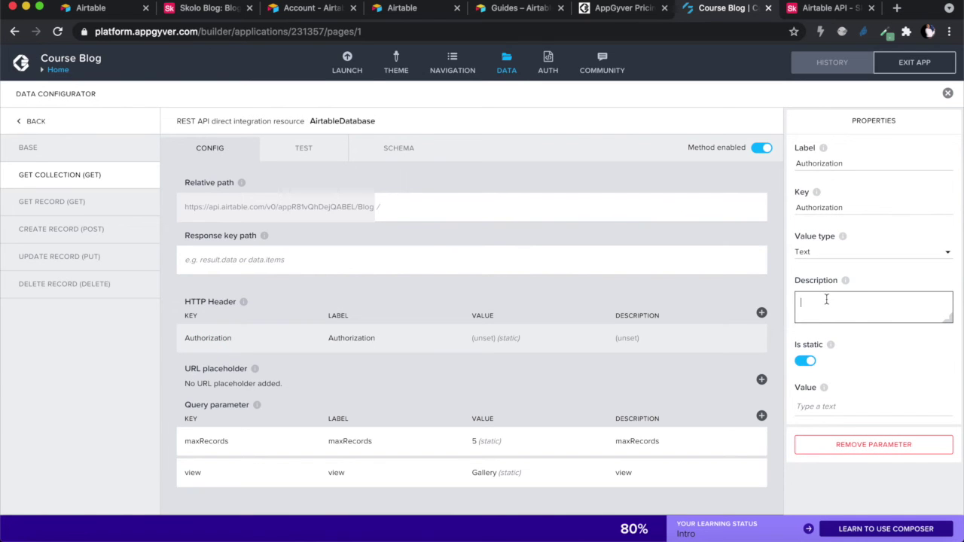
key(super+v)
Paste 'Bearer YOUR_API_KEY' from the Airtable example request as the header value.
click(831, 407)
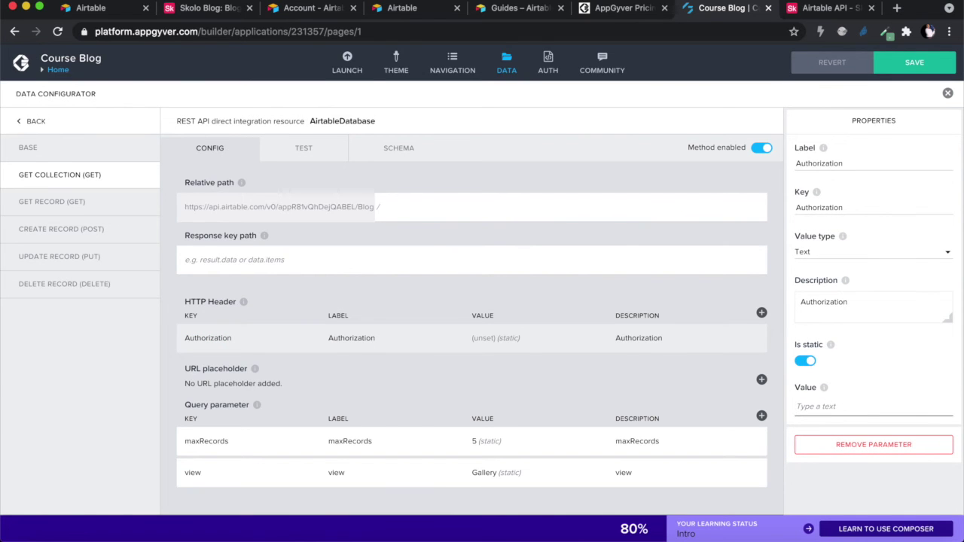
click(811, 9)
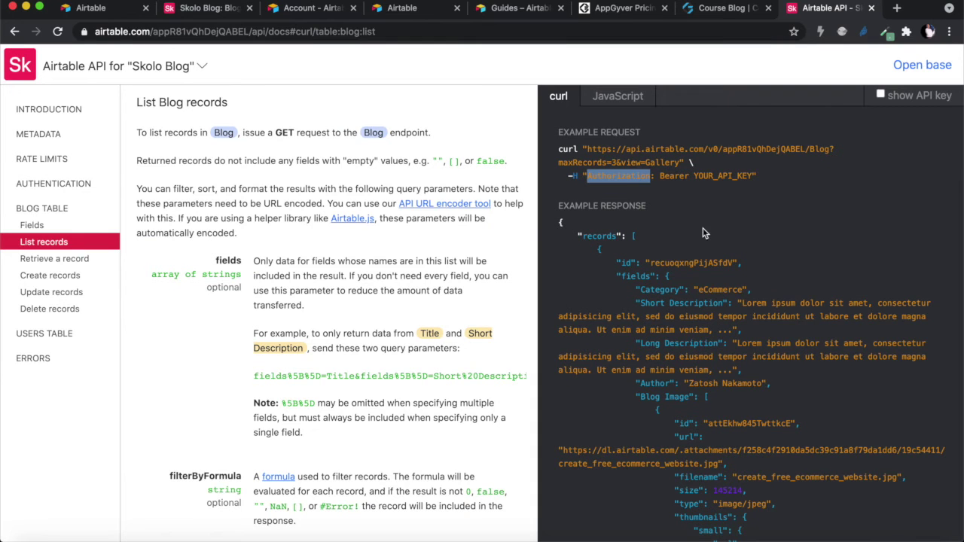
click(658, 176)
drag(659, 175, 754, 177)
key(super+c)
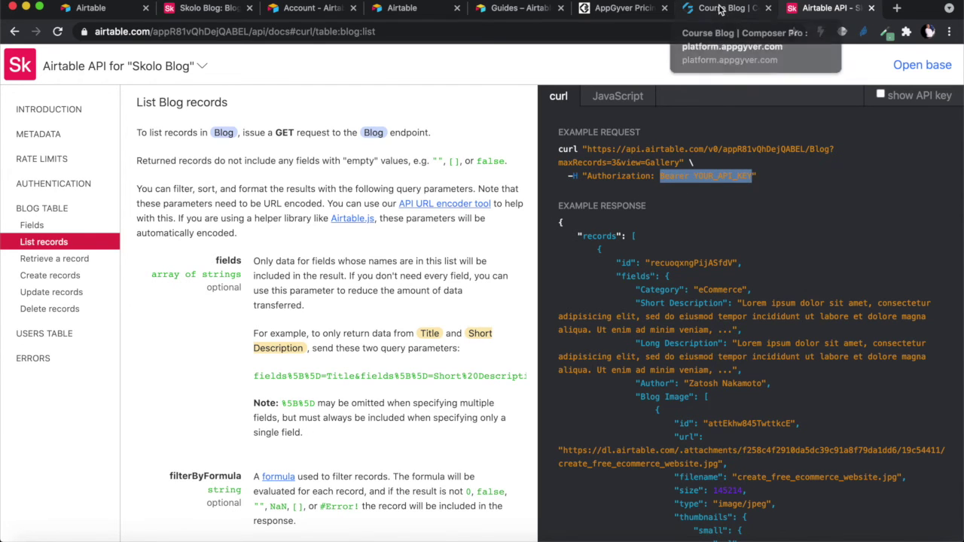
click(745, 8)
click(817, 407)
key(super+v)
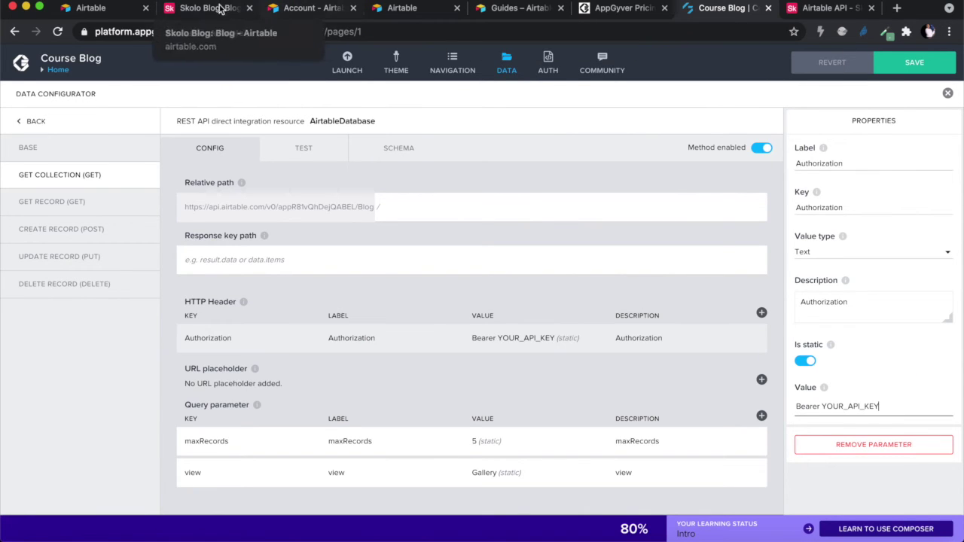
Replace the placeholder with the personal Airtable API key after 'Bearer' and save the app.
click(309, 7)
click(426, 421)
key(super+c)
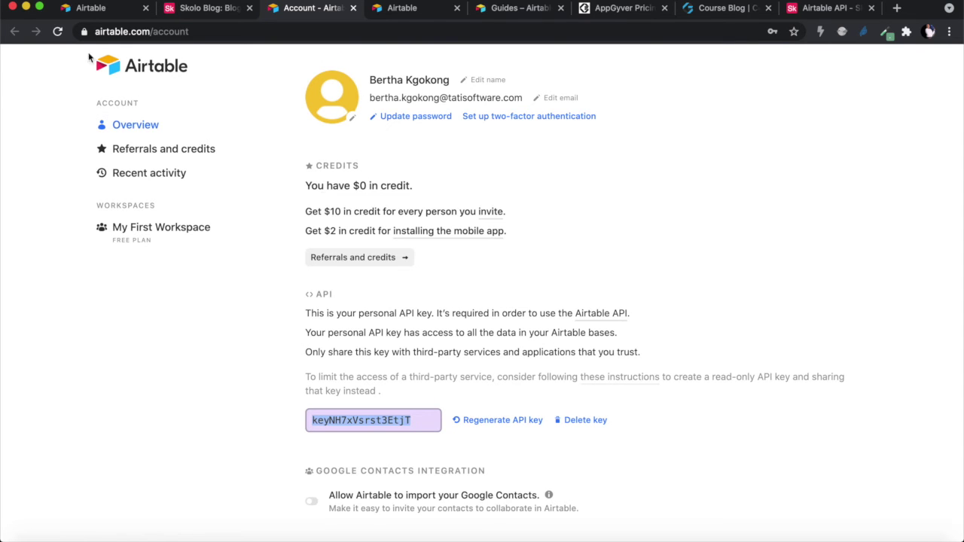
click(206, 9)
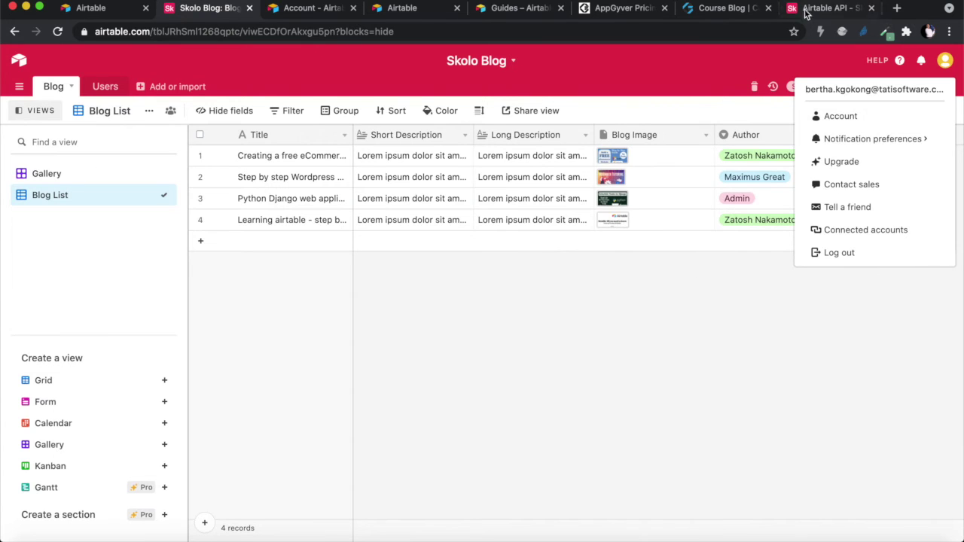
click(736, 9)
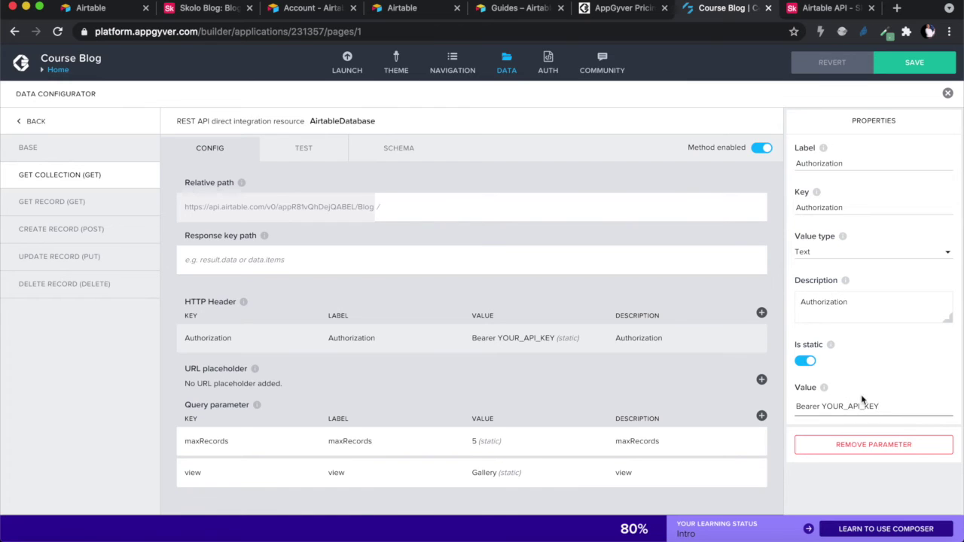
key(BackSpace)
key(BackSpace)
key(BackSpace)
key(BackSpace)
key(BackSpace)
key(BackSpace)
key(super+v)
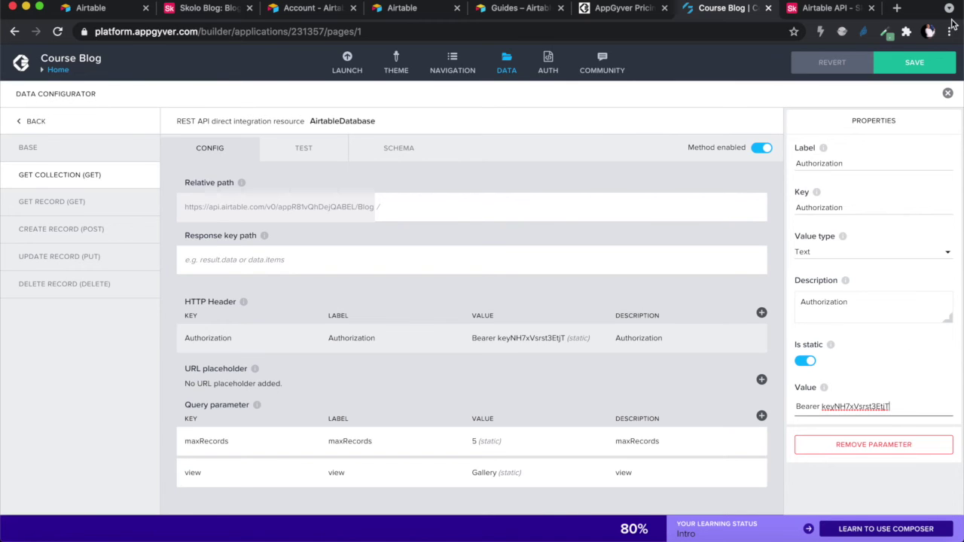
click(916, 69)
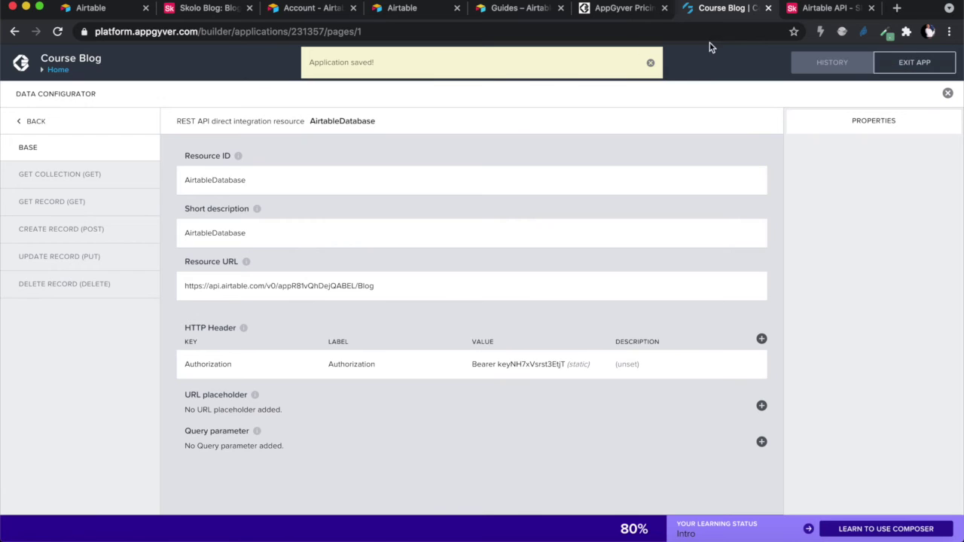
click(70, 176)
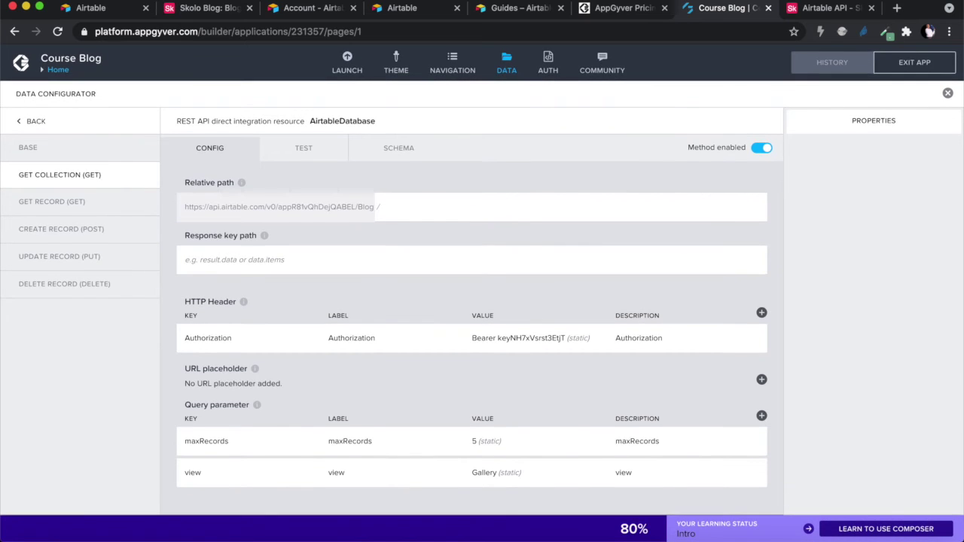
Read the List records example response in the Airtable docs, showing entries nested under 'records'.
click(832, 8)
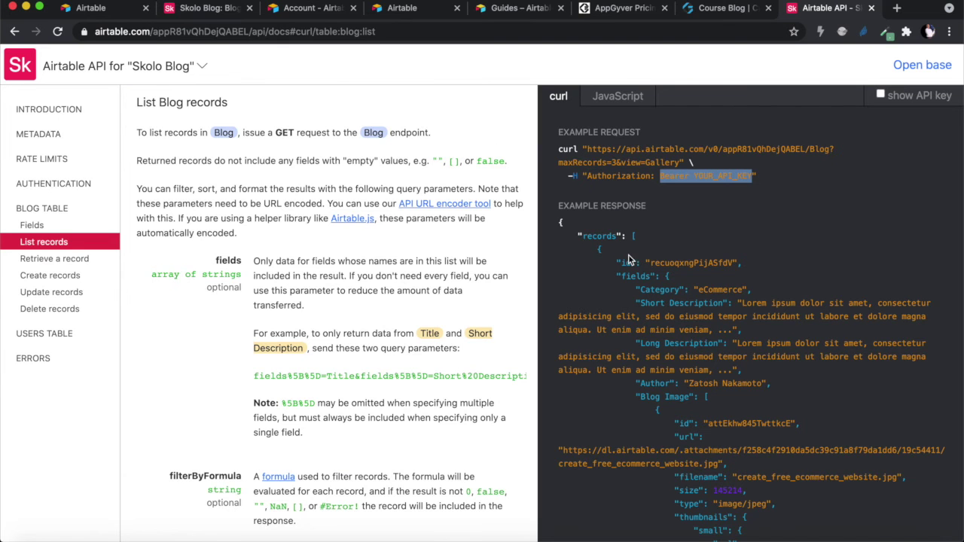
scroll(629, 260, down, 1)
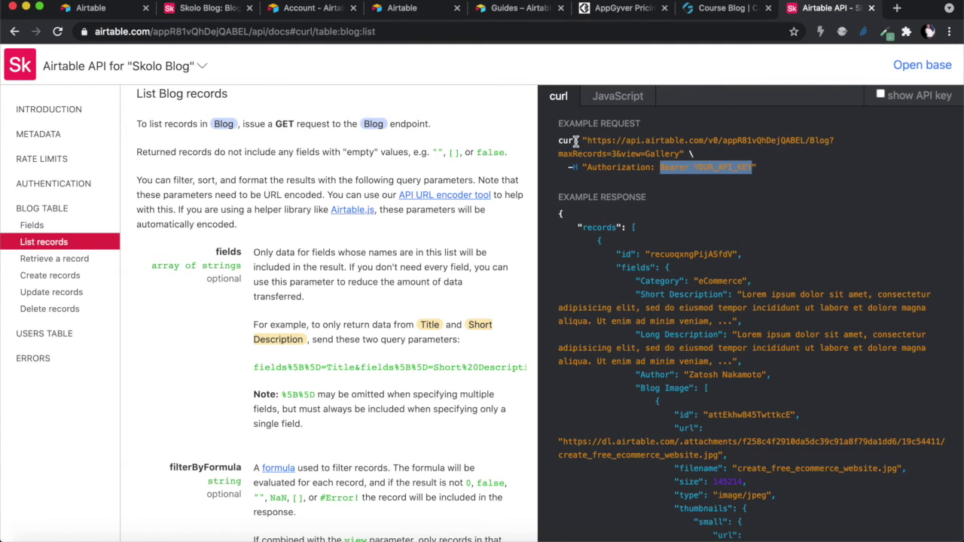
scroll(616, 223, down, 1)
scroll(615, 223, down, 1)
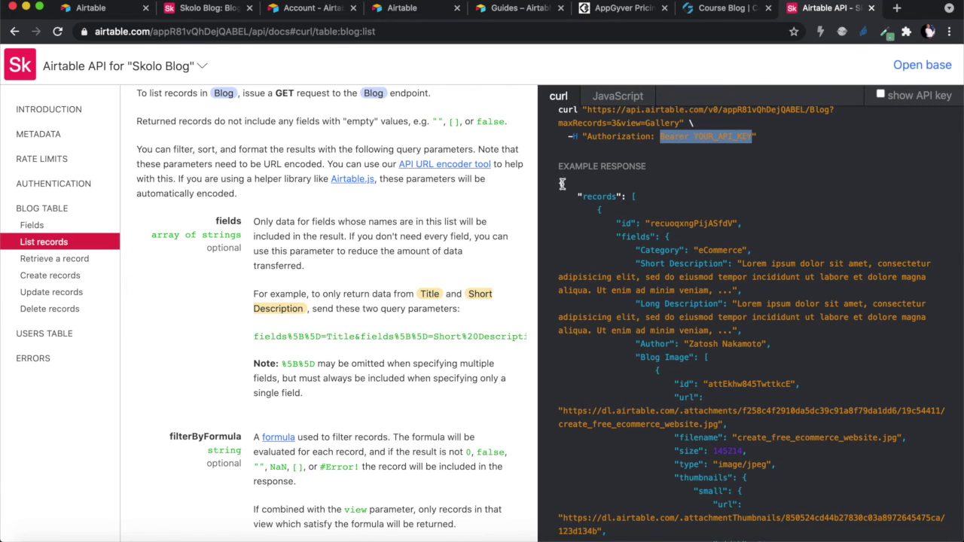
scroll(578, 236, down, 5)
scroll(577, 239, up, 6)
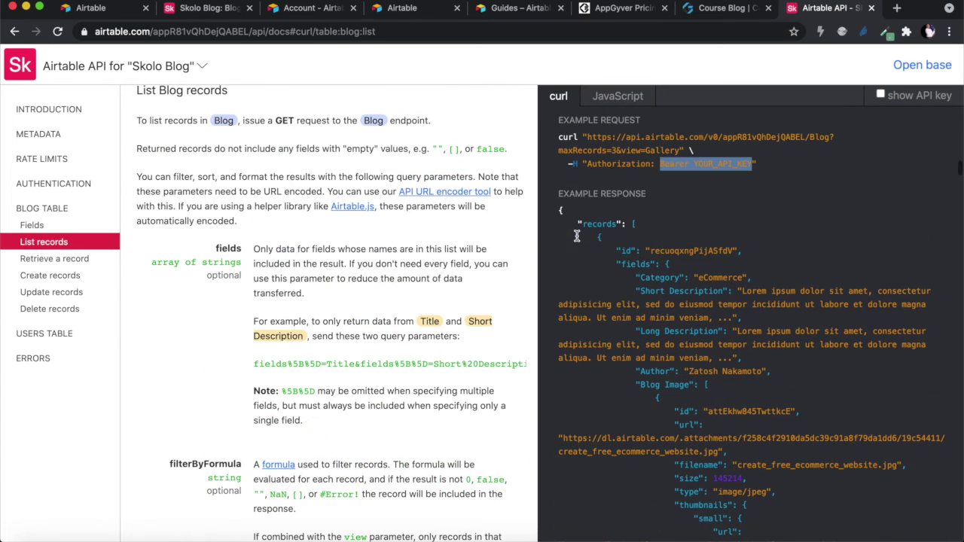
scroll(623, 270, down, 2)
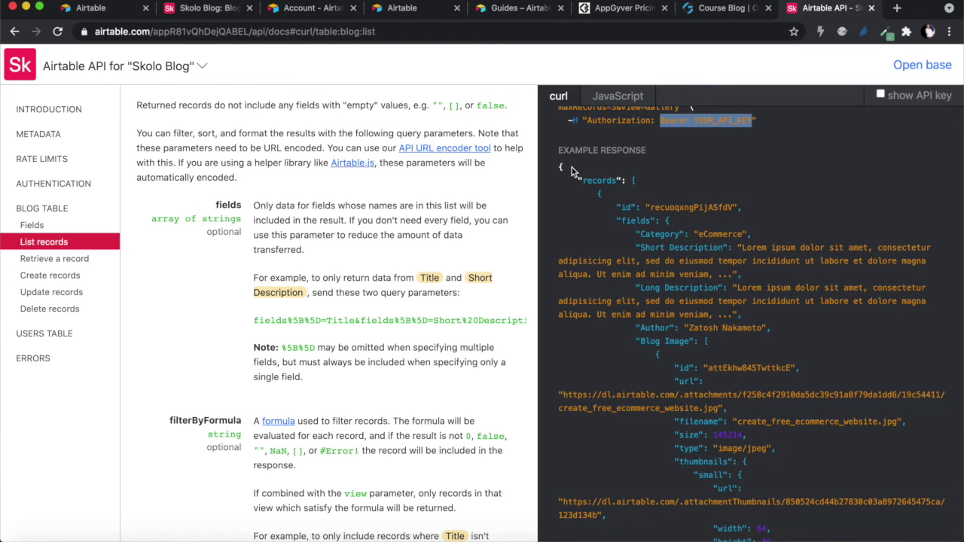
click(734, 9)
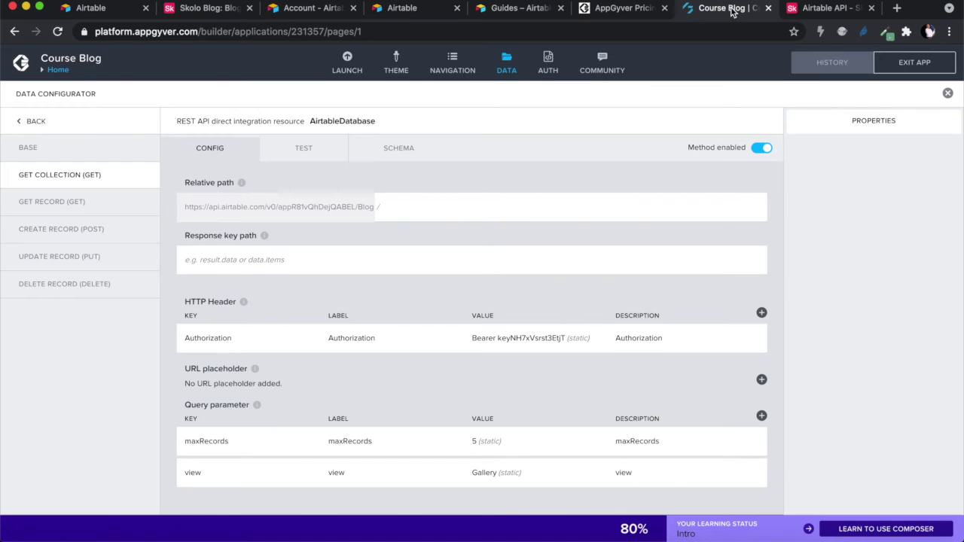
Run a test call, then paste 'records' from the API docs into the Response key path field.
click(303, 150)
click(267, 187)
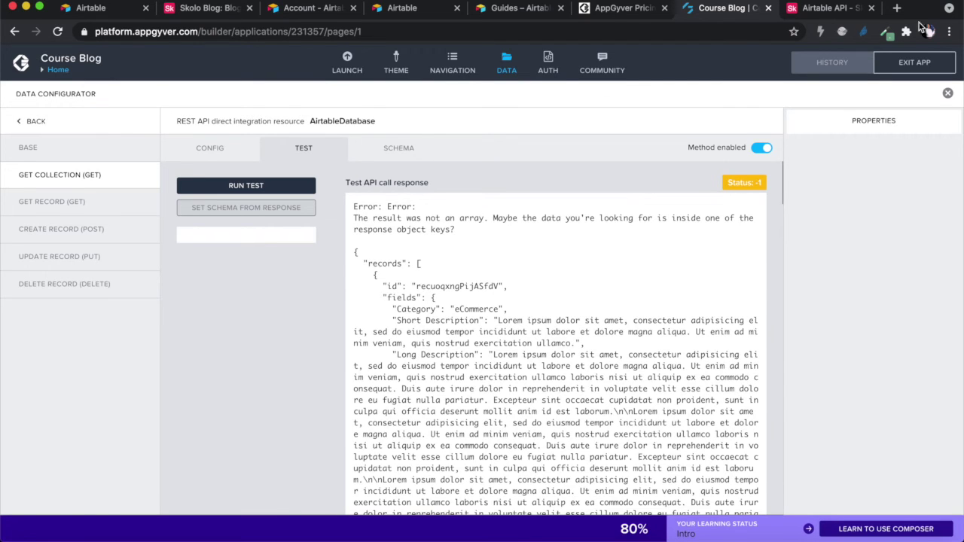
click(828, 9)
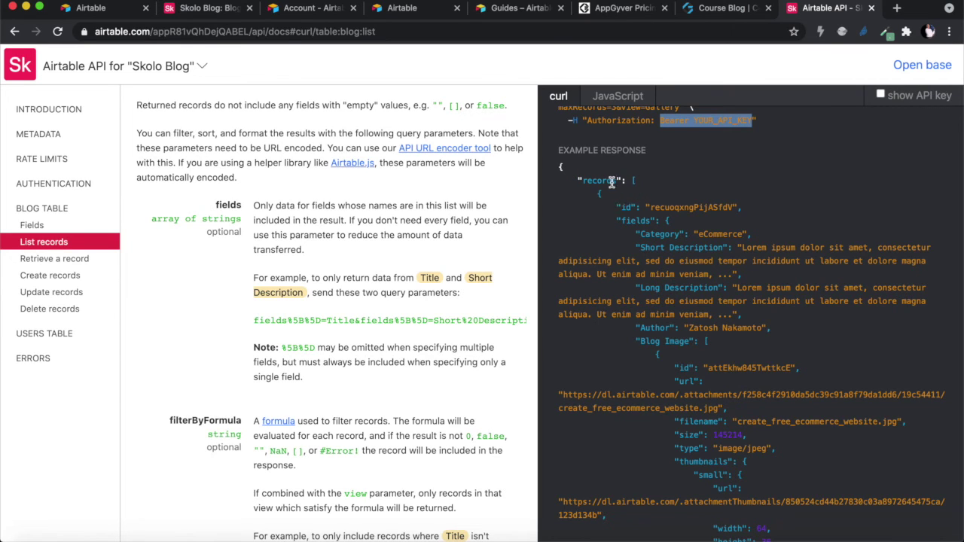
drag(618, 181, 581, 183)
key(super+c)
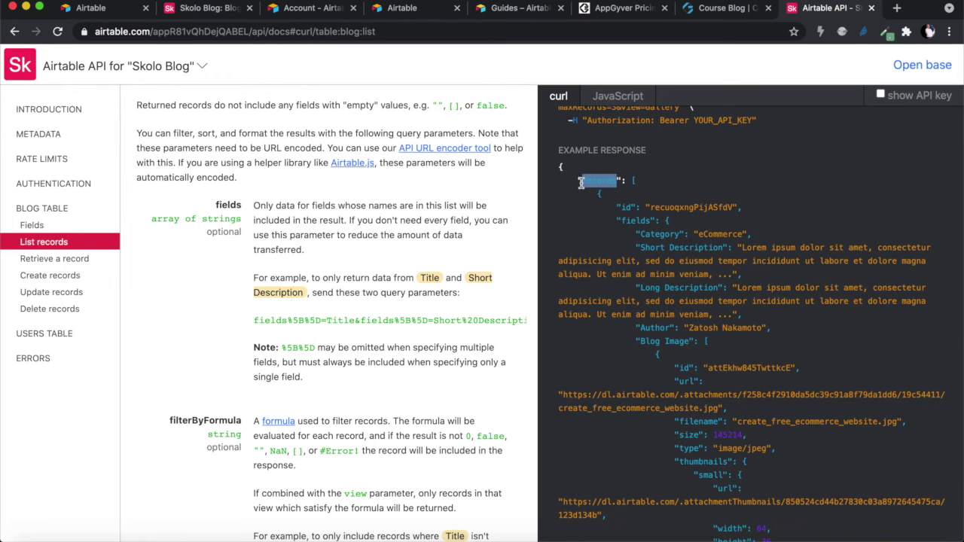
click(727, 9)
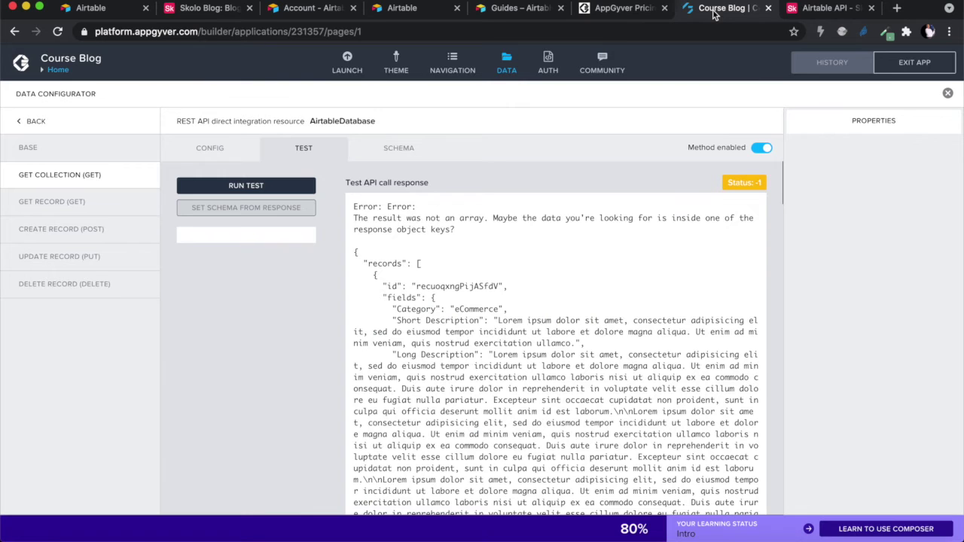
click(235, 147)
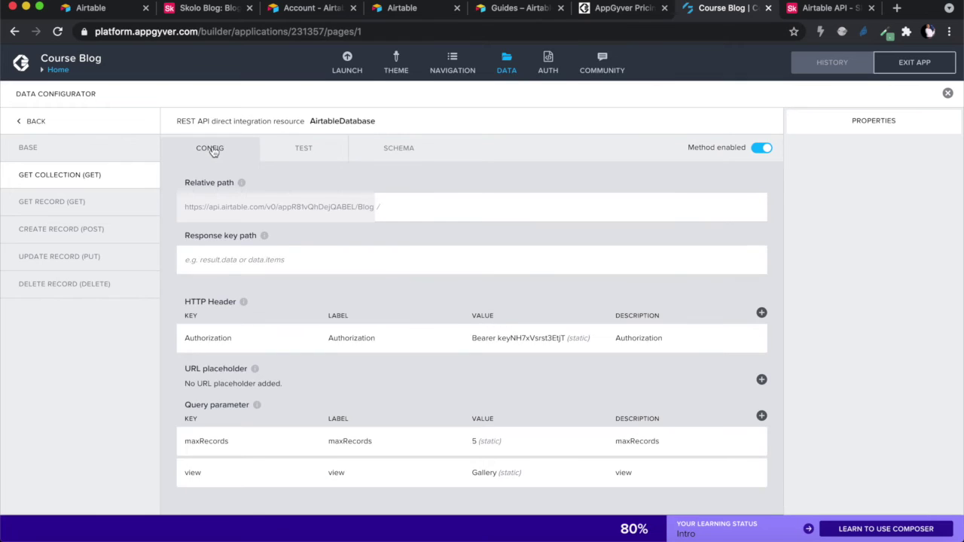
click(255, 262)
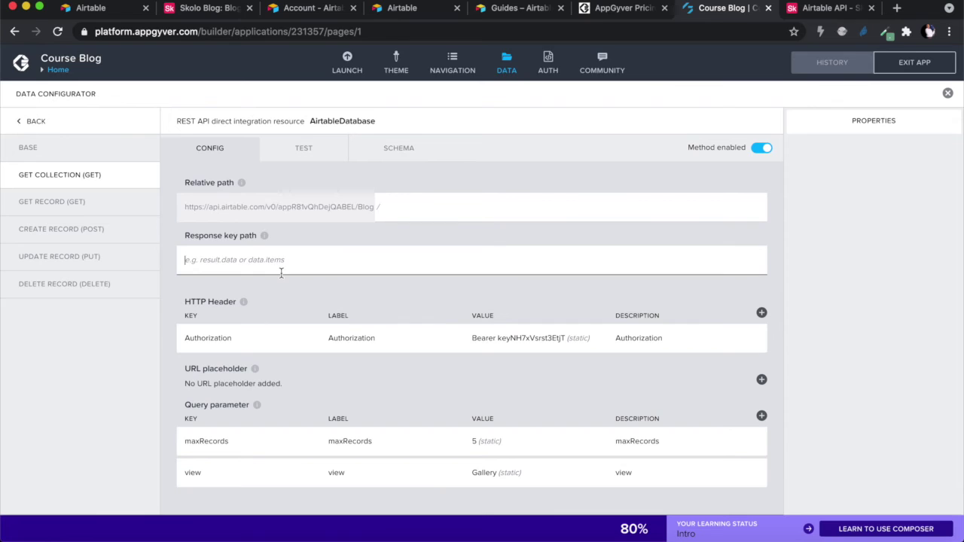
key(super+v)
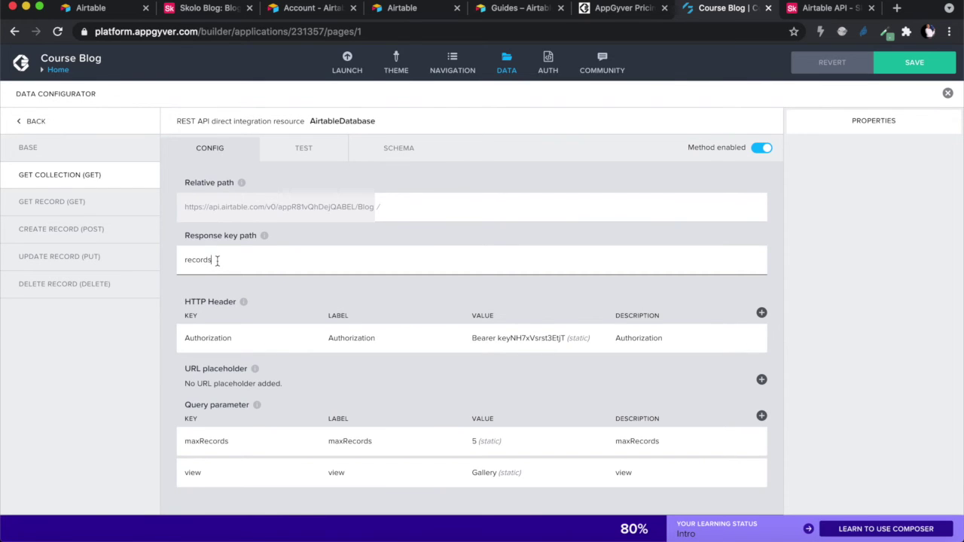
Rerun the test, set the schema from the response (createdTime, fields), and close the data configurator.
click(312, 152)
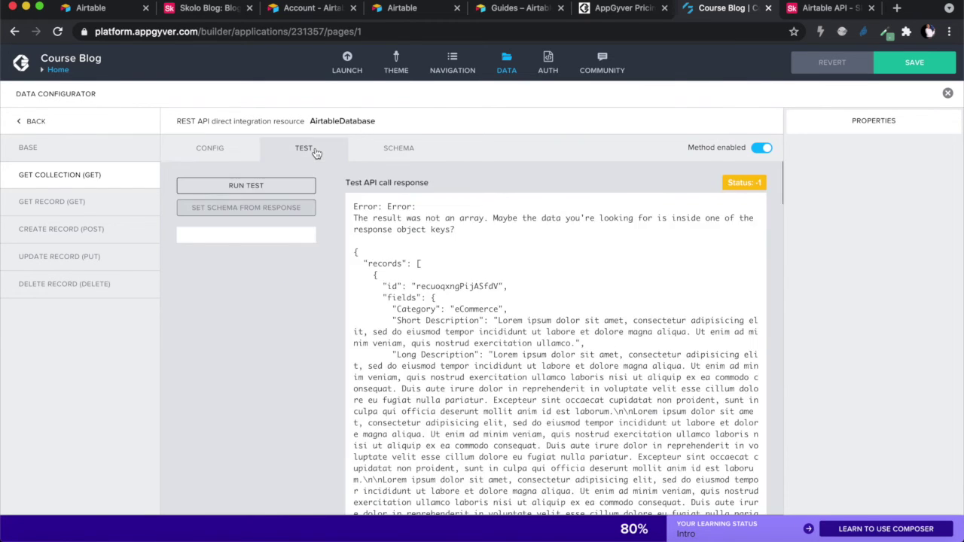
click(266, 185)
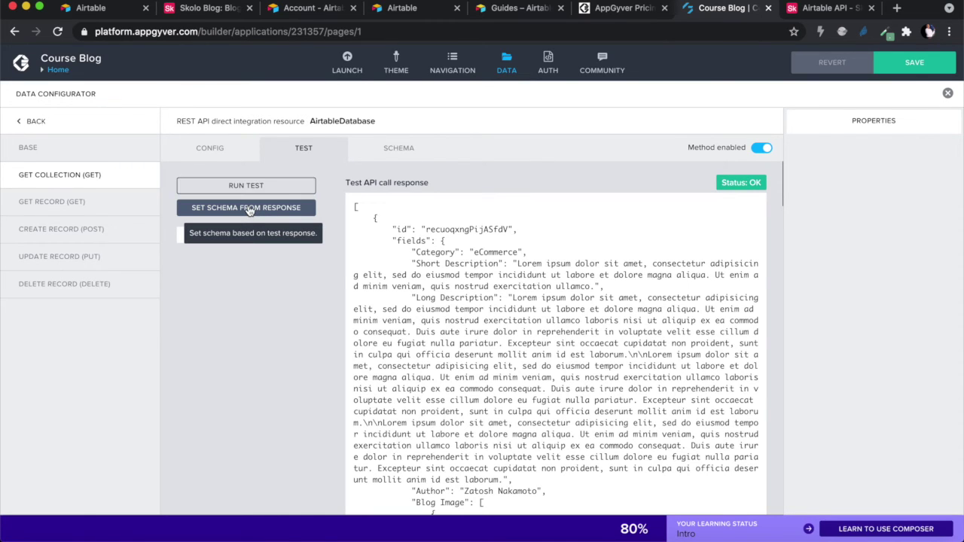
click(249, 208)
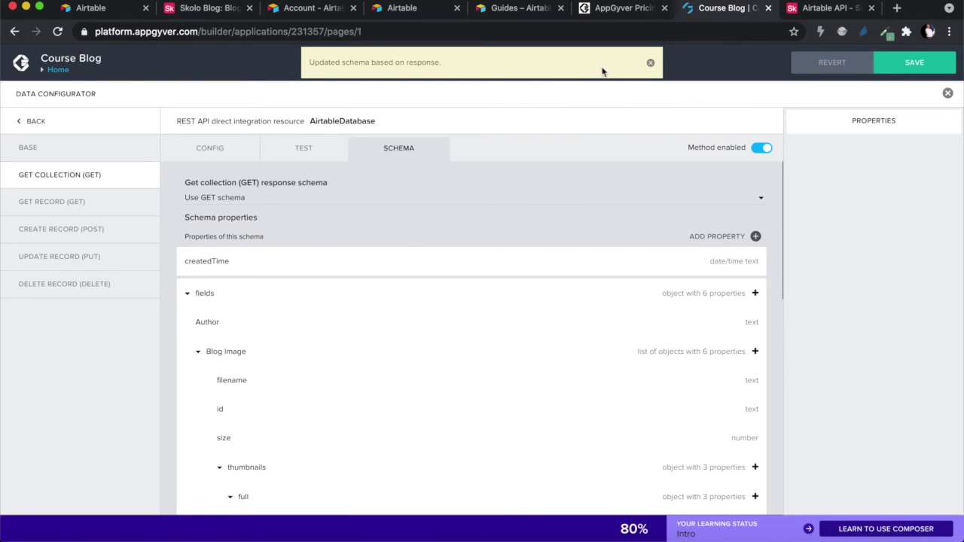
click(651, 64)
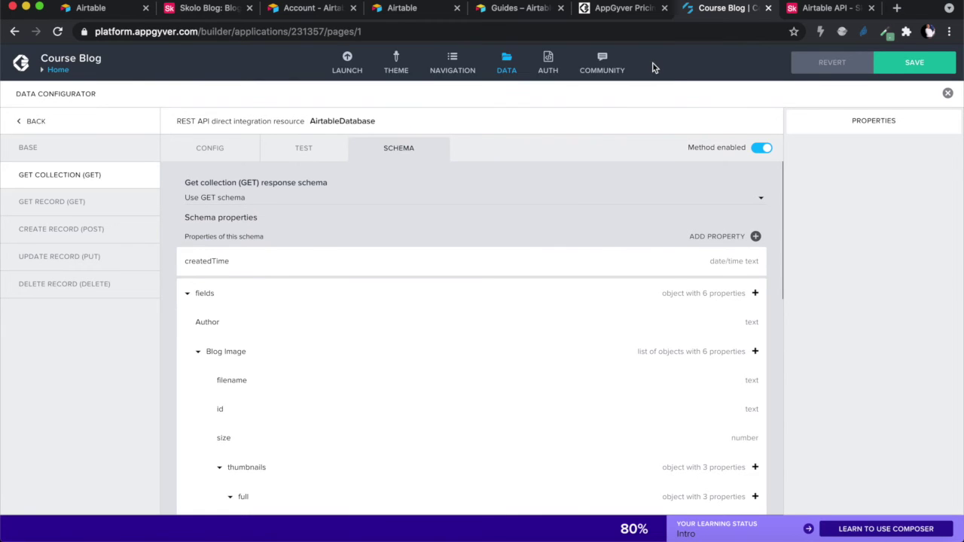
scroll(247, 356, down, 5)
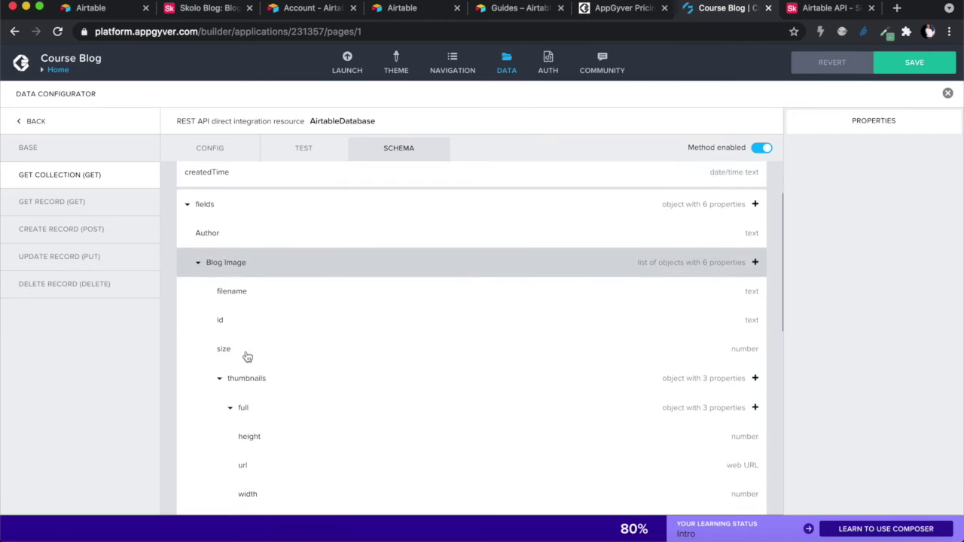
scroll(258, 412, up, 5)
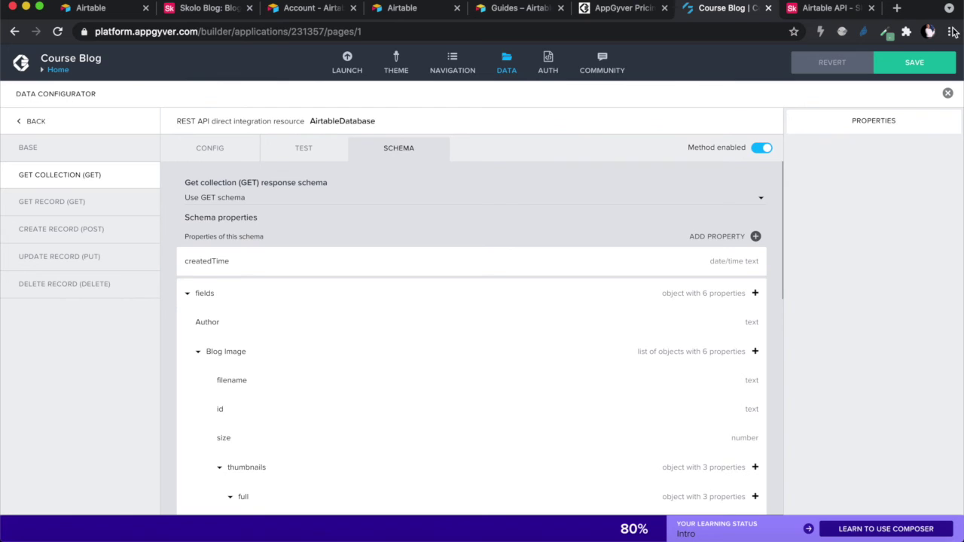
click(948, 94)
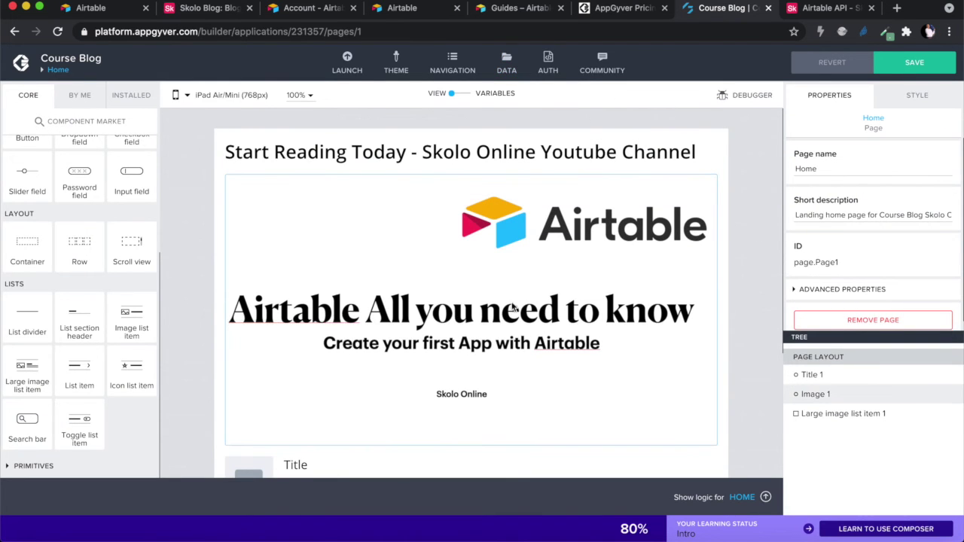
Look for a data variable under Large image list item 1's Repeat with binding, then open the variables editor.
scroll(497, 388, down, 3)
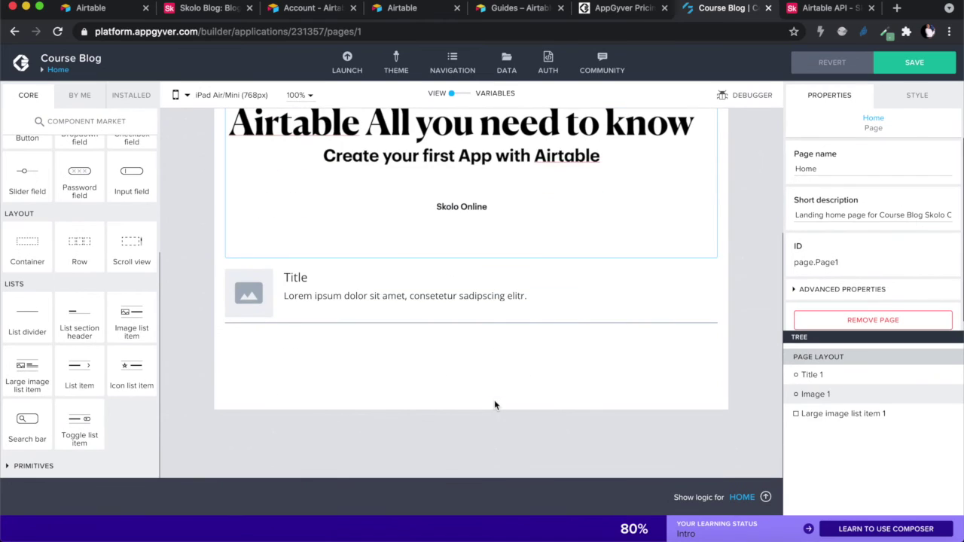
click(392, 294)
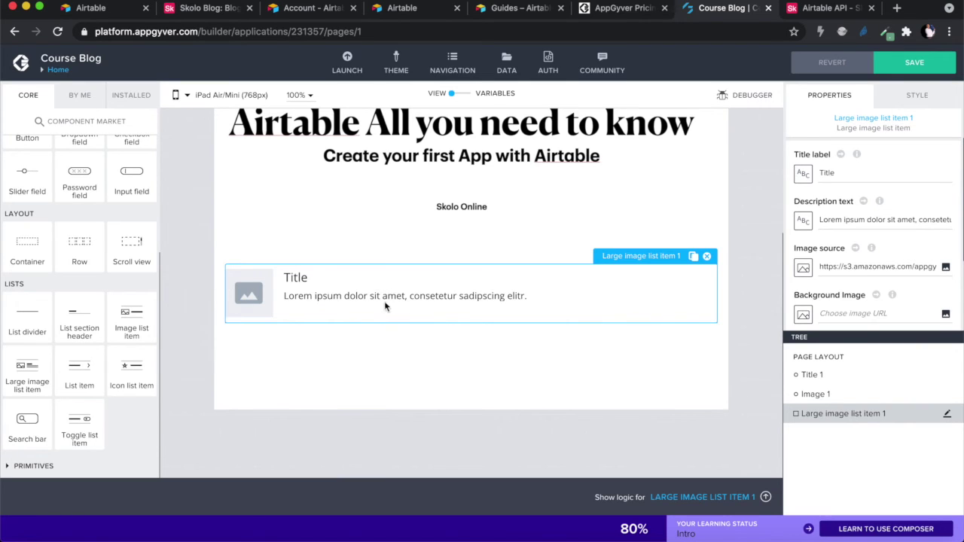
scroll(855, 297, down, 3)
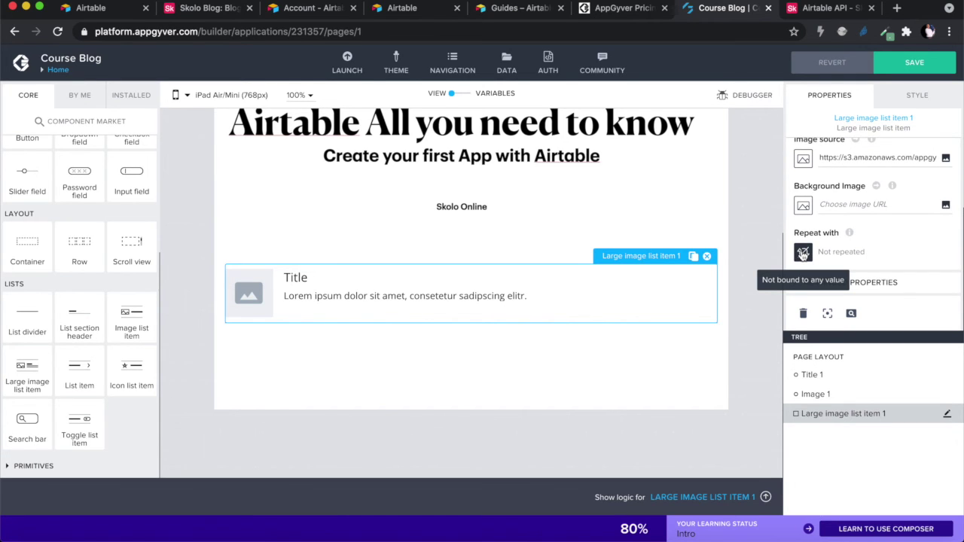
click(803, 254)
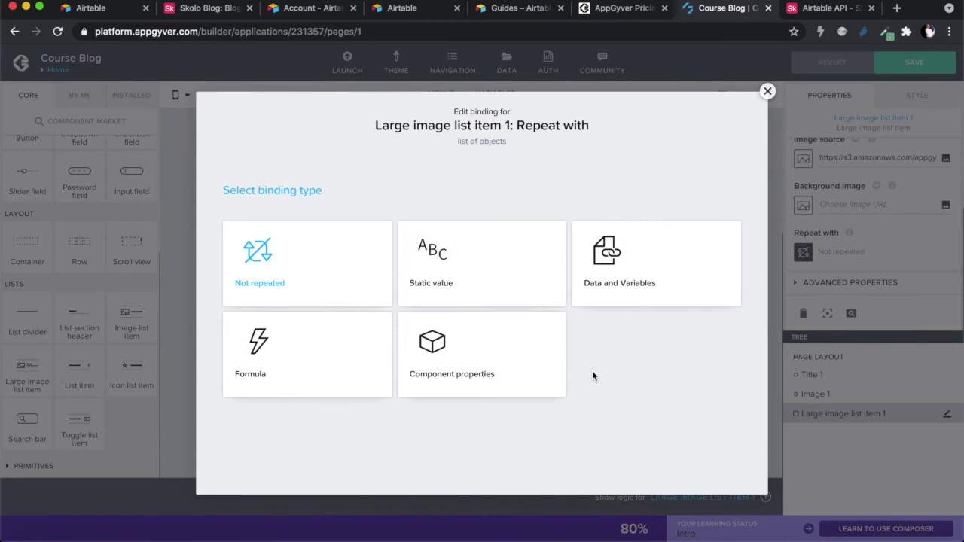
click(624, 267)
scroll(456, 342, down, 2)
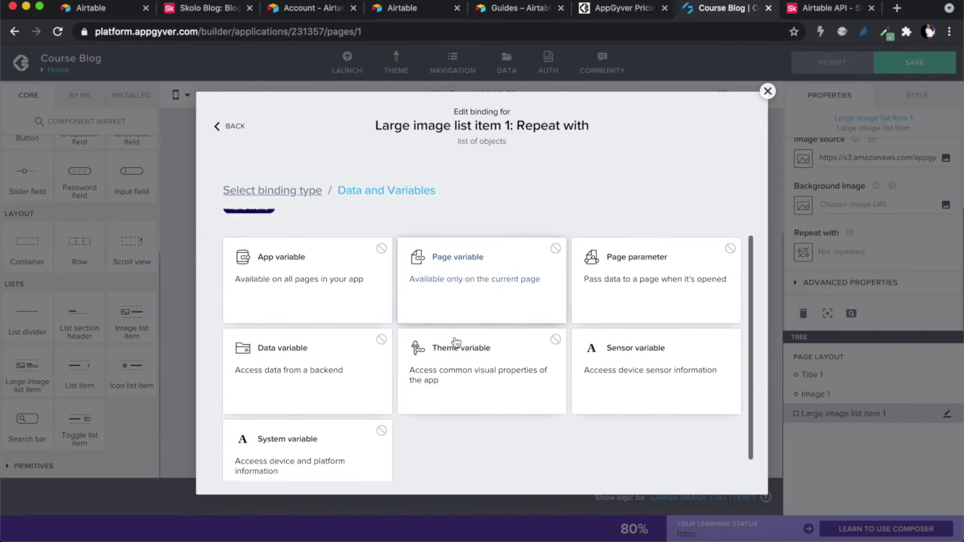
click(340, 333)
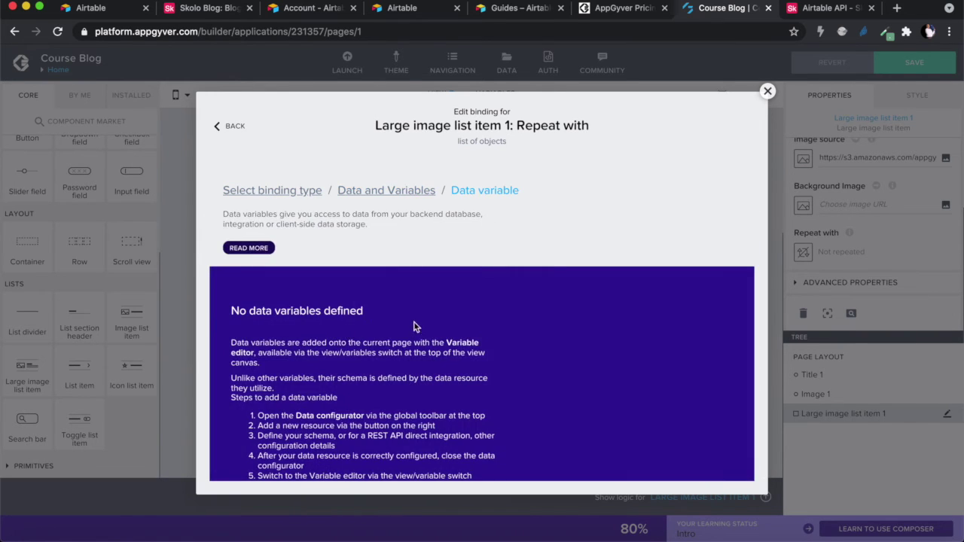
scroll(414, 324, down, 3)
scroll(413, 329, up, 3)
scroll(413, 329, down, 3)
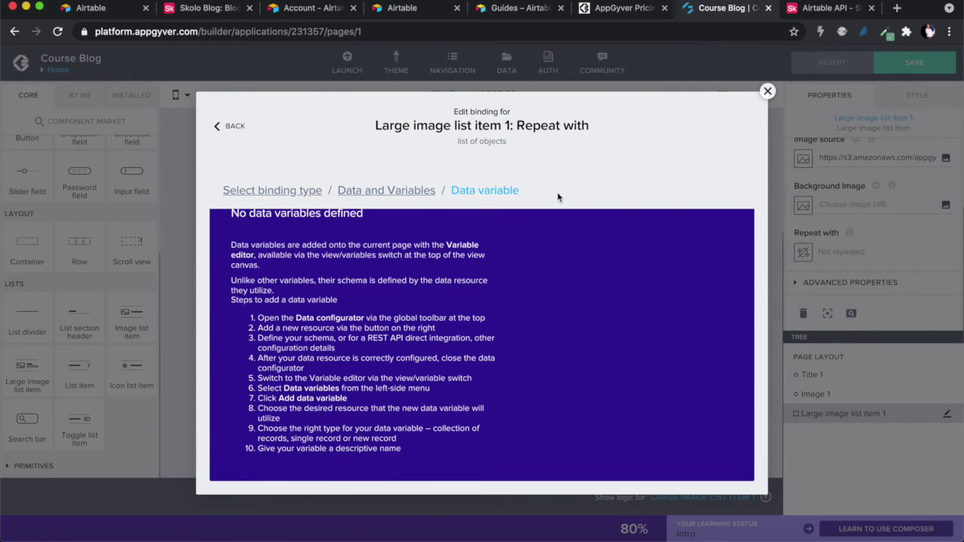
click(768, 91)
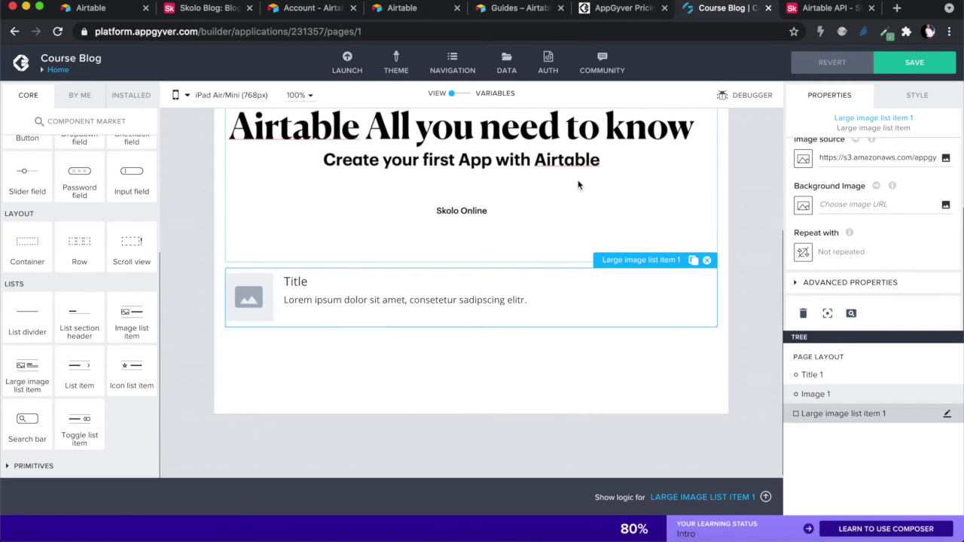
click(472, 95)
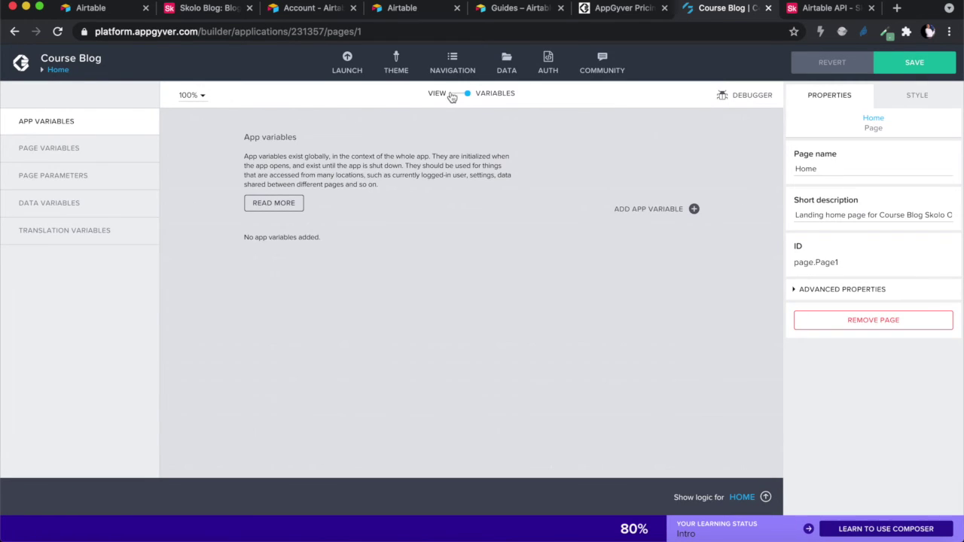
Add an app variable, rename variable1 to 'blogList', save the app, and return to the canvas.
click(451, 96)
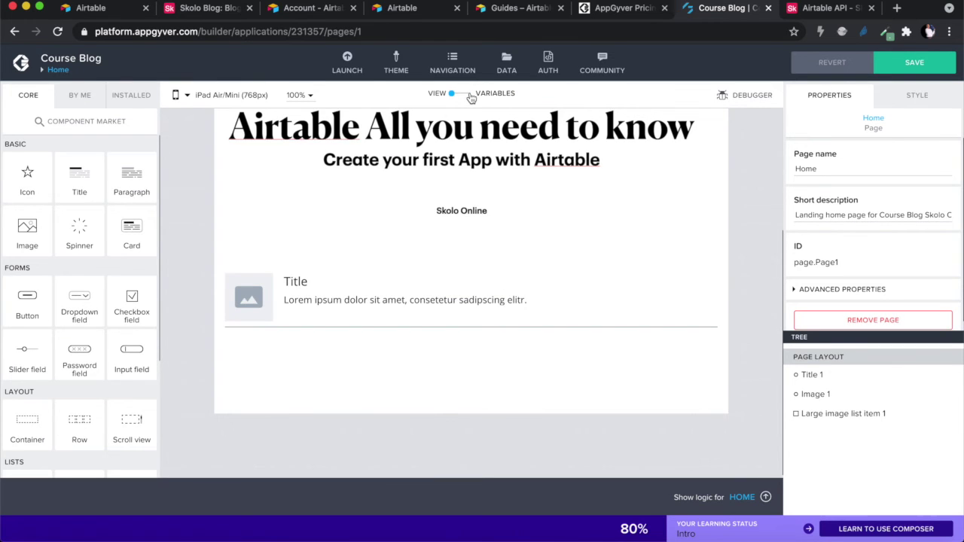
click(470, 95)
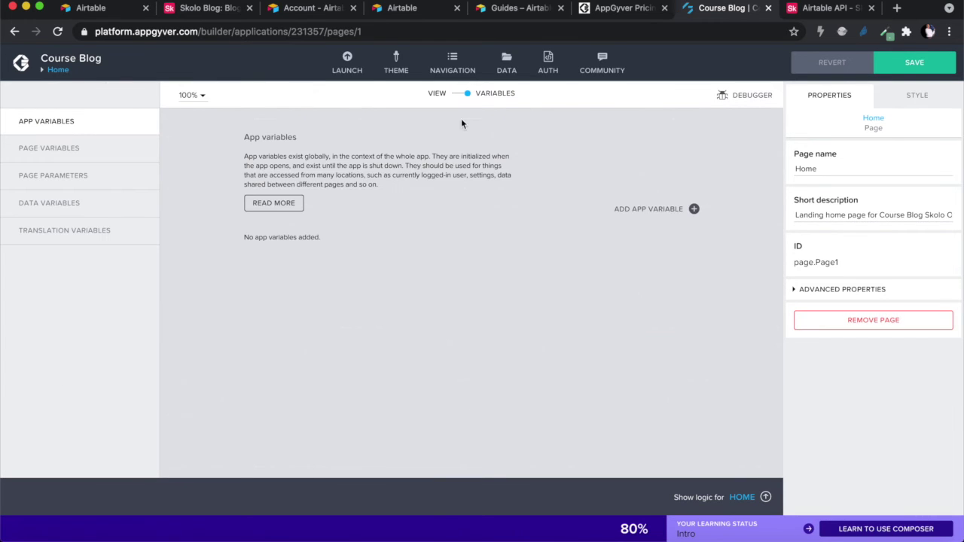
click(694, 209)
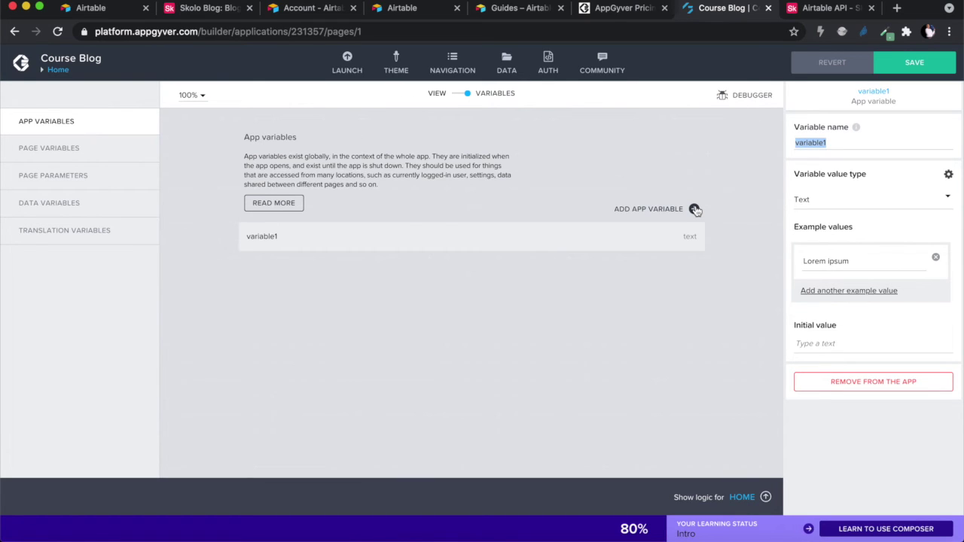
click(316, 239)
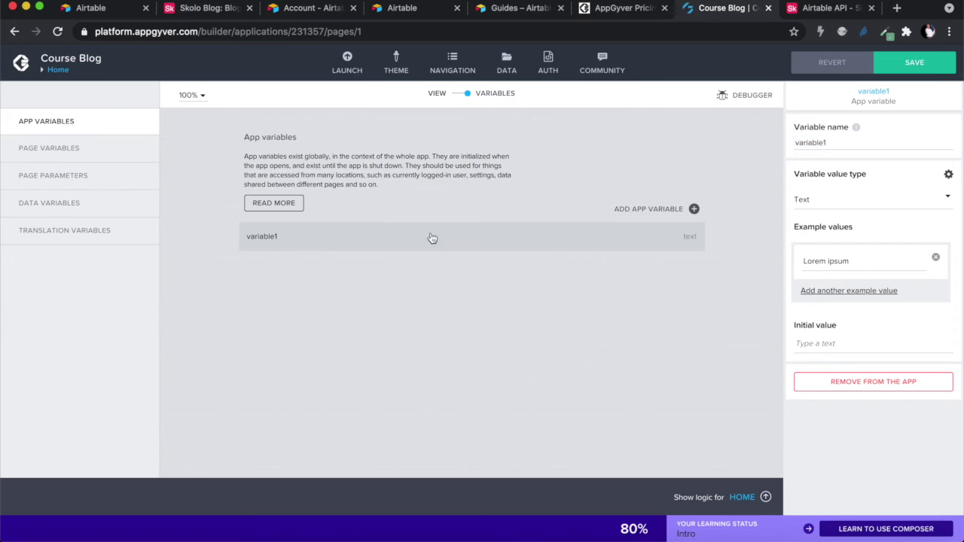
drag(828, 143, 728, 143)
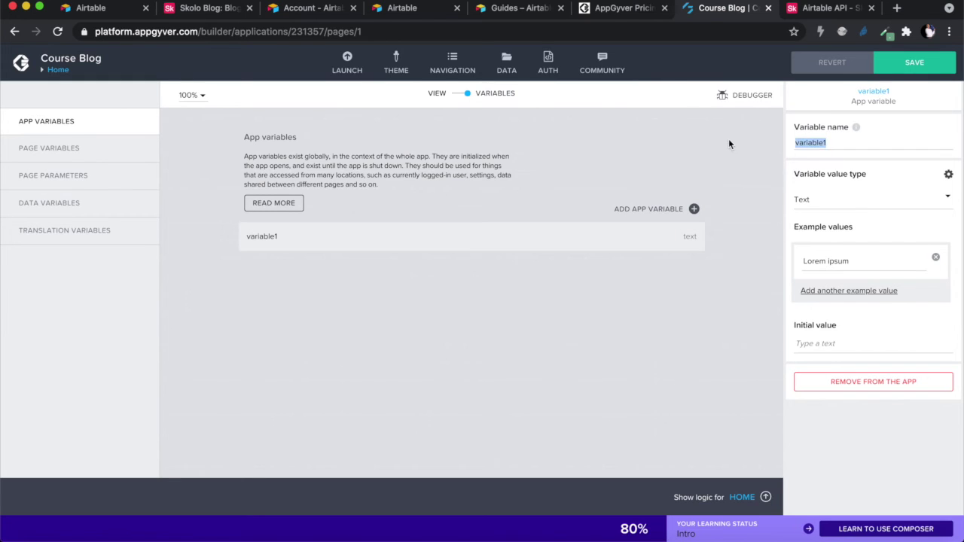
text(blo)
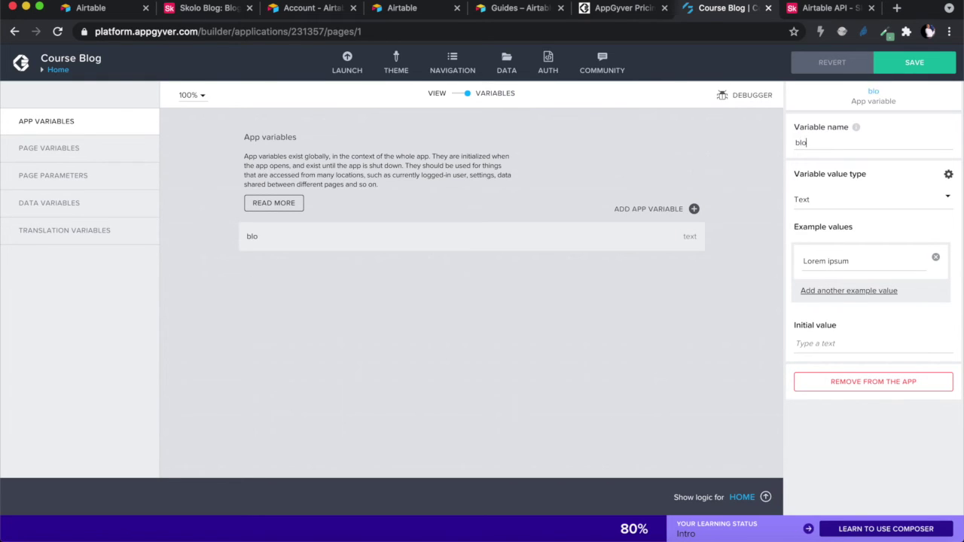
text(gList)
click(914, 65)
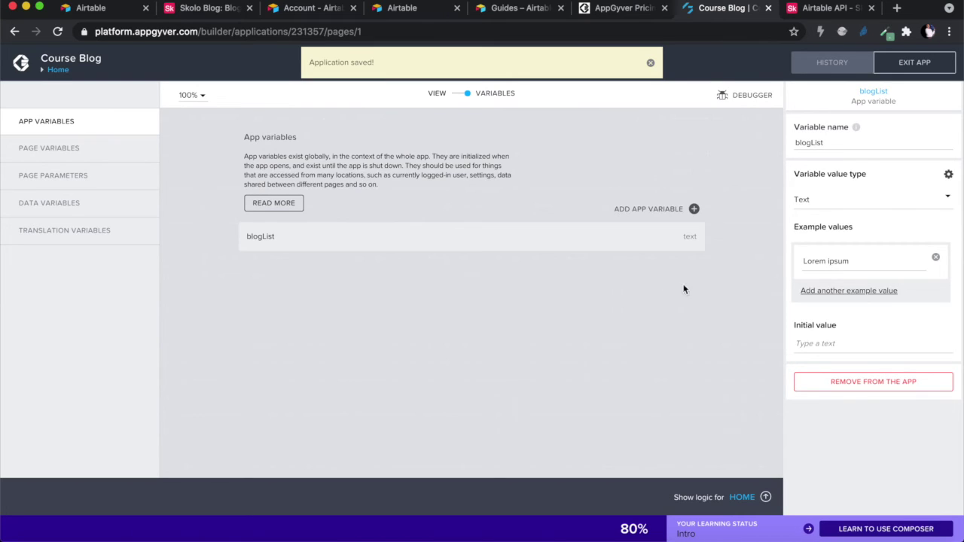
click(650, 63)
click(454, 96)
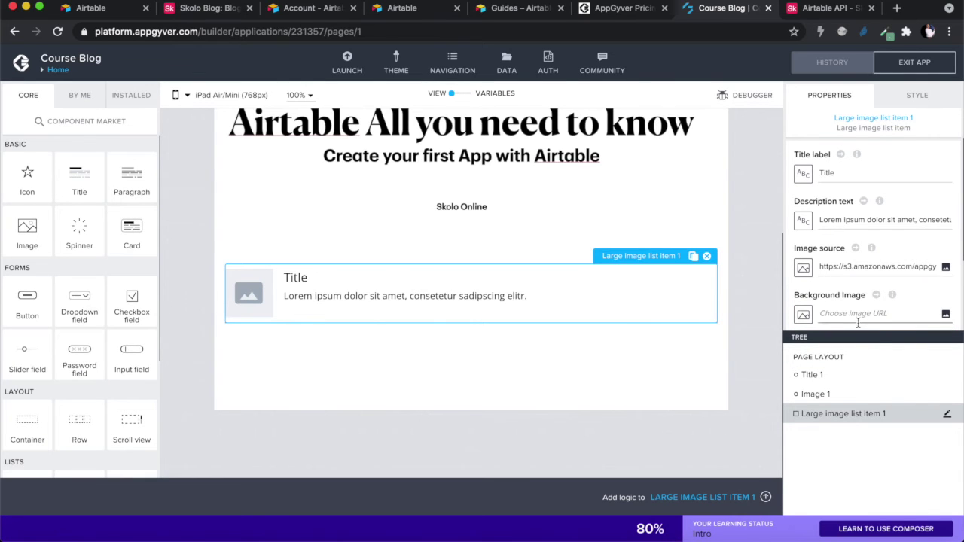
Open the list item's Repeat with binding under Data and Variables > Data variable.
scroll(814, 324, down, 3)
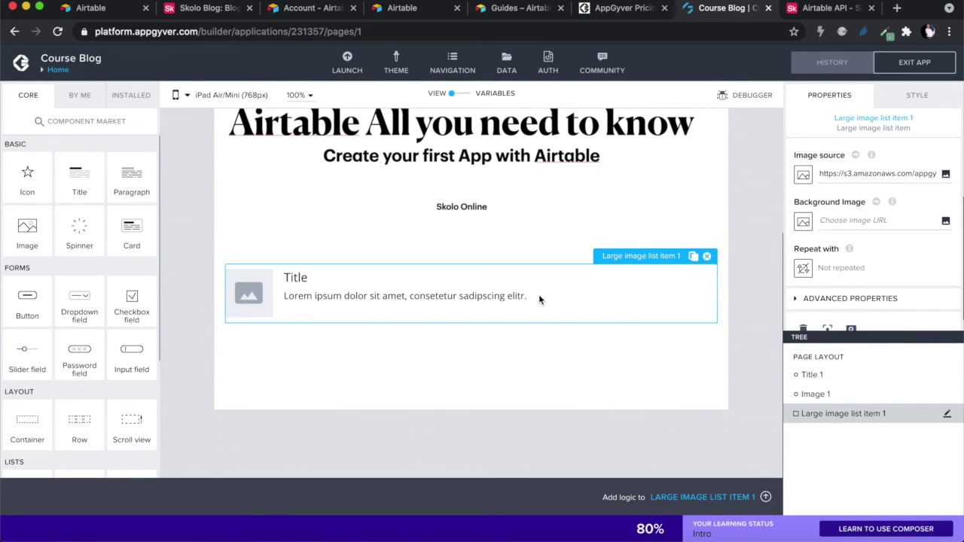
click(803, 270)
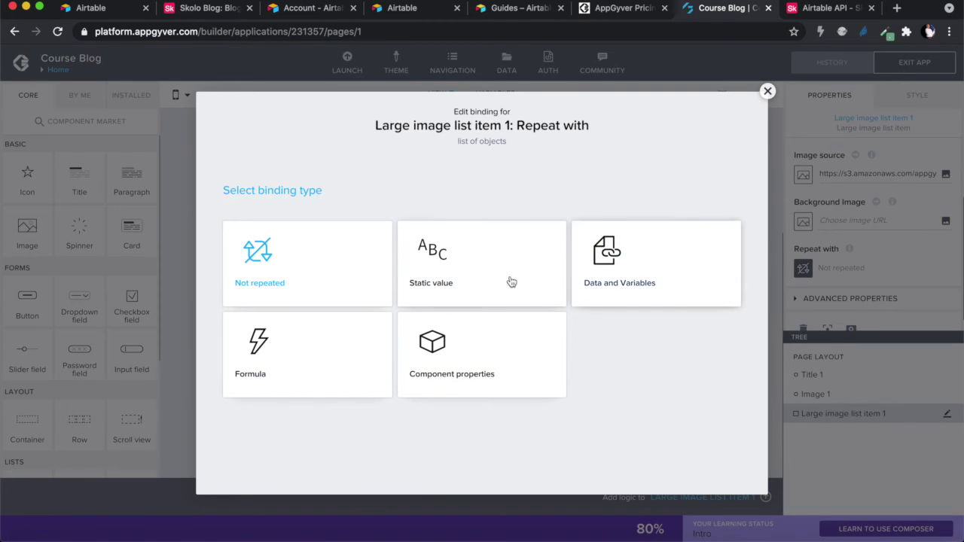
click(638, 269)
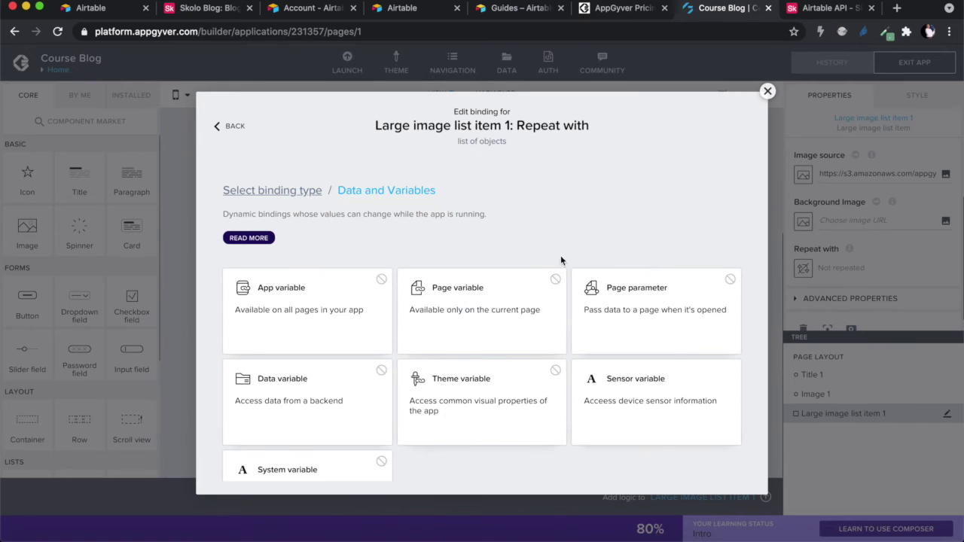
scroll(458, 240, down, 2)
click(307, 345)
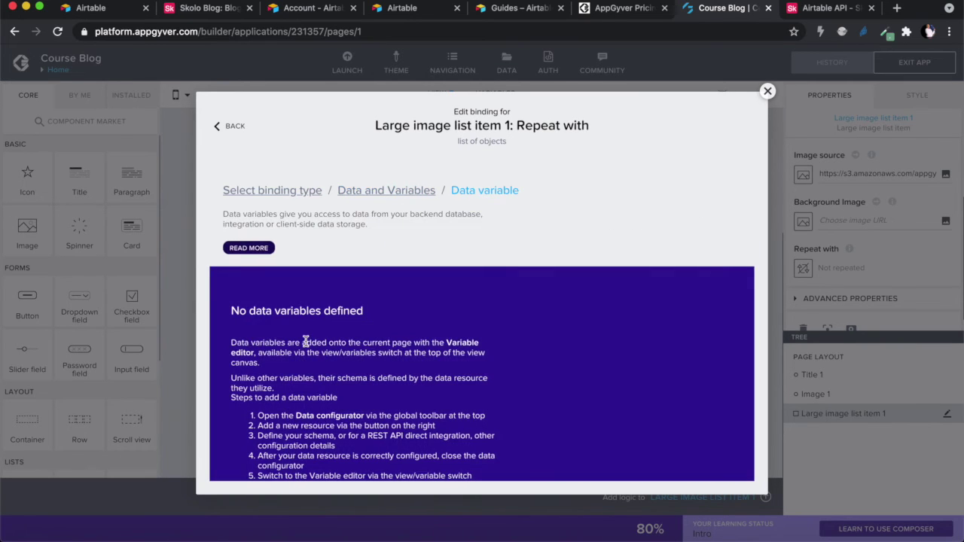
scroll(468, 265, down, 3)
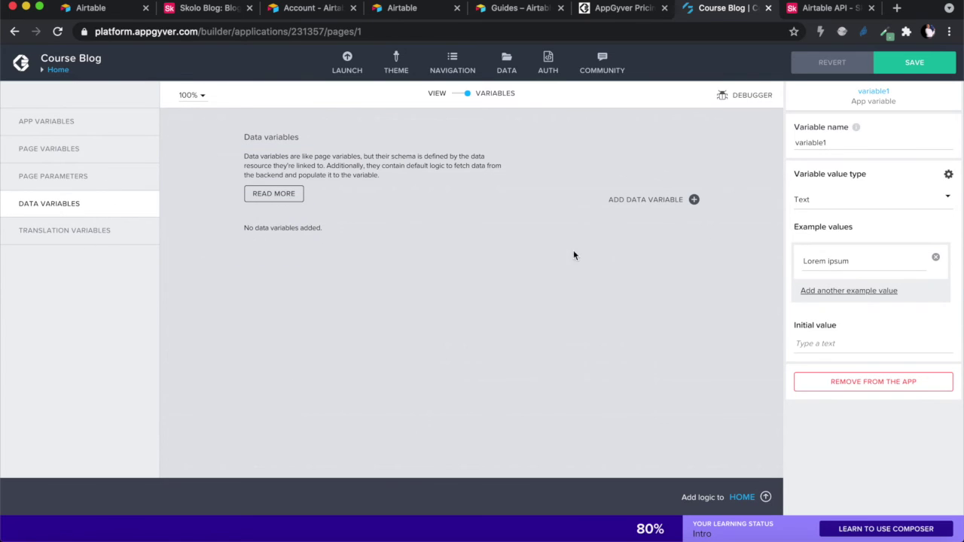
Add an AirtableDatabase data variable, rename it 'blogList', and save the app.
click(694, 202)
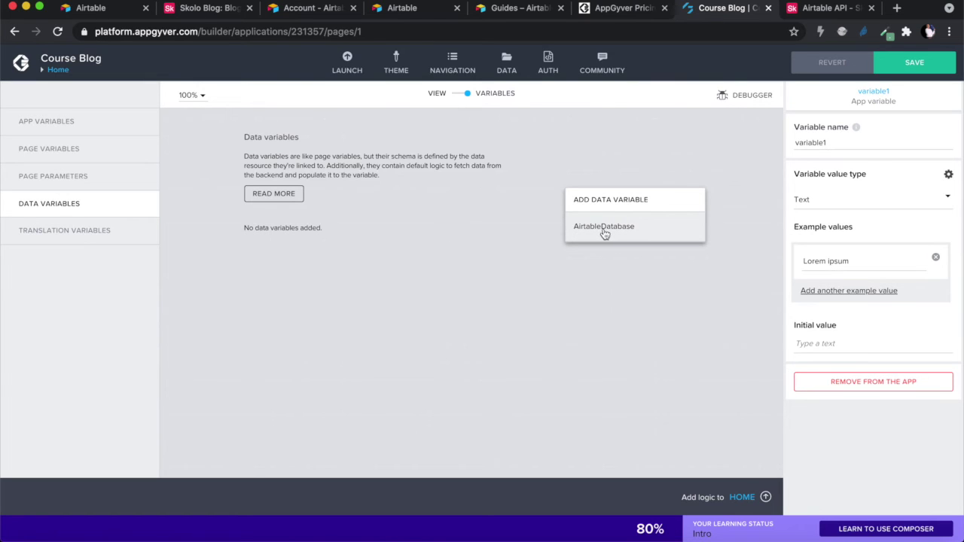
click(604, 232)
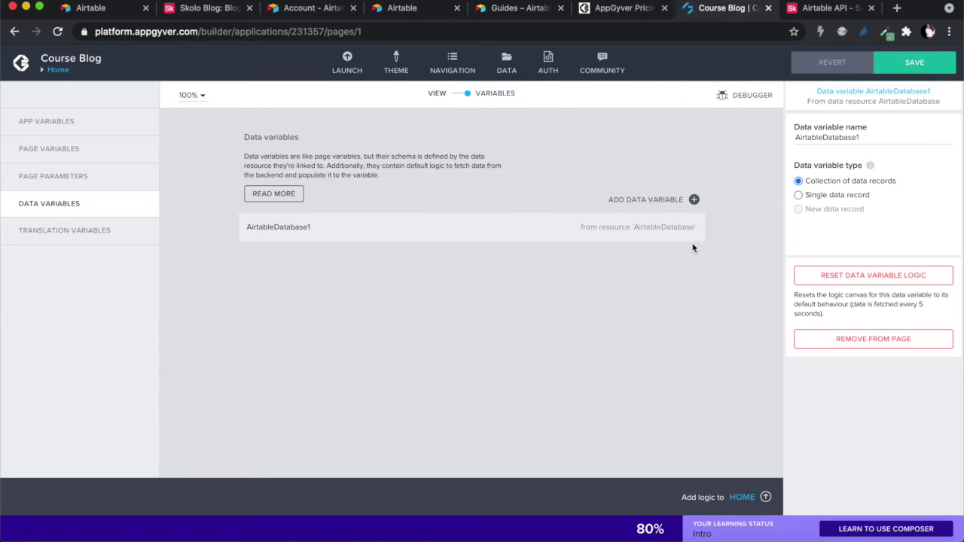
click(931, 68)
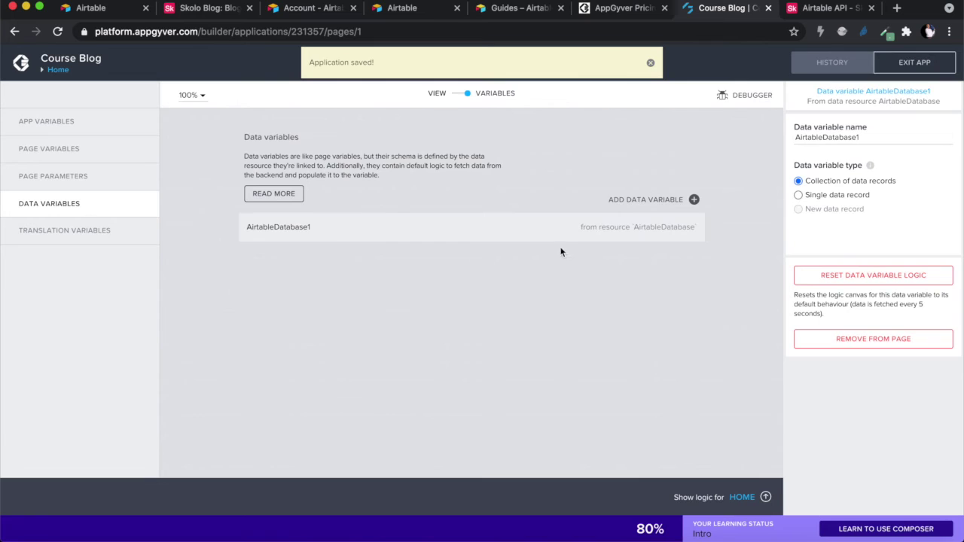
click(866, 137)
key(super+a)
text(blogL)
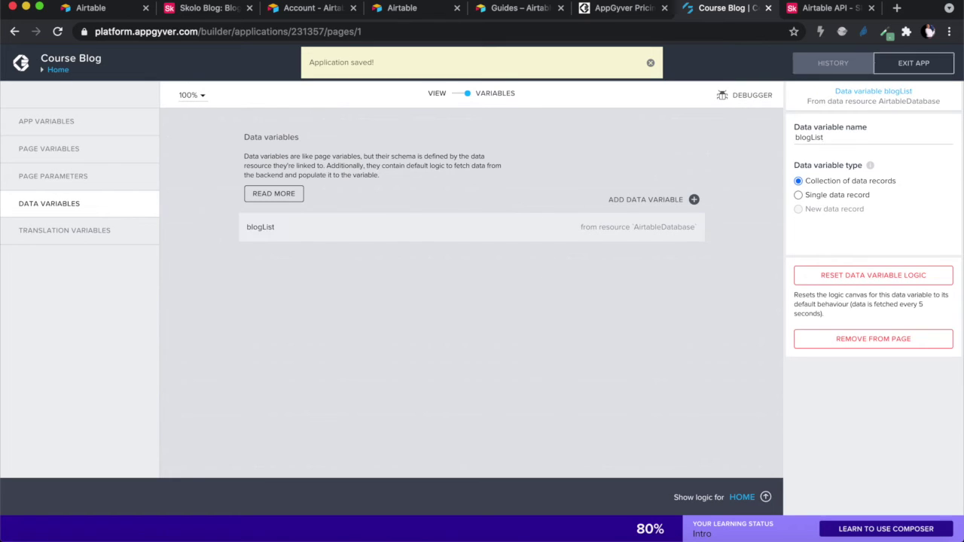
click(915, 63)
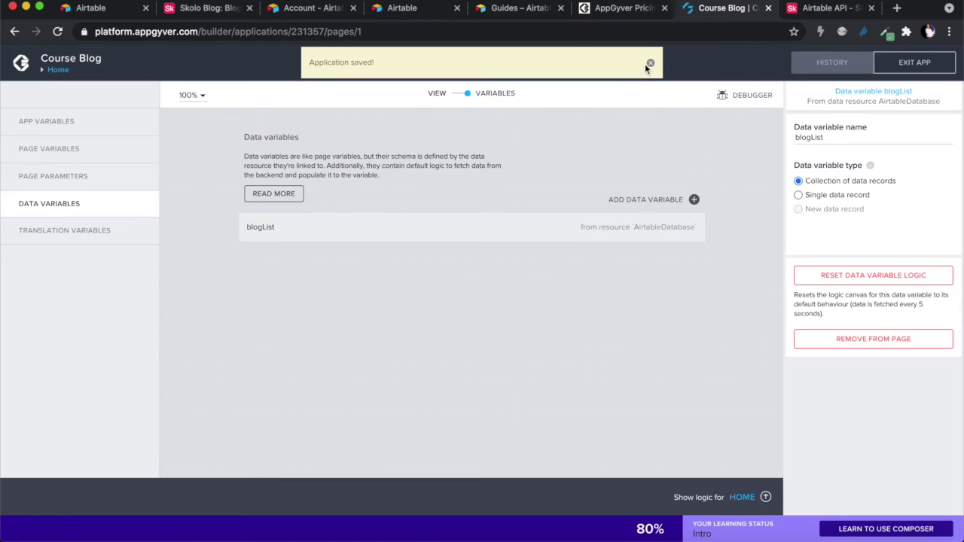
click(650, 63)
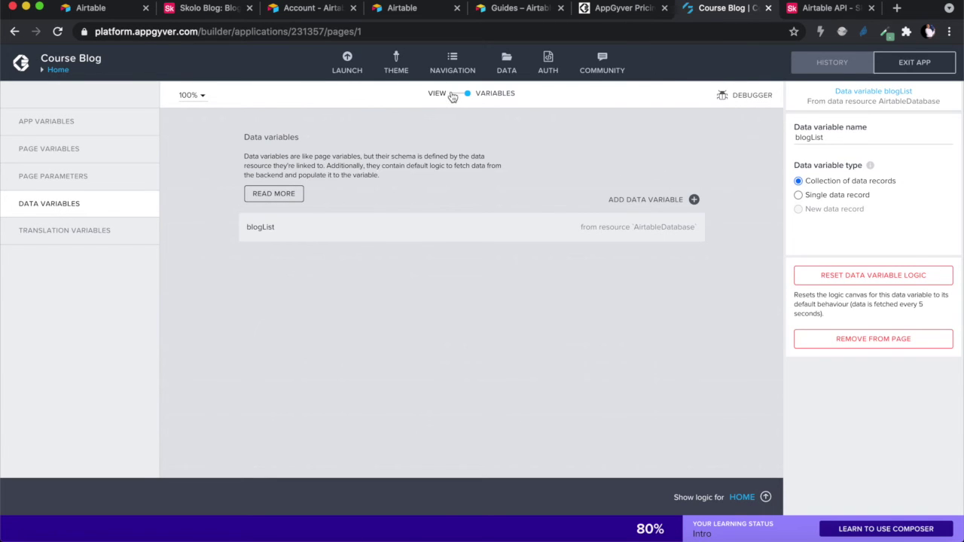
click(453, 94)
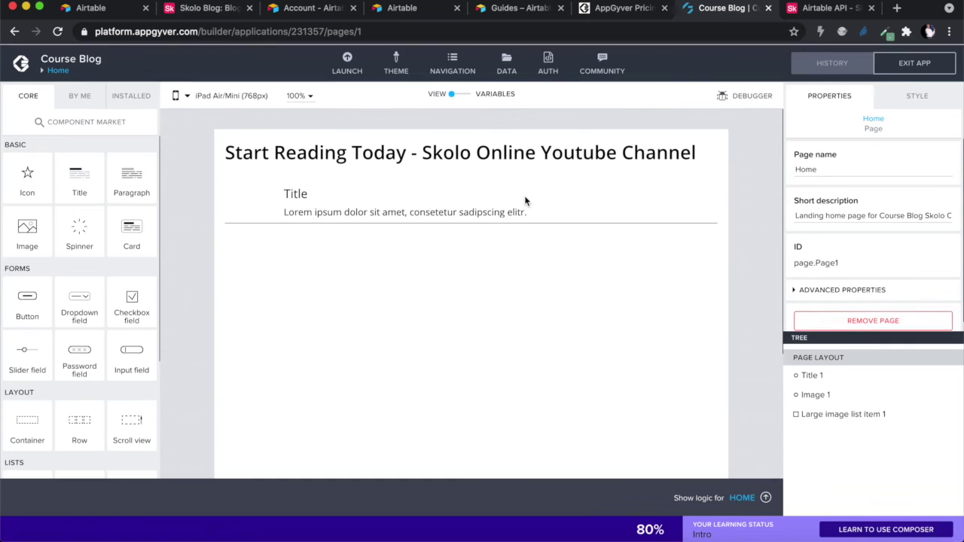
Reload the builder and bind Large image list item 1's Repeat with to the blogList data variable.
click(58, 32)
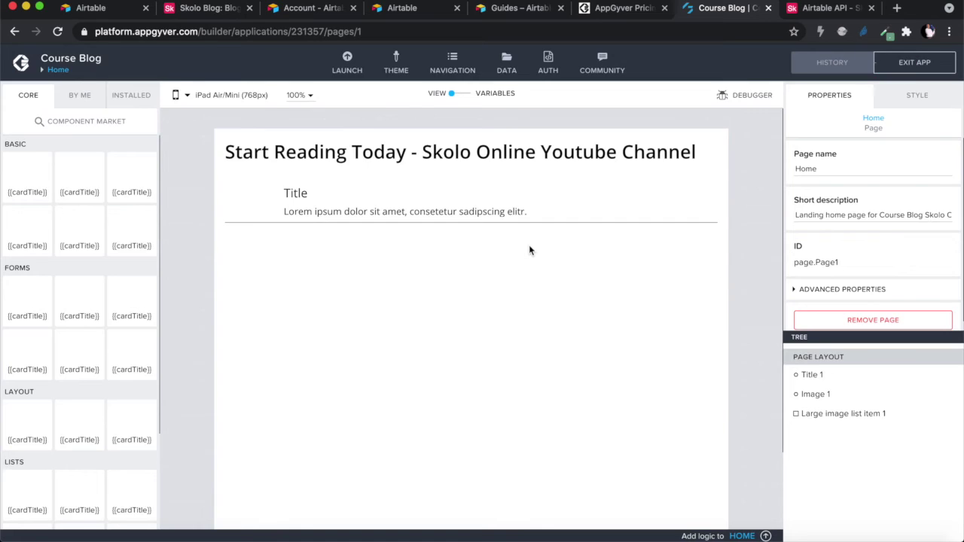
scroll(530, 251, down, 3)
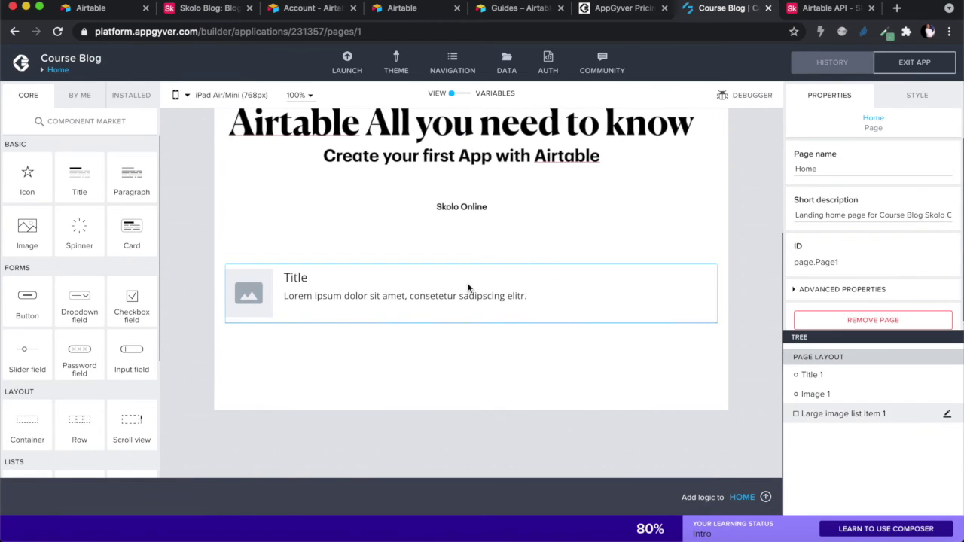
click(471, 288)
scroll(901, 272, down, 3)
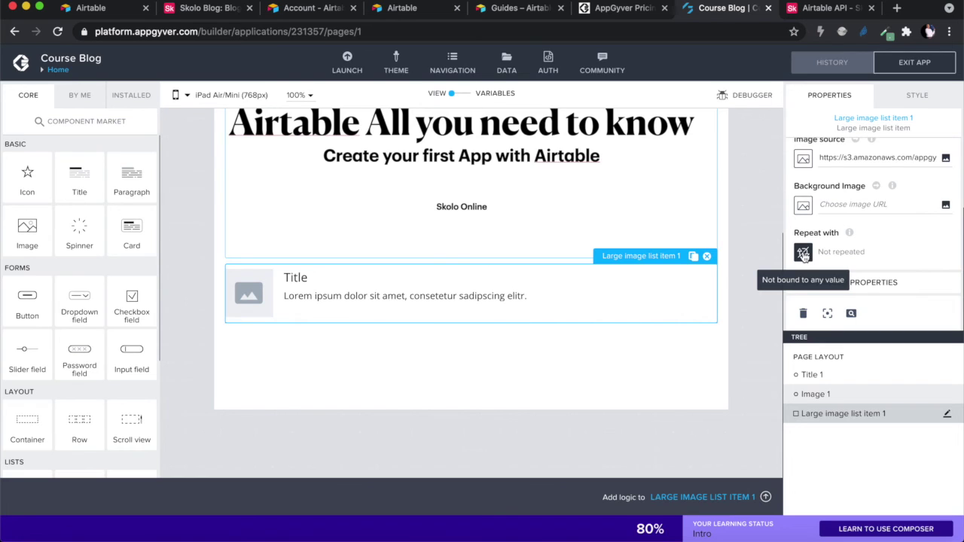
click(803, 253)
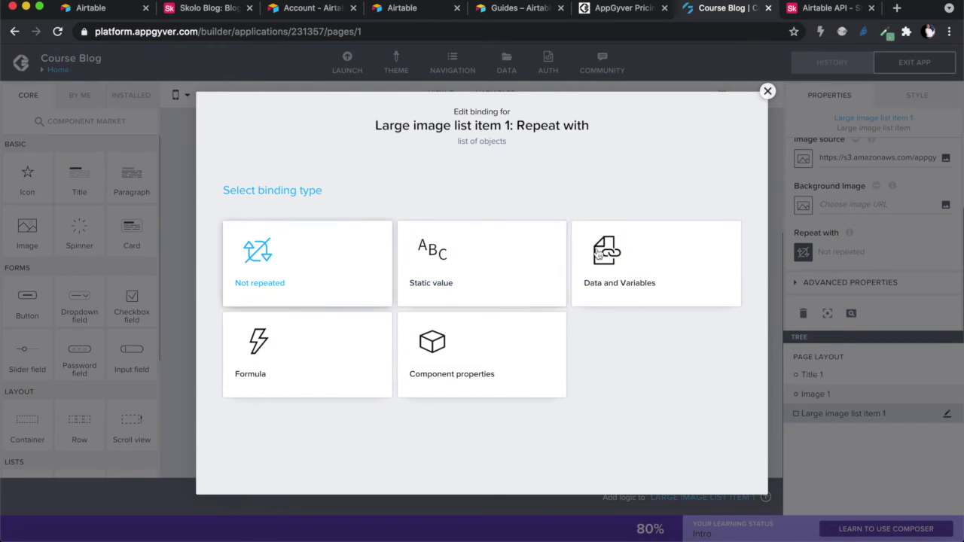
click(637, 264)
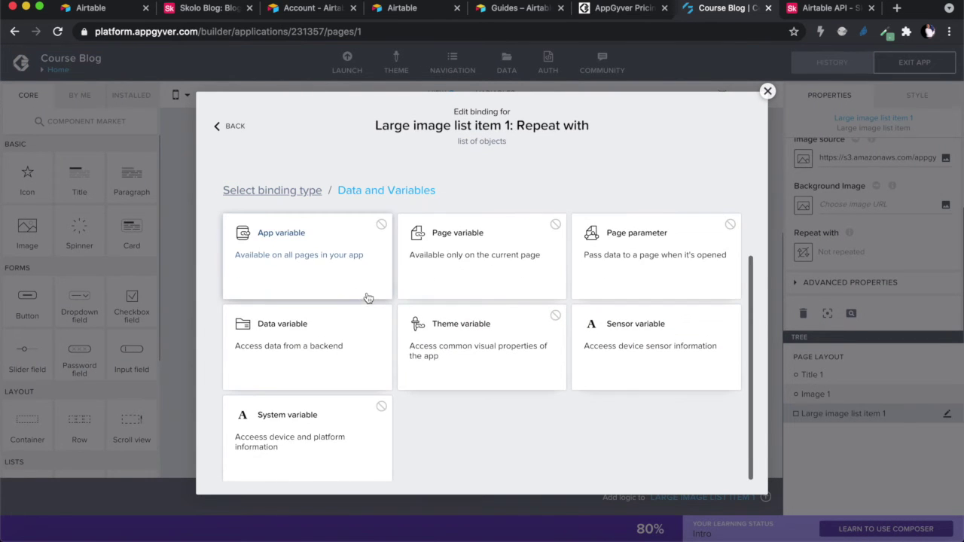
click(284, 341)
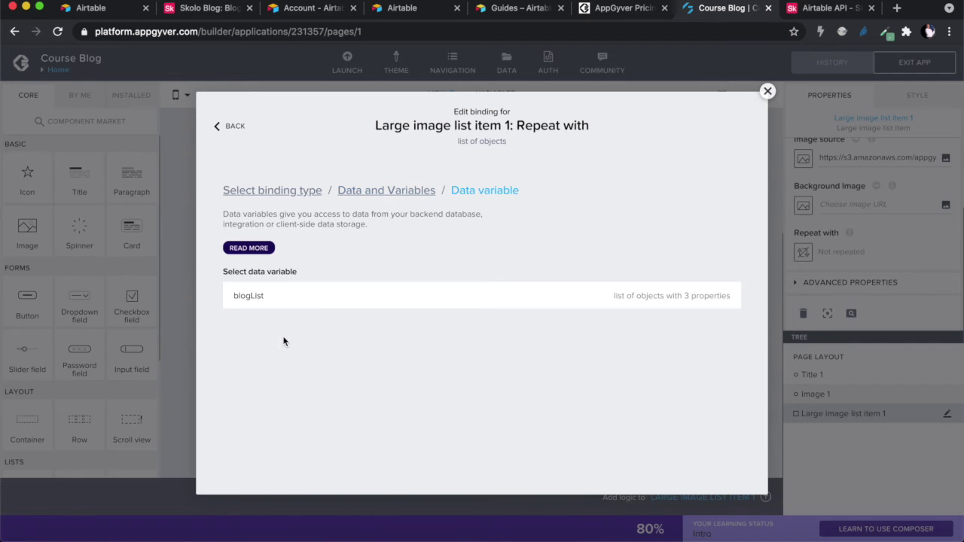
click(262, 299)
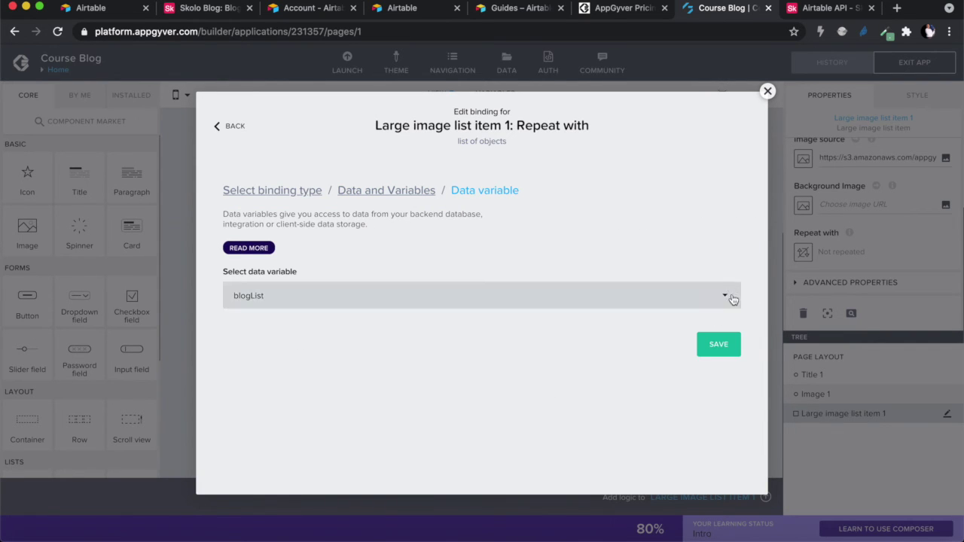
click(721, 345)
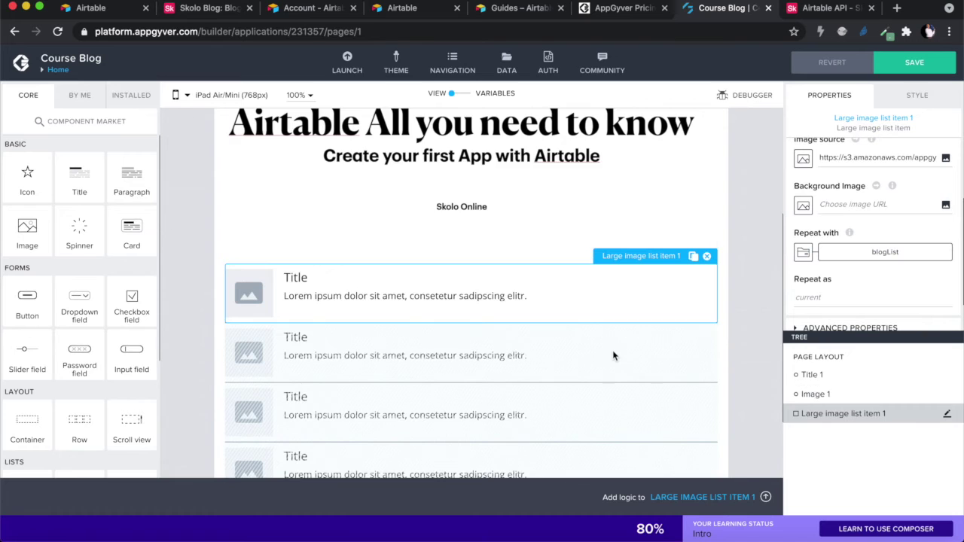
scroll(614, 354, down, 2)
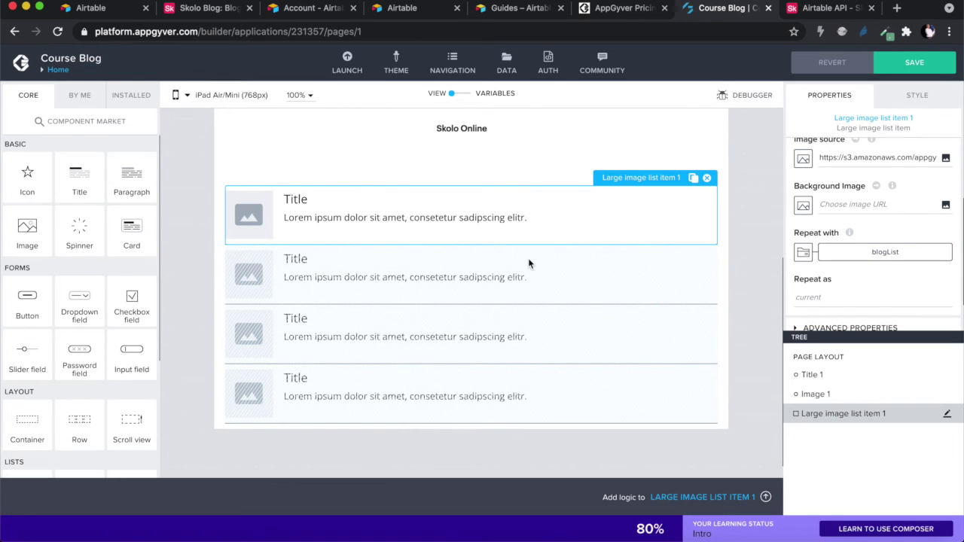
Bind the list item's Title label to the repeated record's current.fields.Title.
scroll(856, 189, up, 3)
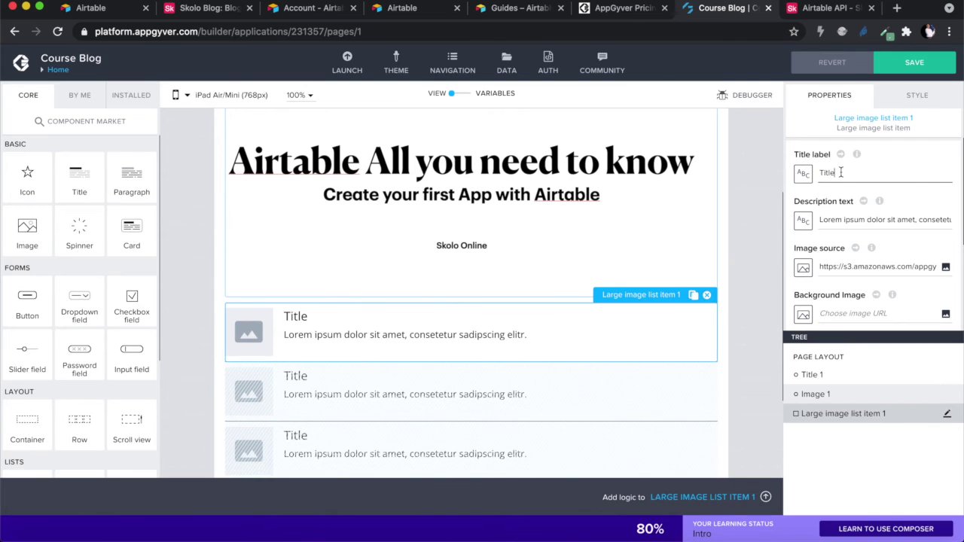
click(803, 174)
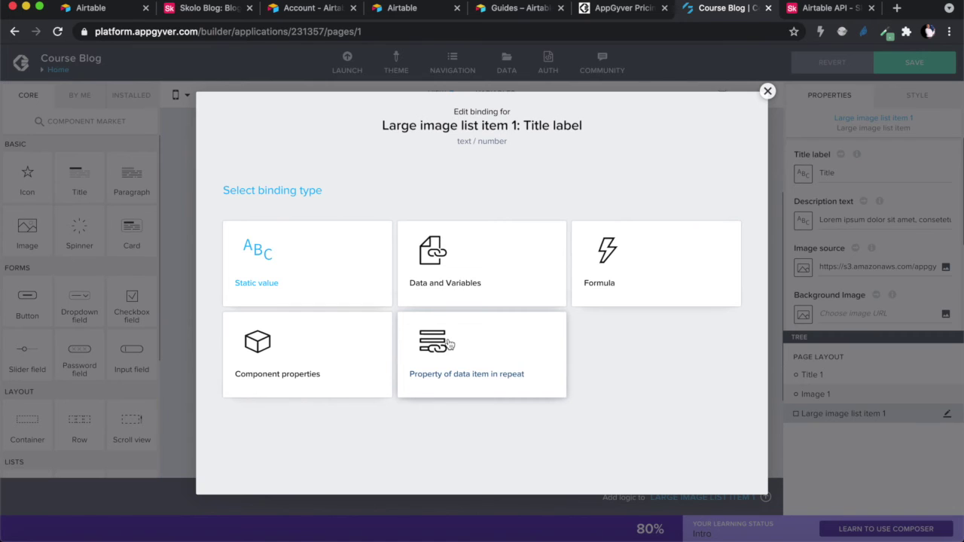
click(449, 344)
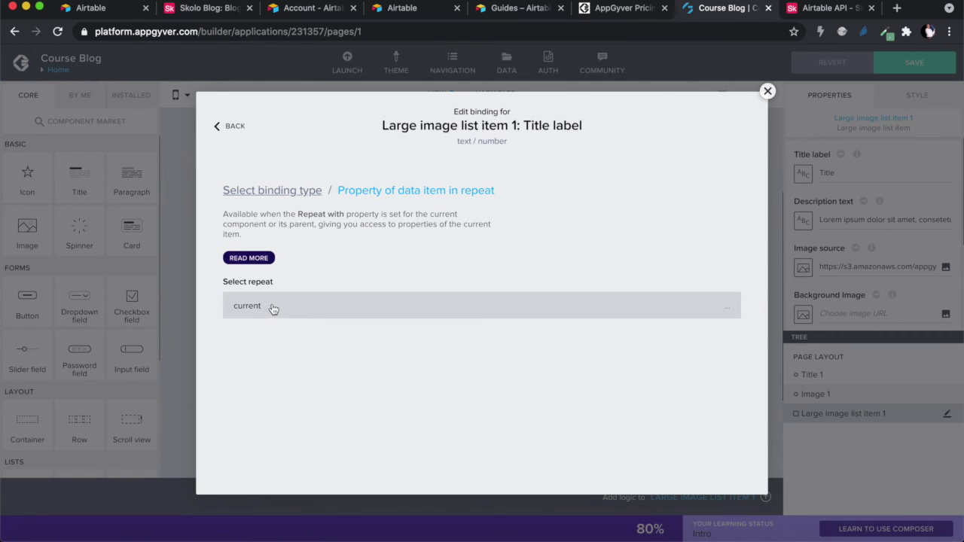
click(310, 308)
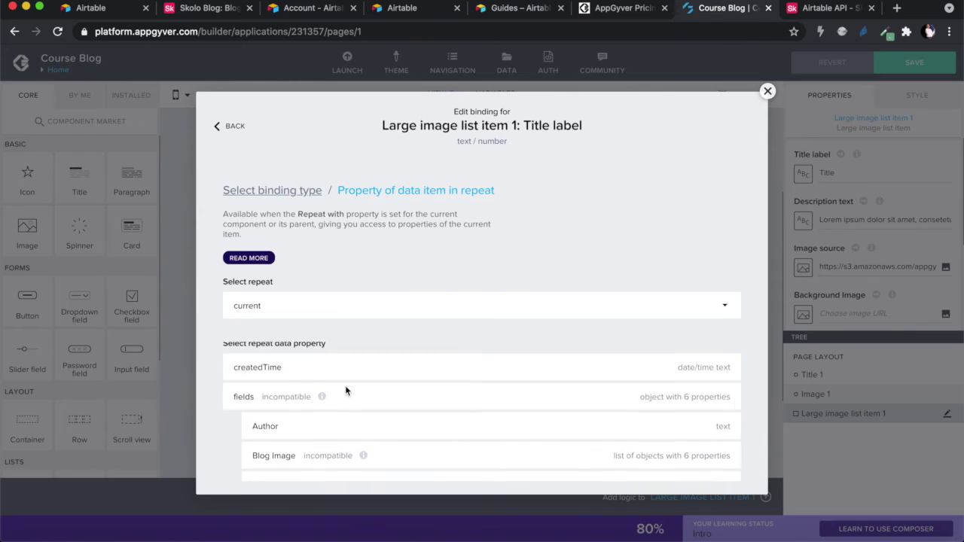
scroll(345, 385, down, 2)
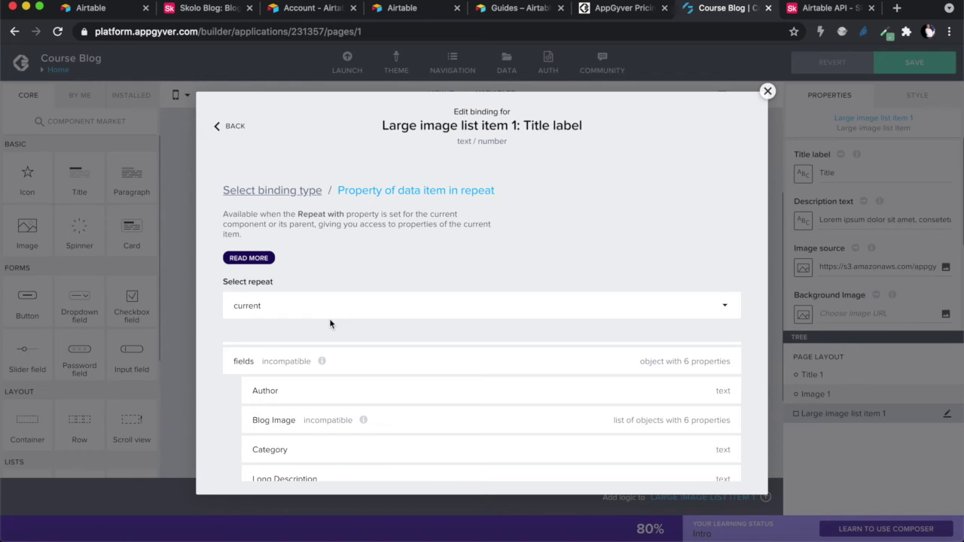
scroll(333, 395, down, 2)
scroll(333, 399, up, 1)
scroll(334, 399, down, 2)
scroll(334, 398, up, 2)
scroll(334, 398, down, 1)
click(309, 439)
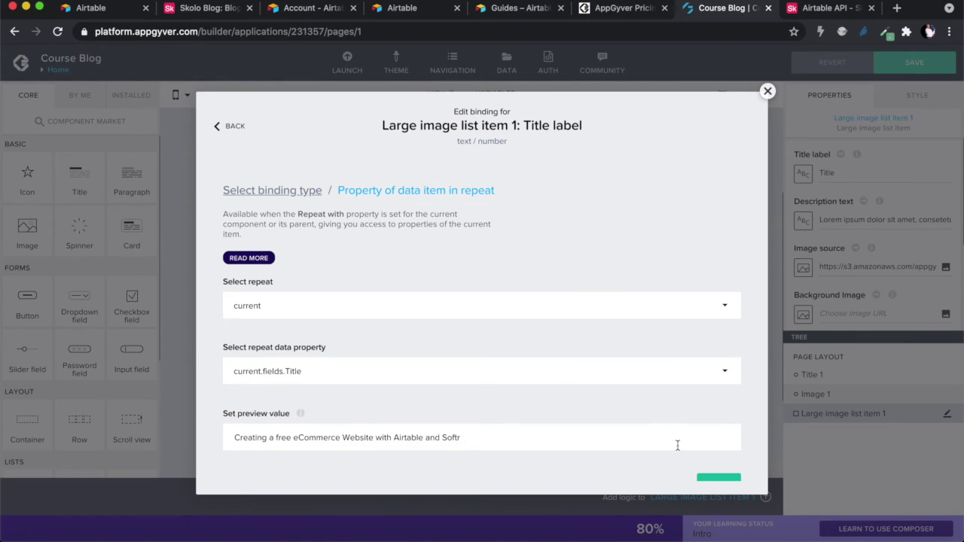
scroll(671, 415, down, 1)
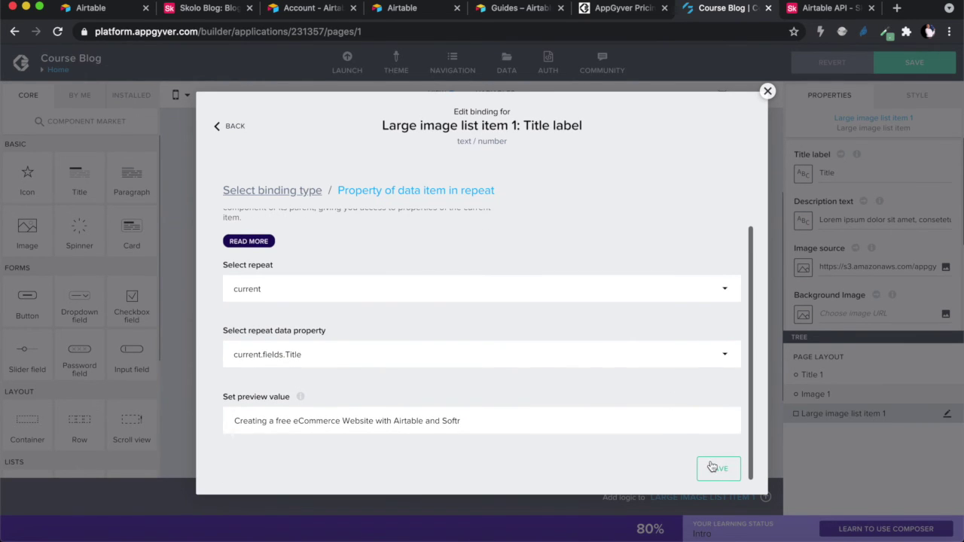
click(712, 467)
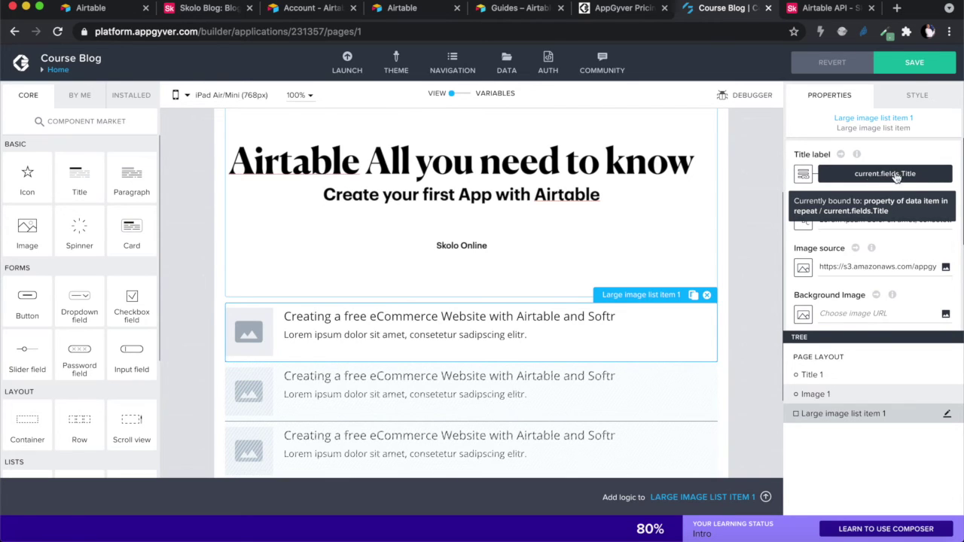
Bind the list item's Description text to current.fields.Short Description.
click(840, 220)
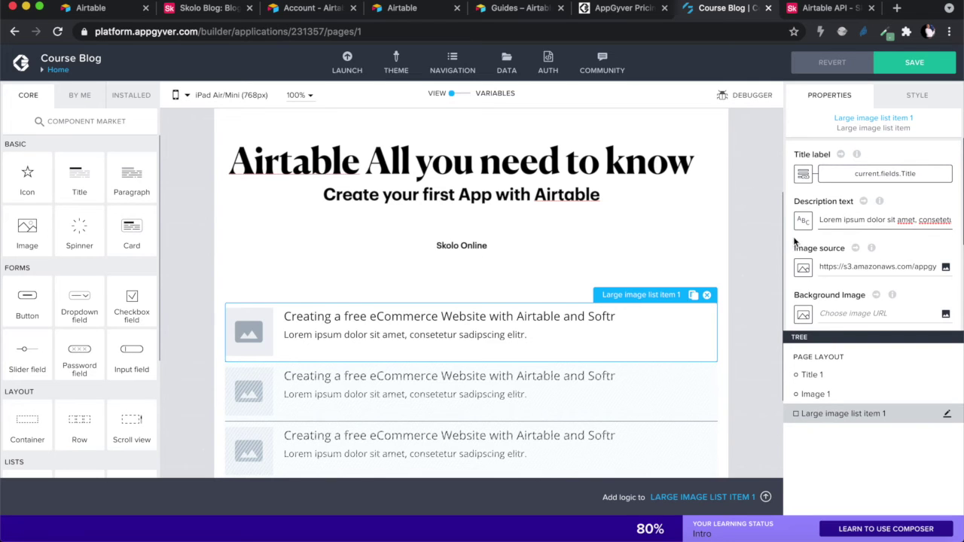
click(803, 223)
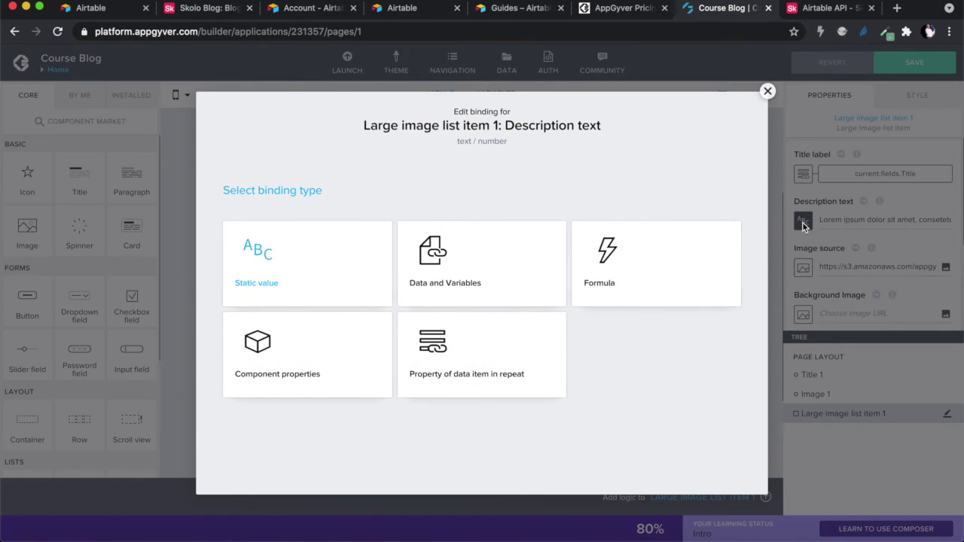
click(471, 350)
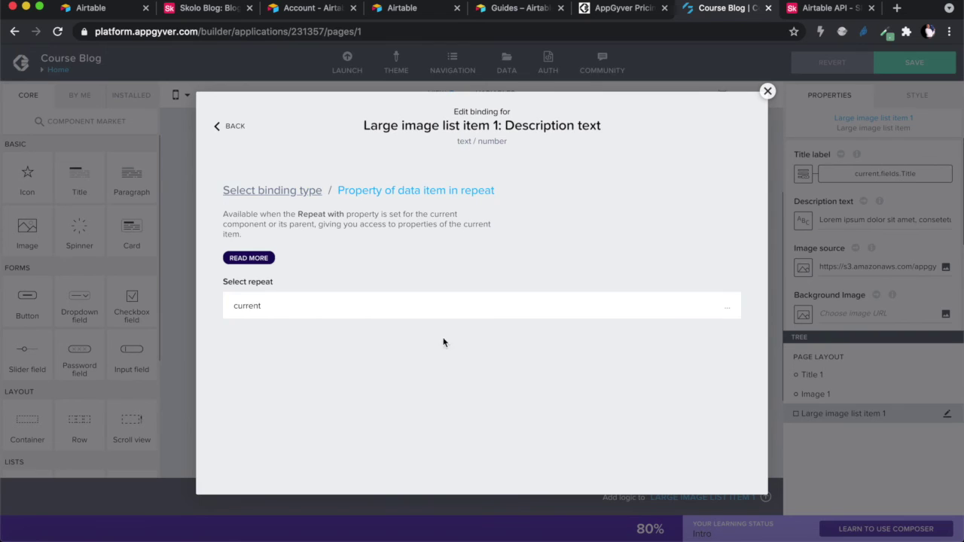
scroll(478, 401, down, 3)
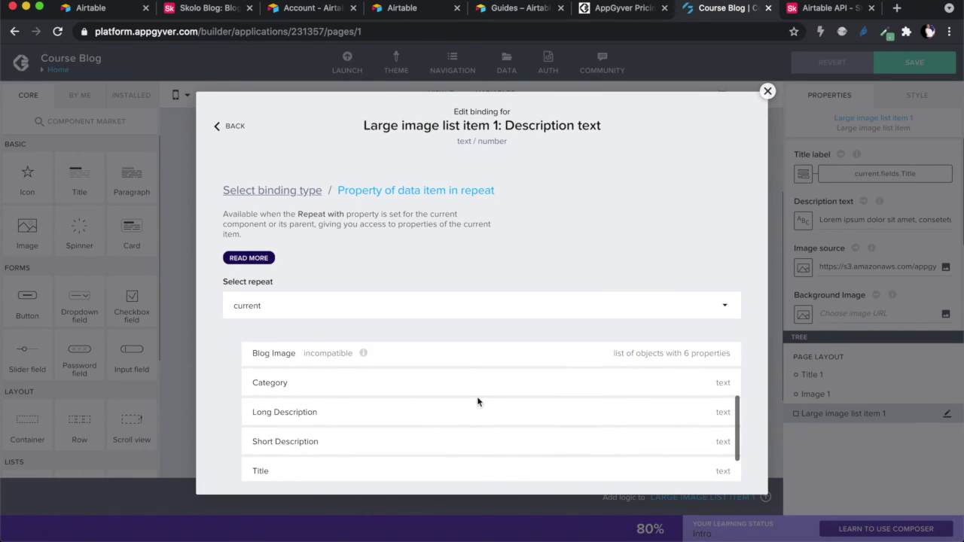
click(407, 443)
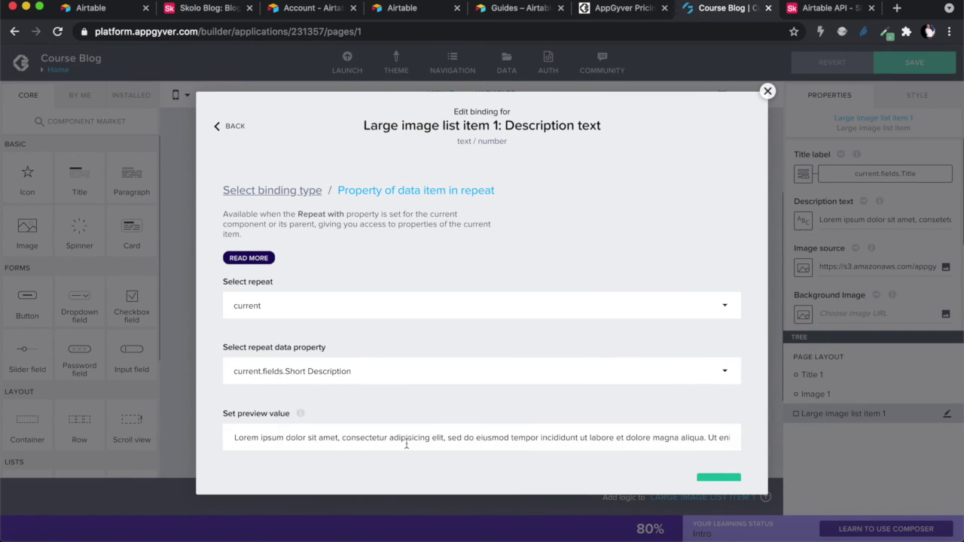
scroll(675, 391, down, 1)
click(718, 470)
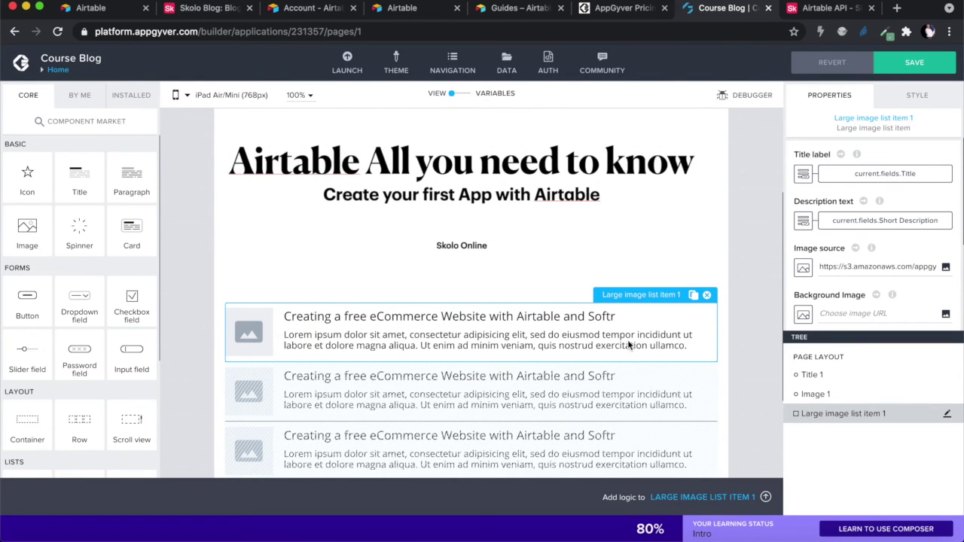
scroll(868, 272, down, 3)
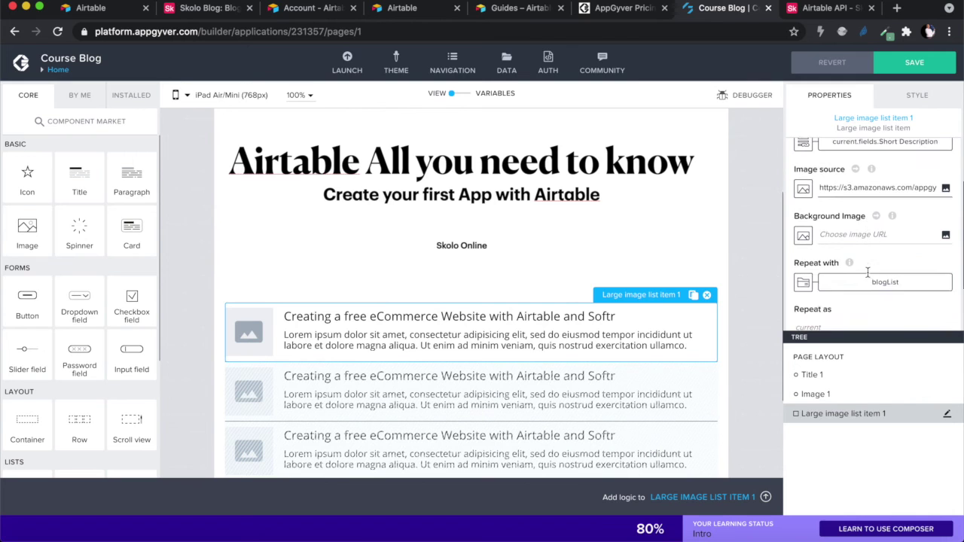
click(803, 232)
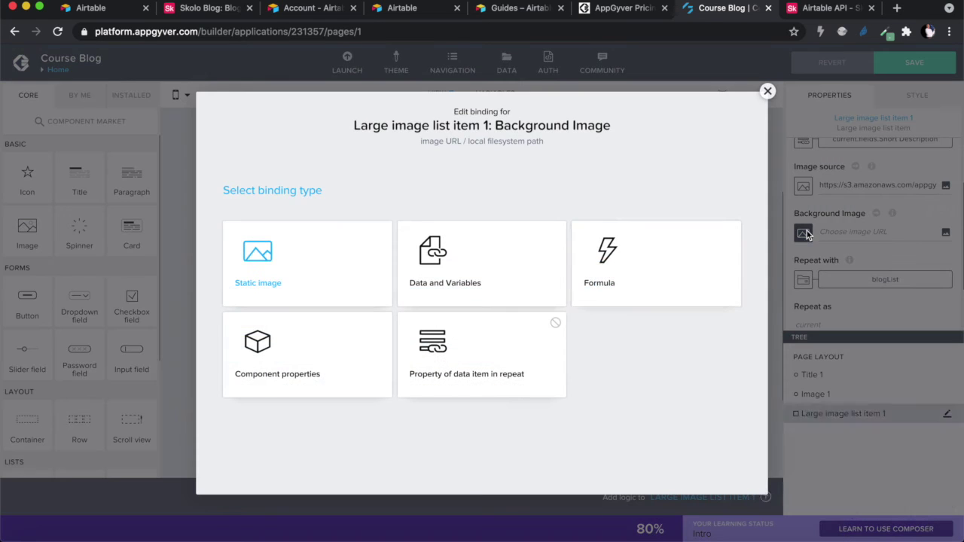
click(501, 341)
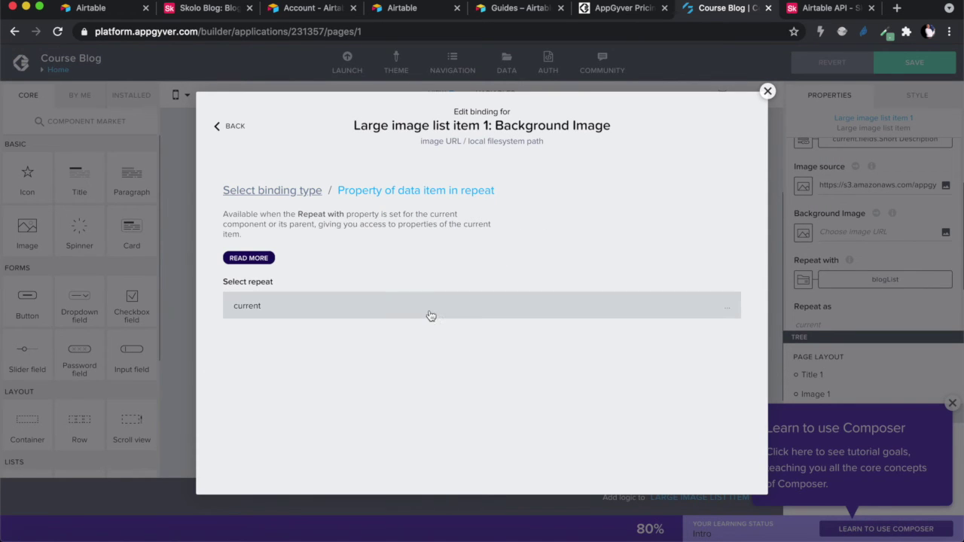
scroll(409, 447, down, 4)
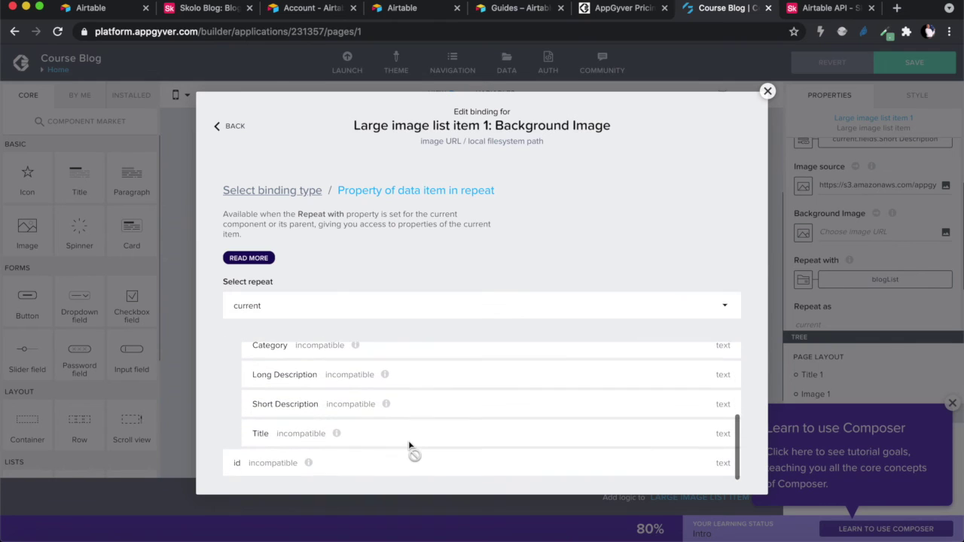
scroll(409, 447, up, 5)
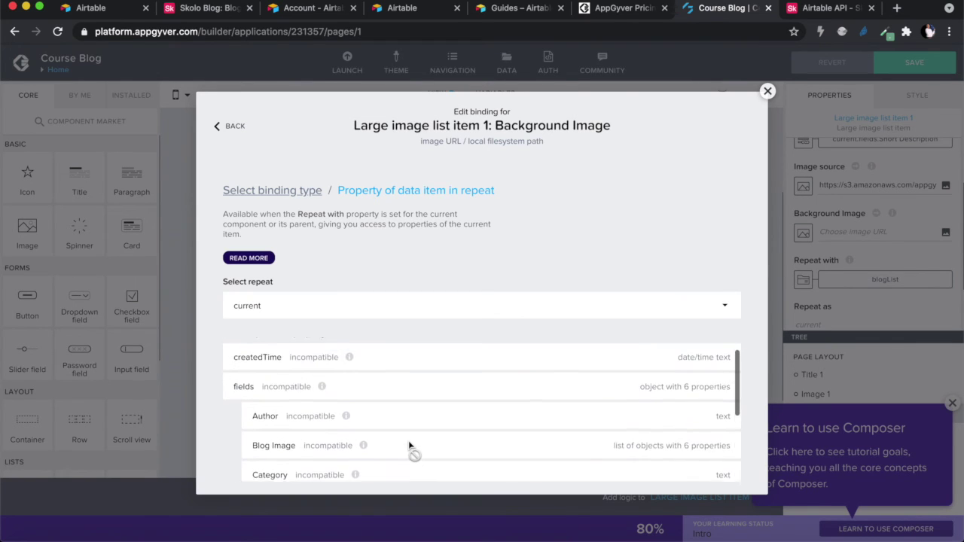
scroll(409, 446, down, 2)
scroll(409, 447, down, 1)
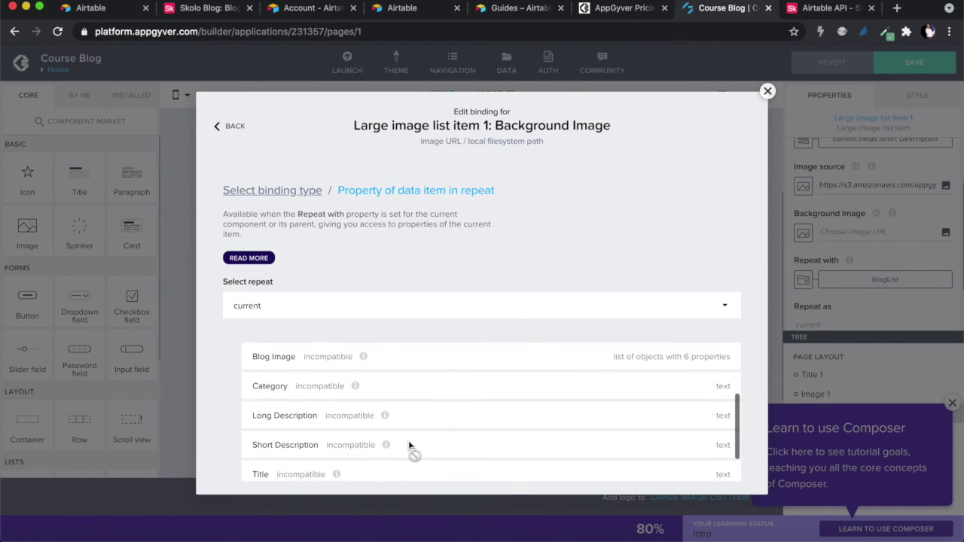
scroll(409, 447, down, 1)
scroll(409, 447, up, 2)
scroll(409, 447, up, 1)
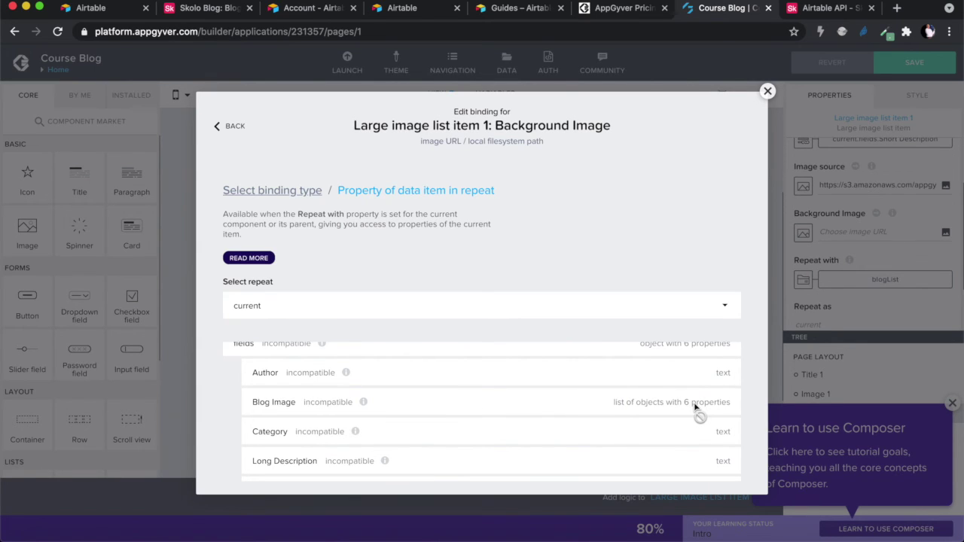
click(235, 127)
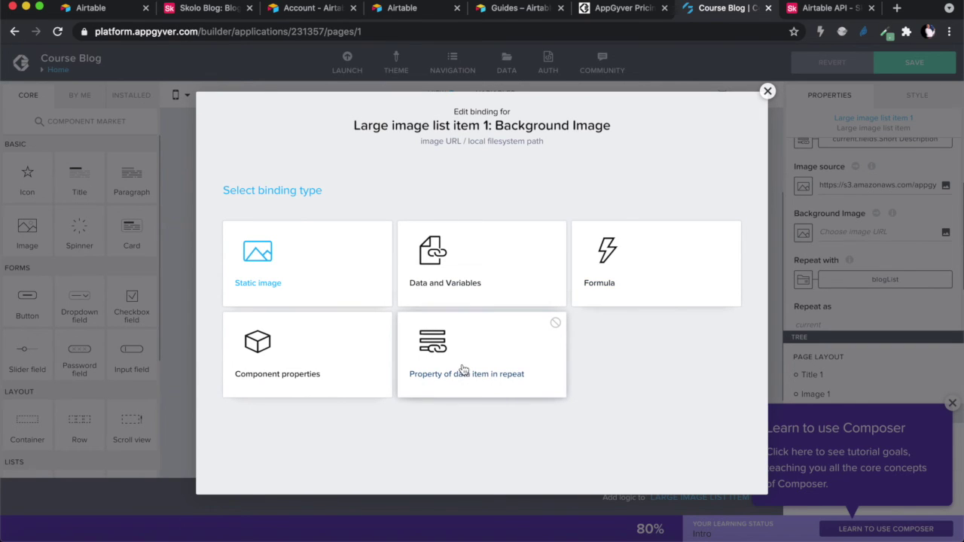
Make Background Image a formula and pick the data.blogList[0].fields["Blog Image"][0].url variable.
click(648, 254)
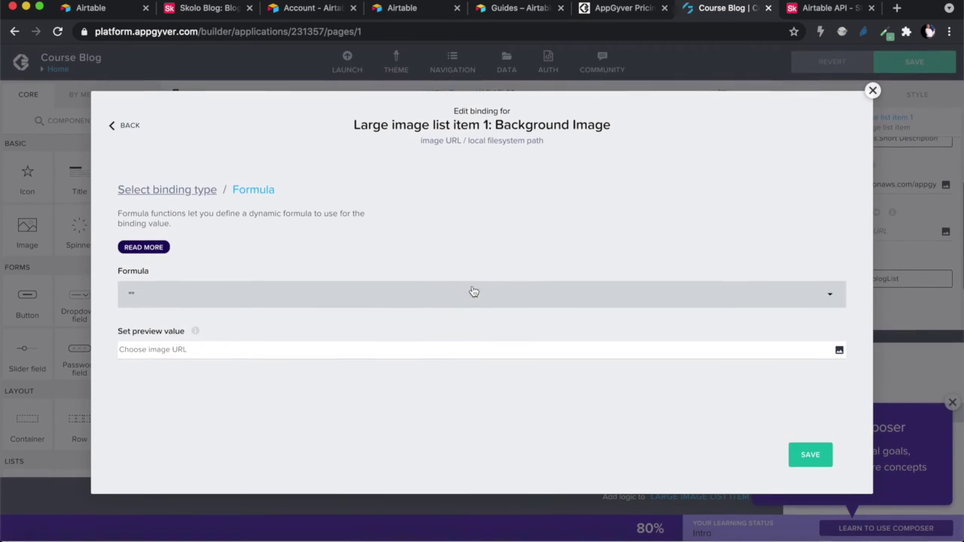
click(450, 304)
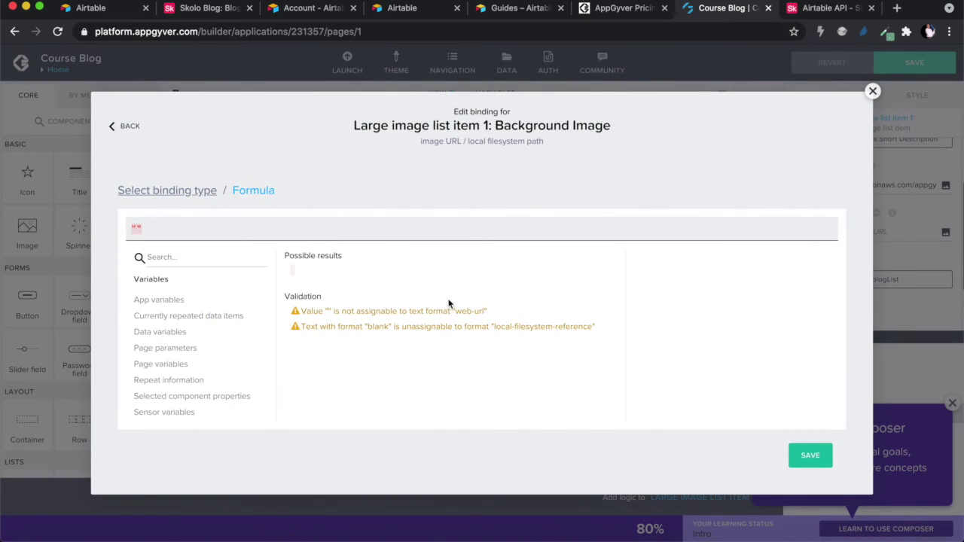
scroll(198, 337, down, 2)
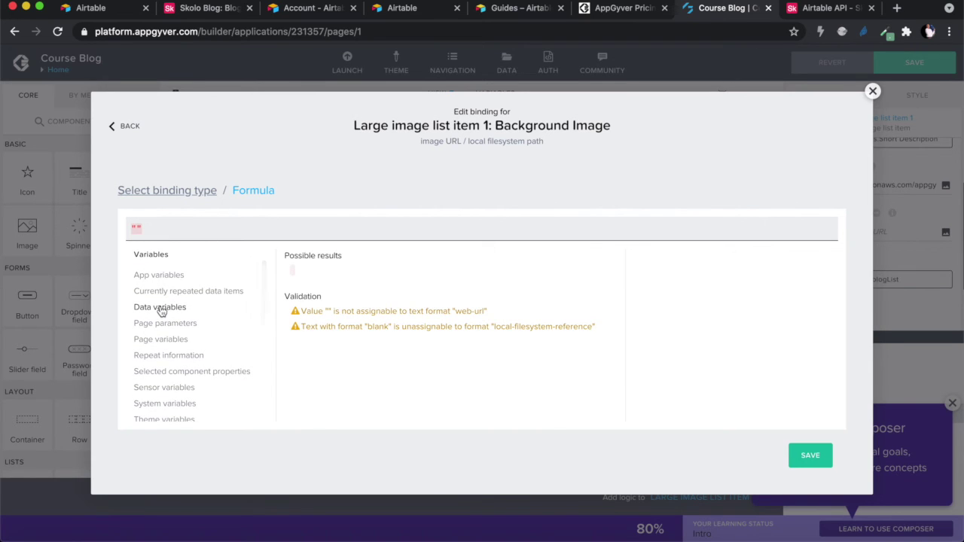
click(161, 308)
scroll(370, 364, down, 2)
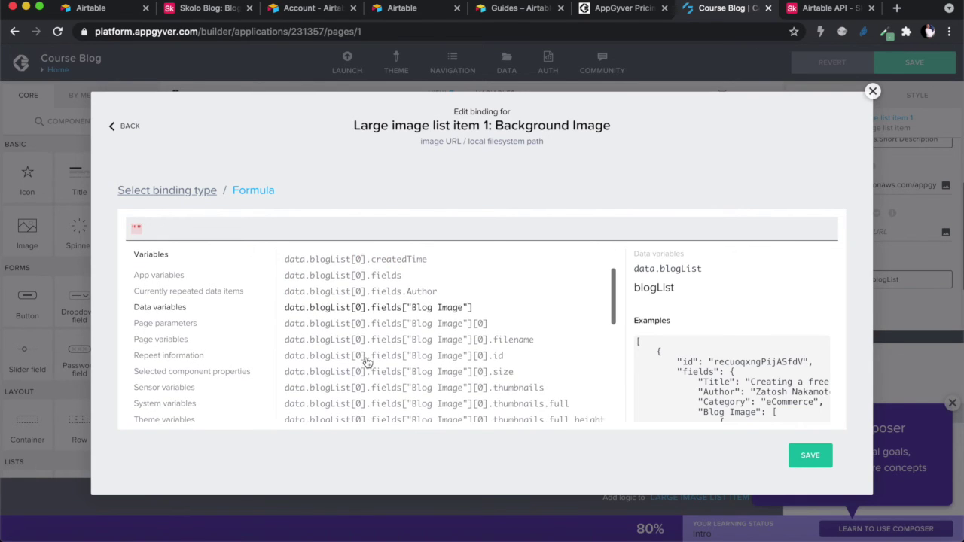
scroll(366, 362, down, 3)
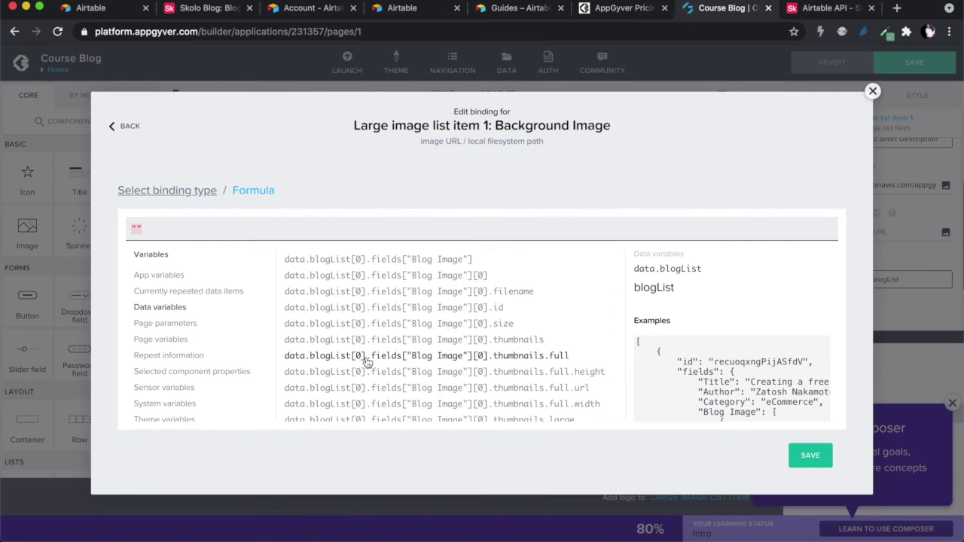
scroll(367, 362, down, 5)
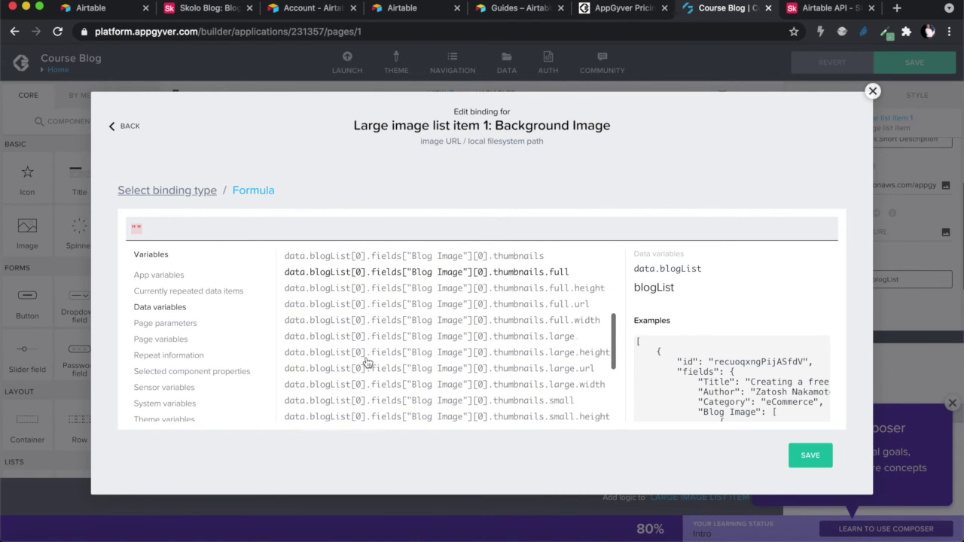
scroll(367, 362, down, 4)
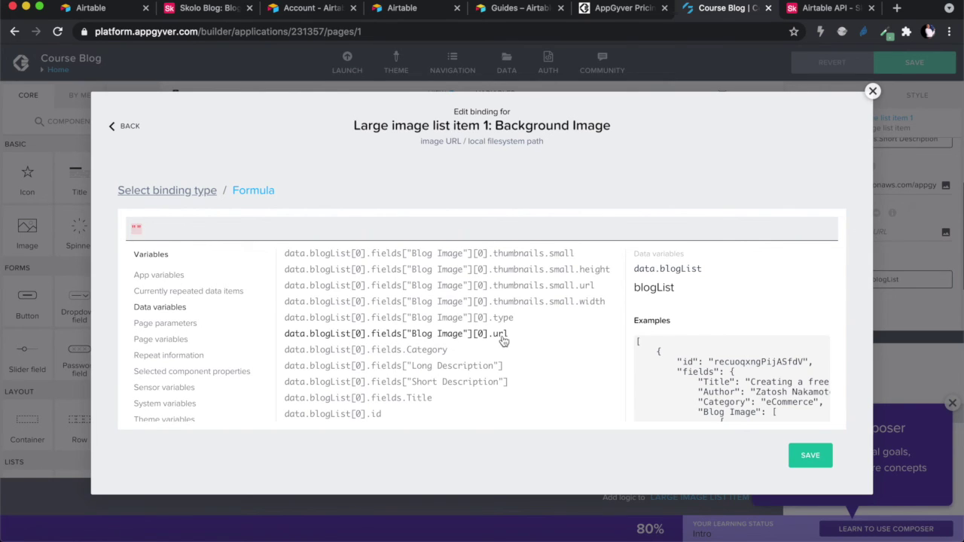
click(436, 338)
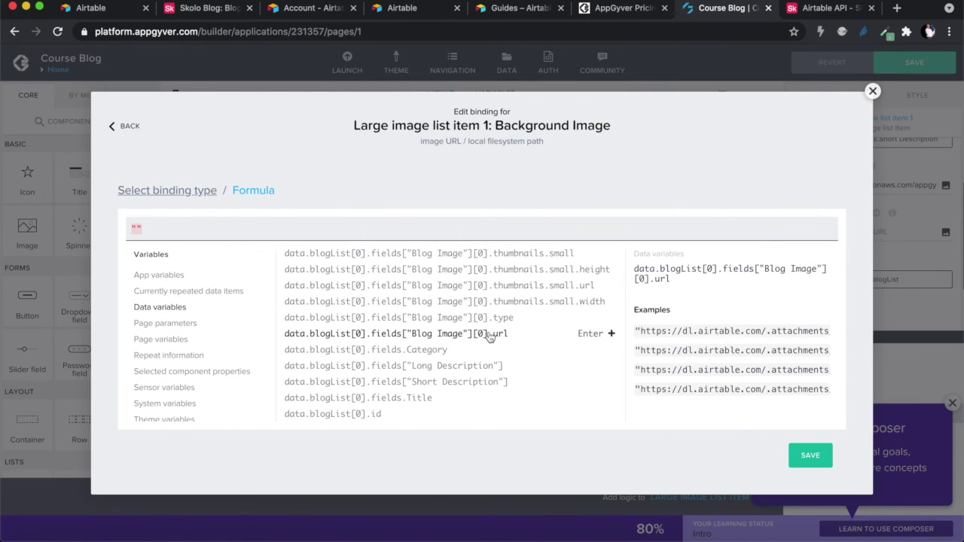
In the Airtable API docs, select the example response's Blog Image attachment url.
click(820, 15)
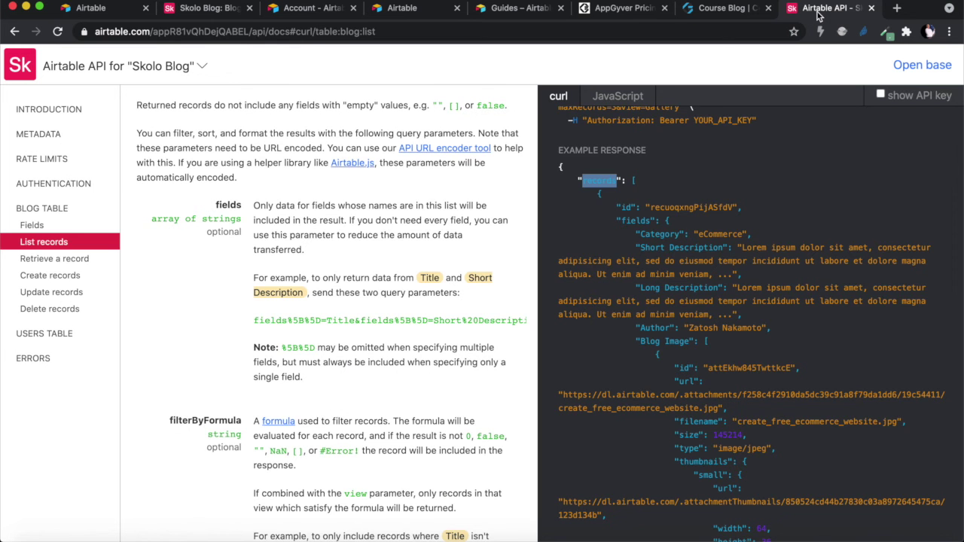
scroll(708, 207, down, 1)
scroll(714, 234, up, 2)
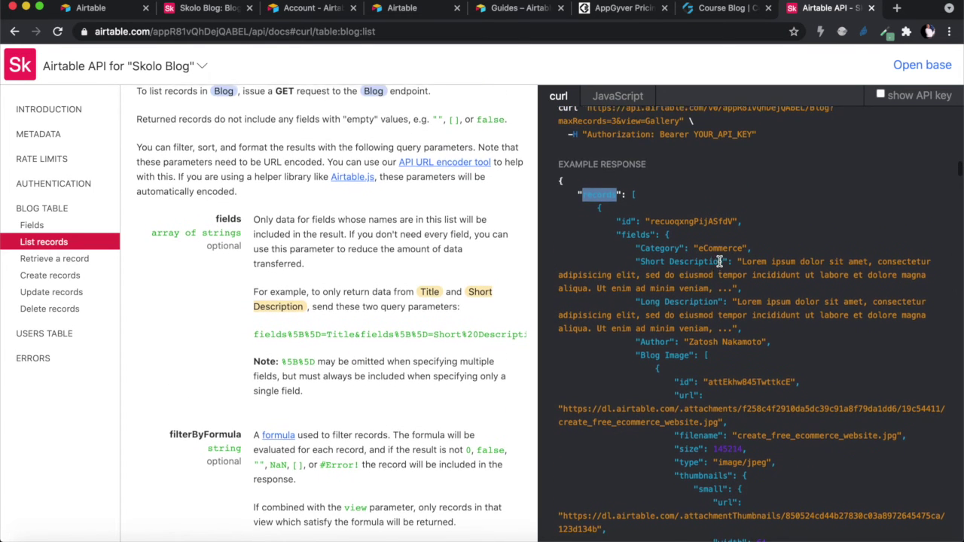
scroll(719, 261, down, 1)
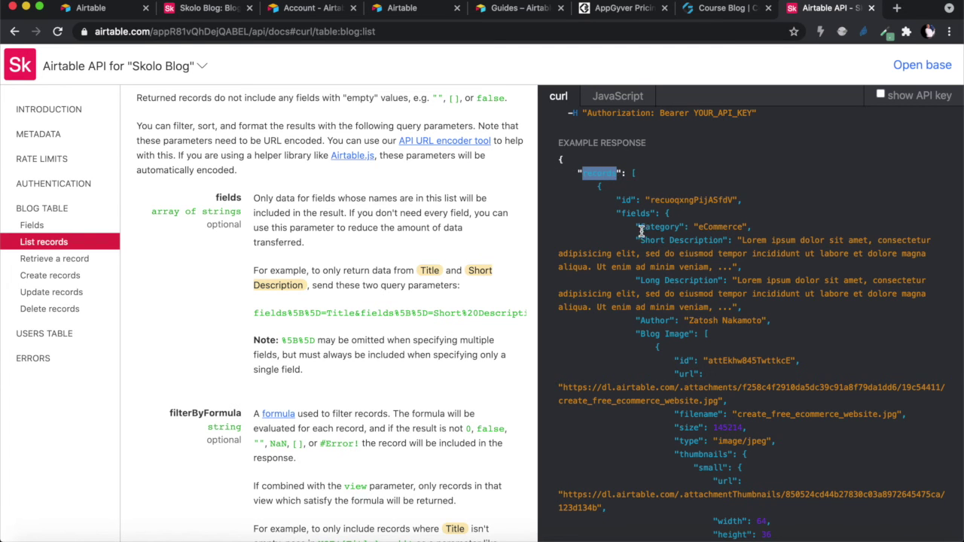
scroll(640, 232, down, 2)
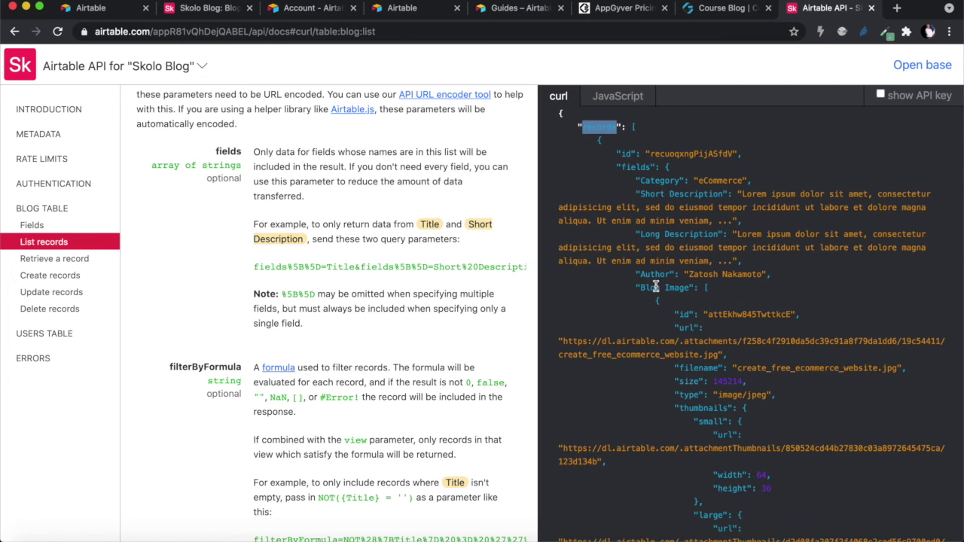
scroll(708, 301, down, 2)
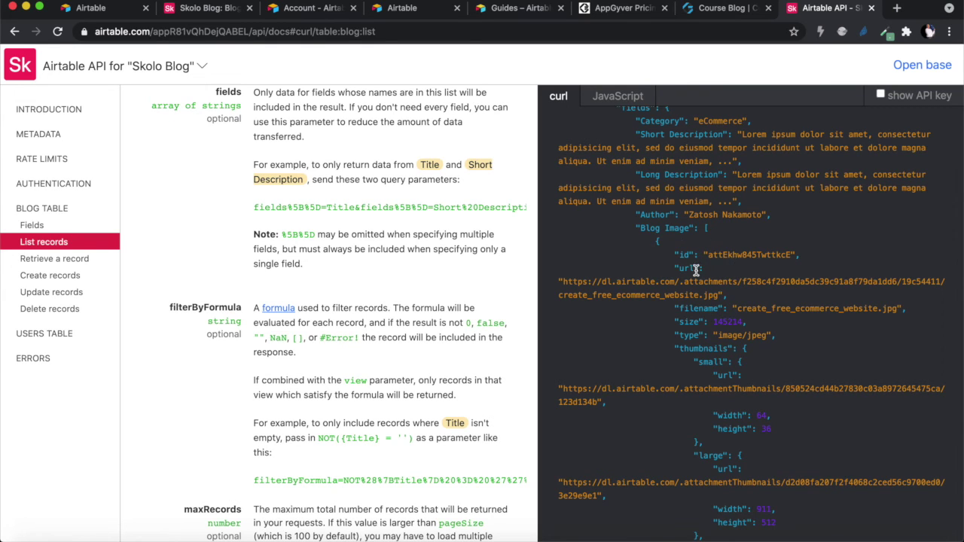
drag(719, 296, 562, 282)
key(super+c)
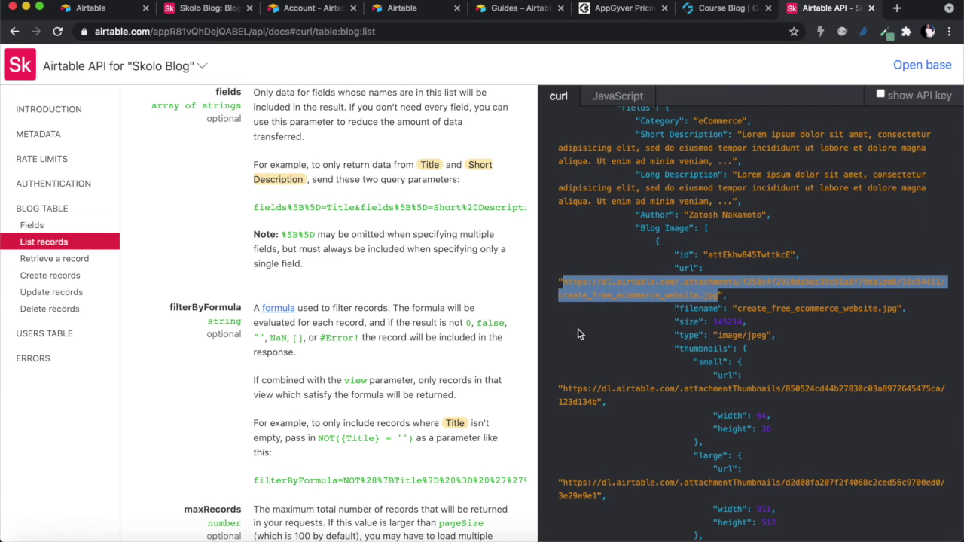
Load the copied attachment URL in a new Chrome tab, then return to Course Blog.
click(896, 9)
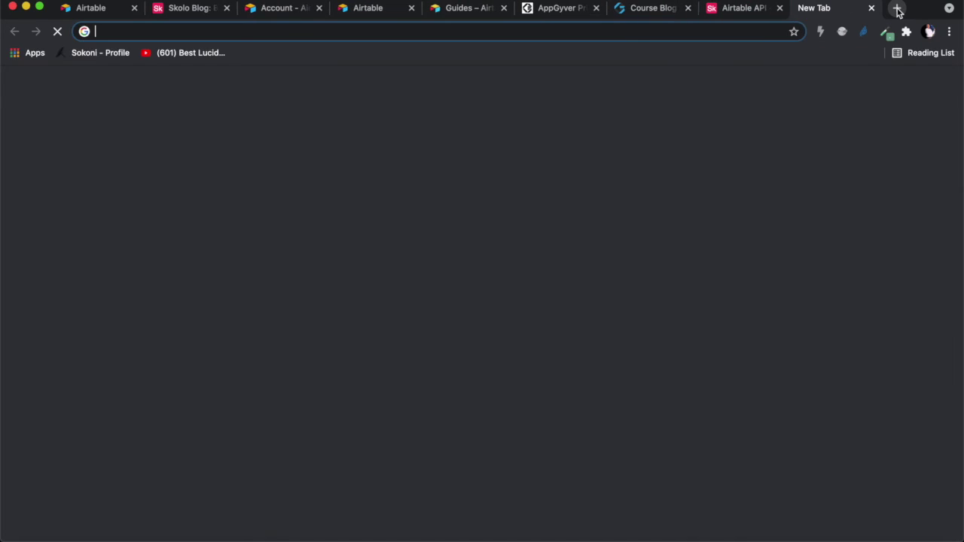
key(super+v)
key(Return)
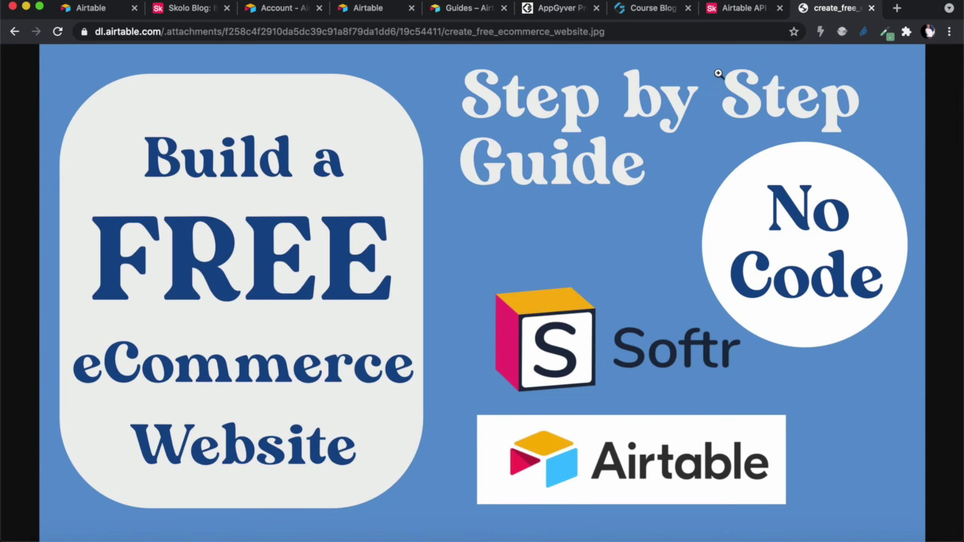
click(652, 9)
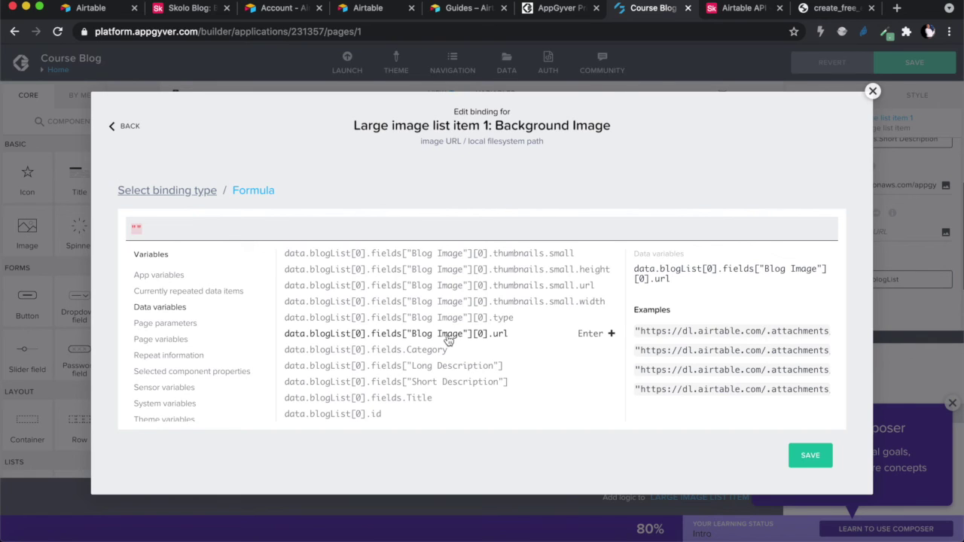
Set the Background Image formula to data.blogList[0].fields["Blog Image"][0].url, removing the stray quotes.
click(611, 334)
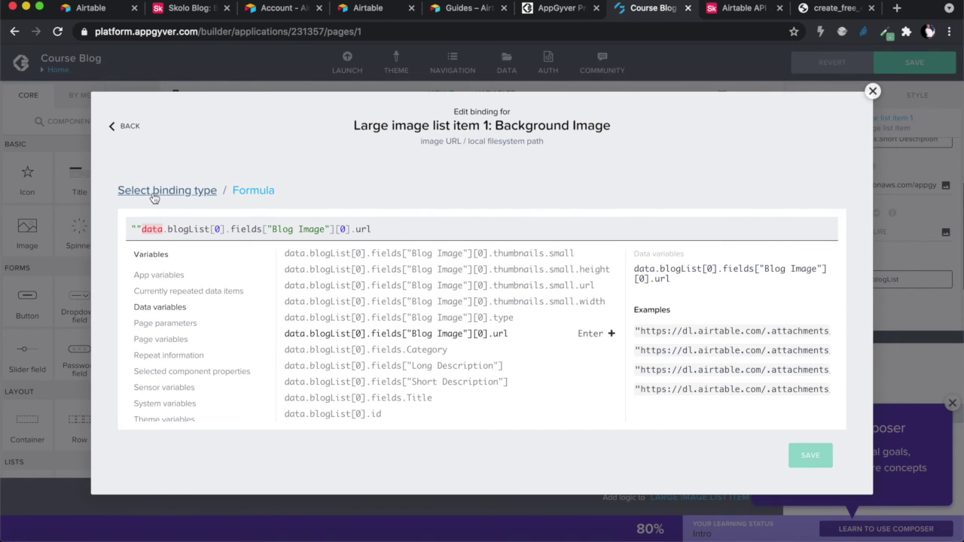
drag(142, 226, 126, 230)
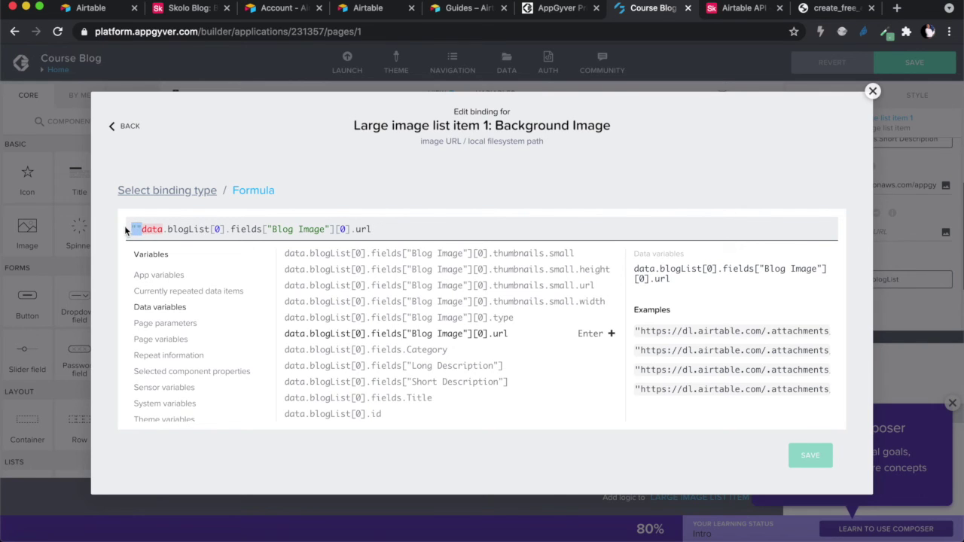
key(BackSpace)
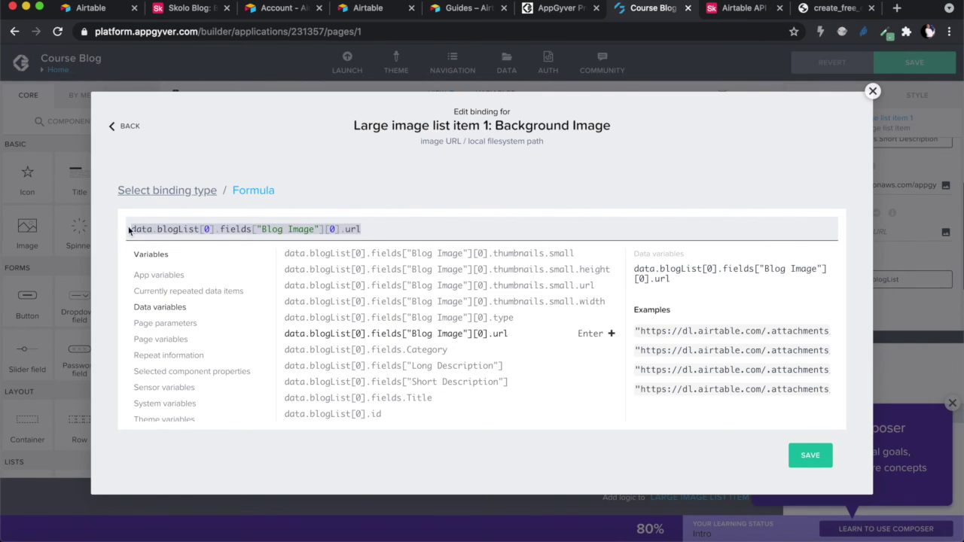
click(809, 458)
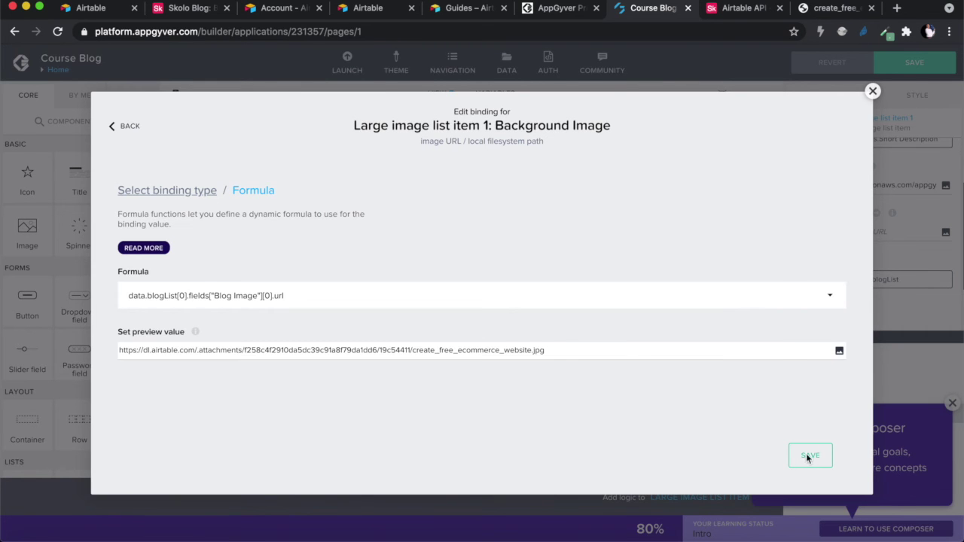
click(809, 457)
Bring the Background Image binding choices back up.
scroll(415, 342, down, 3)
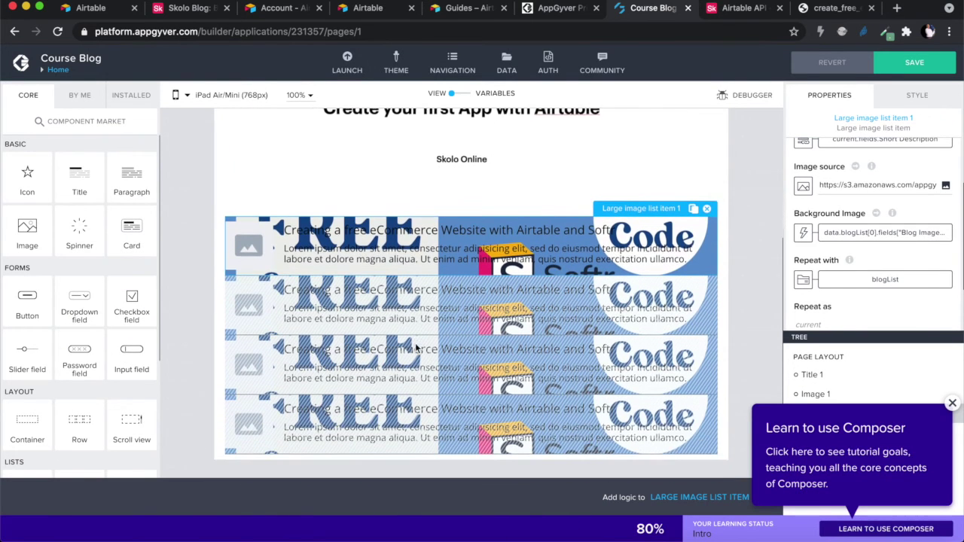
scroll(486, 277, down, 1)
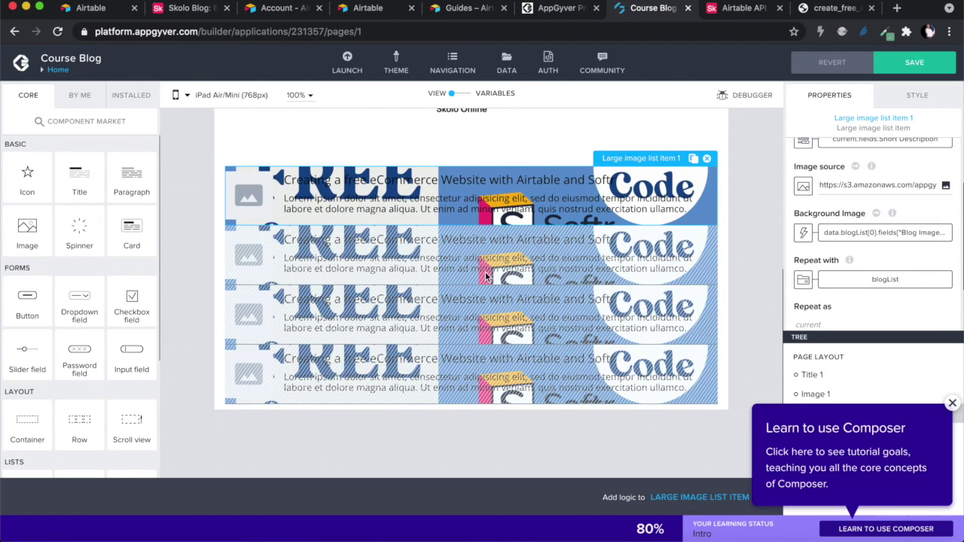
scroll(486, 277, up, 3)
scroll(486, 277, down, 3)
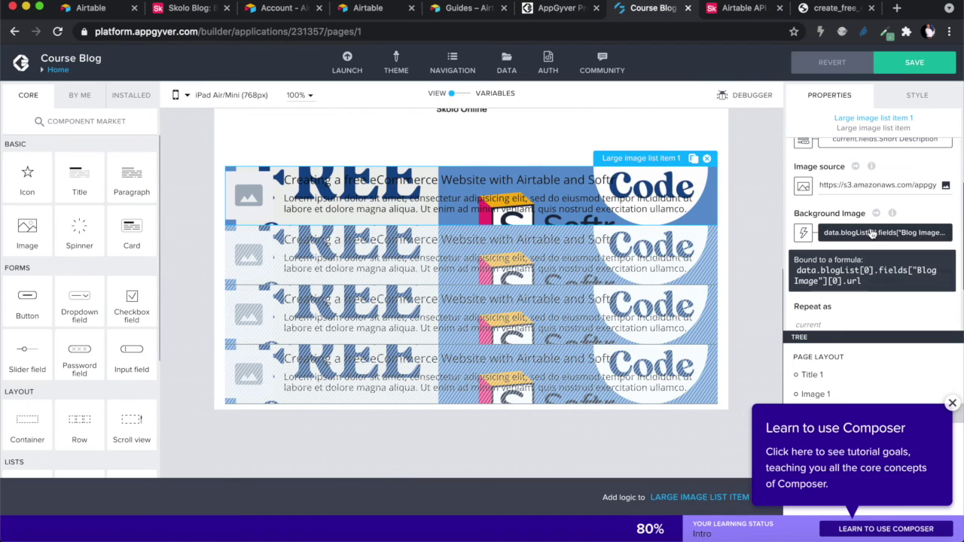
click(804, 234)
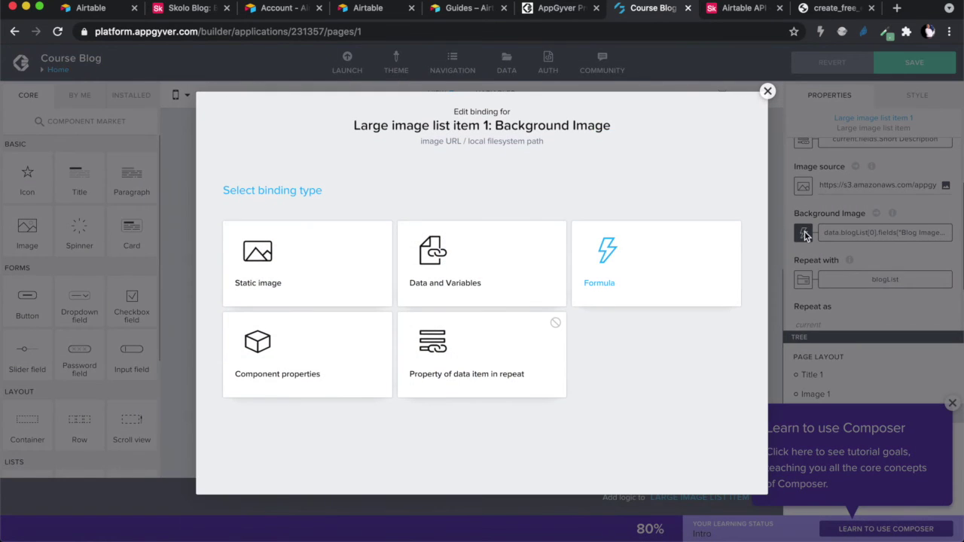
Reset Background Image to a static image and switch Image source to a formula binding.
click(302, 263)
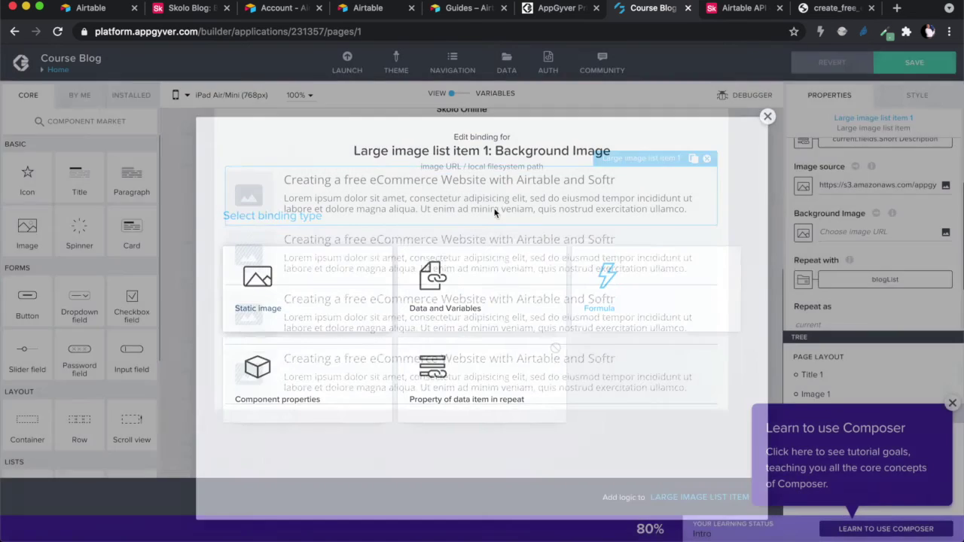
scroll(863, 261, up, 1)
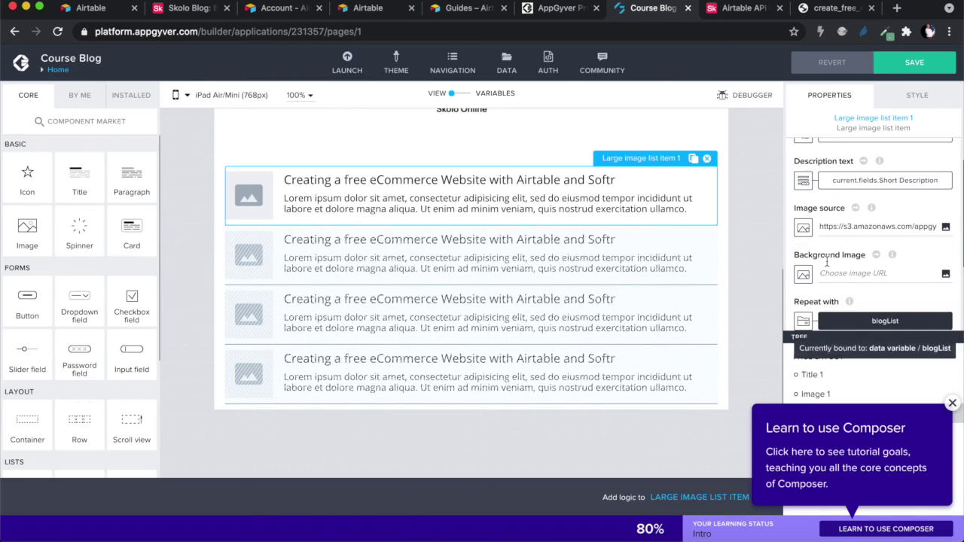
click(804, 228)
click(610, 270)
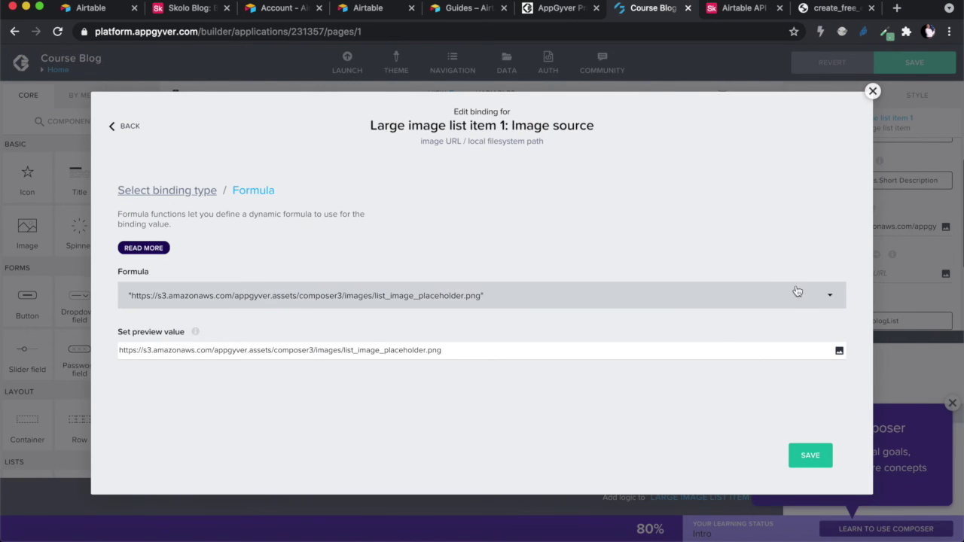
click(790, 298)
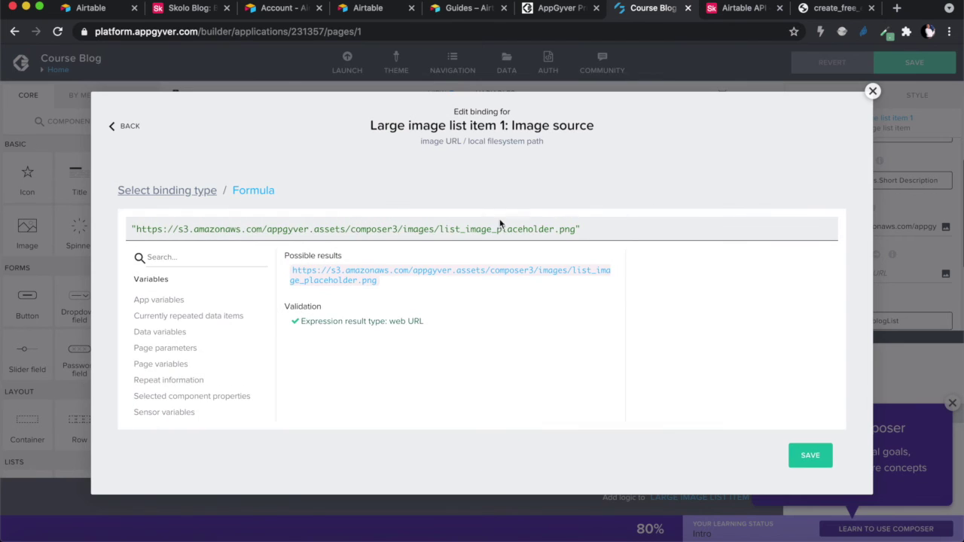
Set the Image source formula to the Blog Image url, replacing the placeholder URL.
click(160, 331)
scroll(397, 350, down, 10)
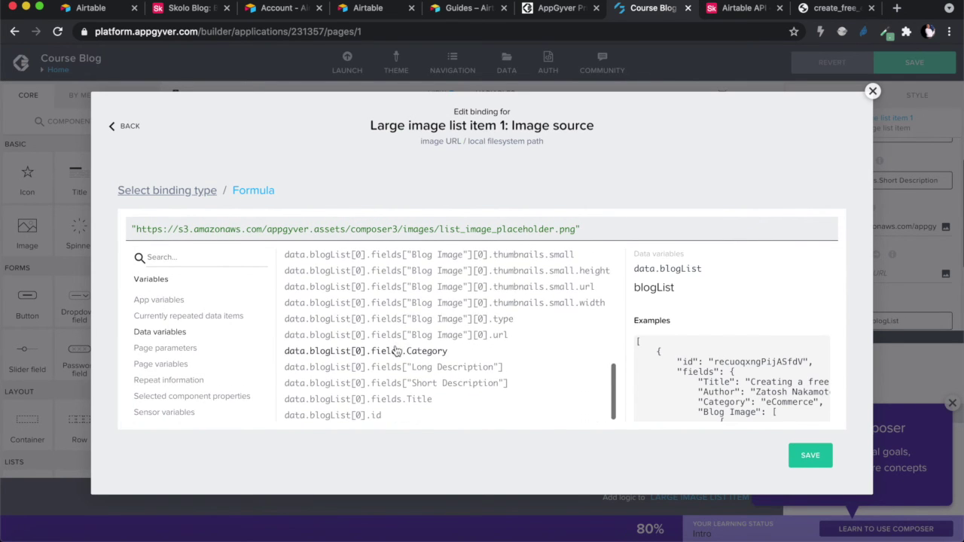
click(396, 339)
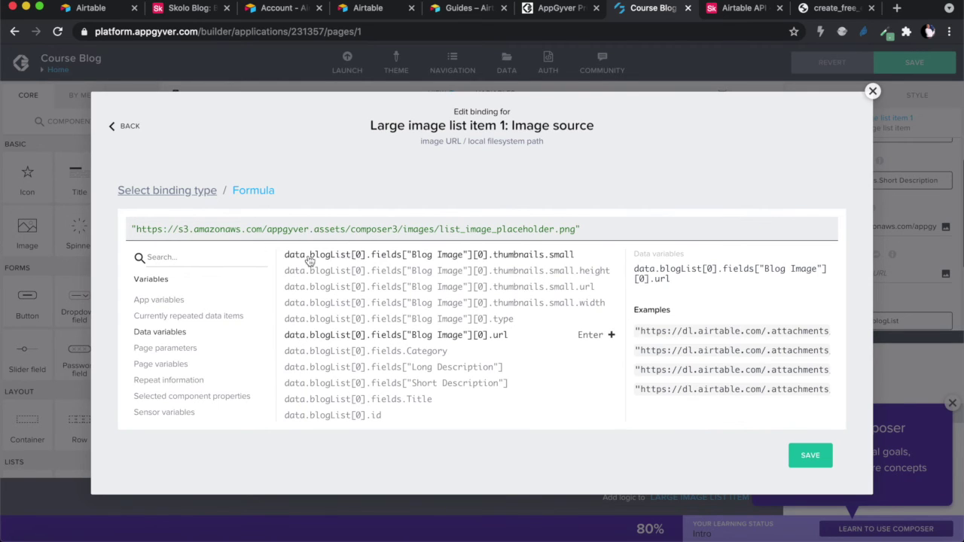
click(601, 339)
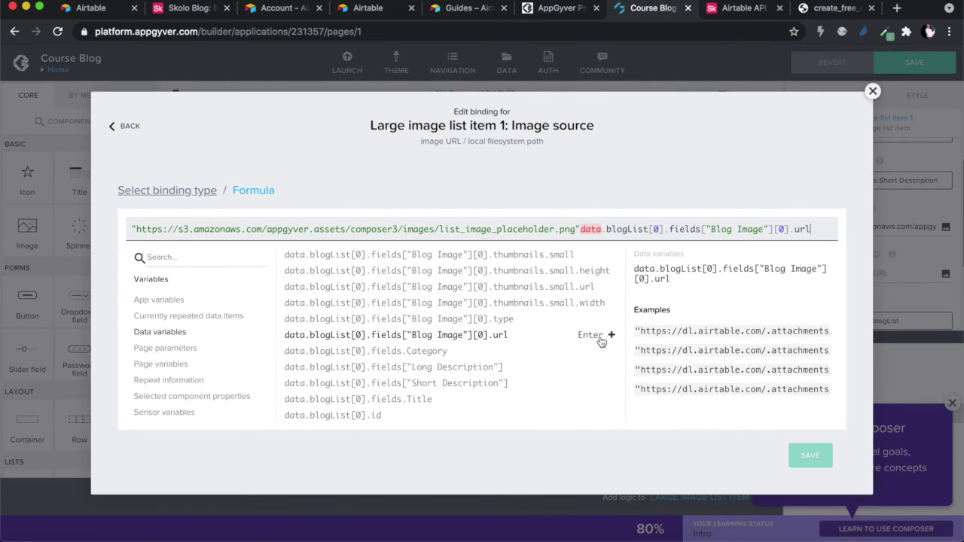
drag(581, 228, 132, 228)
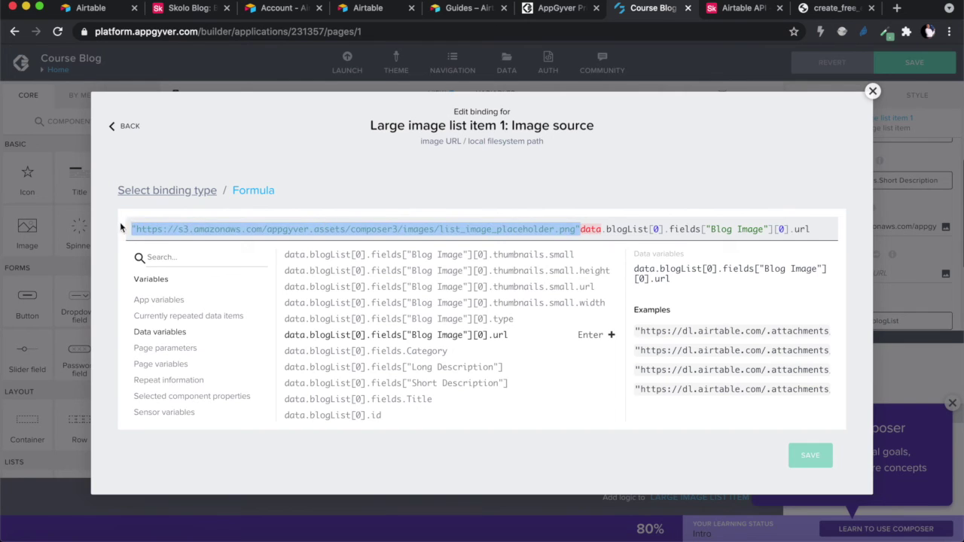
key(BackSpace)
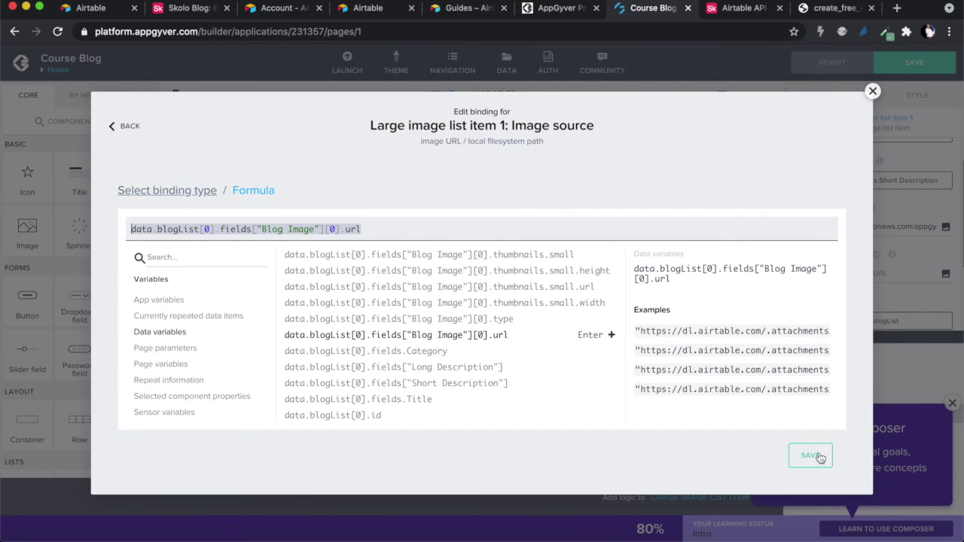
click(809, 458)
click(809, 457)
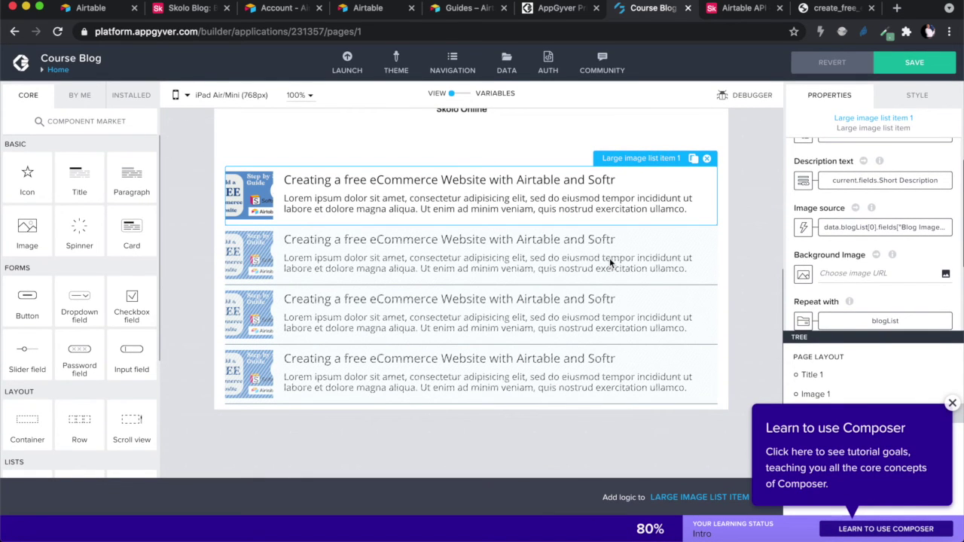
click(952, 403)
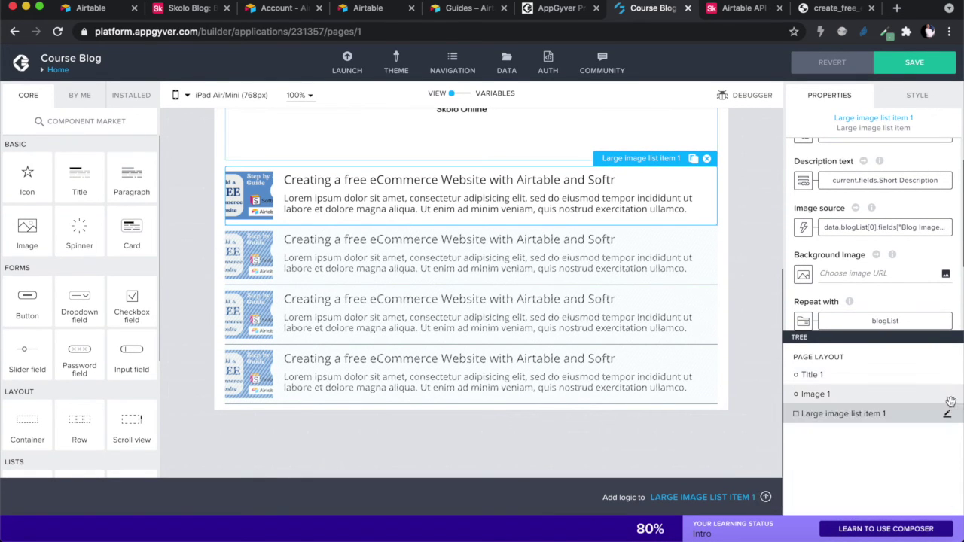
Save the Course Blog app and bring up the Launch preview options.
click(891, 58)
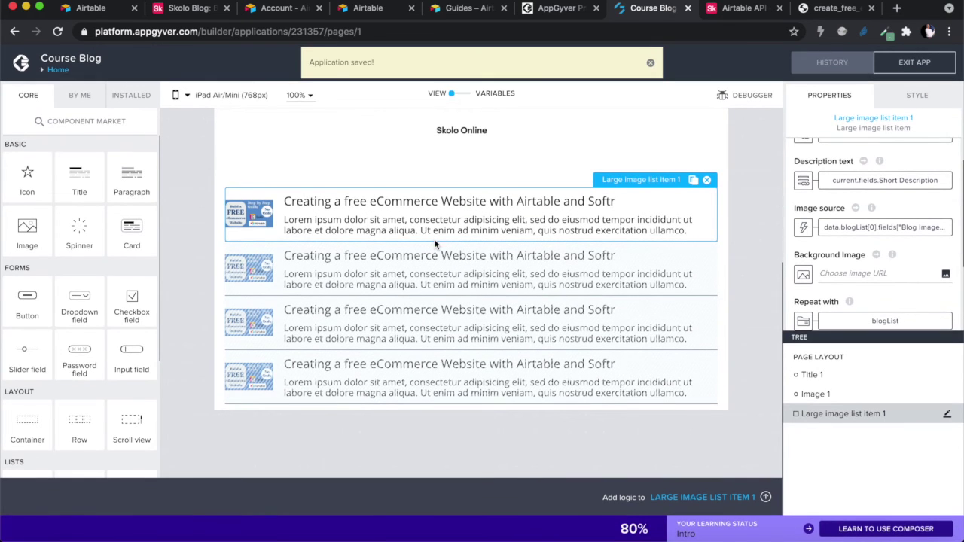
click(652, 63)
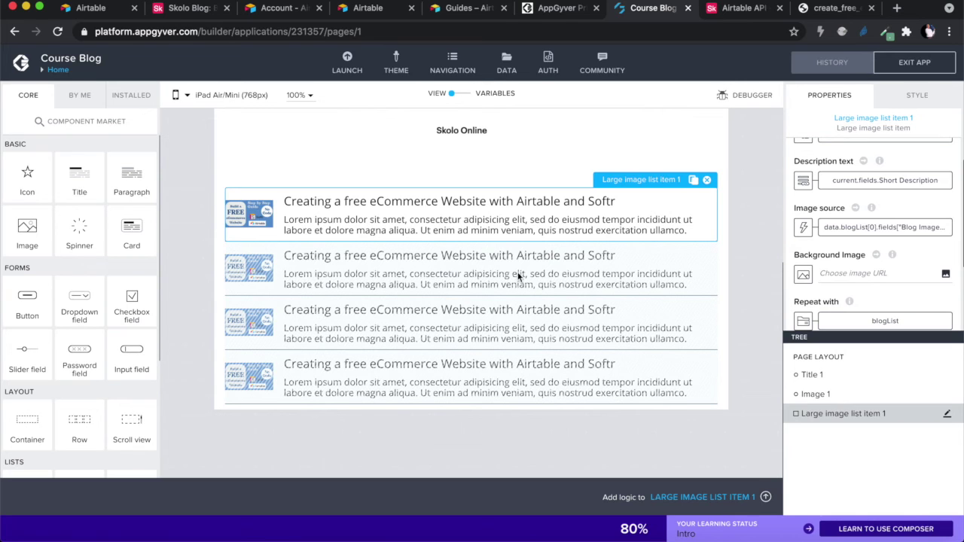
click(348, 58)
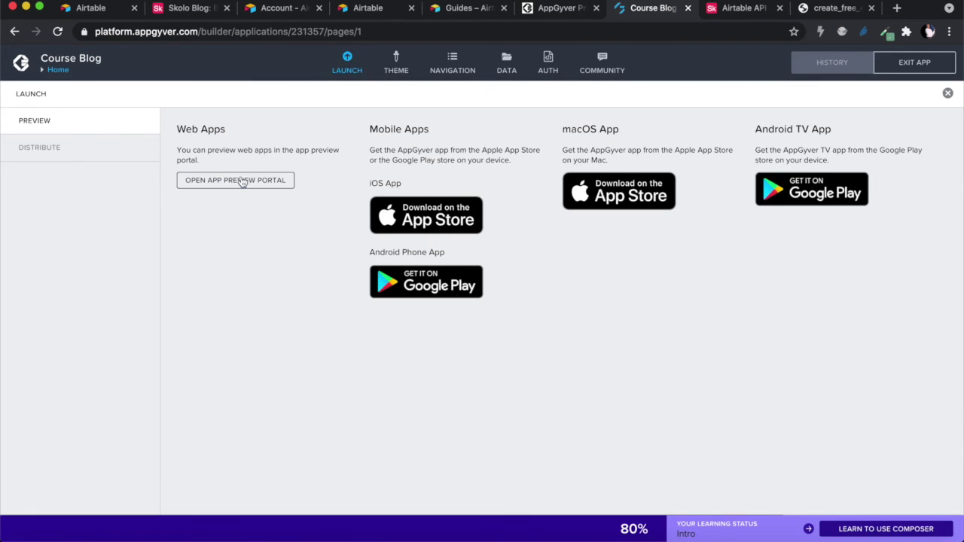
click(234, 182)
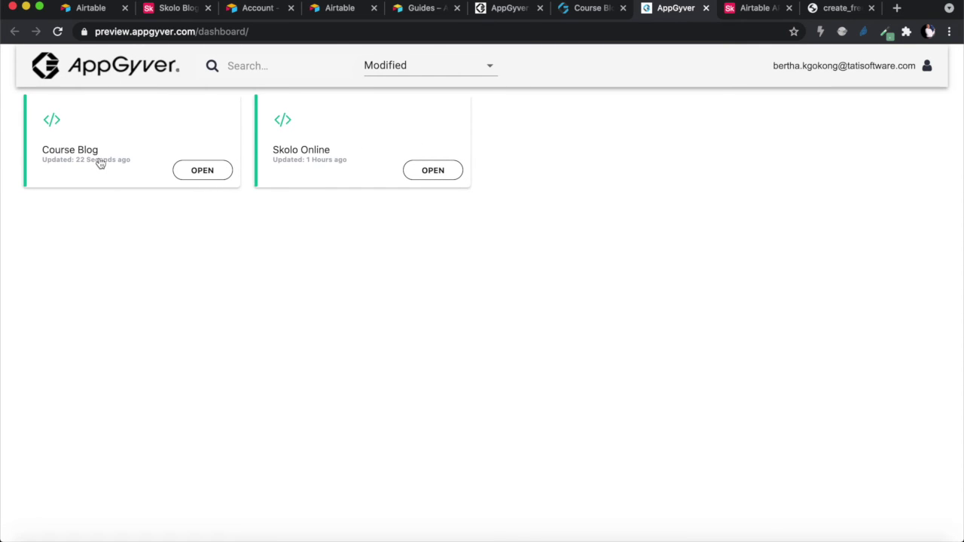
click(204, 173)
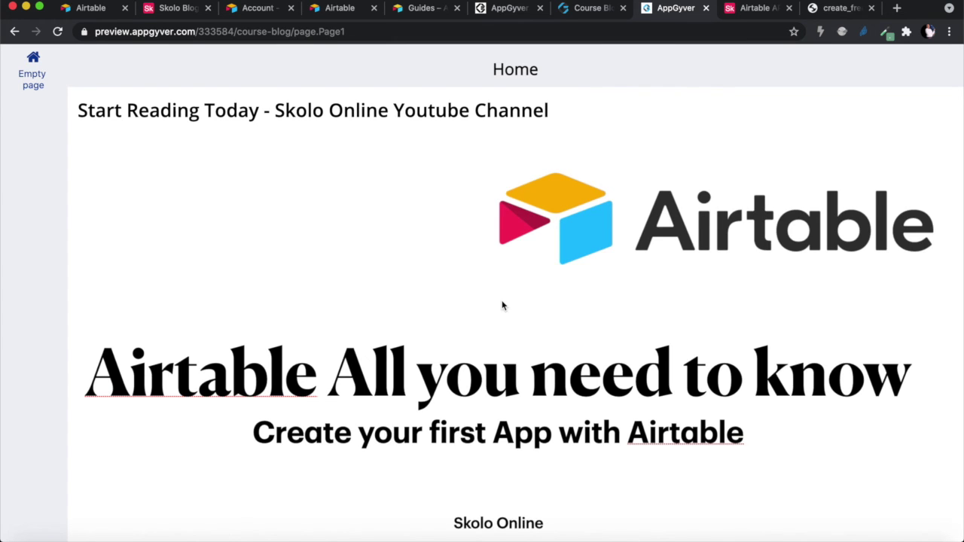
scroll(503, 305, down, 5)
scroll(503, 305, up, 2)
scroll(503, 305, down, 2)
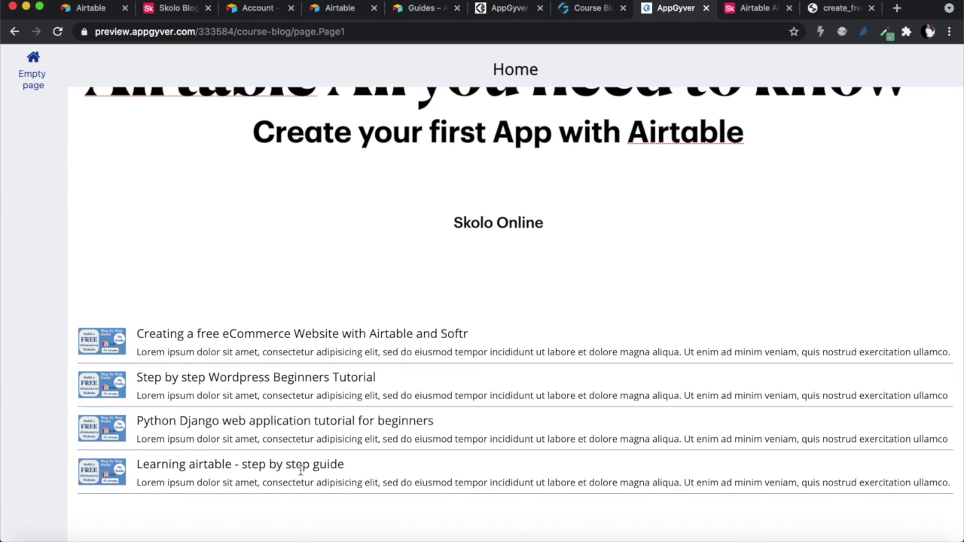
scroll(300, 469, down, 1)
scroll(181, 307, up, 5)
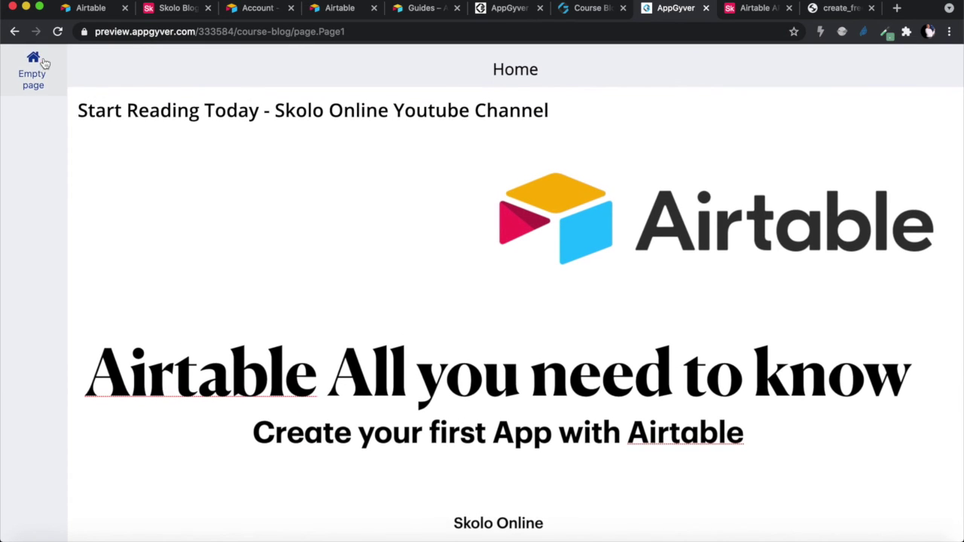
scroll(276, 230, down, 5)
scroll(276, 231, up, 5)
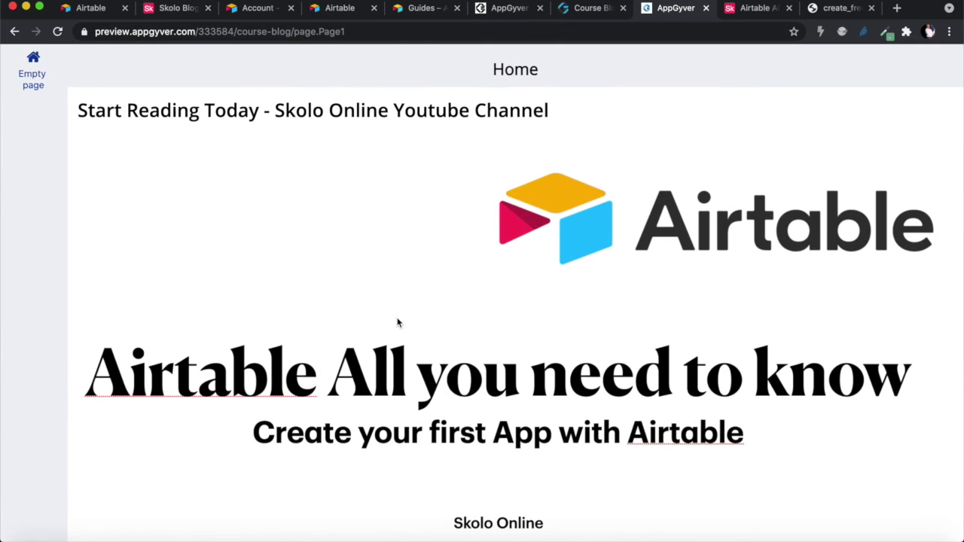
scroll(397, 322, down, 5)
scroll(523, 387, up, 5)
scroll(520, 387, down, 5)
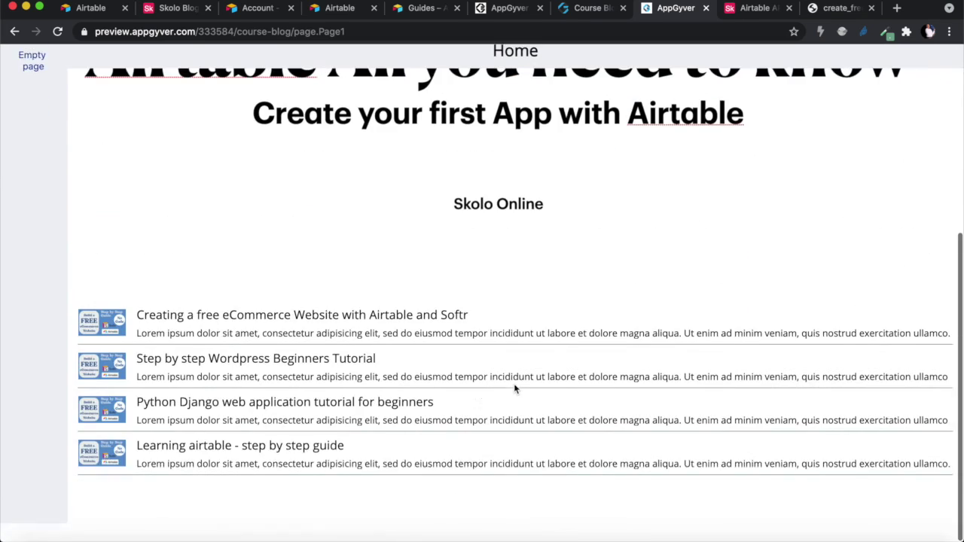
click(705, 8)
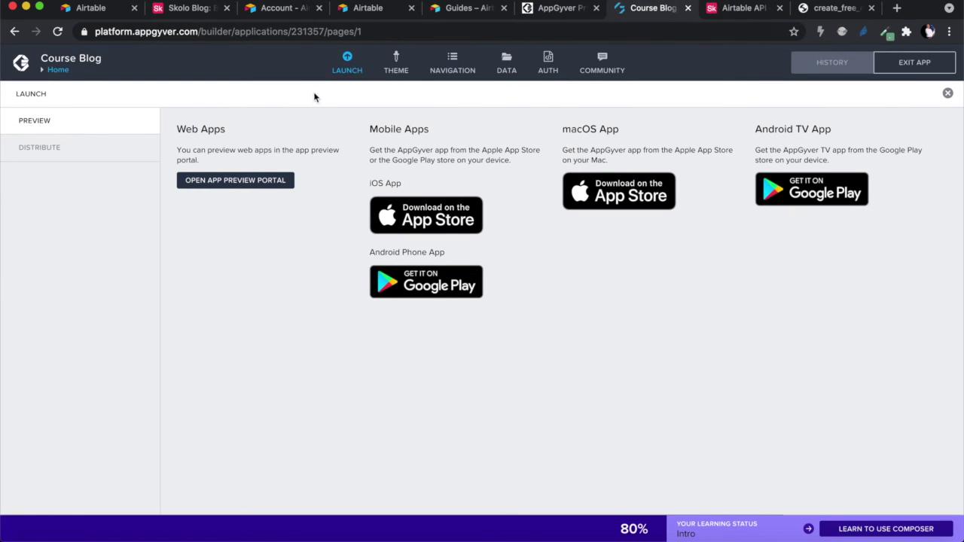
Close the Launch panel and review the Image source formula's data variables without changes.
click(558, 9)
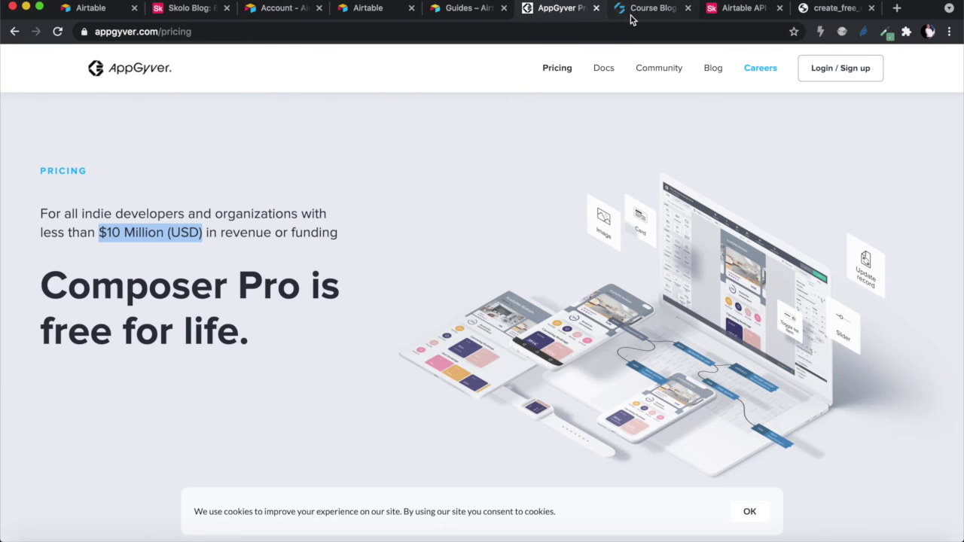
click(648, 8)
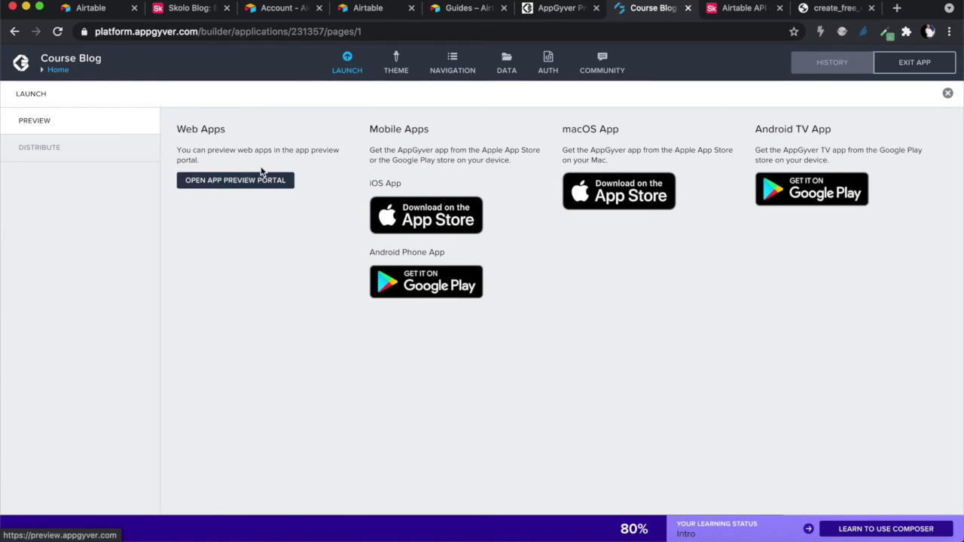
click(948, 93)
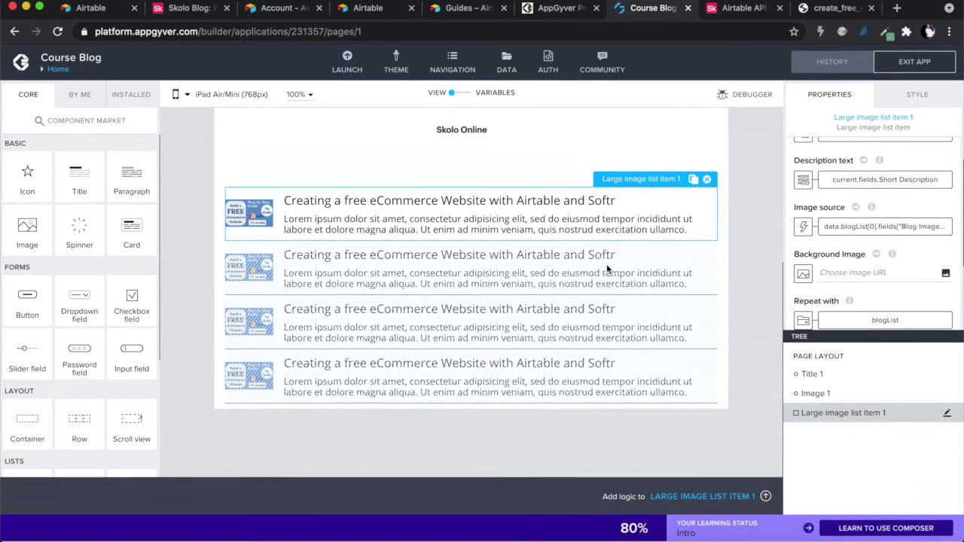
scroll(920, 244, up, 2)
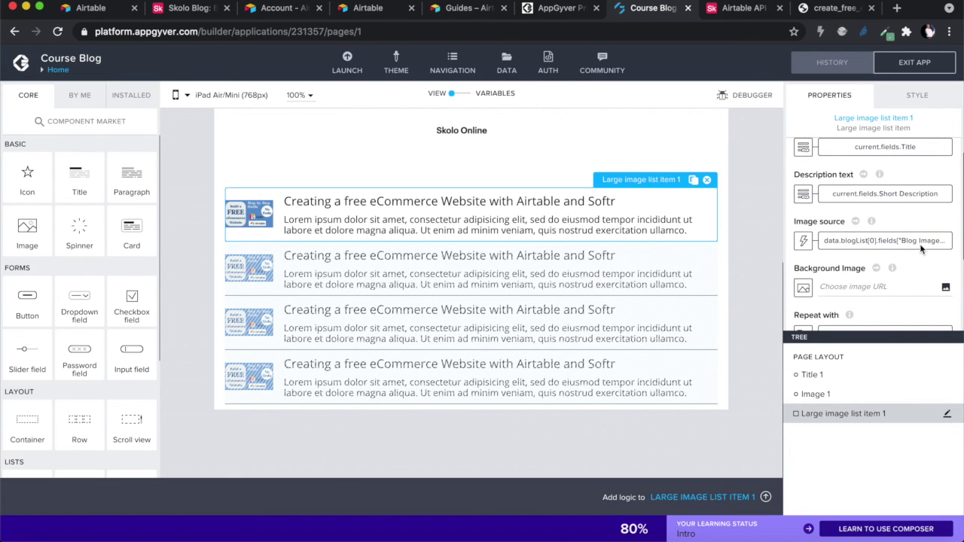
click(866, 241)
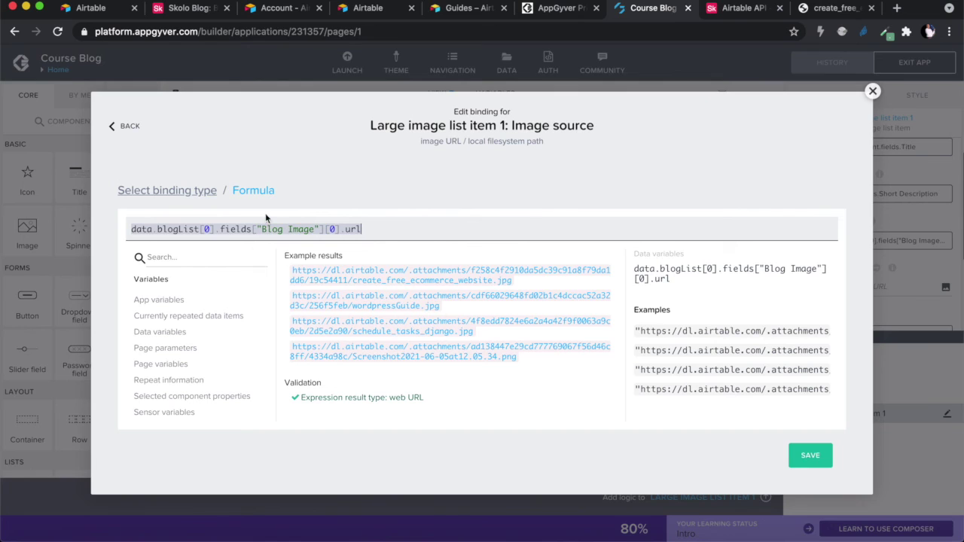
scroll(180, 339, down, 3)
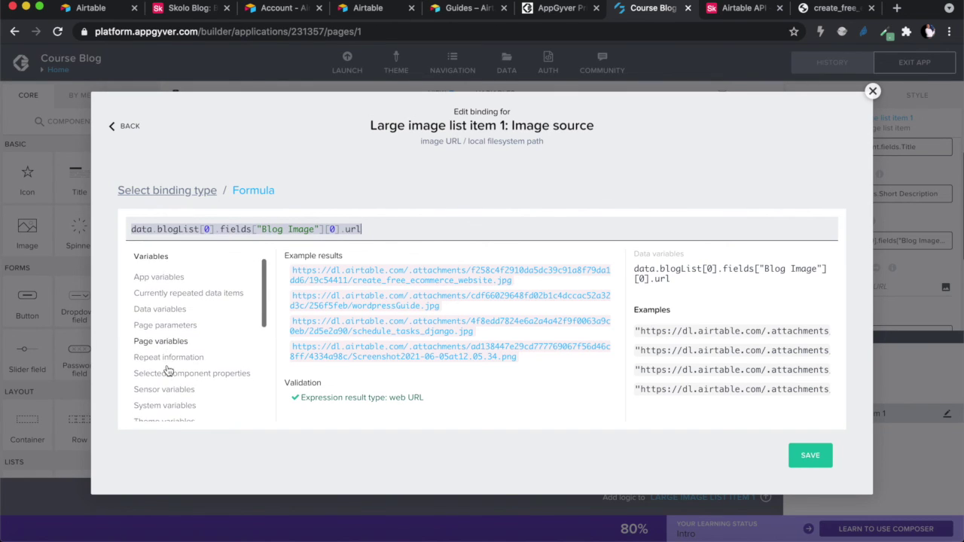
scroll(167, 370, up, 3)
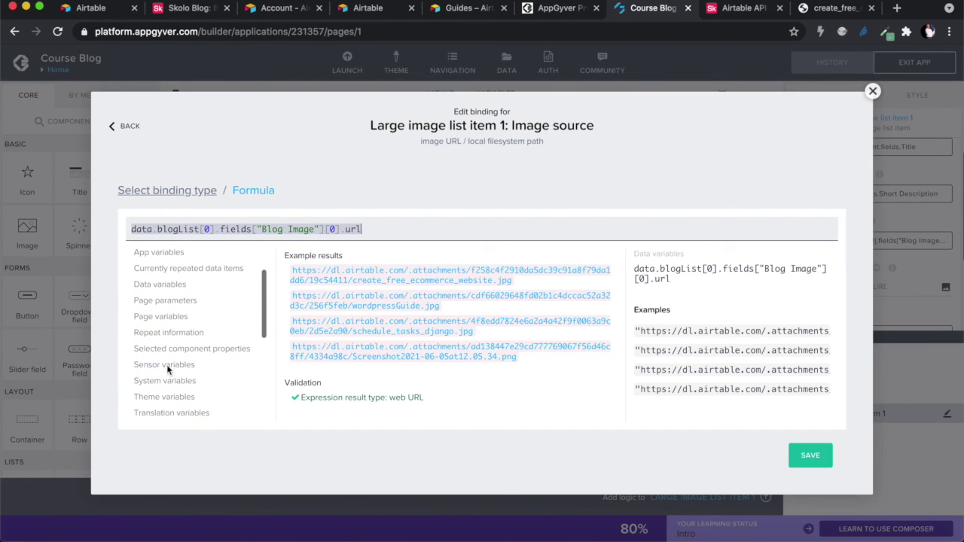
click(173, 287)
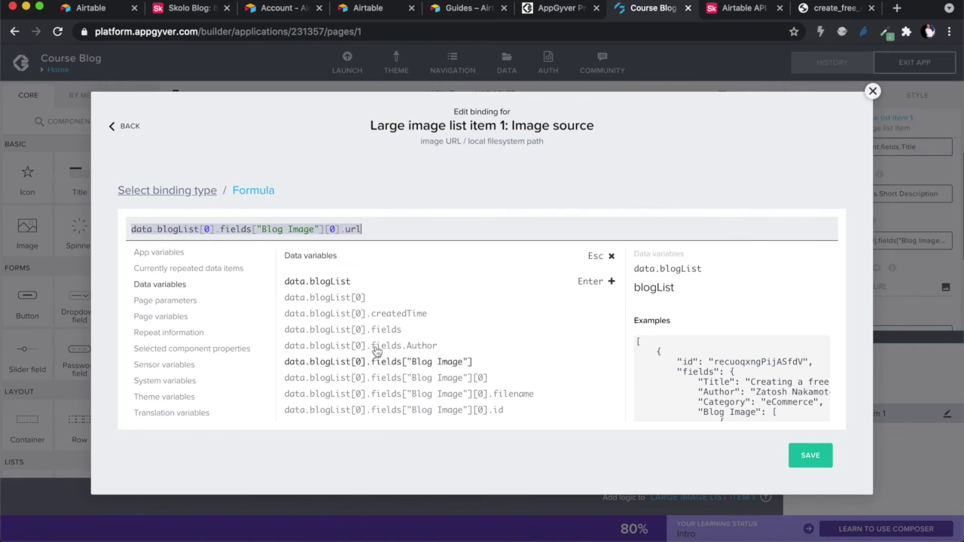
scroll(394, 369, down, 5)
scroll(395, 369, down, 5)
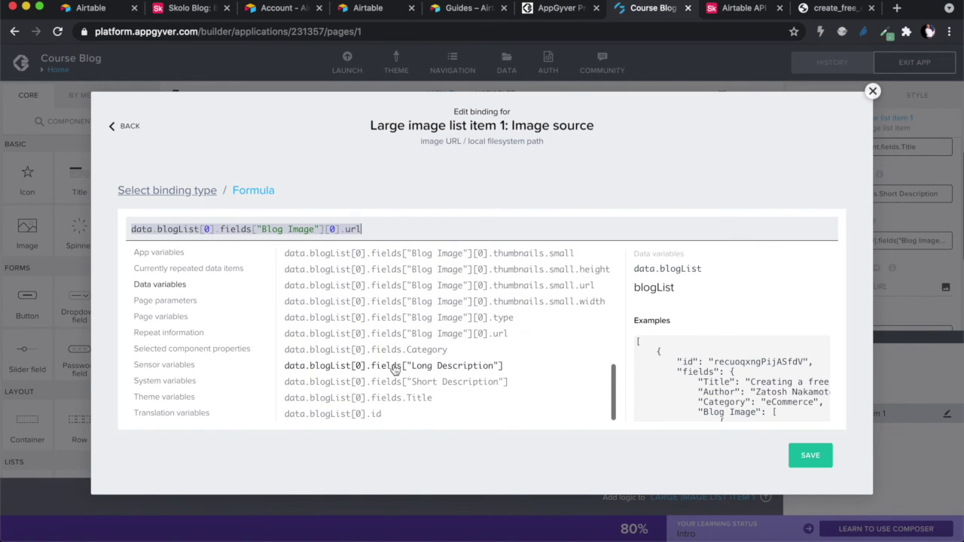
scroll(395, 369, up, 10)
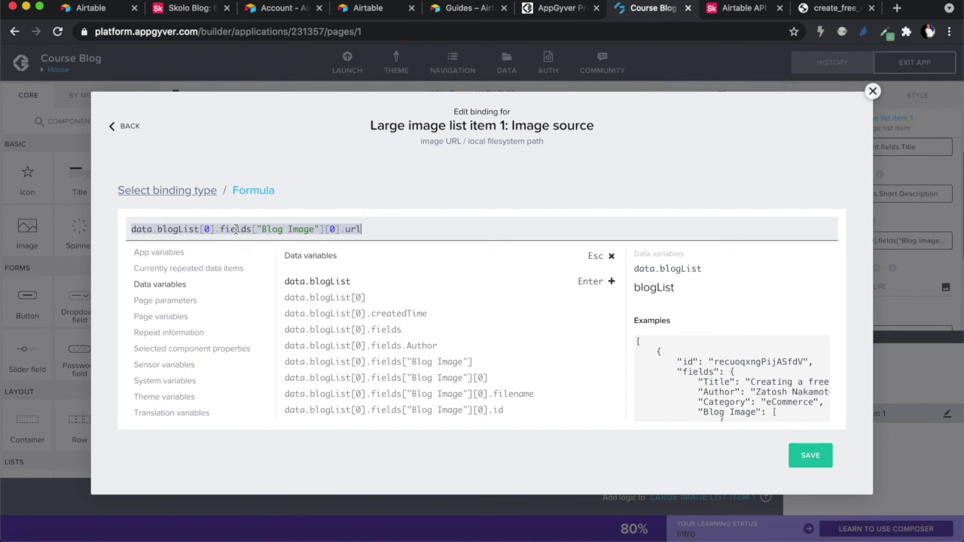
click(872, 90)
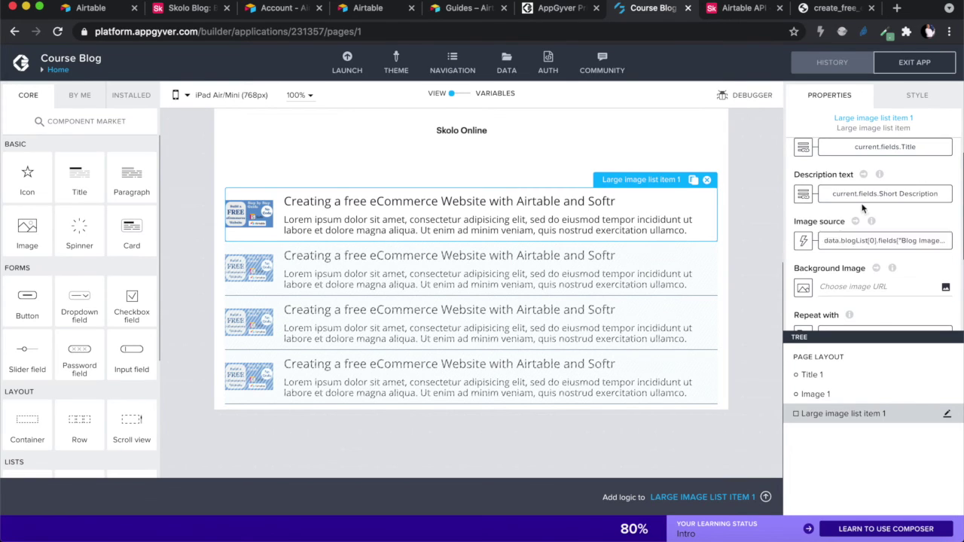
Change the Image source formula to current.fields["Blog Image"][0].url and save it.
click(861, 242)
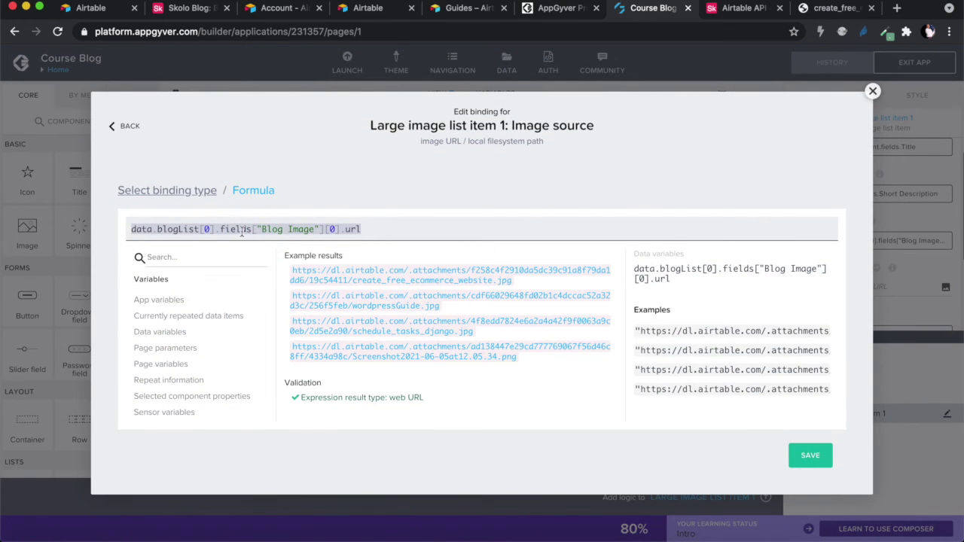
drag(215, 229, 90, 234)
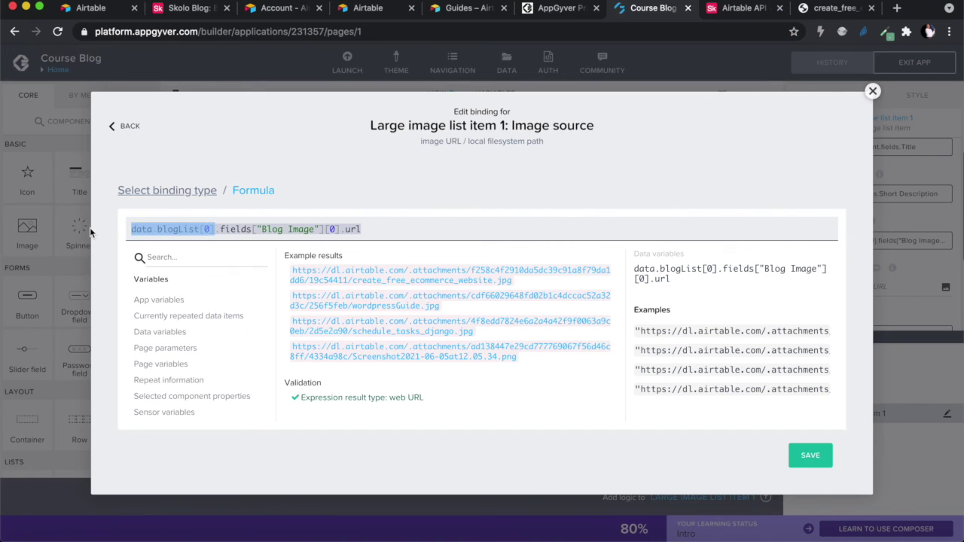
text(ccurrent)
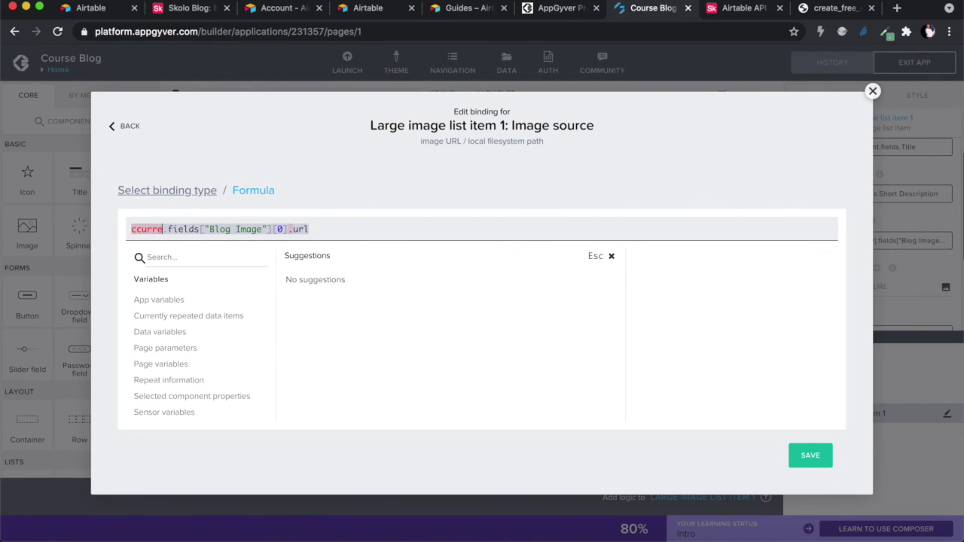
key(Home)
key(Delete)
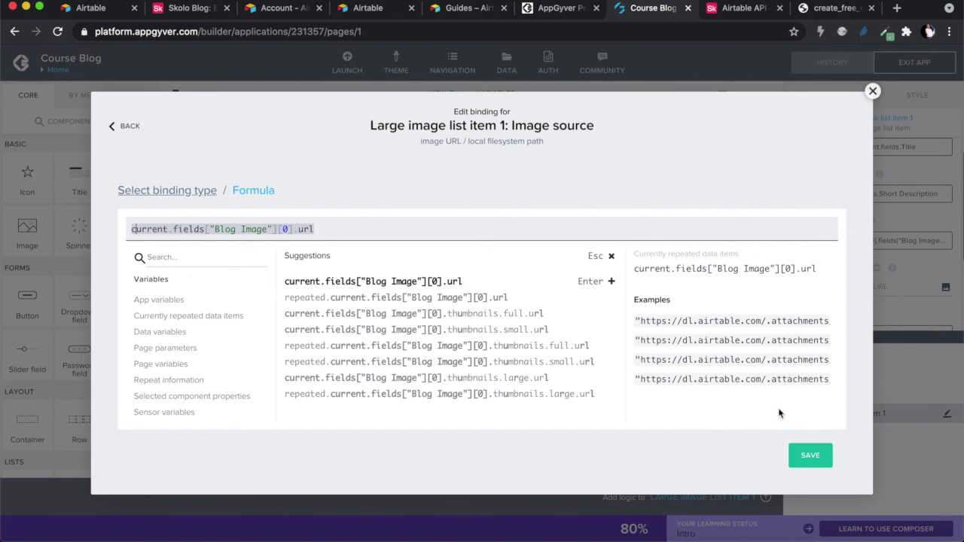
click(809, 456)
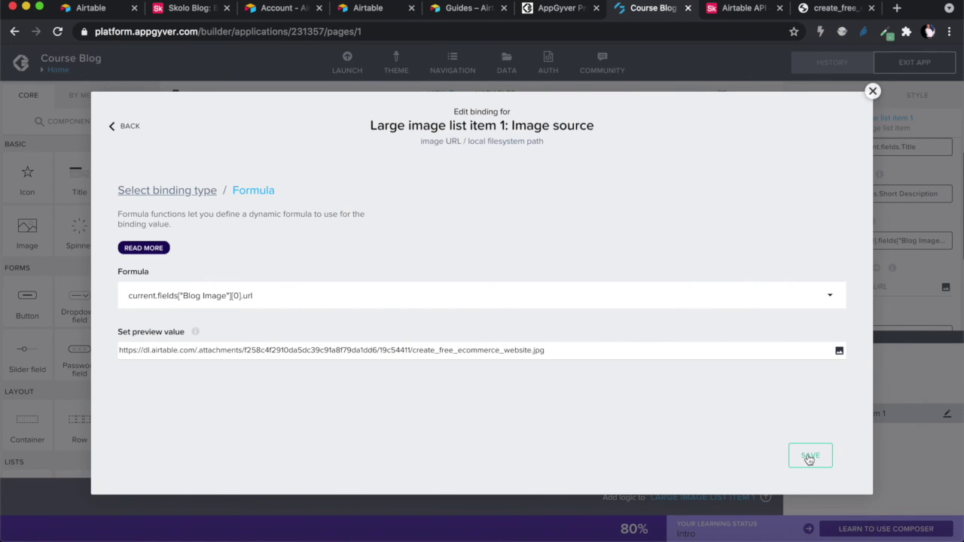
click(809, 456)
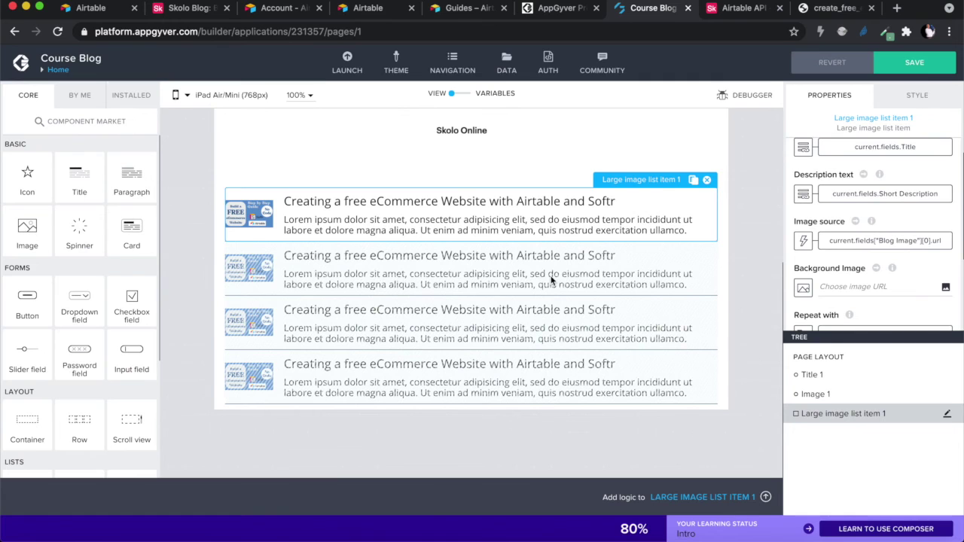
Save the app and open the App Preview Portal from Launch.
click(913, 65)
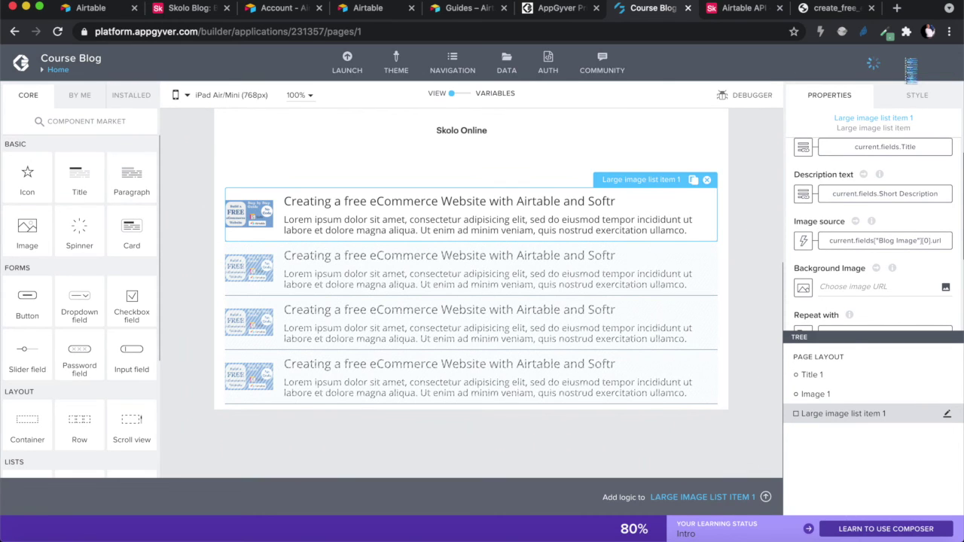
mouse_move(849, 242)
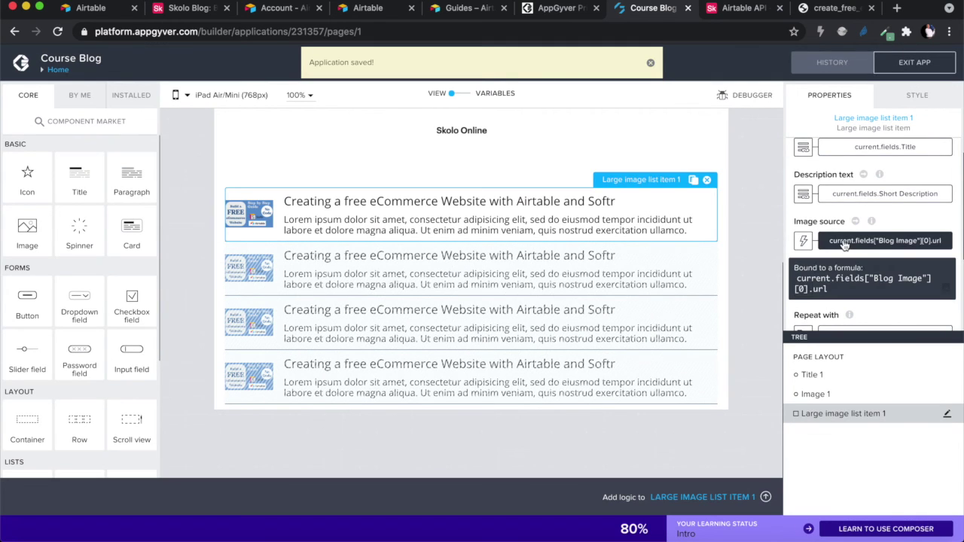
mouse_move(864, 143)
mouse_move(871, 223)
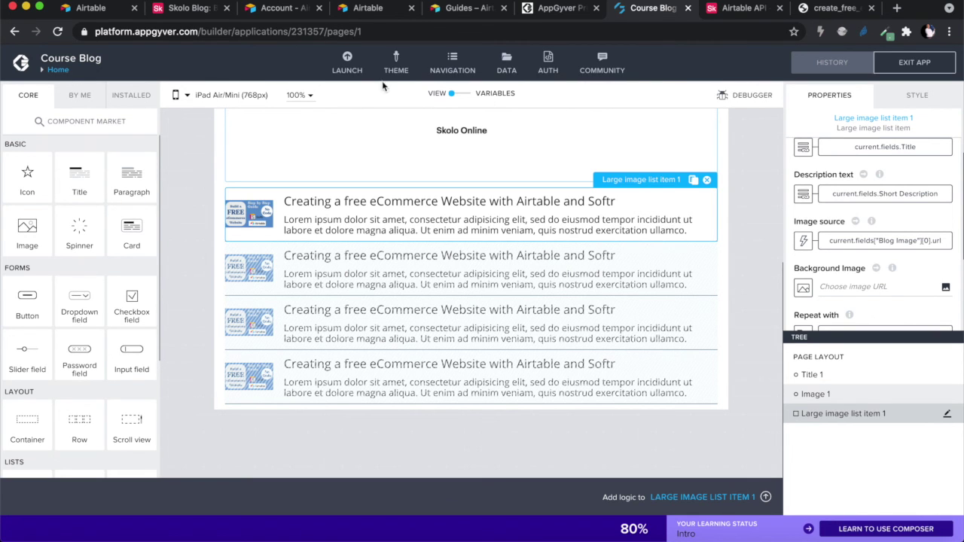
click(345, 61)
click(230, 184)
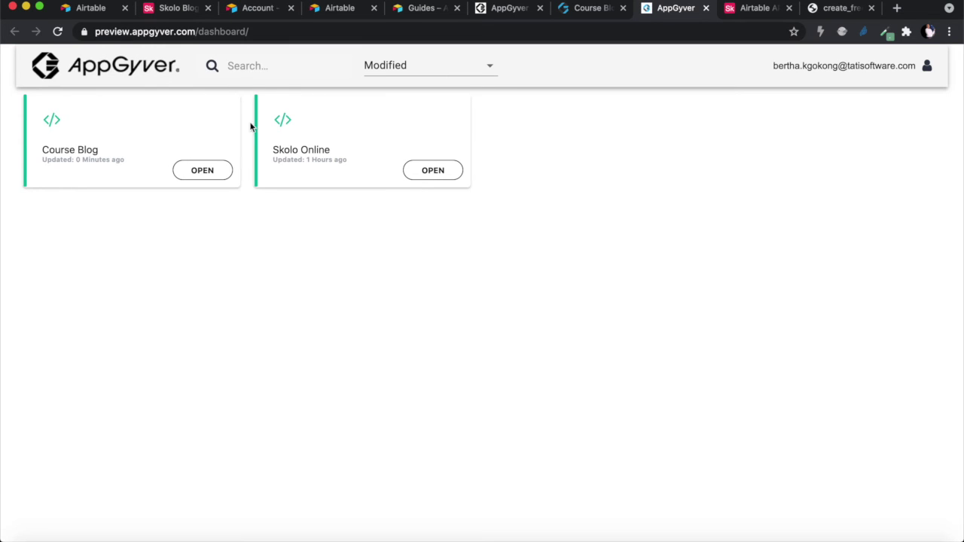
Check the four blog posts in the Course Blog web preview, then close the preview.
click(202, 171)
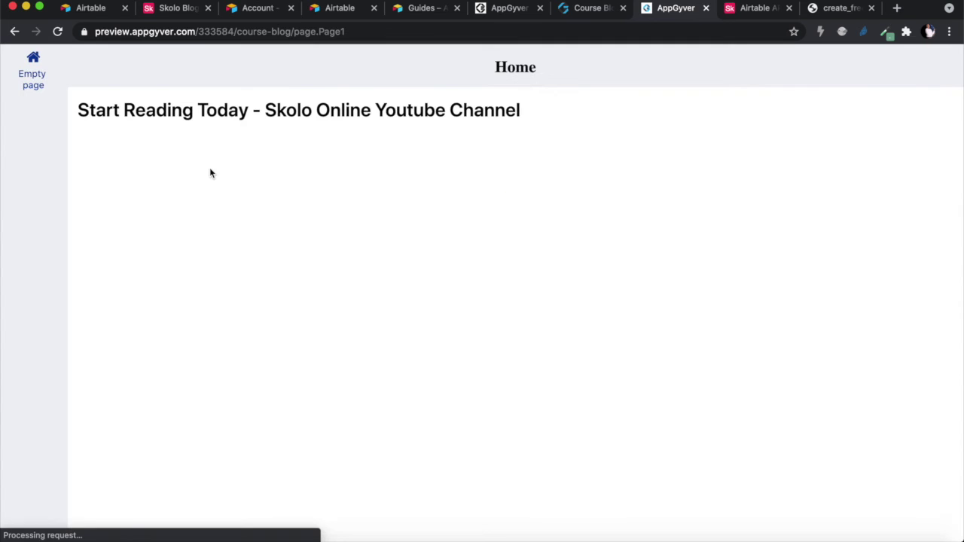
scroll(528, 318, down, 5)
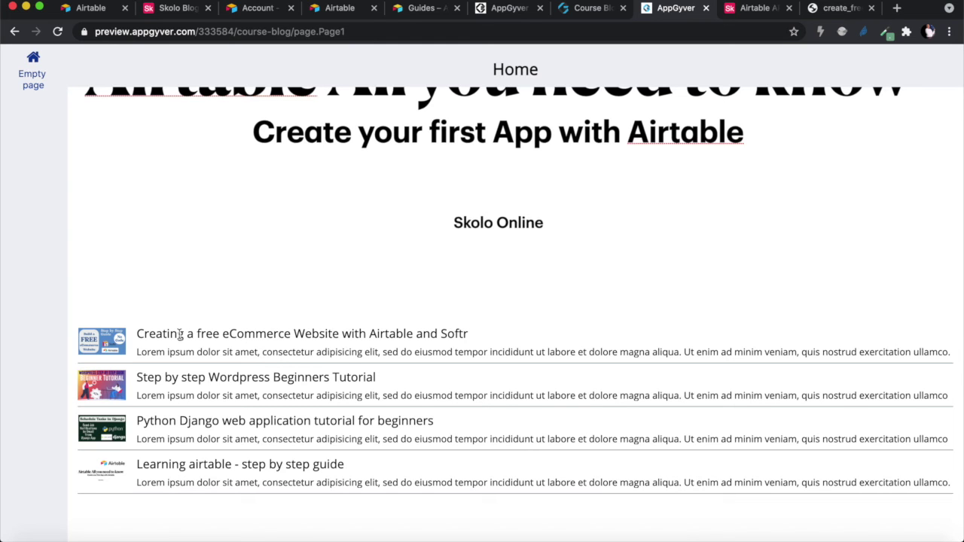
scroll(179, 336, up, 5)
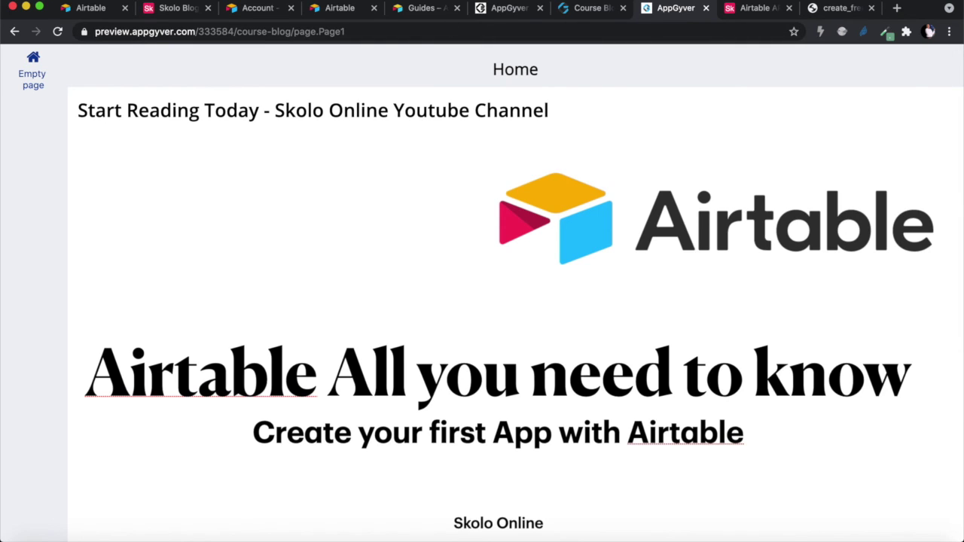
click(706, 9)
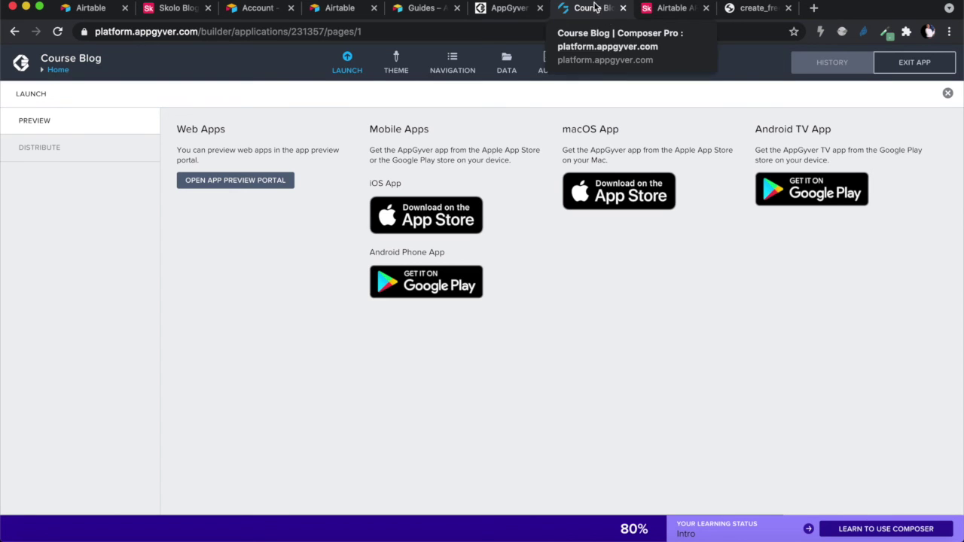
Close the Launch panel and go from the Home canvas to the Pages overview.
click(948, 93)
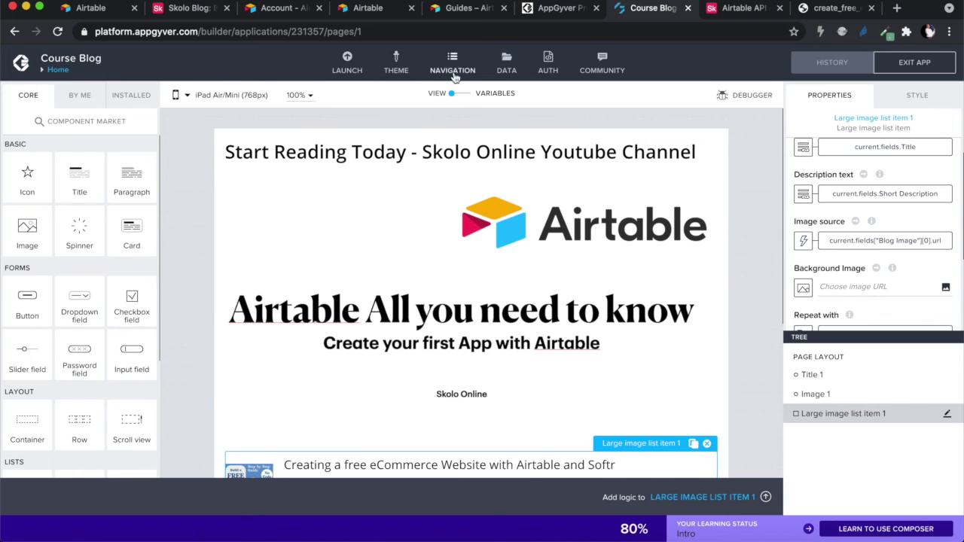
click(409, 204)
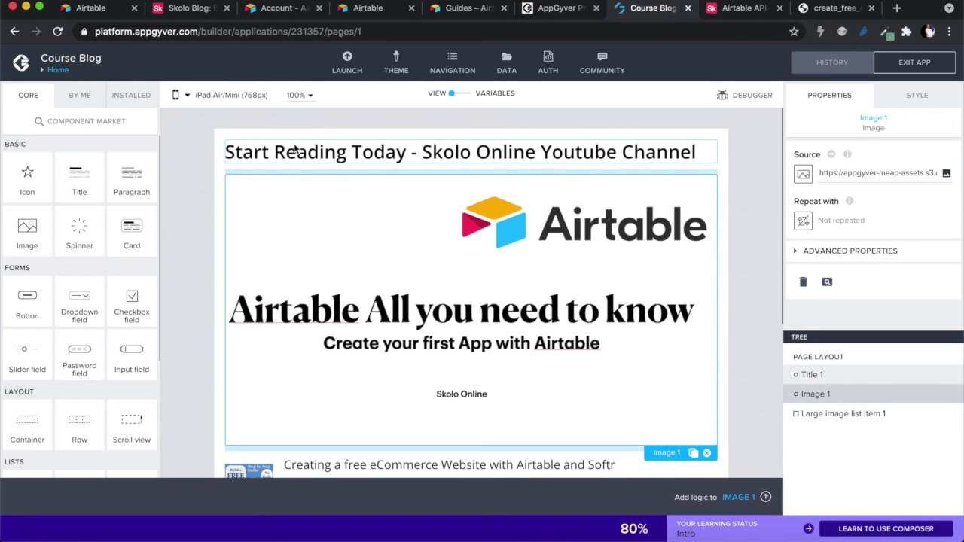
click(297, 150)
click(58, 70)
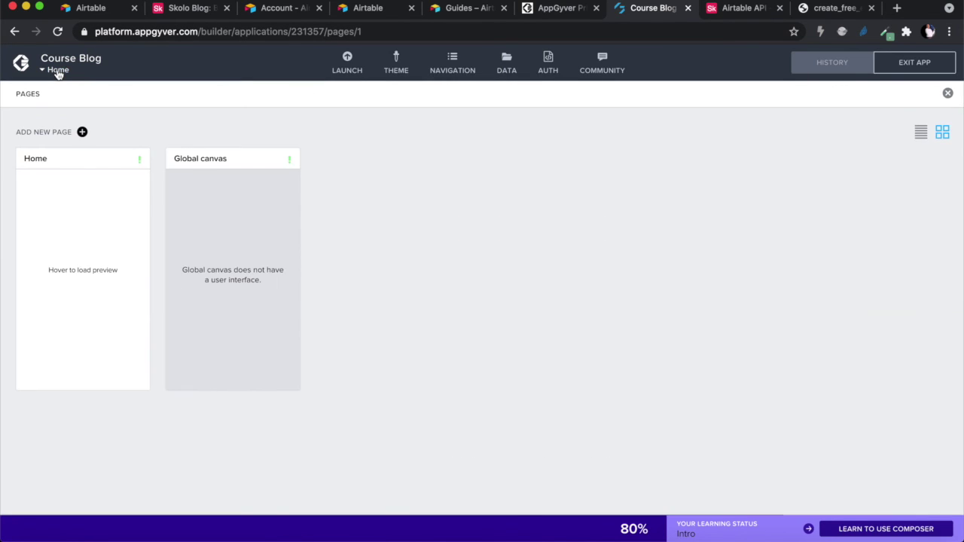
Create a new page named detailedBlog.
mouse_move(75, 247)
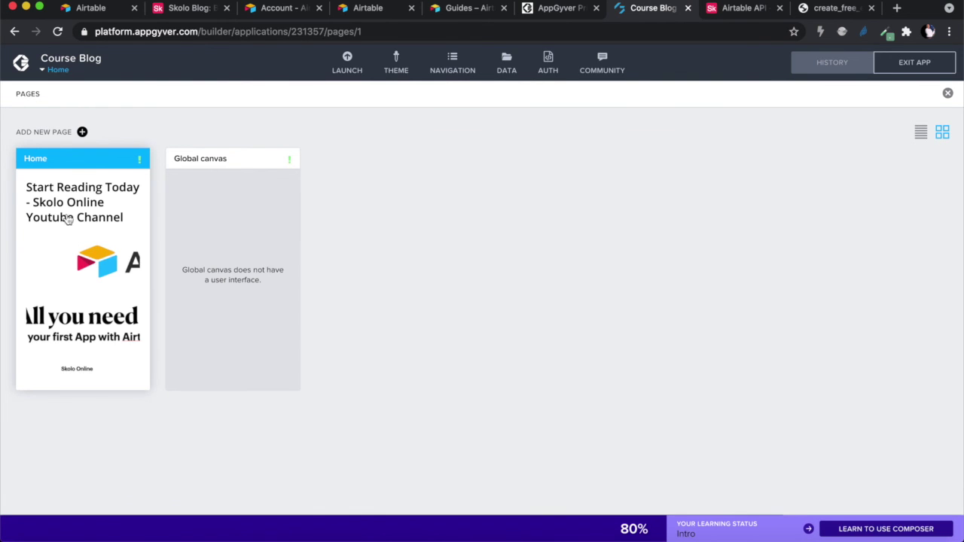
click(82, 132)
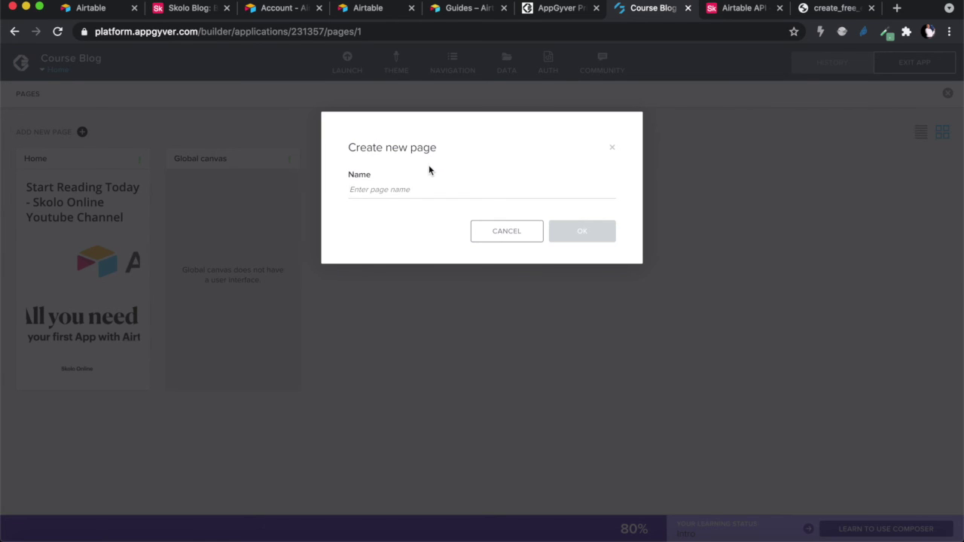
text(detailedBlog)
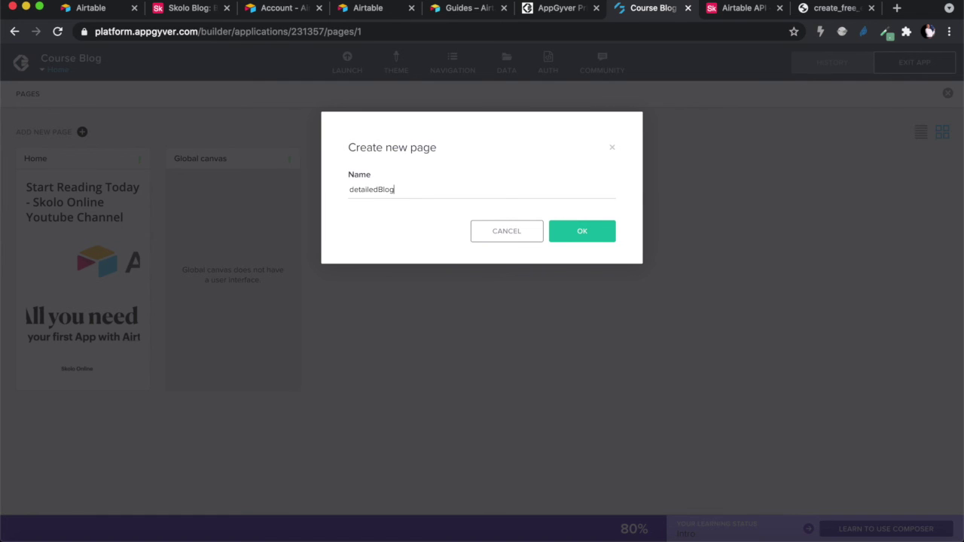
click(594, 232)
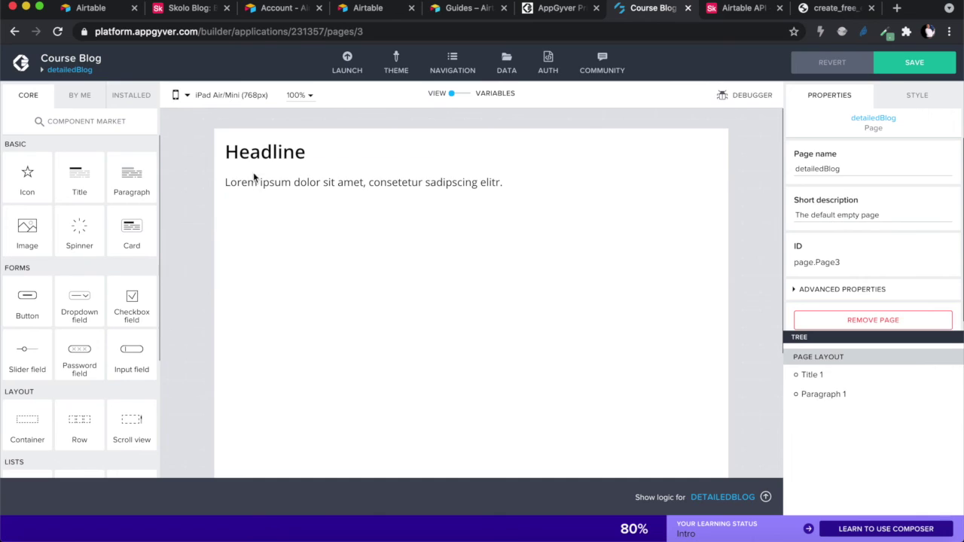
Place an Image below the paragraph and a second Paragraph below the image.
click(276, 152)
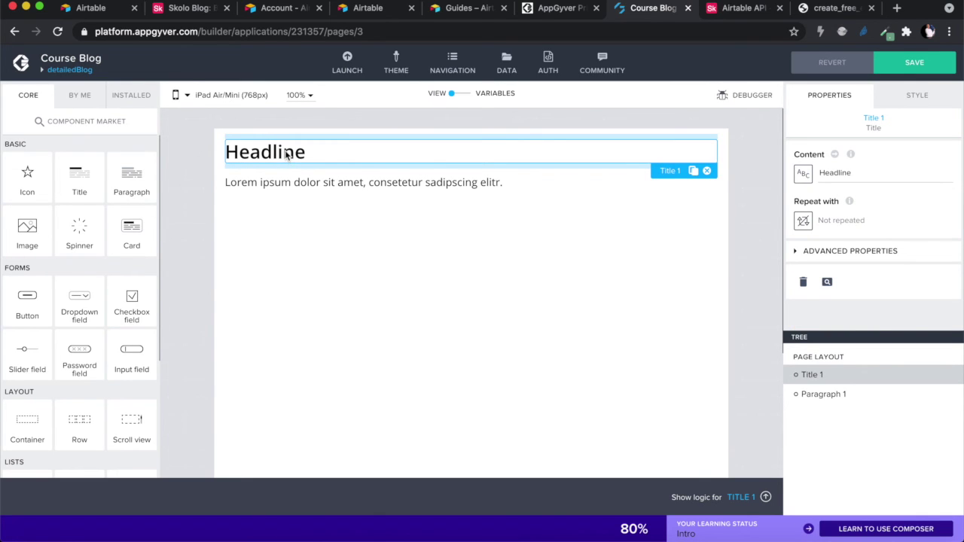
click(319, 183)
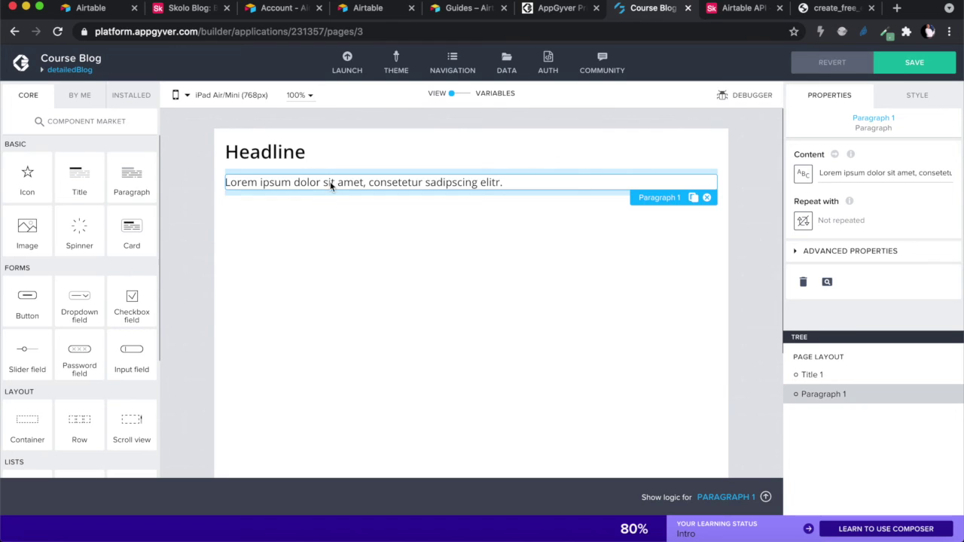
drag(27, 234, 396, 262)
scroll(397, 263, down, 3)
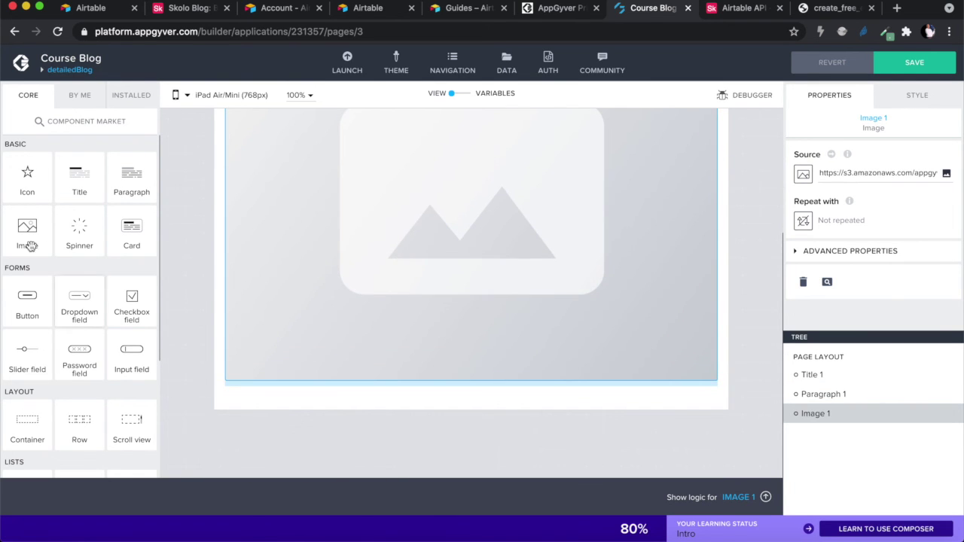
drag(123, 184, 339, 392)
scroll(348, 390, up, 5)
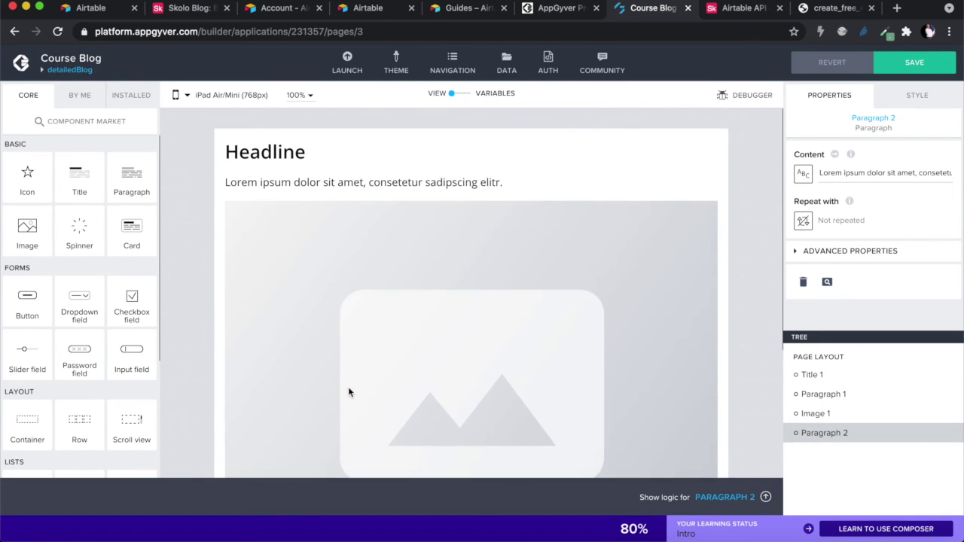
Review the detailedBlog layout, then switch to the Airtable API docs.
click(363, 183)
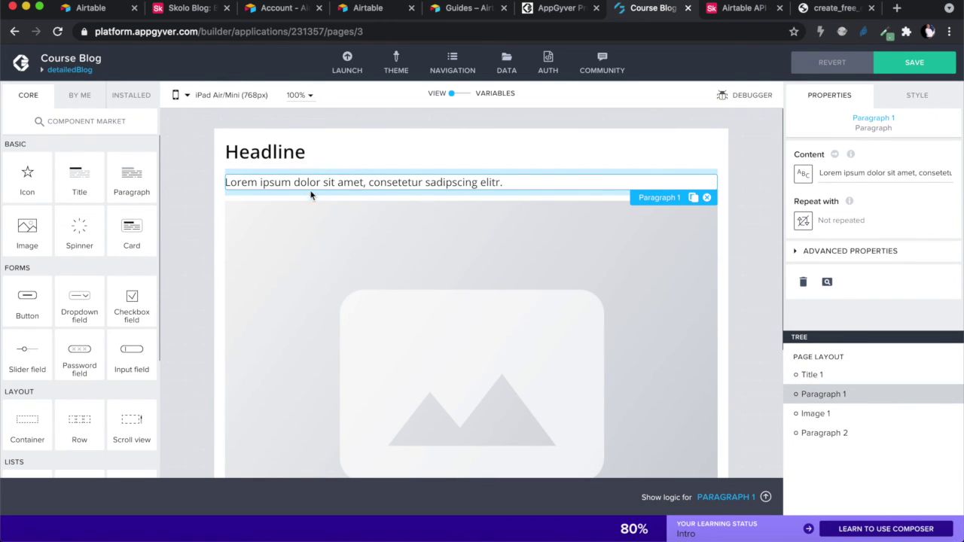
scroll(317, 294, down, 5)
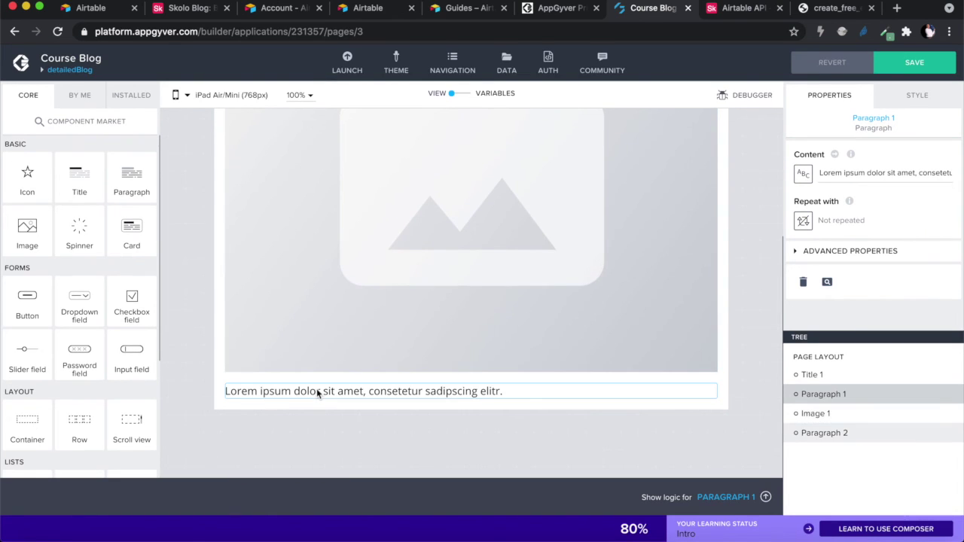
scroll(325, 239, up, 5)
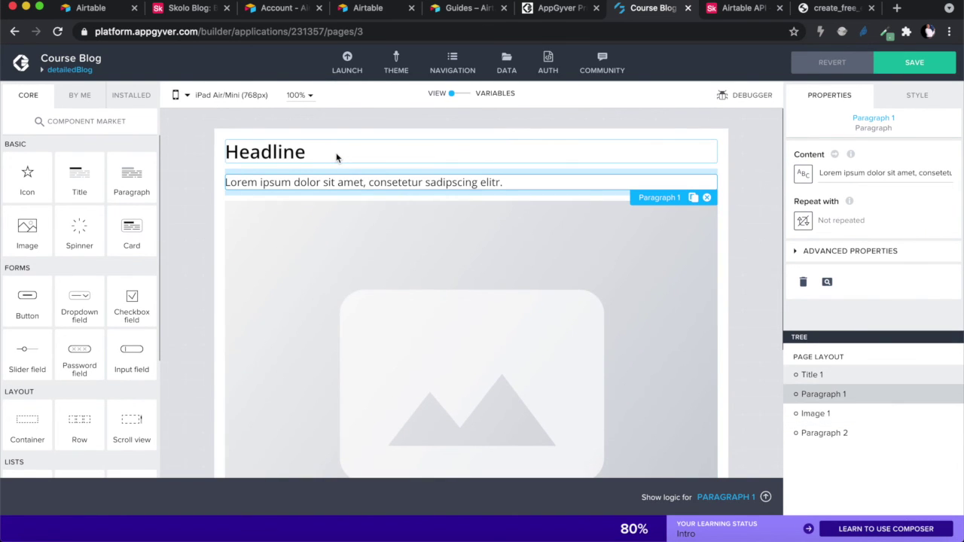
scroll(349, 365, down, 9)
scroll(349, 366, up, 9)
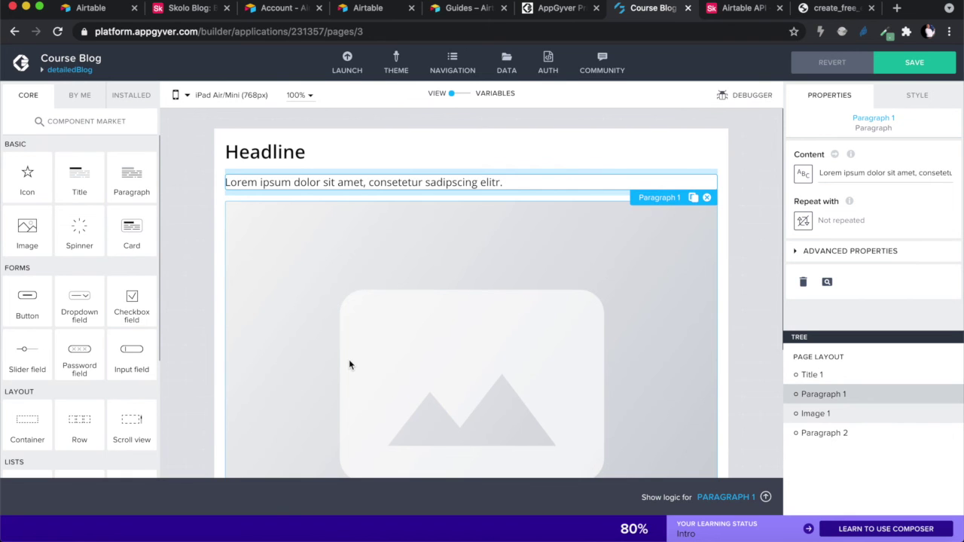
click(739, 14)
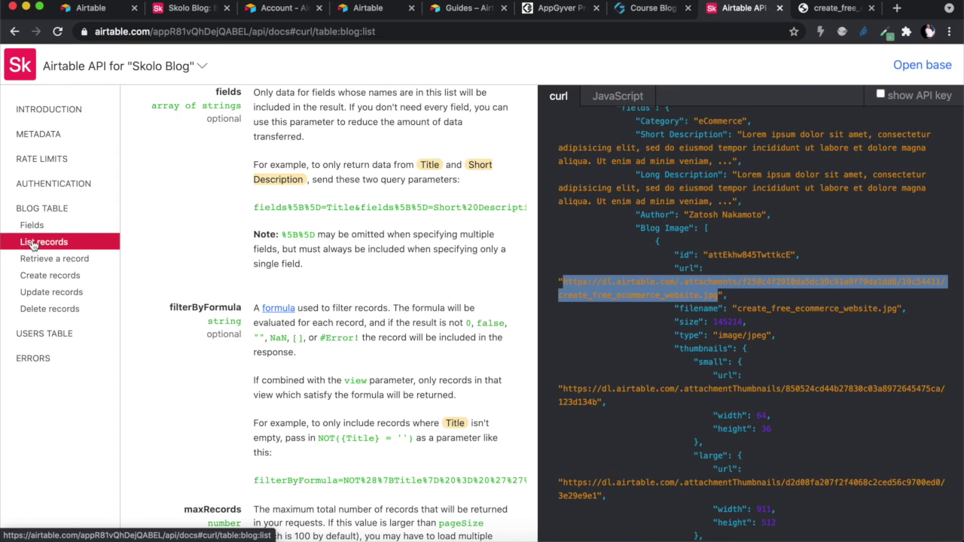
Find the record ID in the Retrieve a record curl example, then save Course Blog.
click(40, 261)
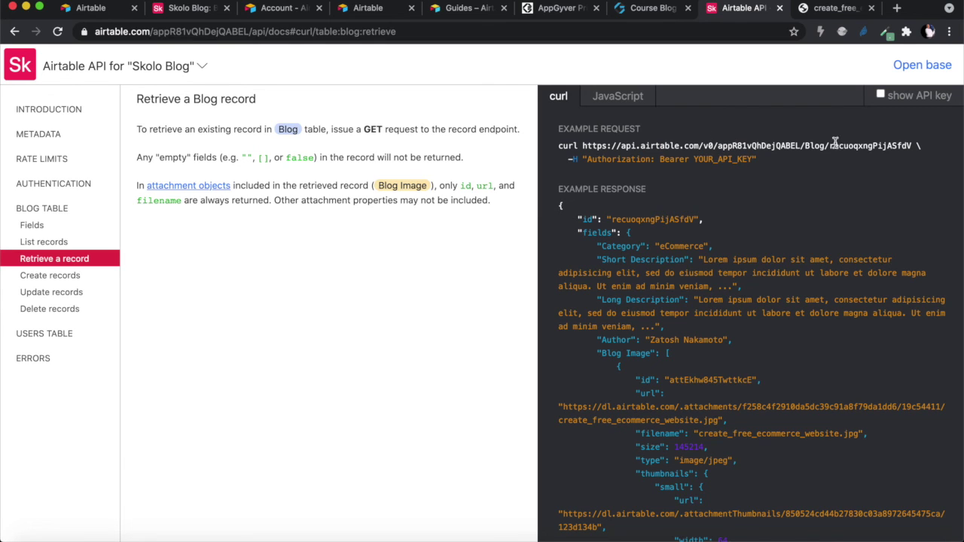
drag(829, 147, 913, 146)
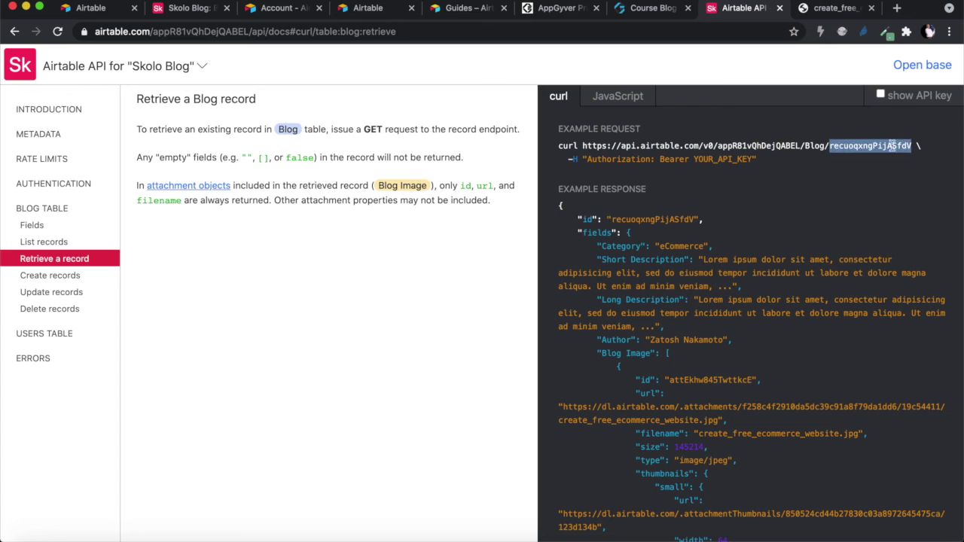
click(639, 9)
click(915, 62)
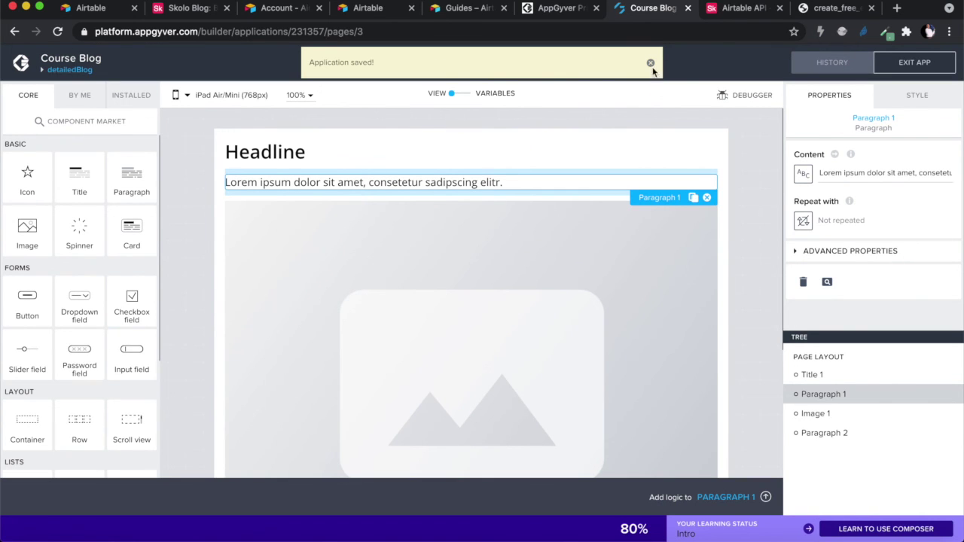
Open the AirtableDatabase GET RECORD settings and inspect its /{id} relative path.
click(650, 62)
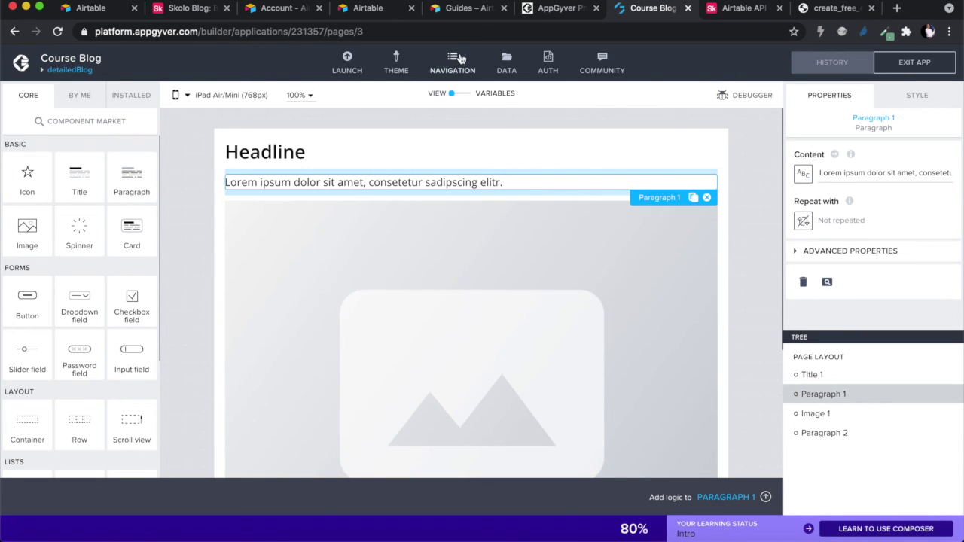
click(508, 61)
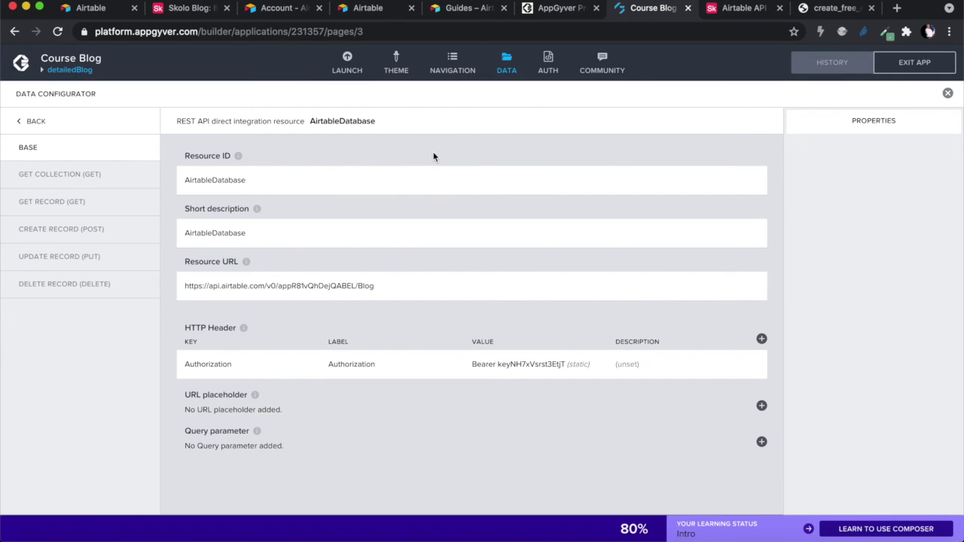
click(48, 203)
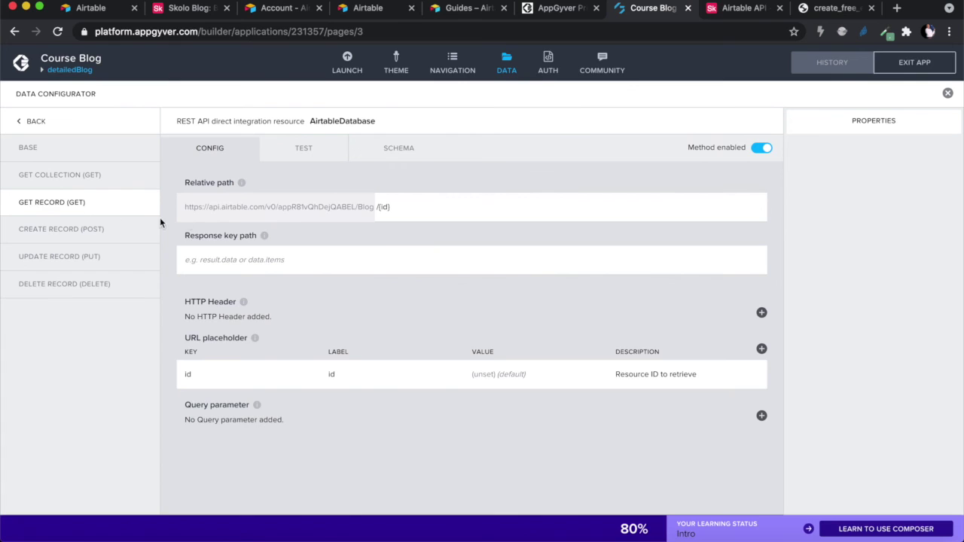
click(384, 215)
click(733, 9)
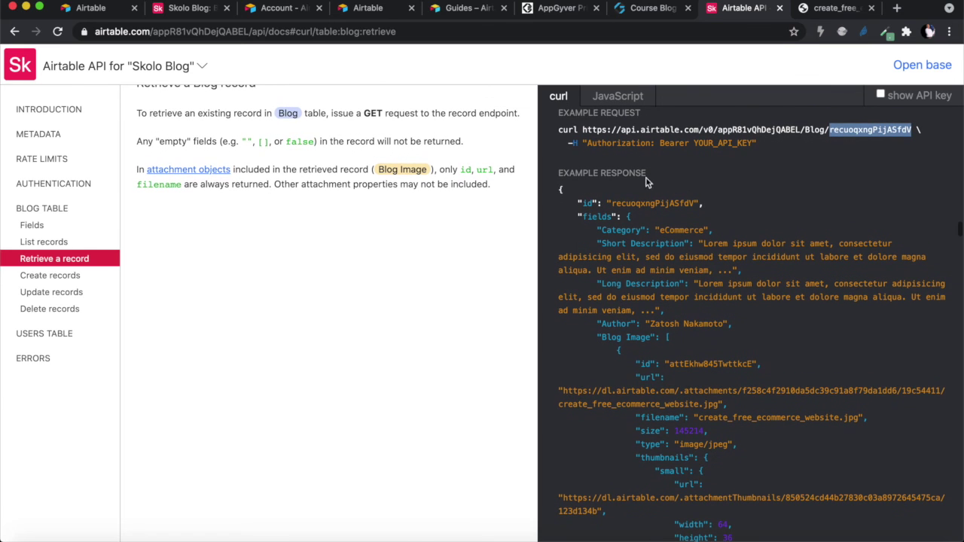
drag(586, 143, 653, 153)
key(super+c)
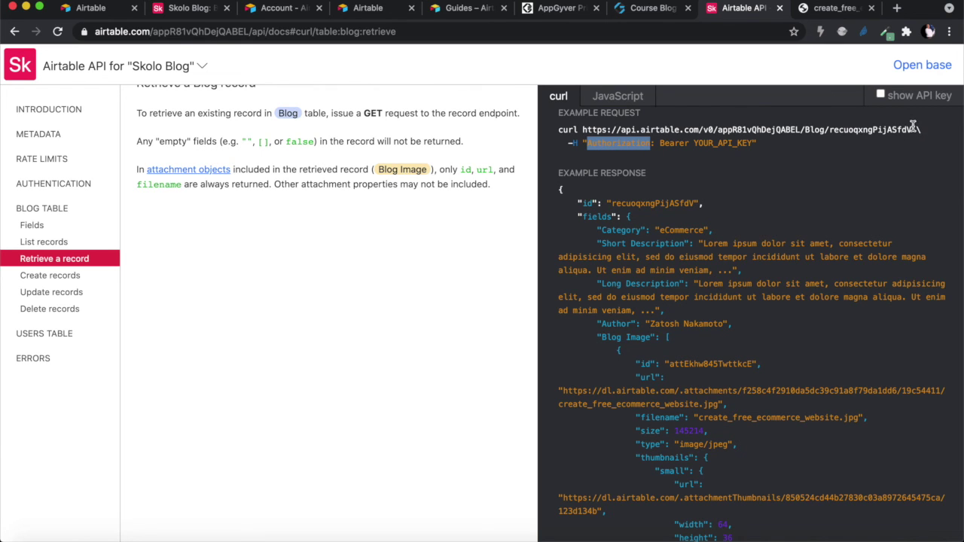
click(654, 9)
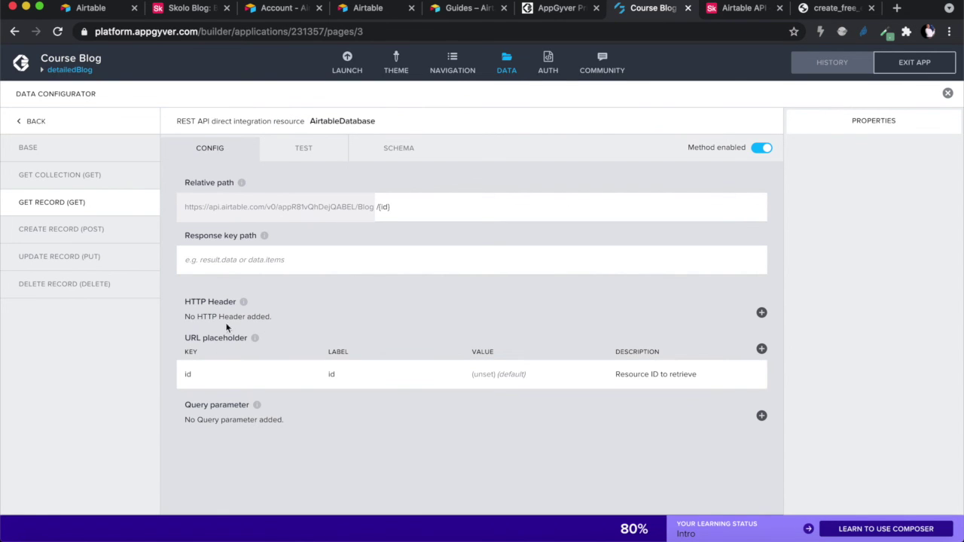
Add a Text header with Label, Key and Description set to Authorization.
click(762, 312)
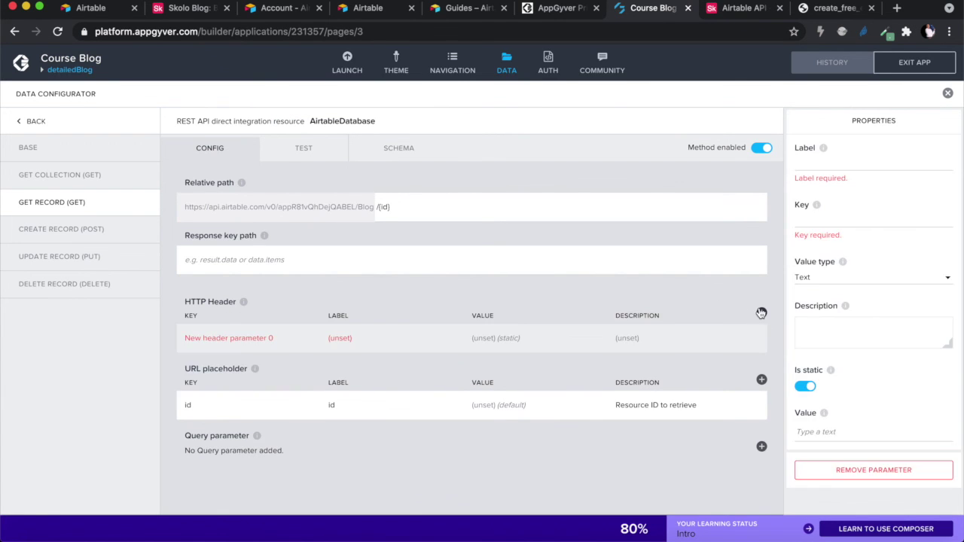
click(867, 162)
key(super+v)
click(868, 213)
key(super+v)
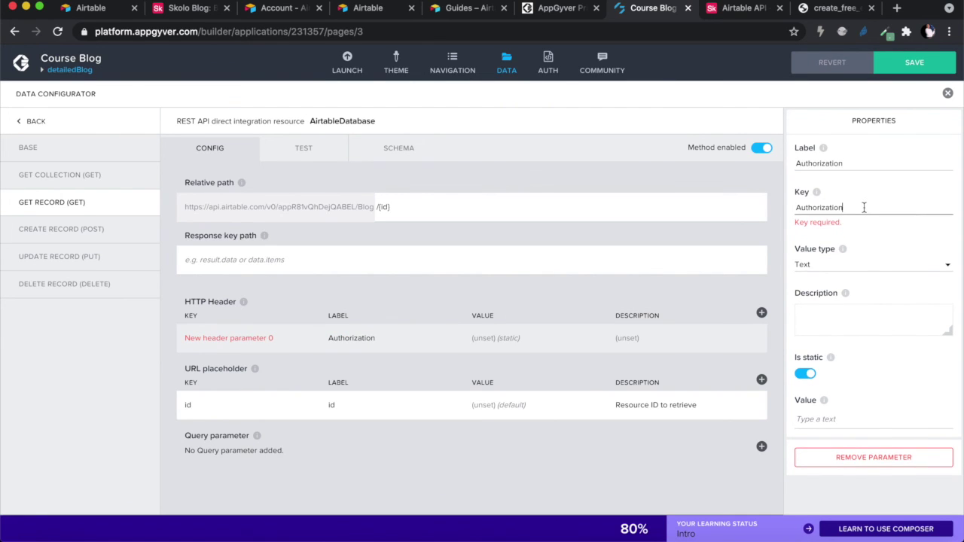
click(838, 256)
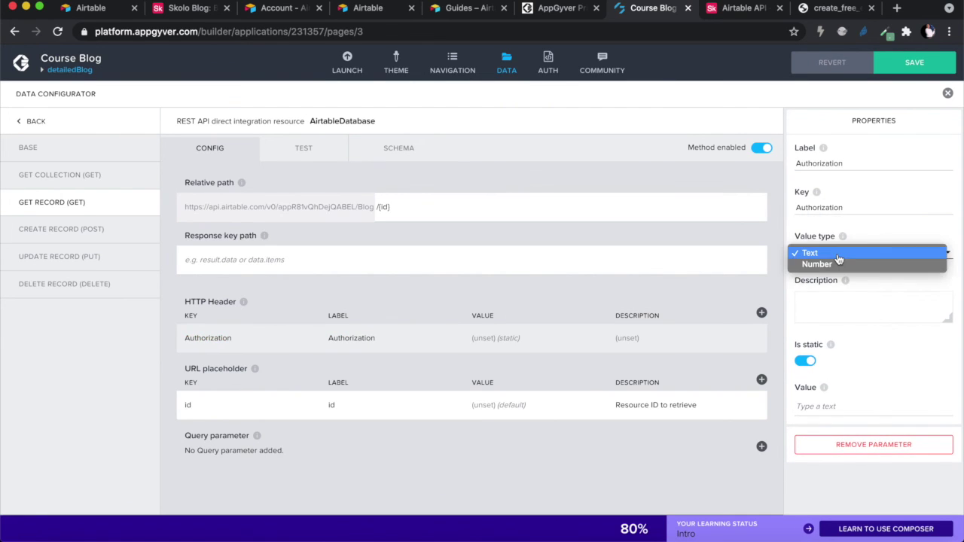
click(883, 257)
click(843, 308)
key(super+v)
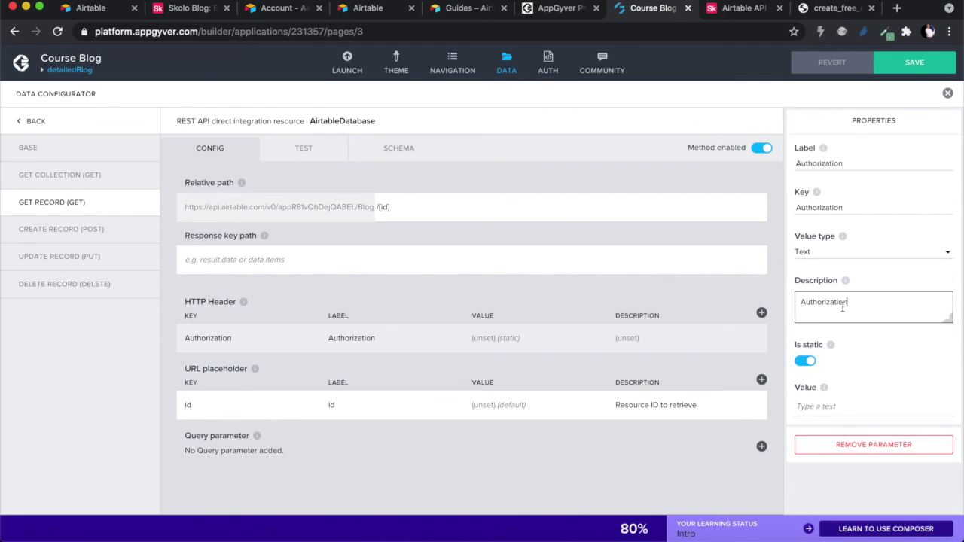
click(836, 406)
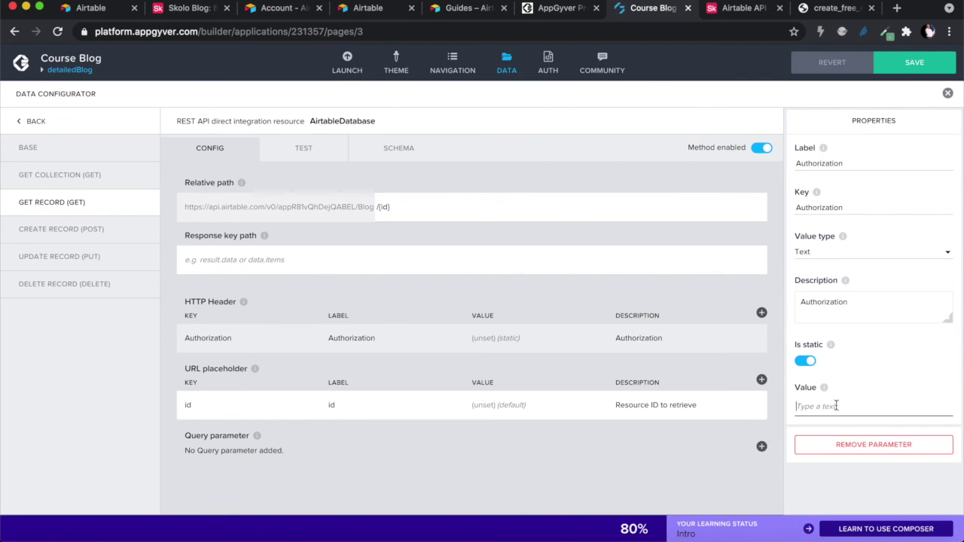
Copy 'Bearer YOUR_API_KEY' from the Airtable docs into the header value.
click(728, 7)
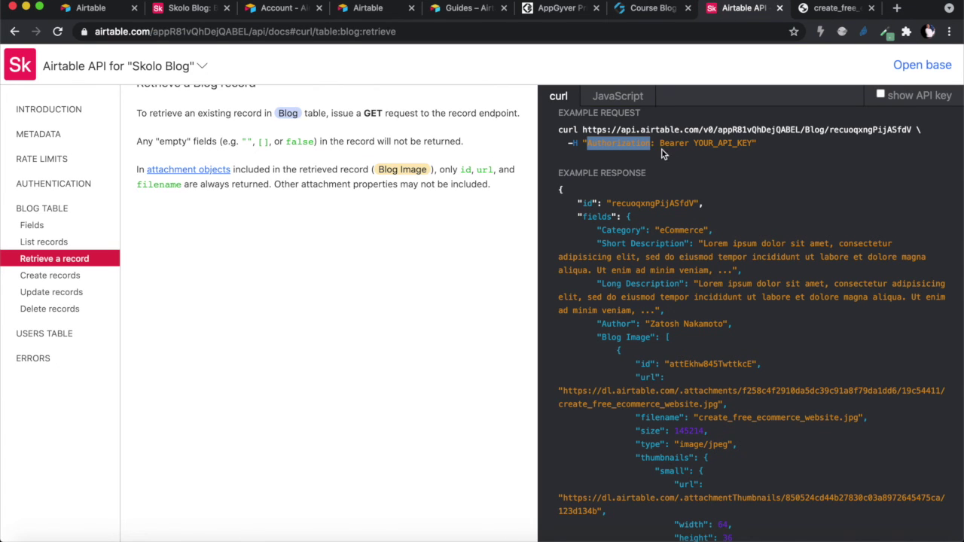
drag(660, 143, 753, 153)
key(cmd+c)
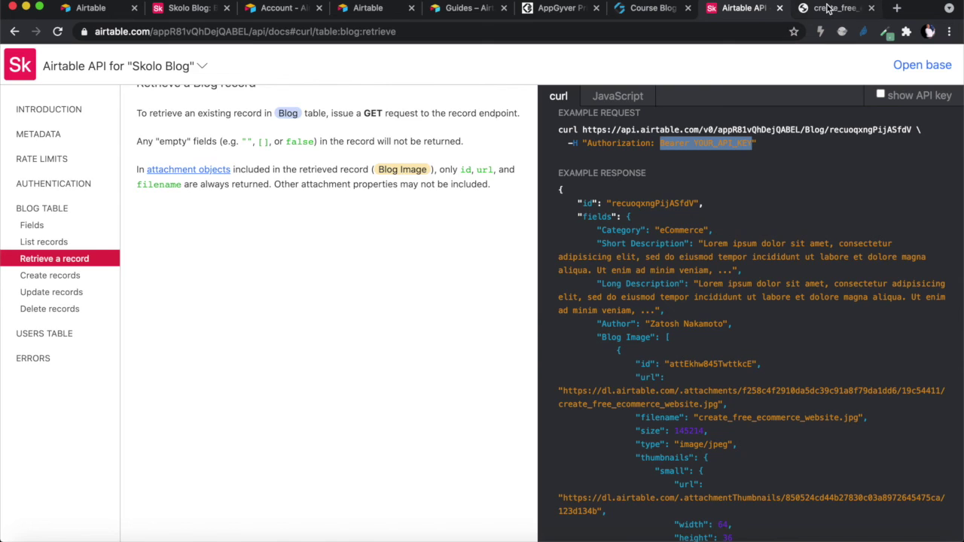
click(829, 8)
click(871, 8)
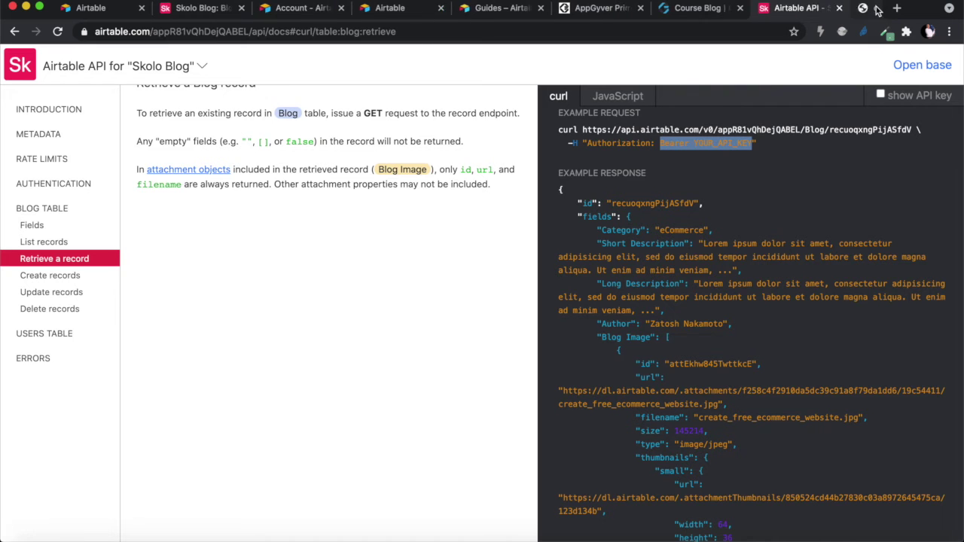
click(728, 9)
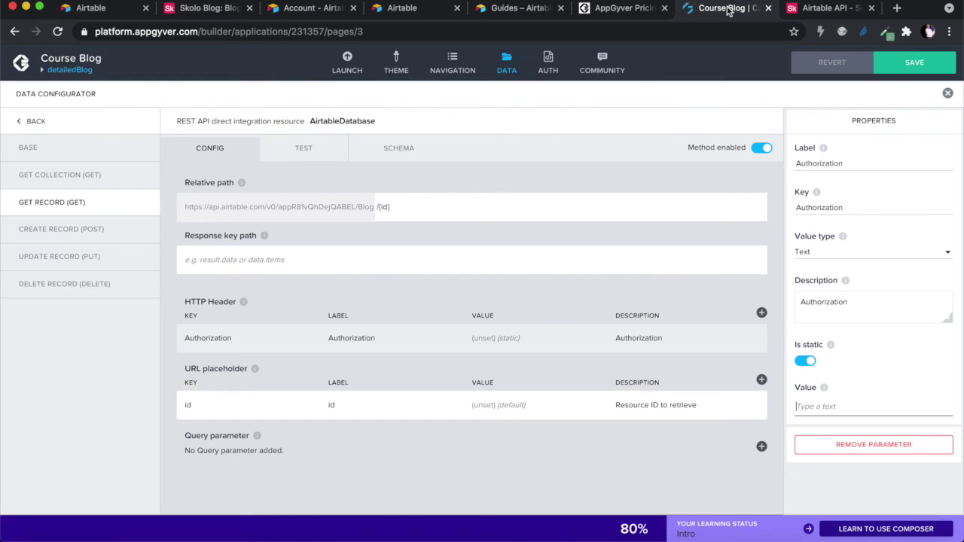
click(832, 407)
key(cmd+v)
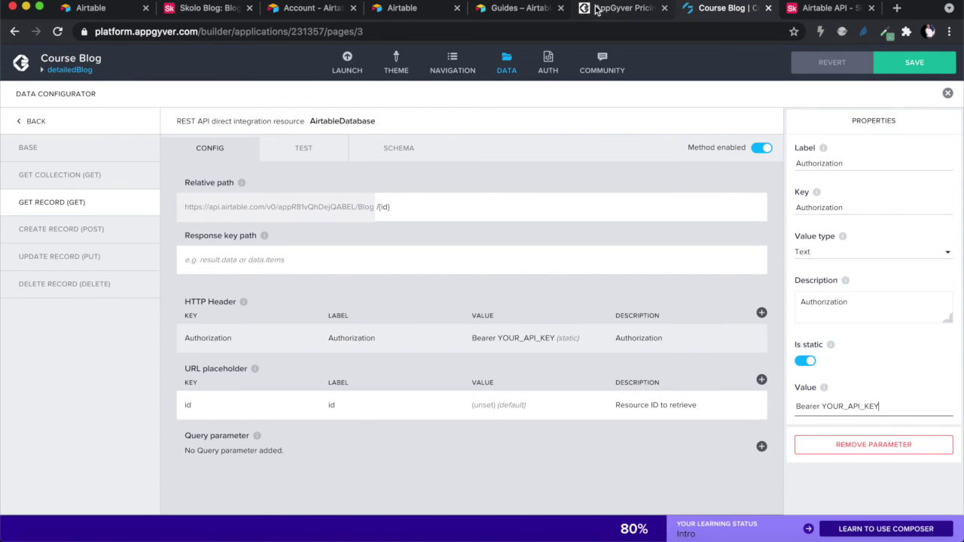
Replace the YOUR_API_KEY placeholder with the personal Airtable API key.
click(311, 8)
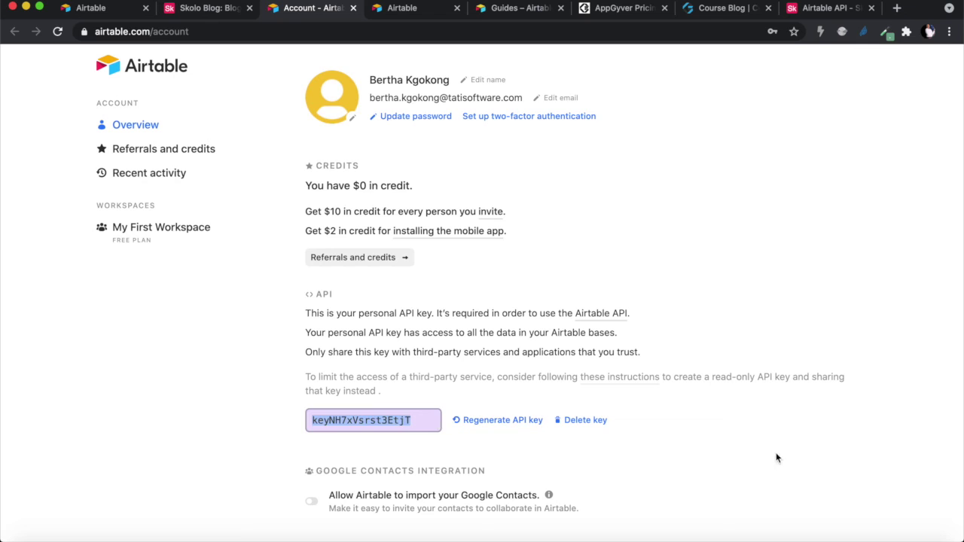
click(725, 9)
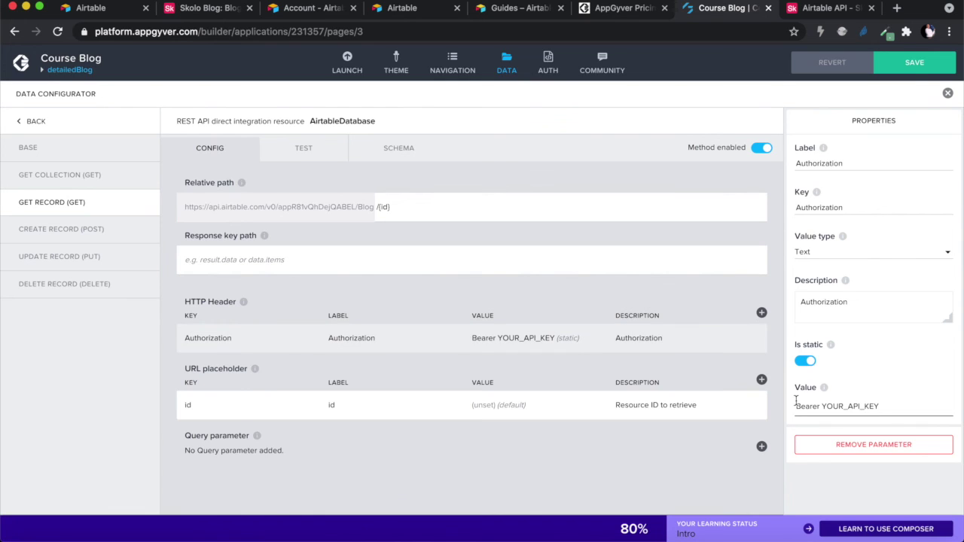
drag(881, 407, 824, 407)
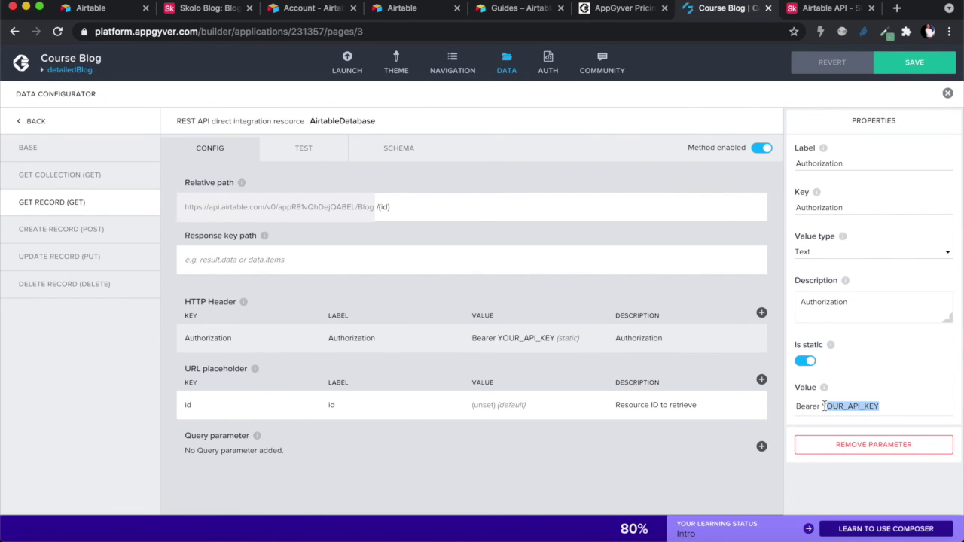
key(BackSpace)
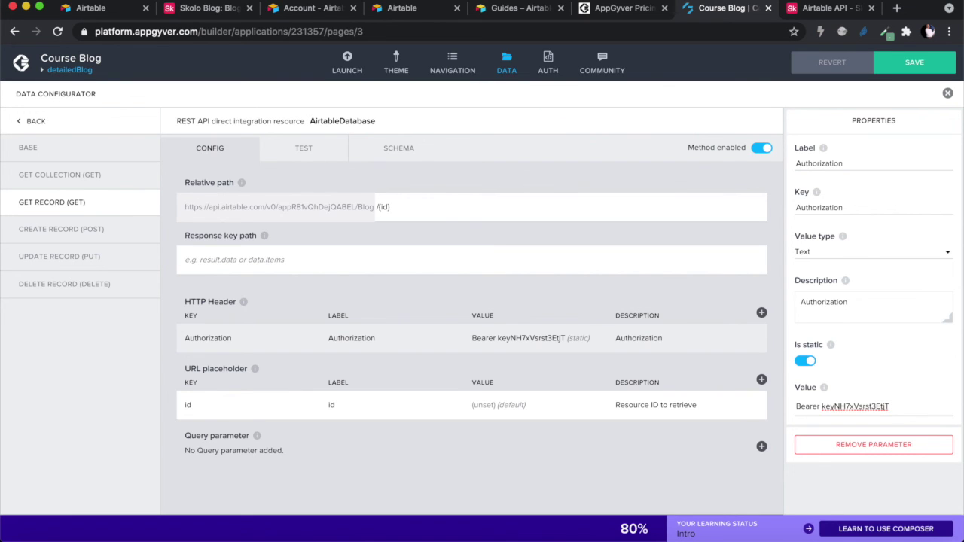
click(302, 150)
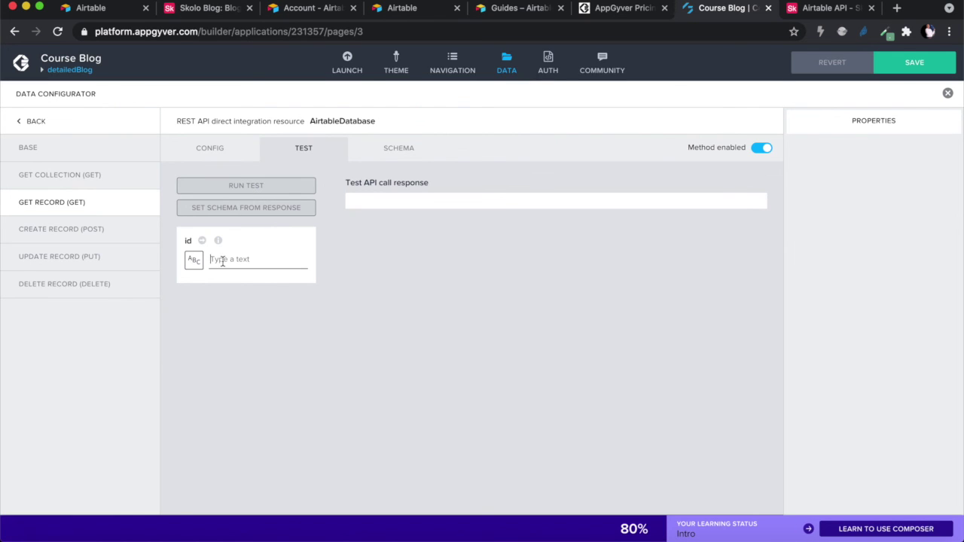
Paste the sample Blog record id from the API docs into the test id input.
click(826, 9)
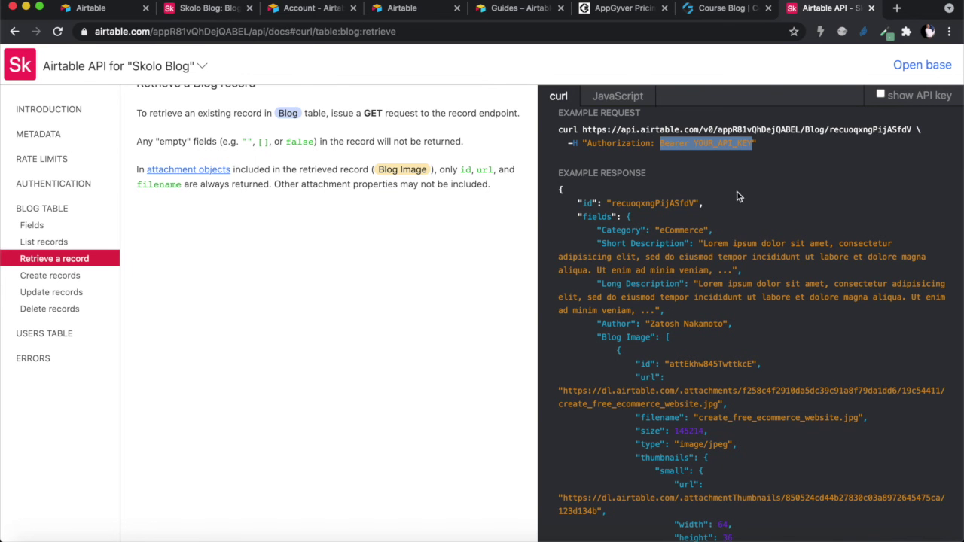
drag(612, 204, 696, 204)
key(super+c)
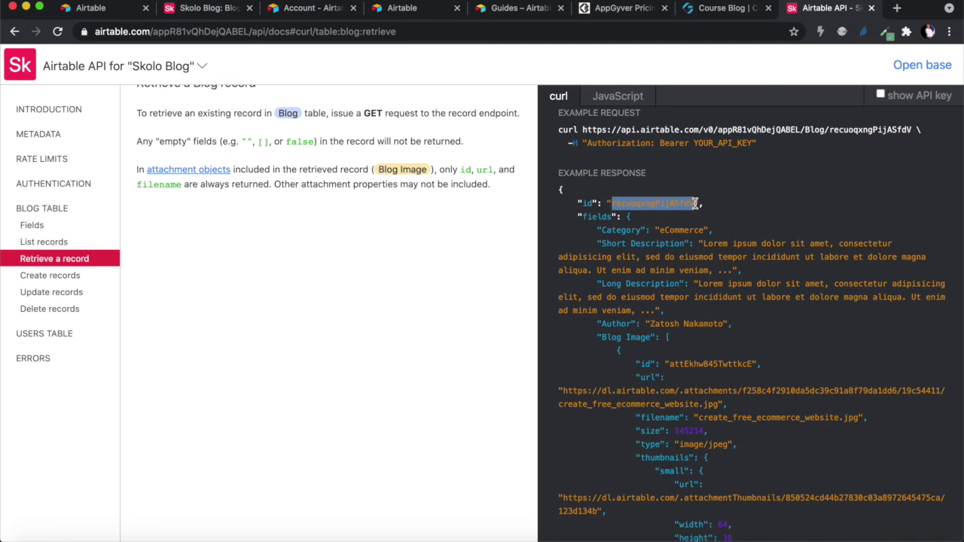
click(724, 9)
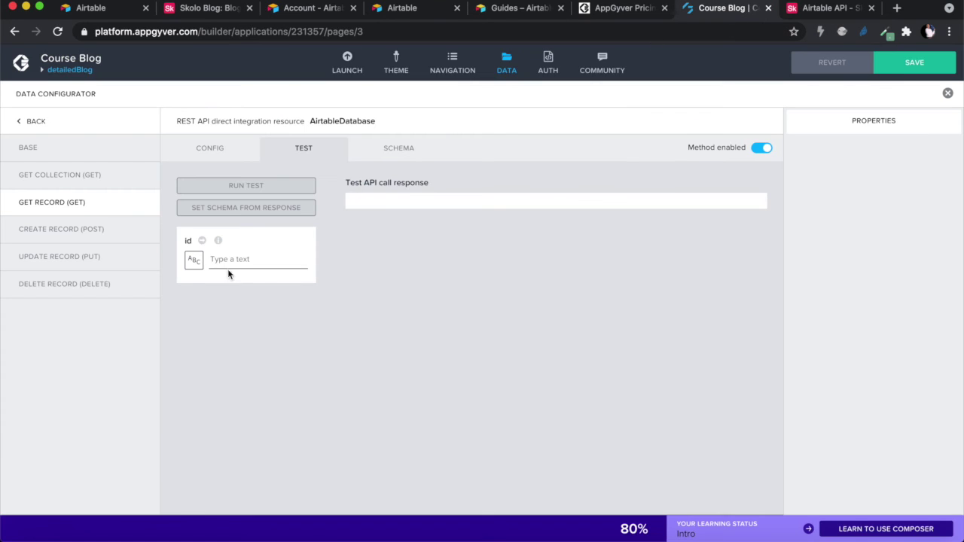
key(super+v)
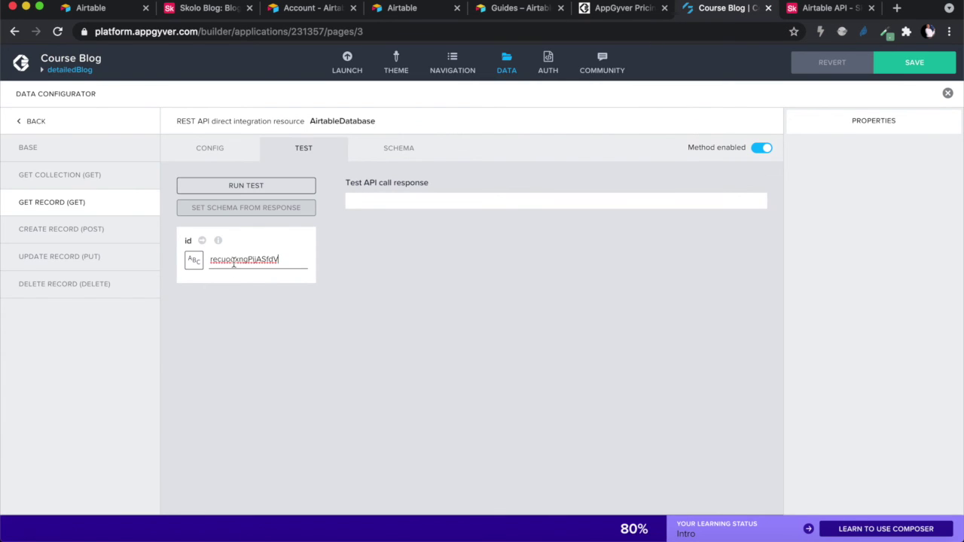
Run the test and review the OK response with the eCommerce post's fields.
click(235, 186)
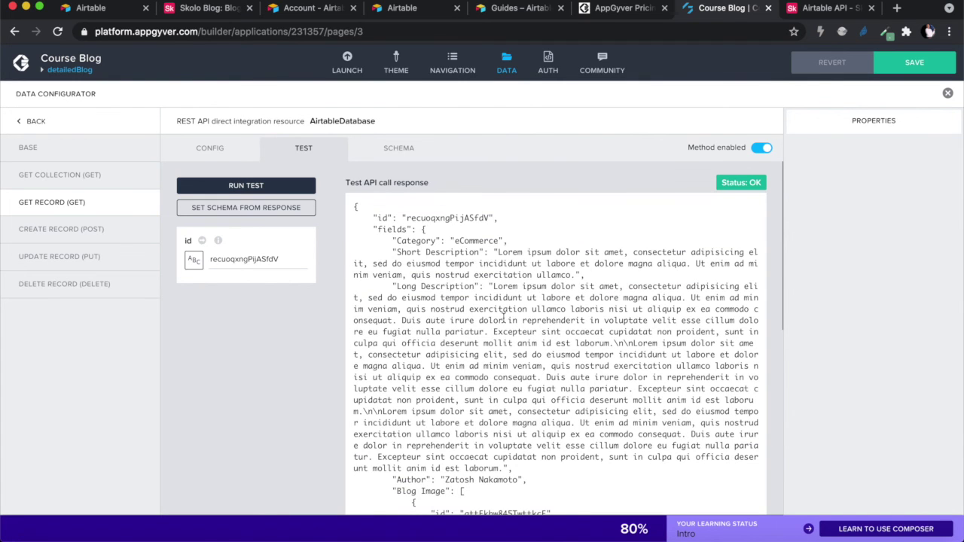
scroll(503, 318, down, 1)
scroll(503, 318, down, 10)
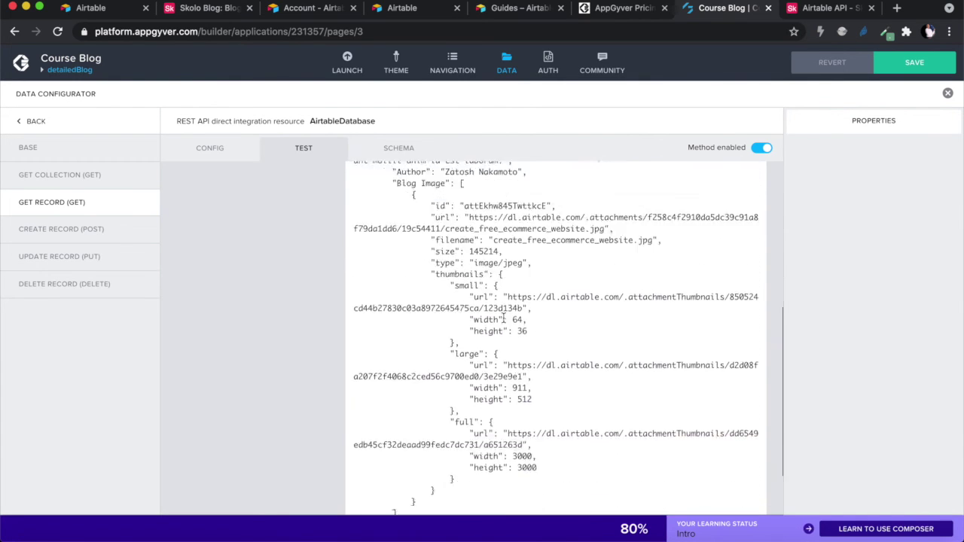
scroll(503, 318, up, 10)
scroll(503, 318, down, 3)
scroll(504, 318, up, 3)
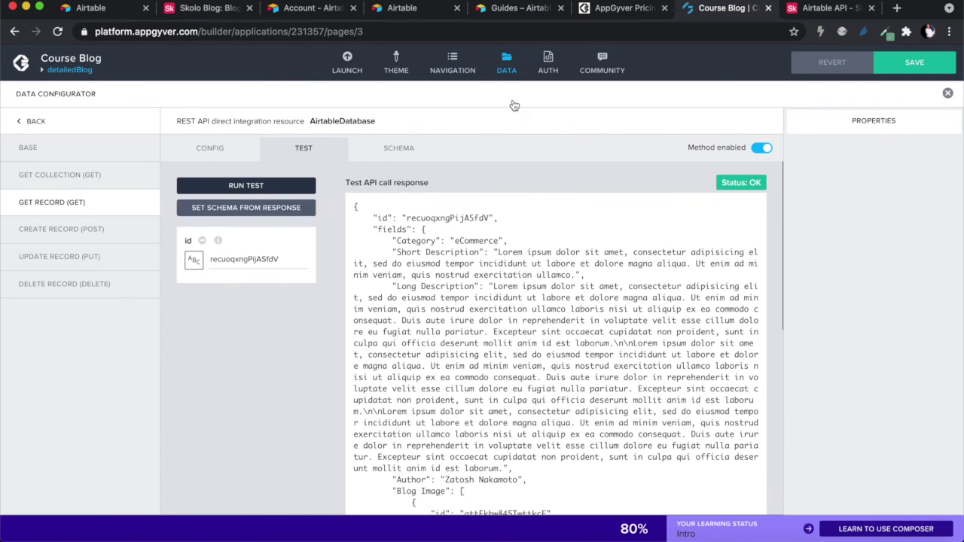
Close the Data Configurator to return to the detailedBlog page.
click(947, 95)
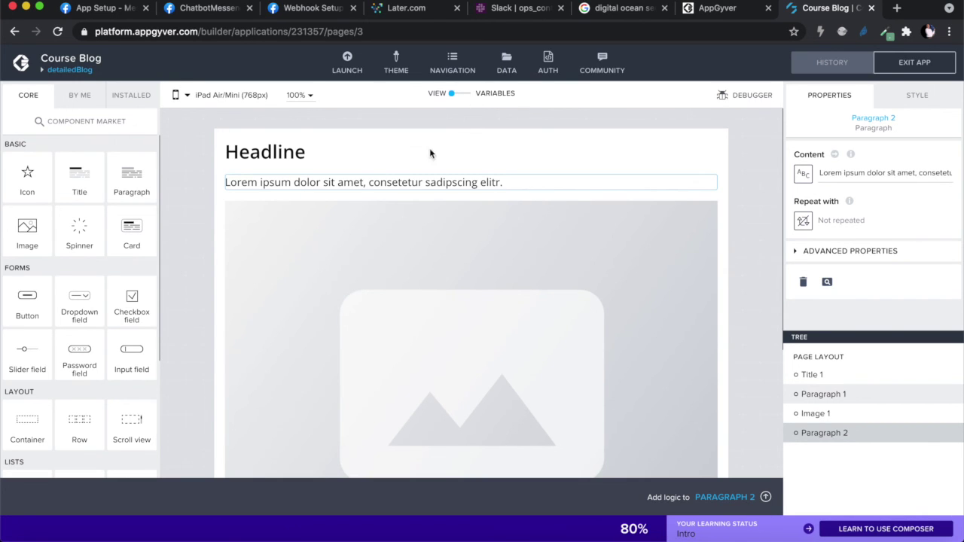
Add a page parameter id with example value 1, save, and show Data variables.
click(470, 95)
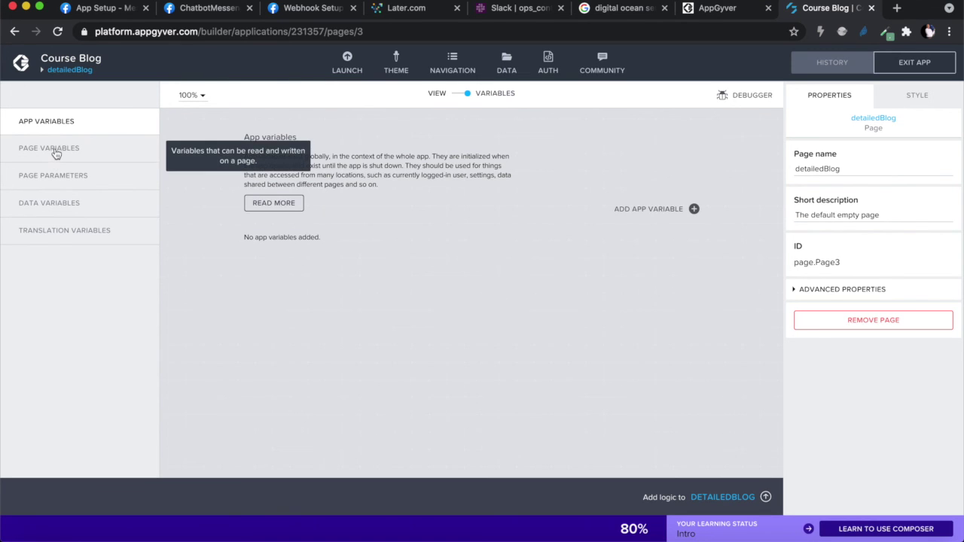
click(53, 178)
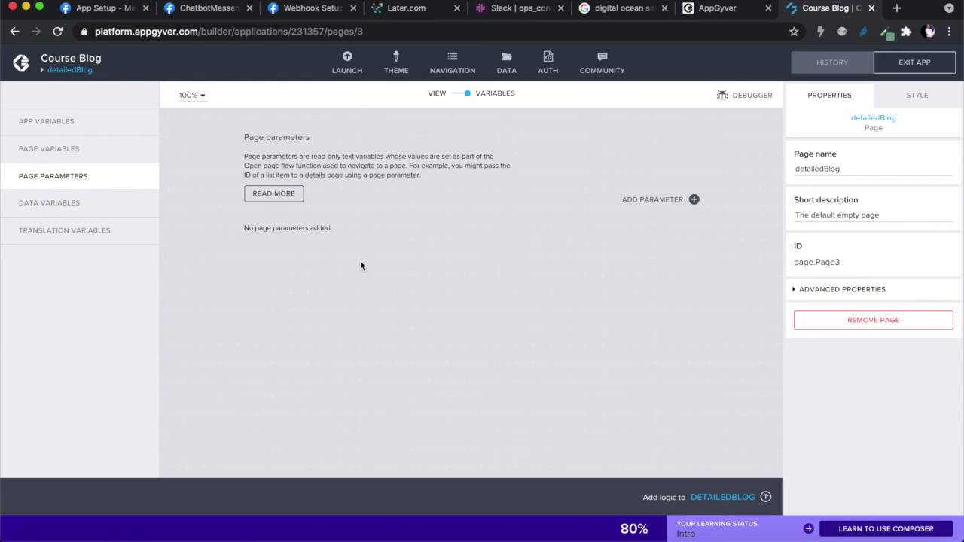
click(694, 201)
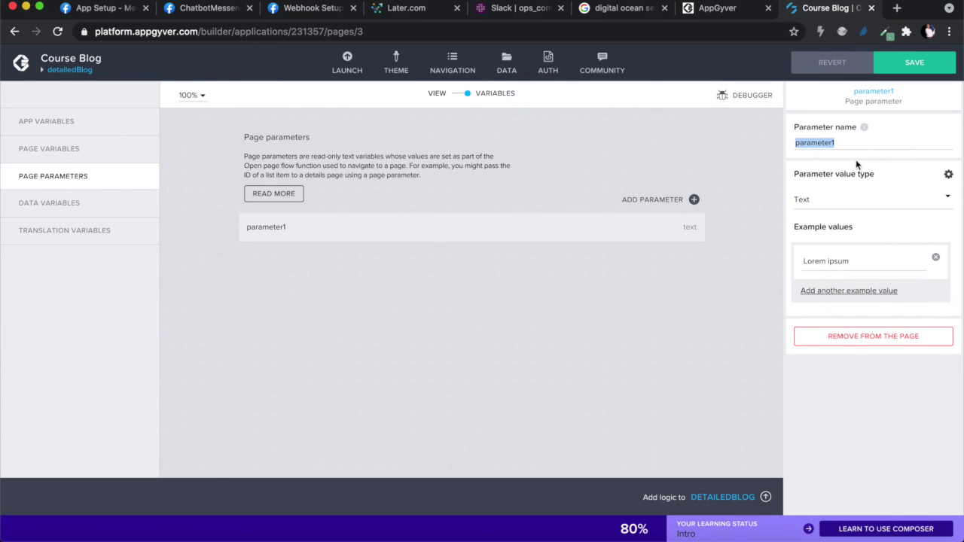
text(id)
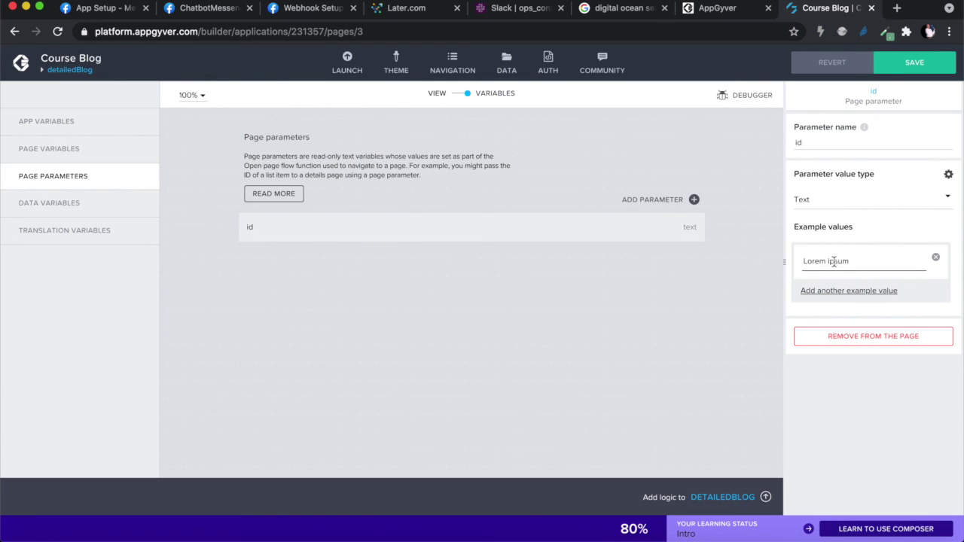
drag(852, 260, 749, 258)
key(BackSpace)
text(1)
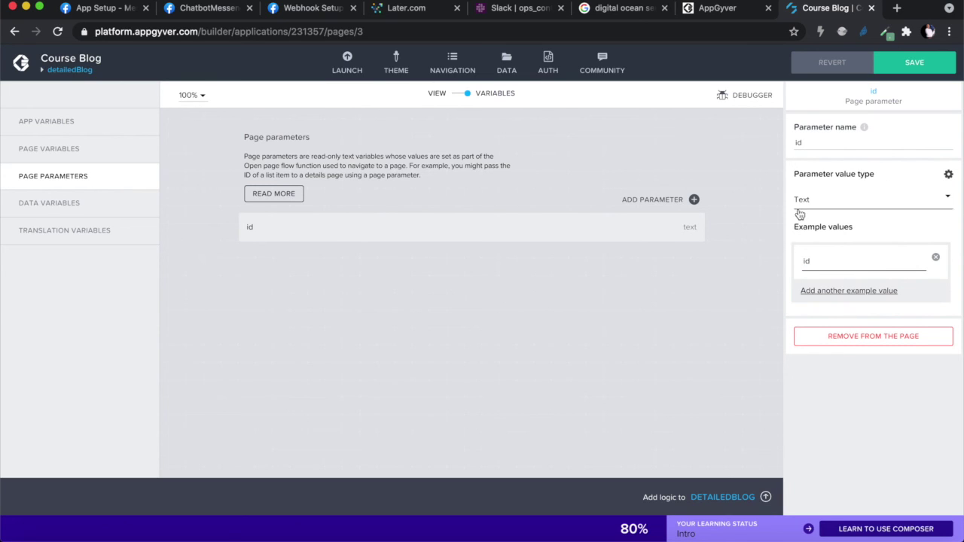
click(913, 65)
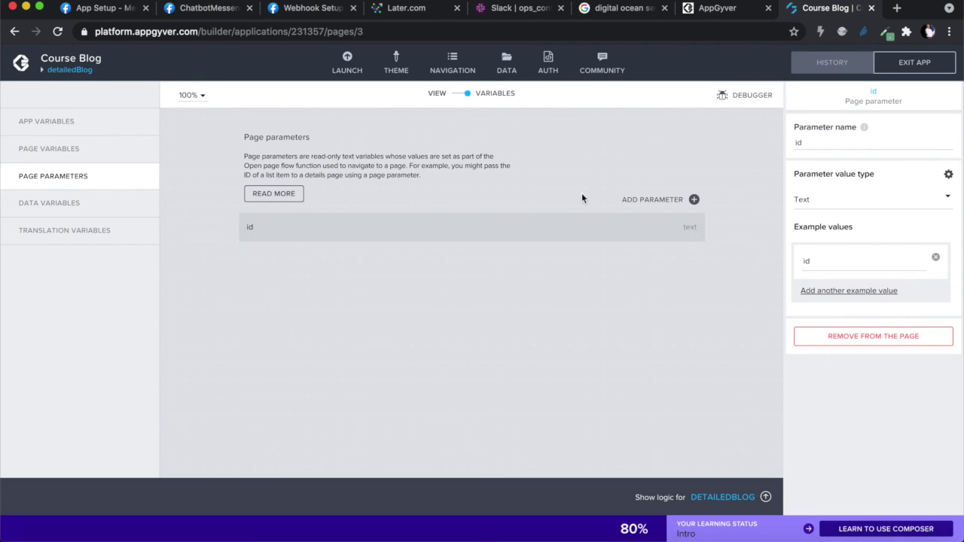
click(60, 209)
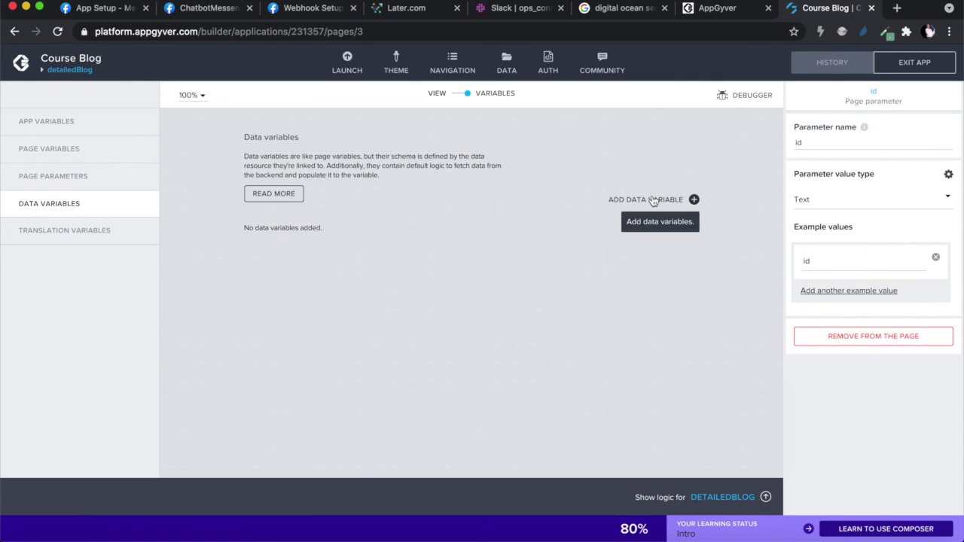
Add an AirtableDatabase1 data variable of type Single data record and start binding its id.
click(694, 200)
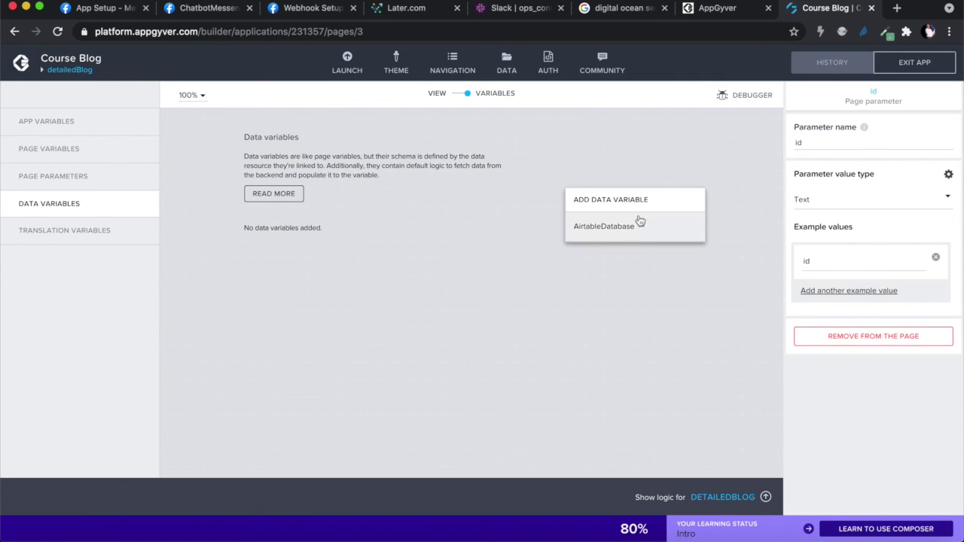
click(613, 227)
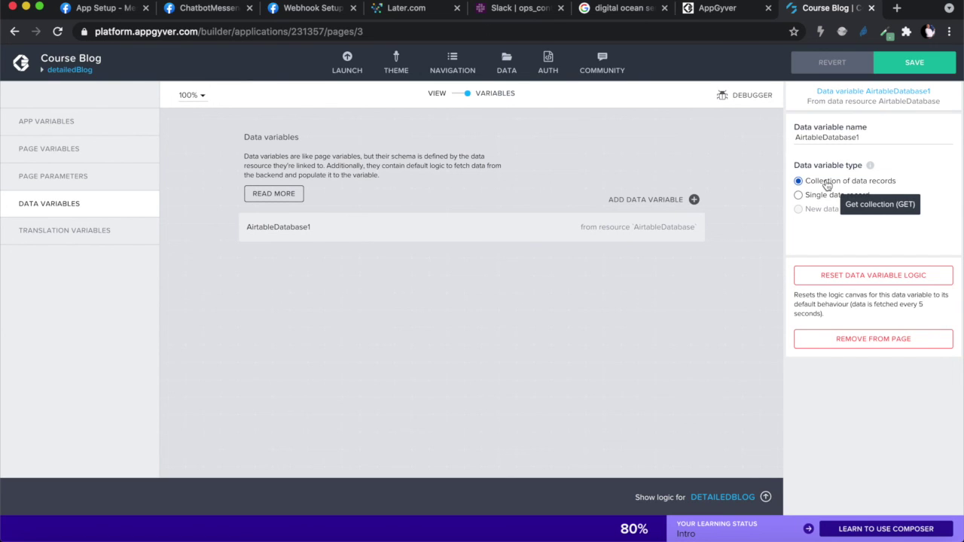
click(812, 199)
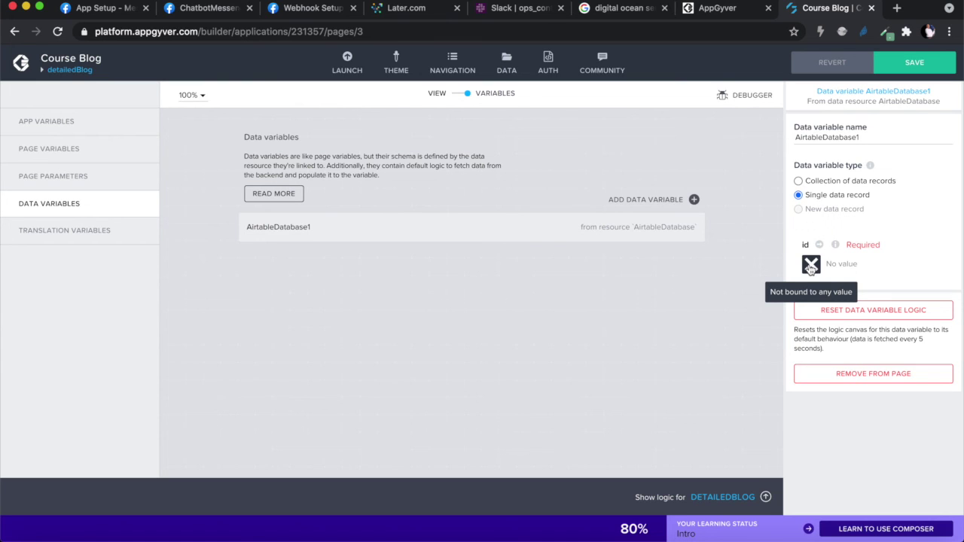
click(810, 265)
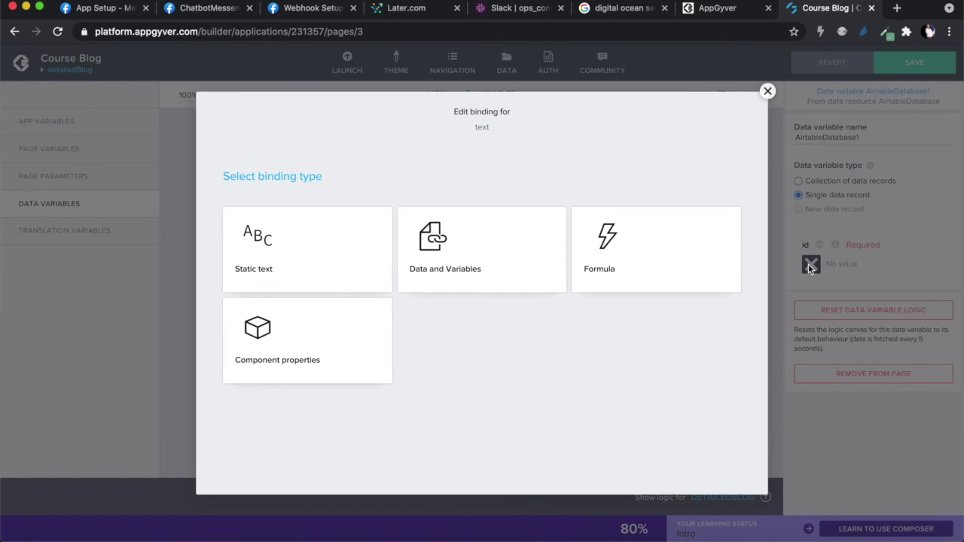
Bind the data variable's id to the page parameter id and save the app.
click(487, 244)
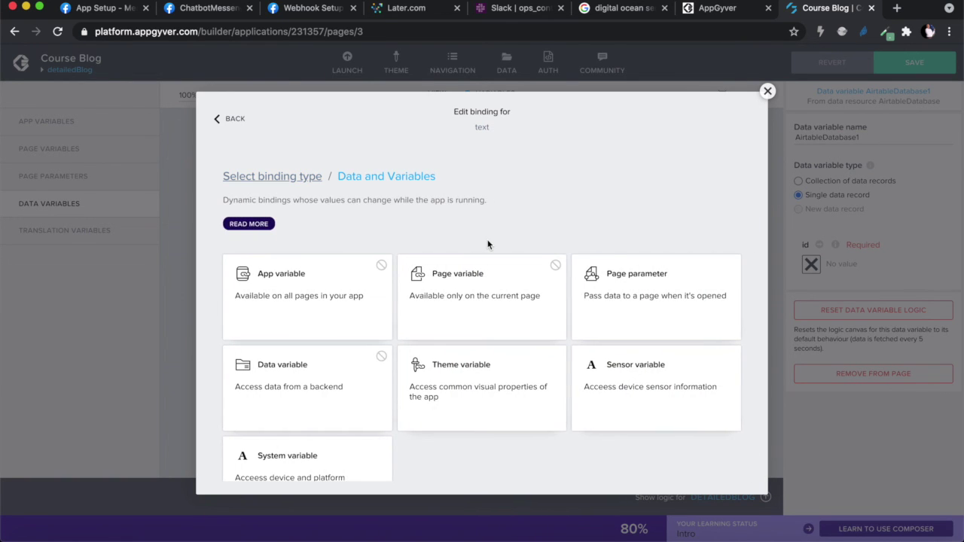
click(665, 292)
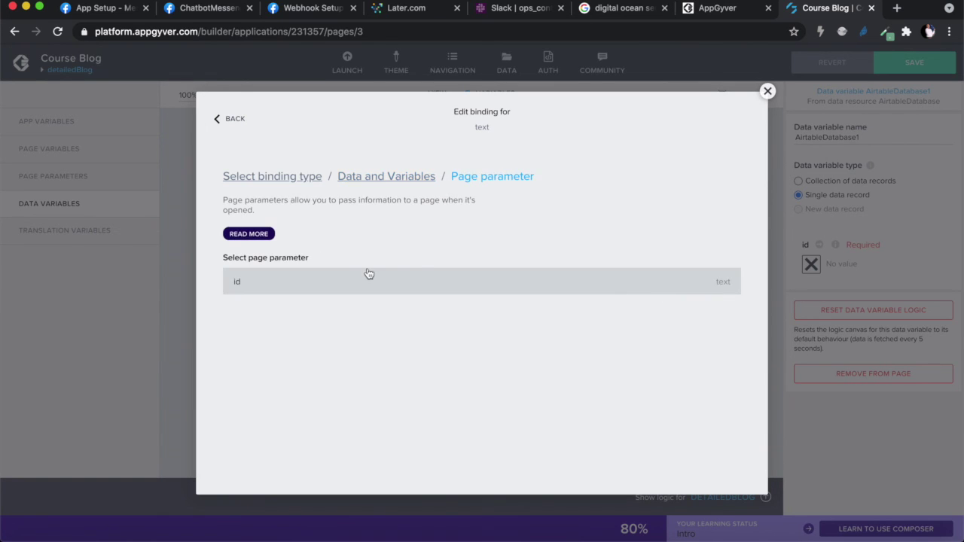
click(719, 332)
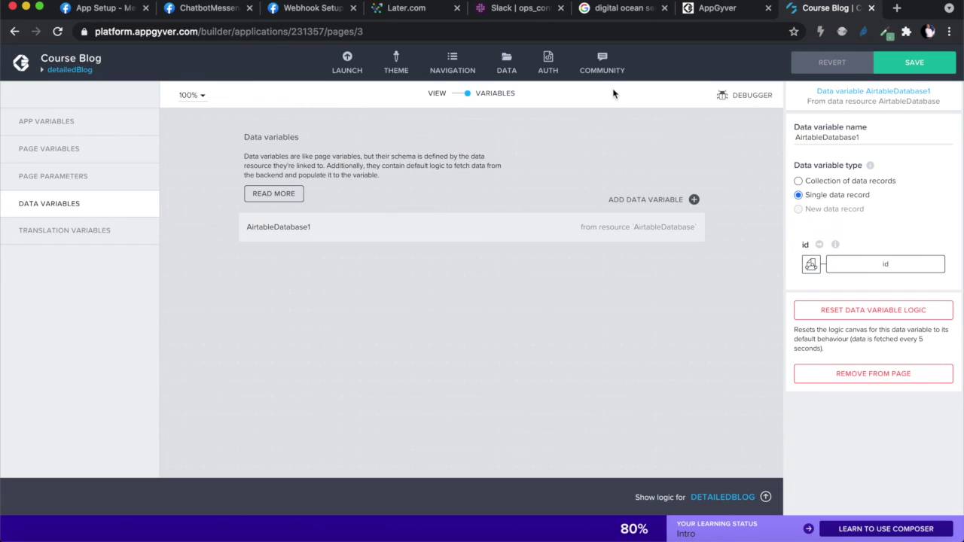
click(919, 66)
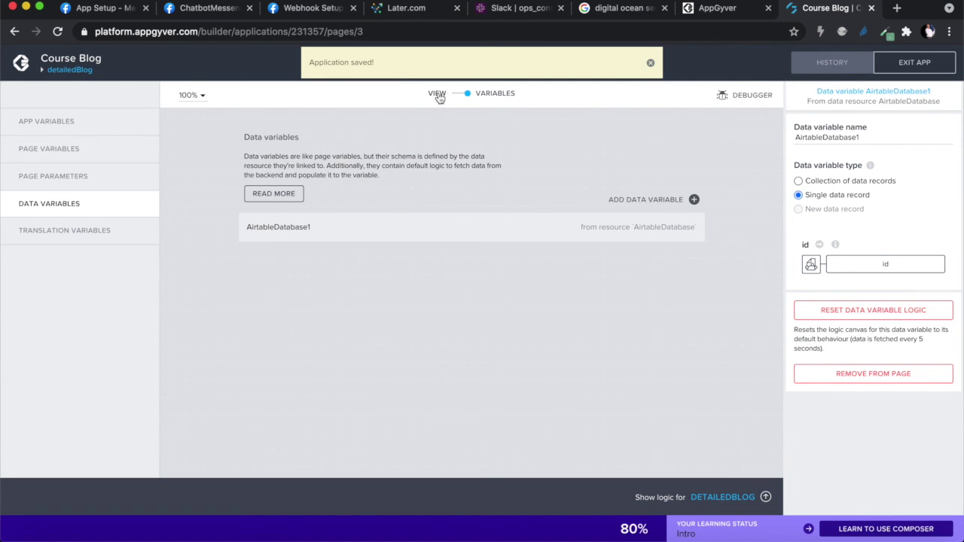
click(437, 94)
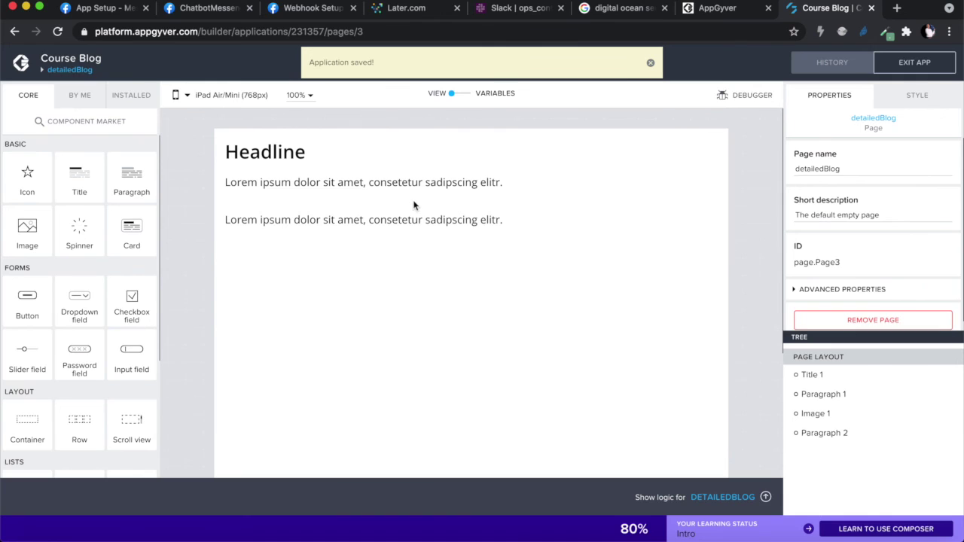
Reload the builder page.
click(57, 31)
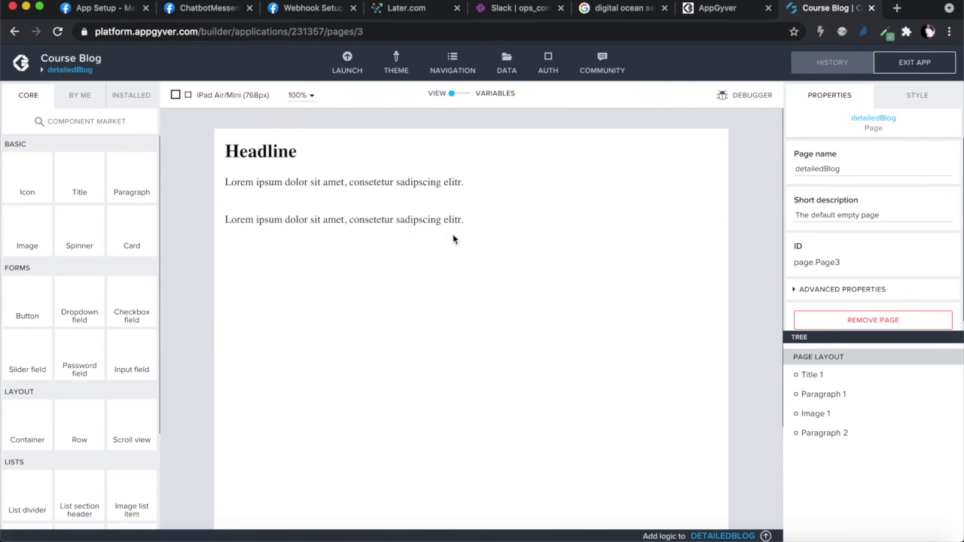
scroll(453, 240, down, 3)
scroll(453, 240, up, 3)
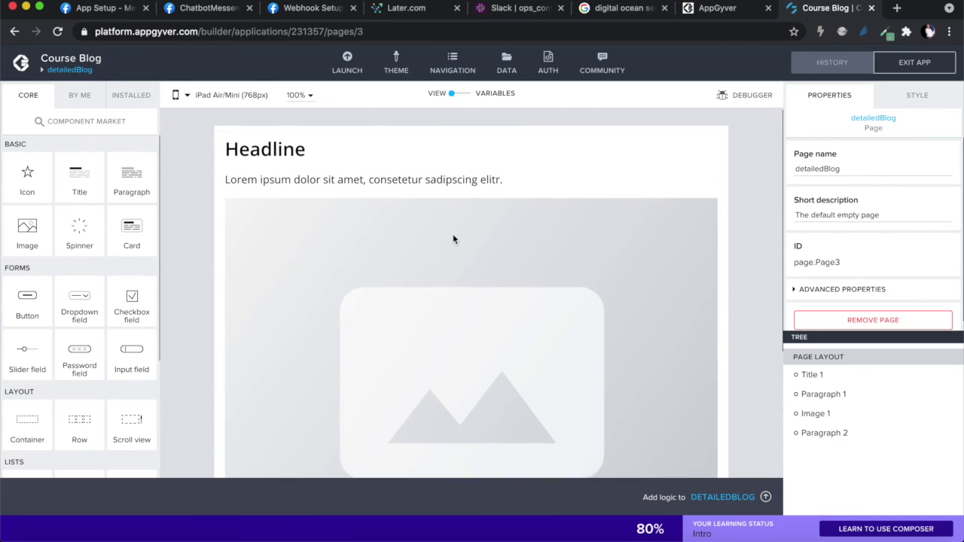
Bind the headline's content to AirtableDatabase1 fields.Title, previewing 'Creating a free eCommerce Website with Airtable and Softr'.
click(275, 150)
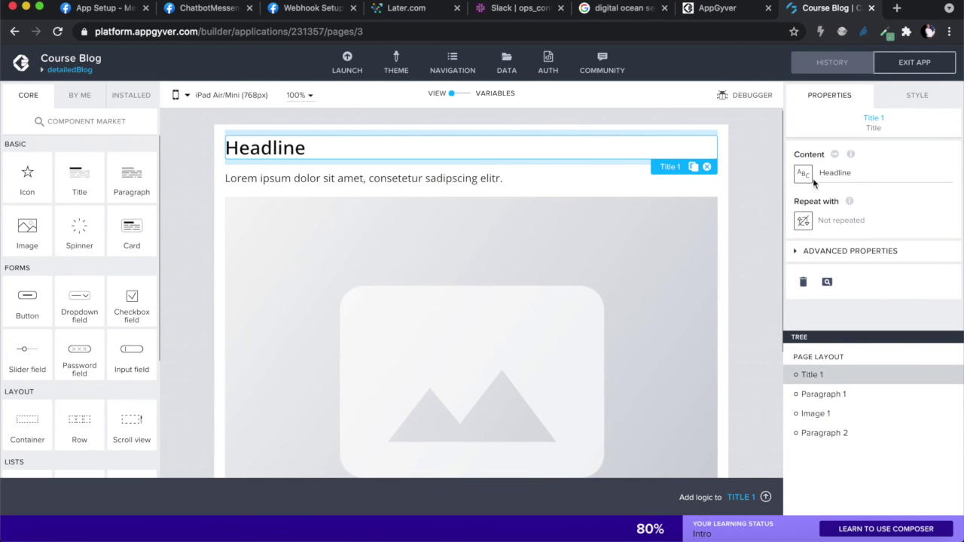
click(811, 178)
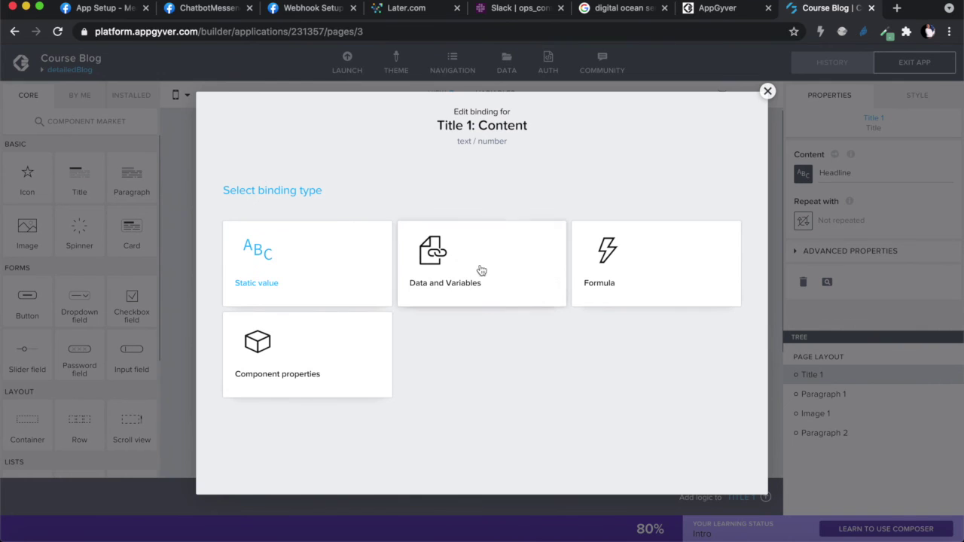
click(481, 270)
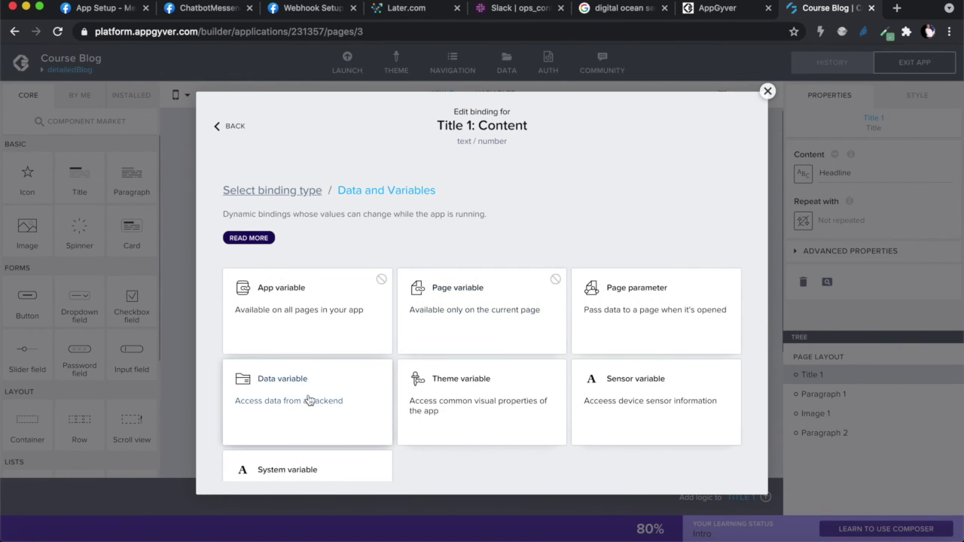
click(308, 400)
click(288, 304)
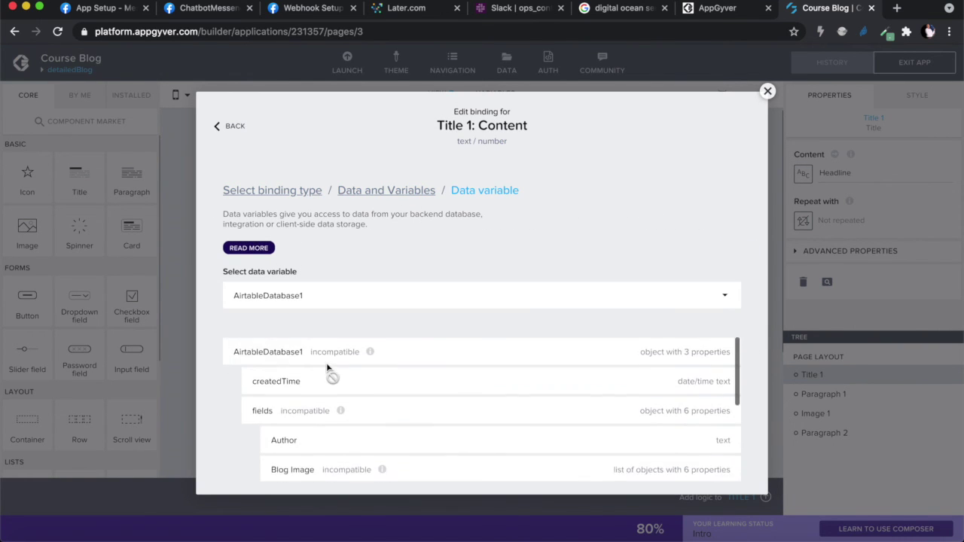
scroll(327, 369, down, 5)
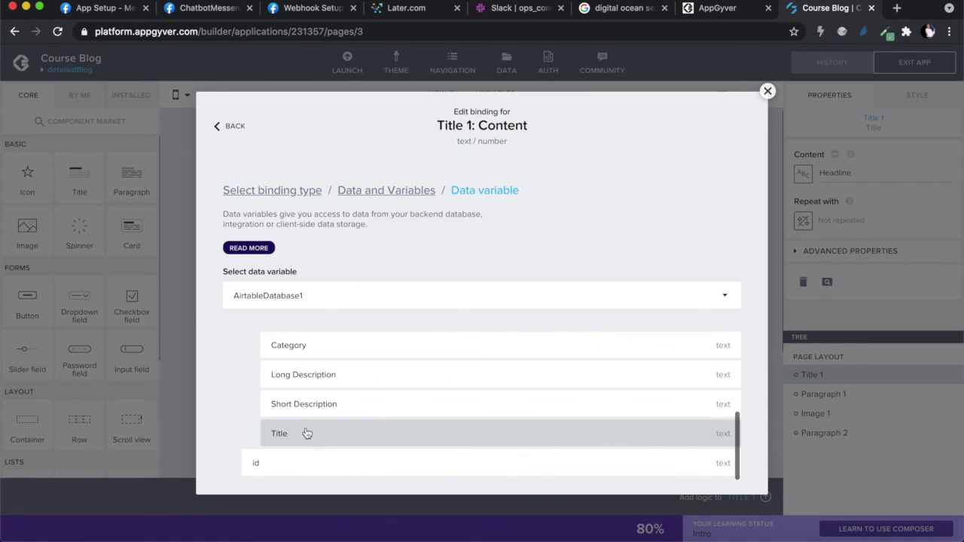
click(304, 433)
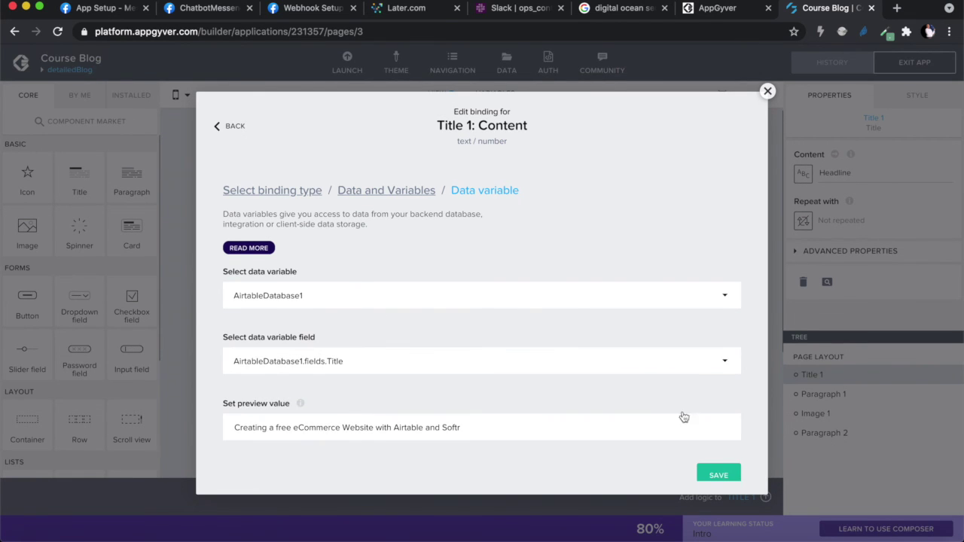
click(718, 474)
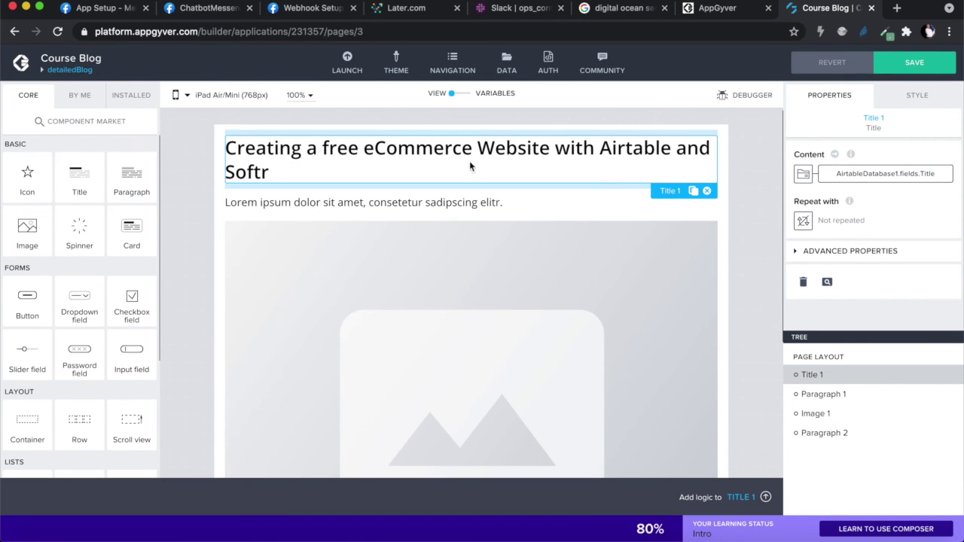
scroll(455, 262, down, 1)
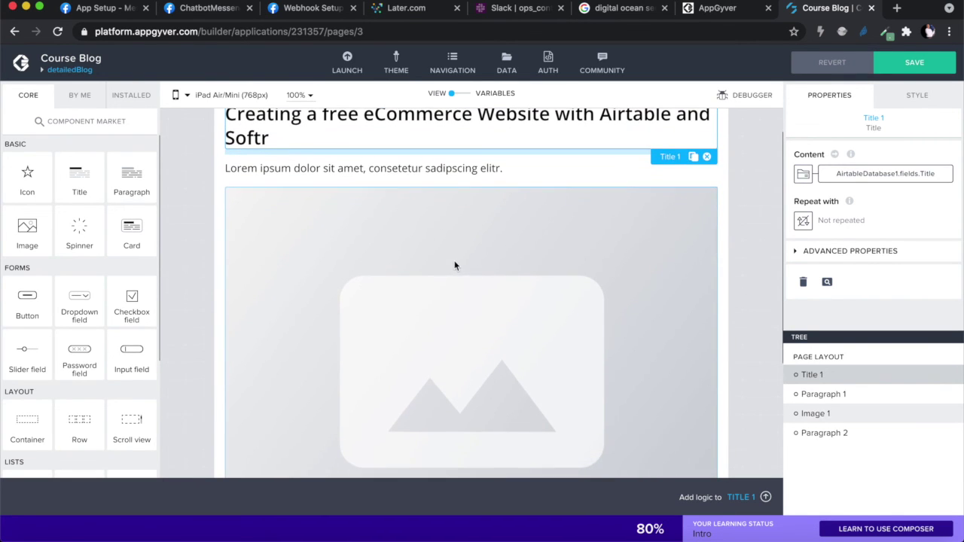
click(413, 170)
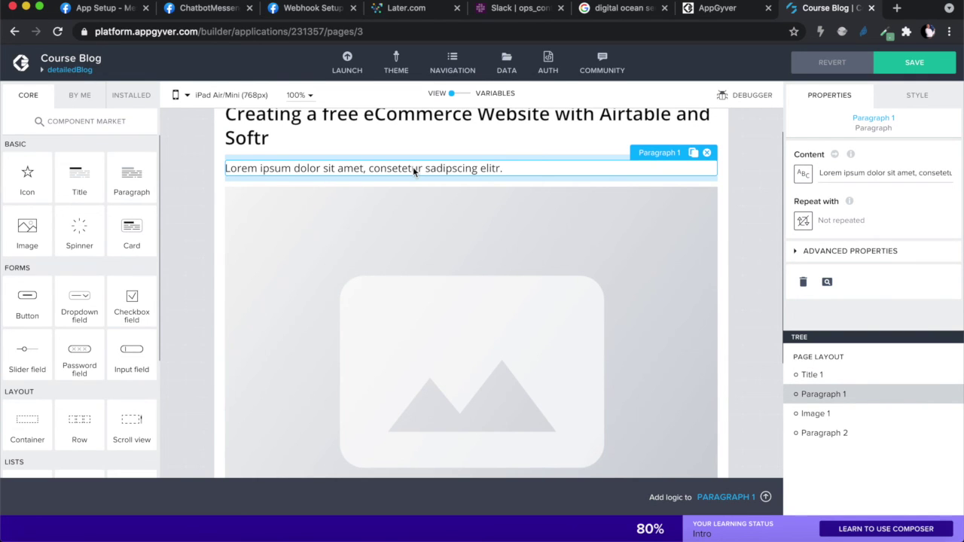
Bind Paragraph 1's content to the AirtableDatabase1 data variable's fields.Author.
click(803, 177)
click(452, 253)
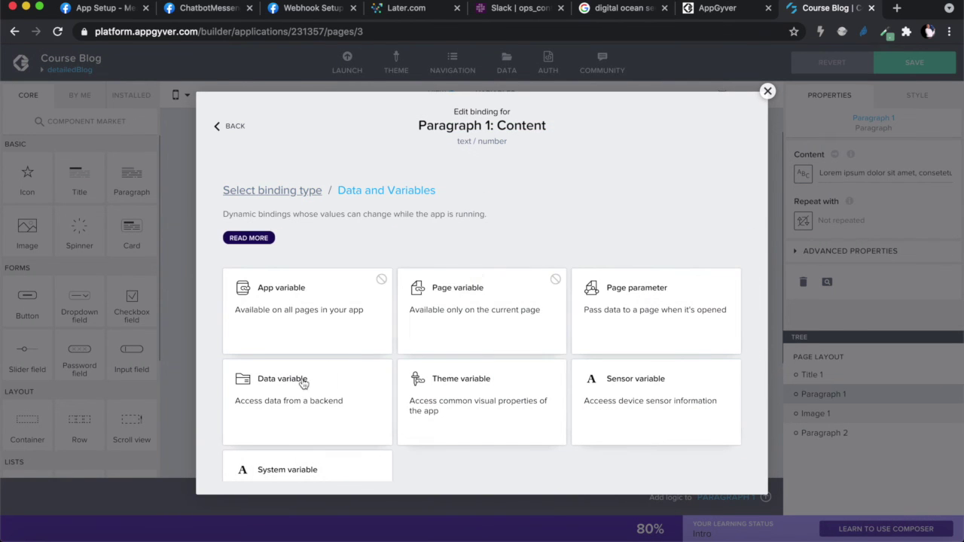
scroll(302, 384, down, 1)
click(300, 348)
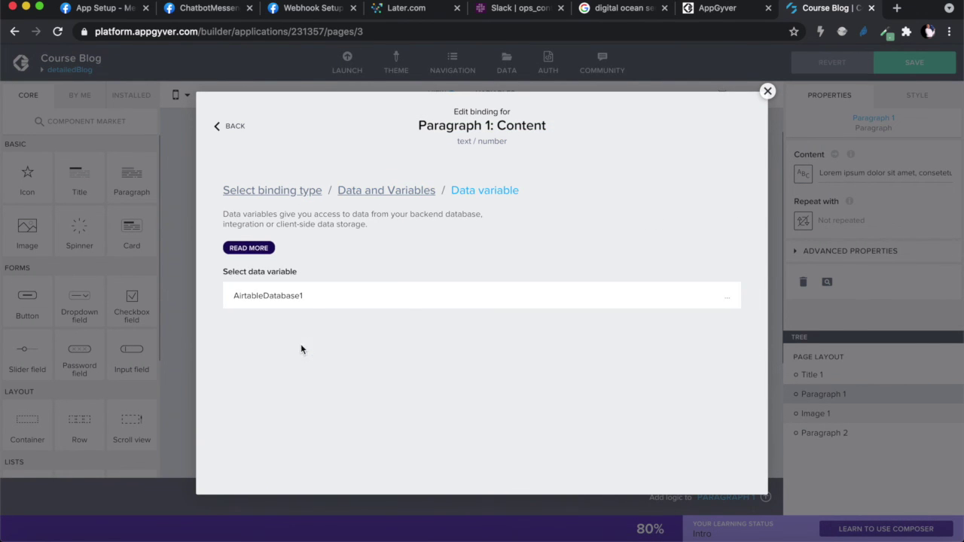
click(339, 299)
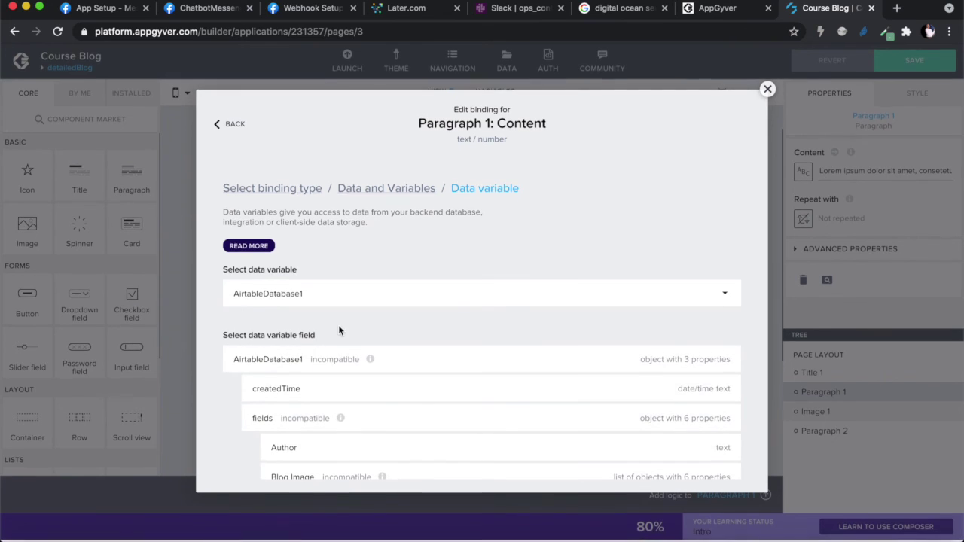
scroll(319, 427, down, 3)
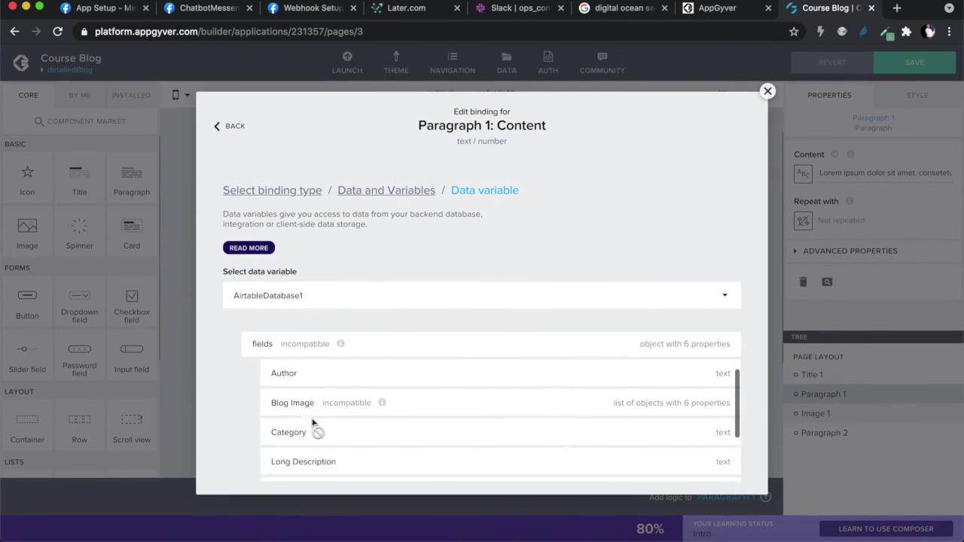
click(307, 365)
click(722, 472)
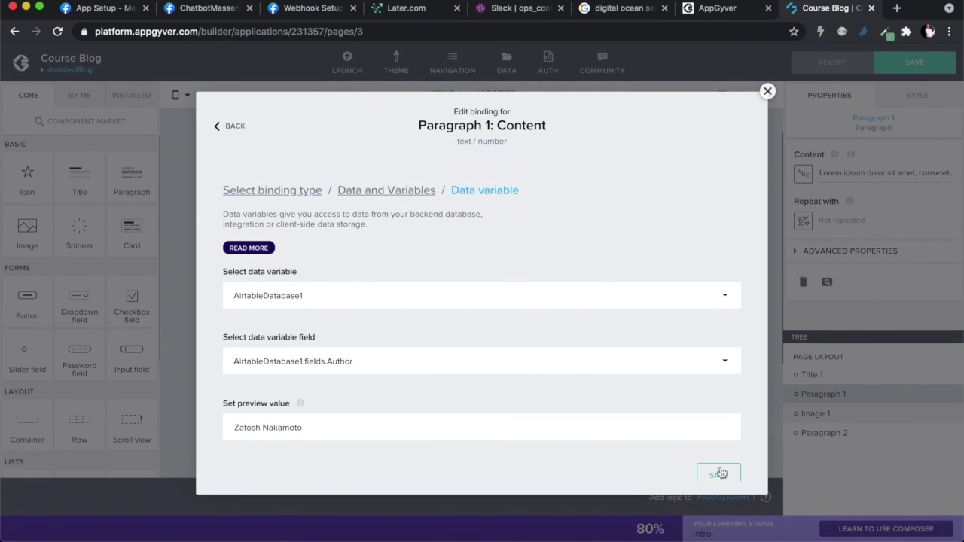
scroll(591, 333, down, 1)
scroll(590, 333, down, 2)
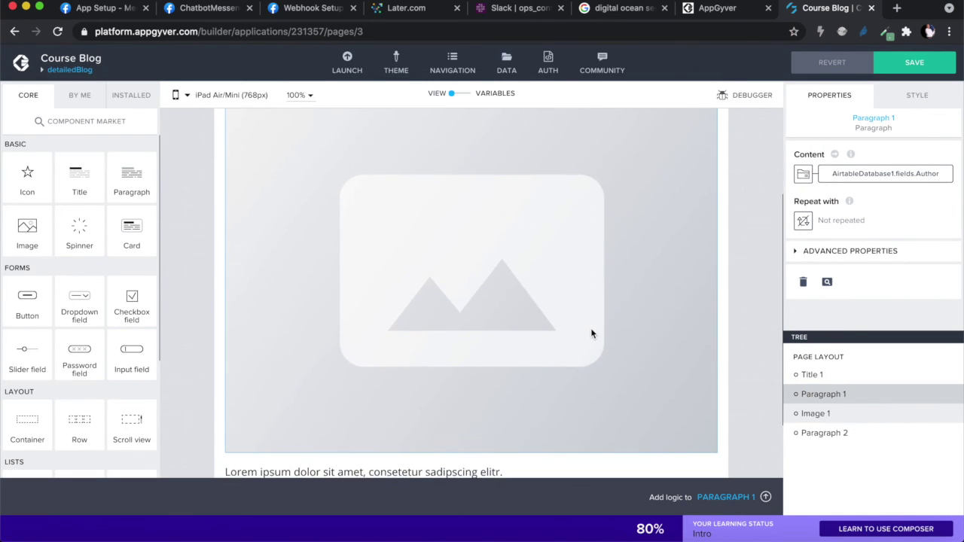
click(488, 221)
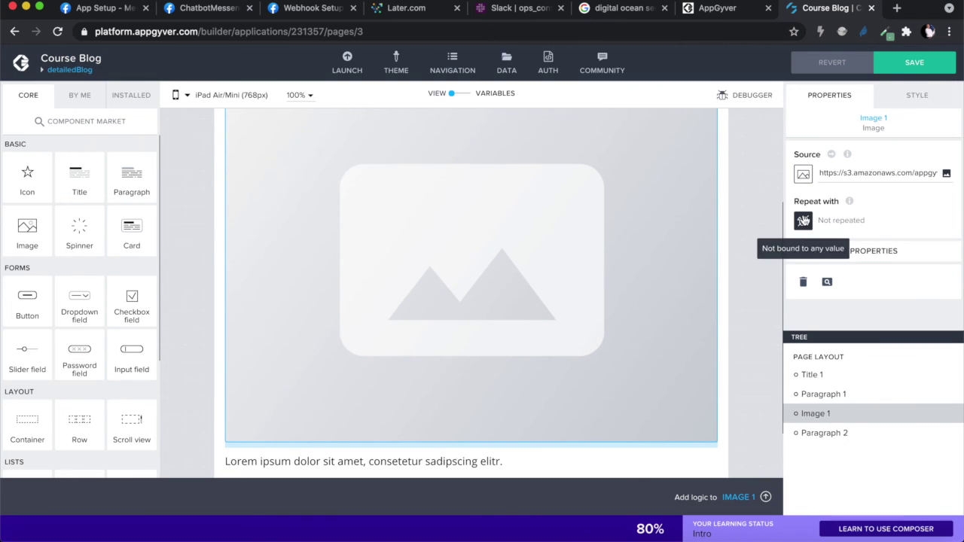
Switch Image 1's source binding to a formula and browse the available data variables.
click(802, 176)
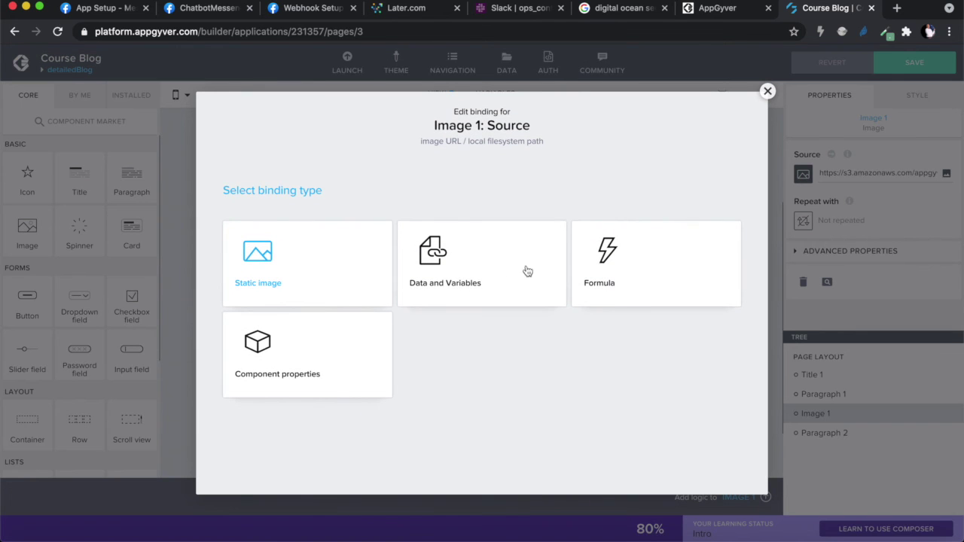
click(618, 260)
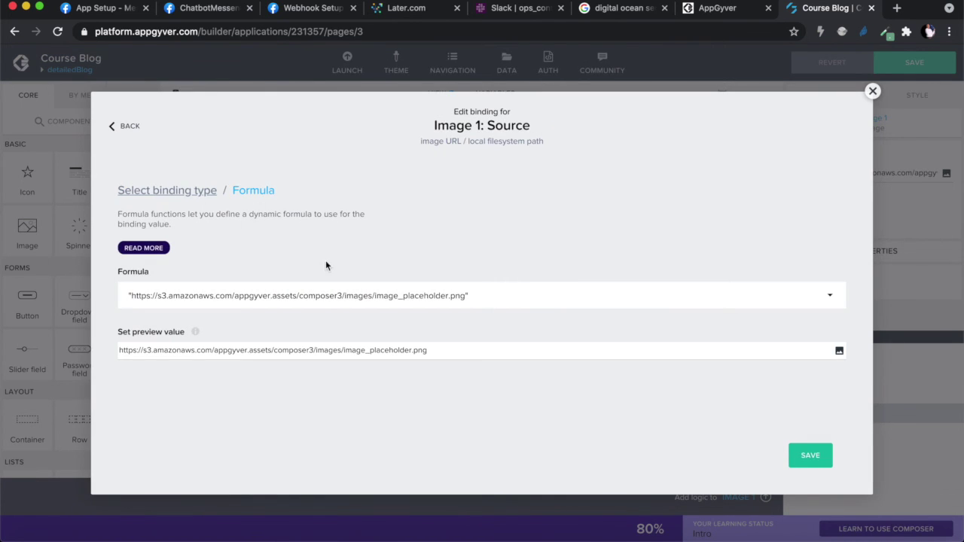
click(477, 295)
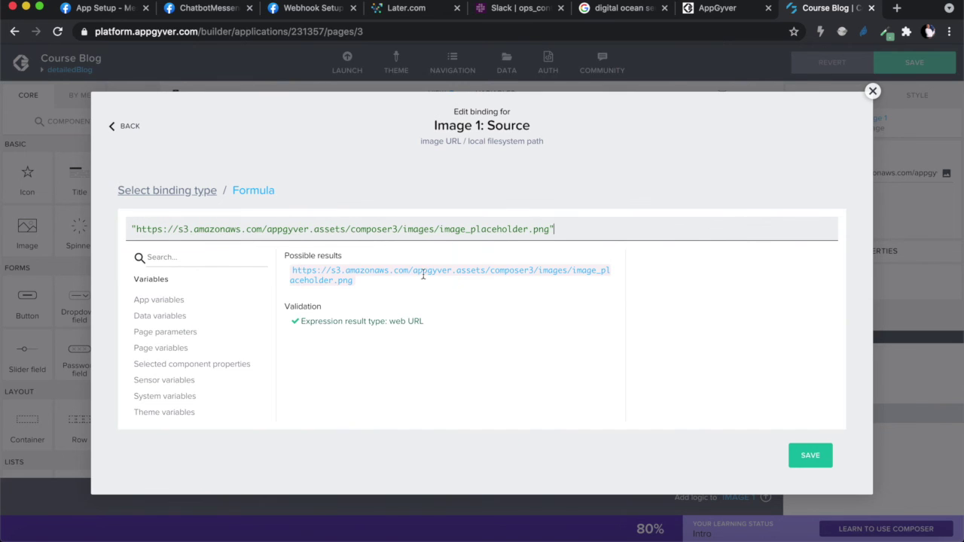
click(182, 317)
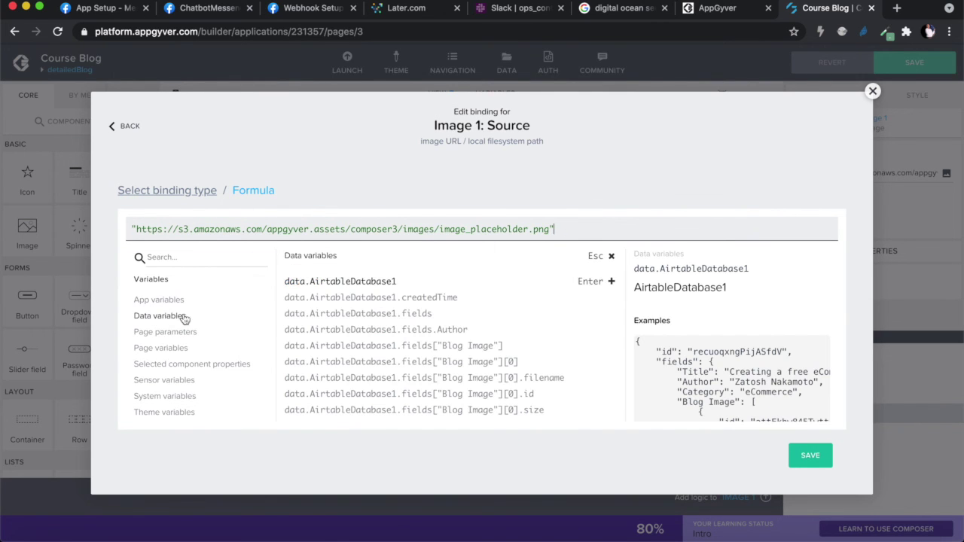
scroll(384, 336, down, 2)
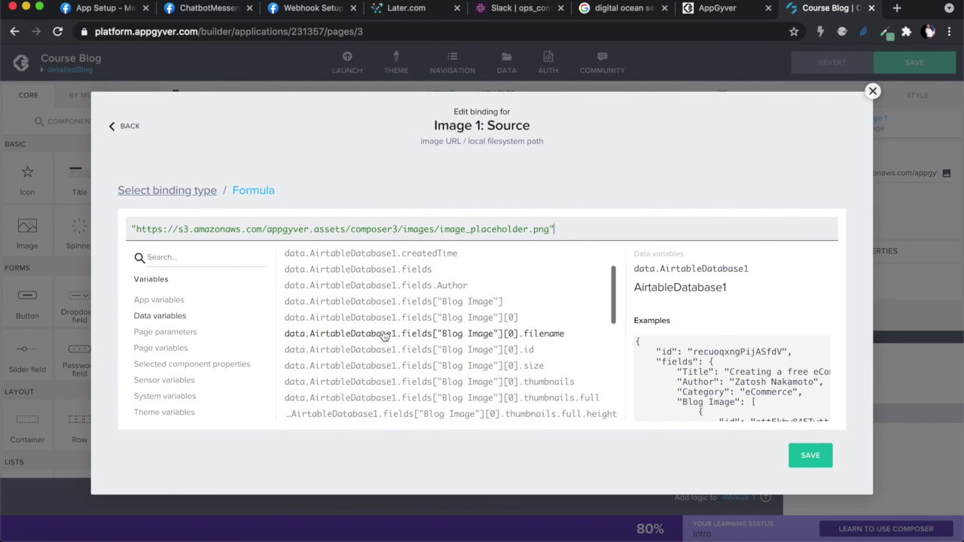
scroll(474, 354, down, 10)
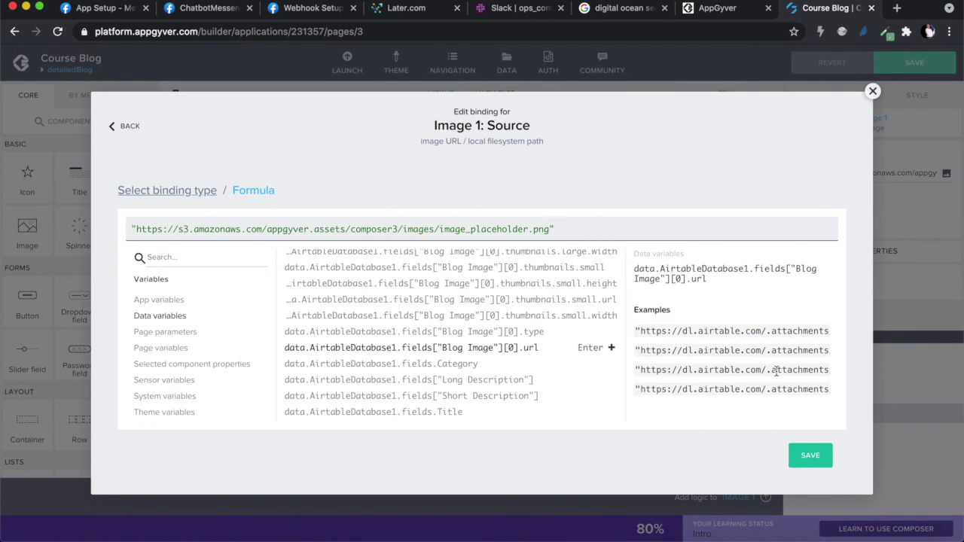
click(811, 457)
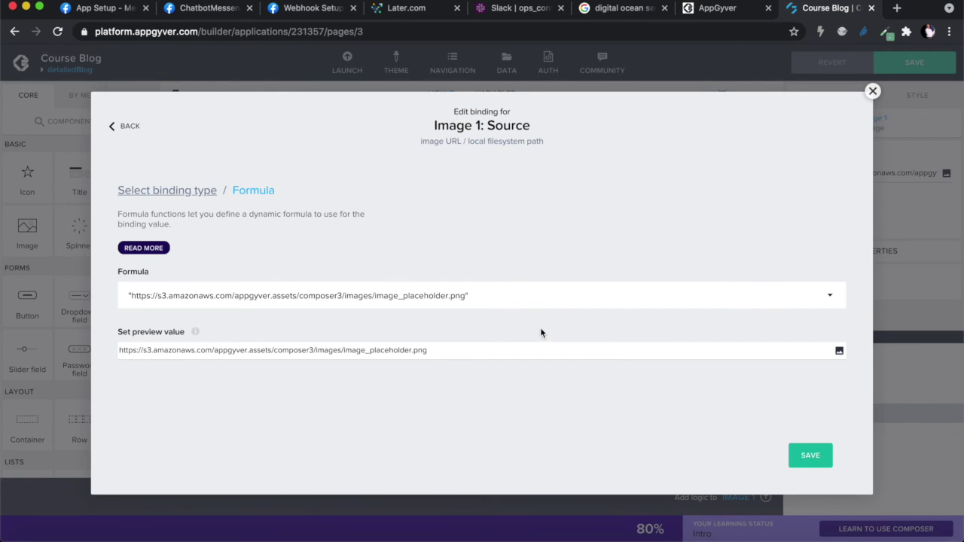
Replace the placeholder URL with formula data.AirtableDatabase1.fields["Blog Image"][0].url and save.
click(534, 295)
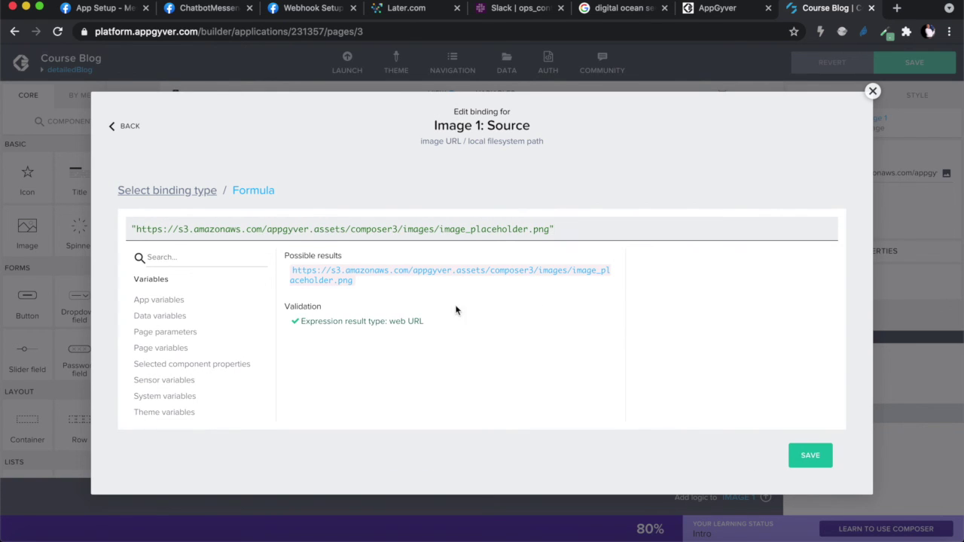
click(158, 317)
scroll(391, 350, down, 5)
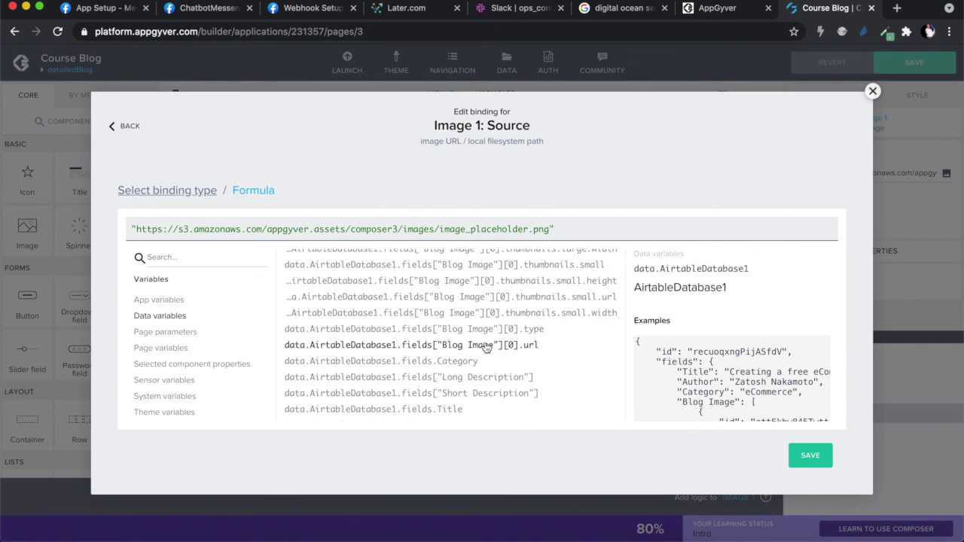
click(612, 345)
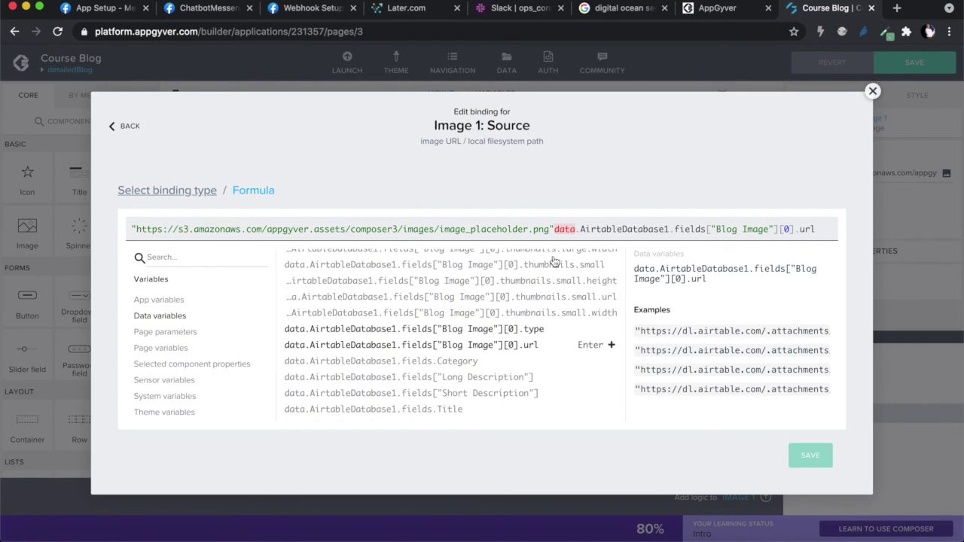
drag(553, 229, 97, 233)
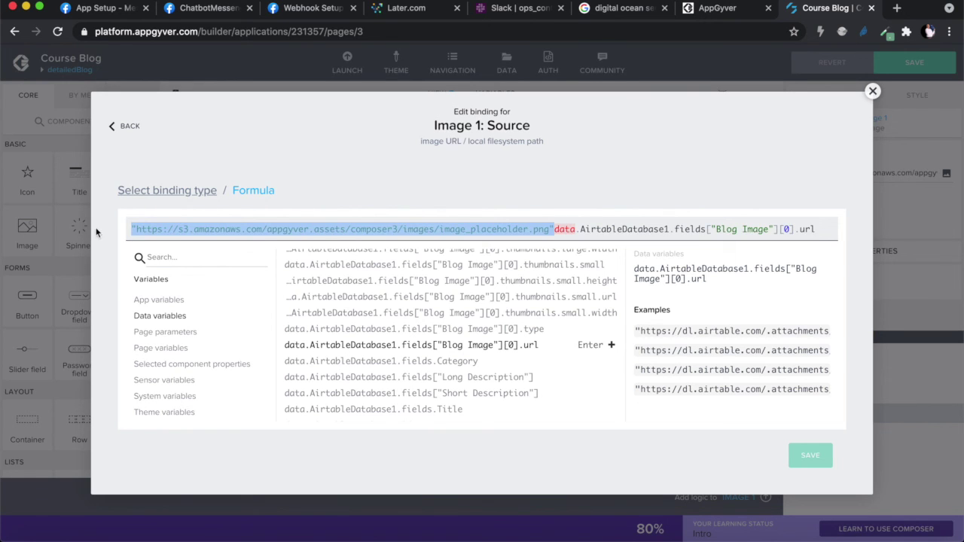
key(BackSpace)
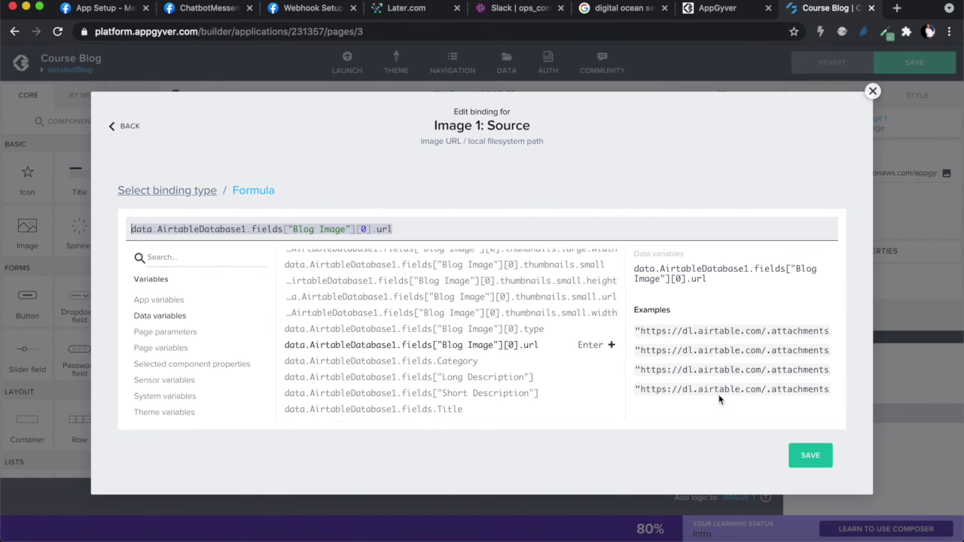
click(806, 456)
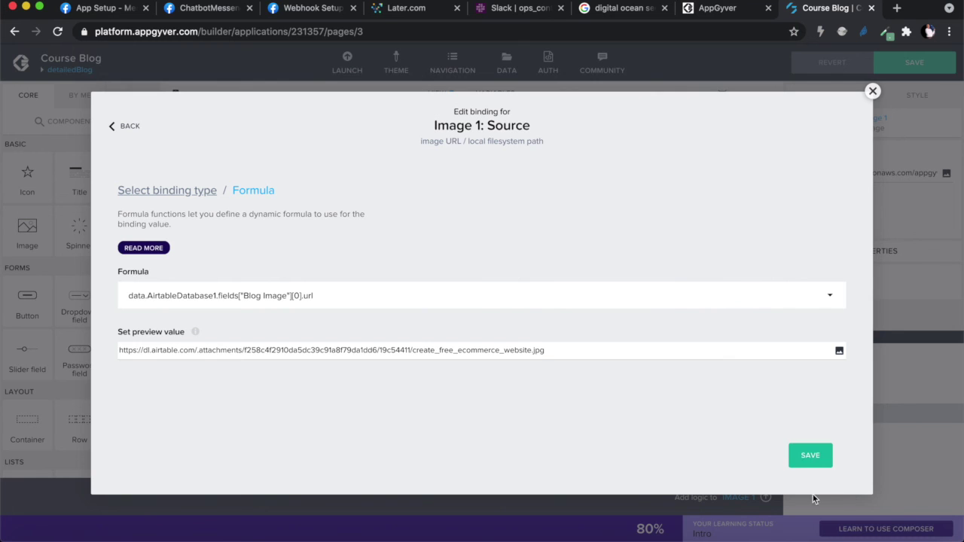
click(812, 459)
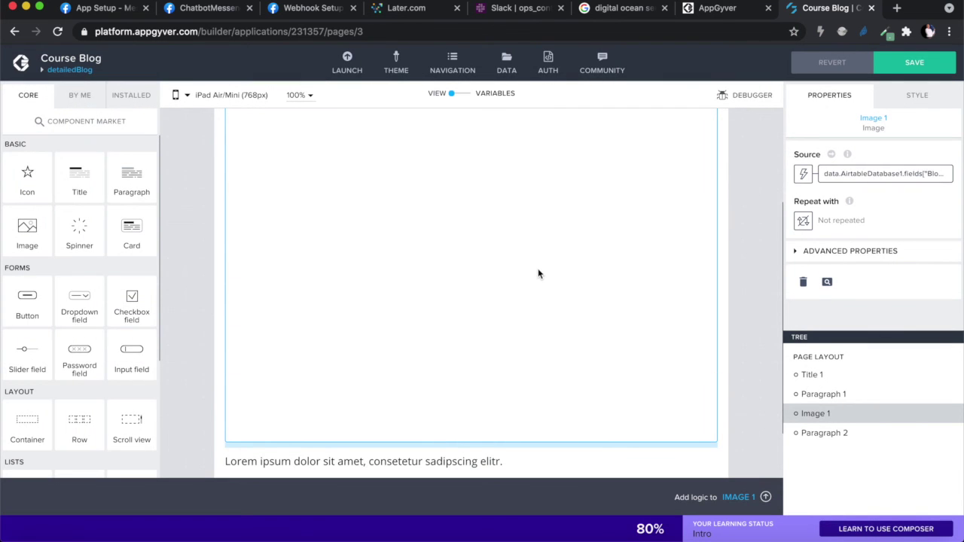
scroll(537, 273, down, 5)
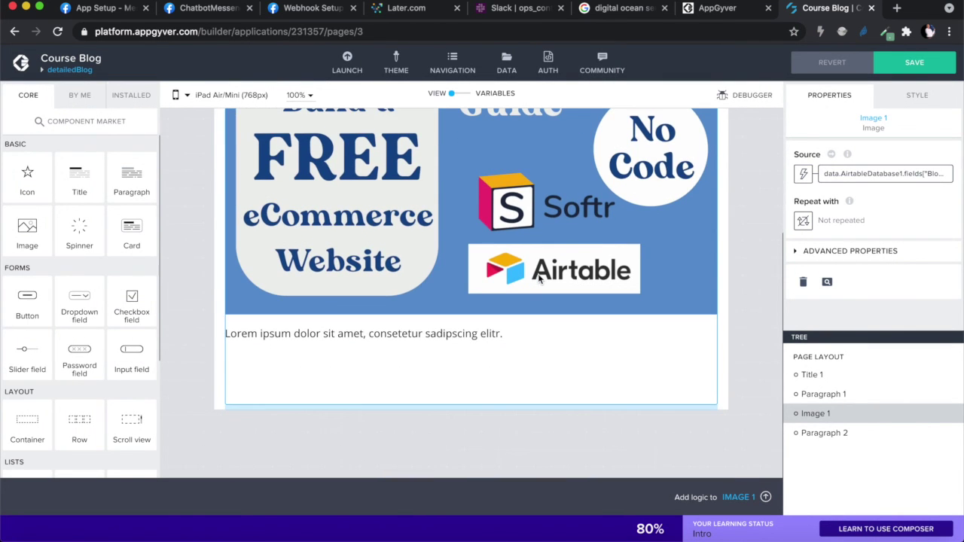
click(470, 334)
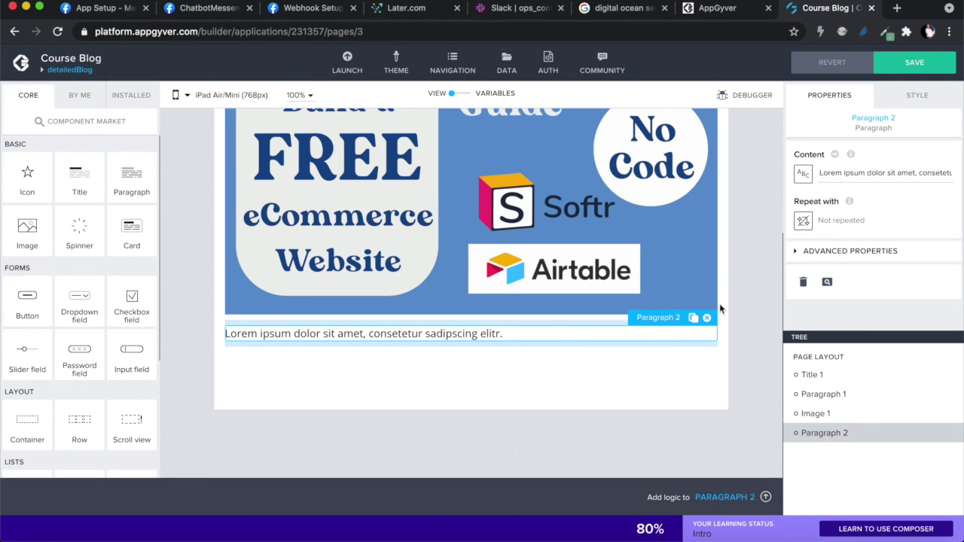
click(803, 174)
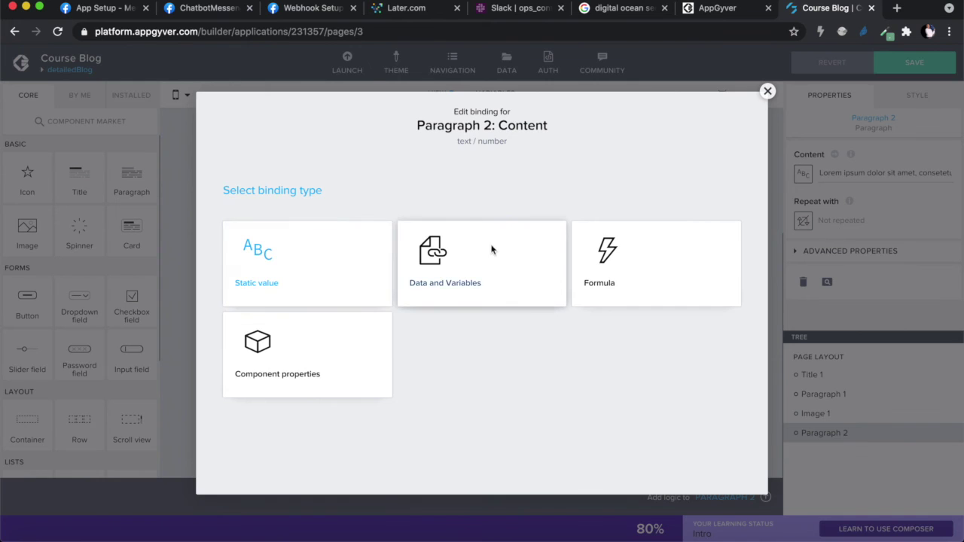
Bind Paragraph 2's content to AirtableDatabase1 fields.Long Description.
click(491, 250)
click(269, 391)
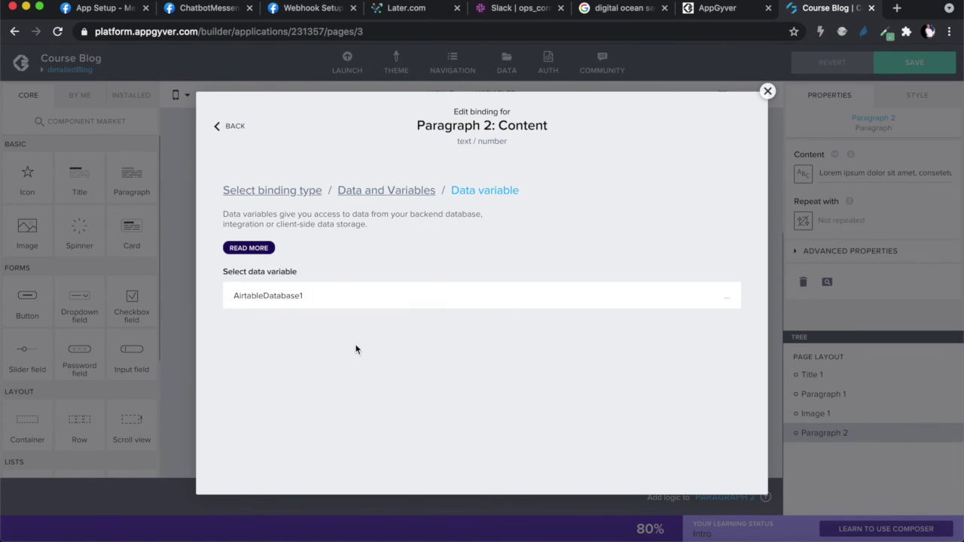
scroll(316, 452, down, 1)
scroll(315, 458, down, 3)
click(302, 366)
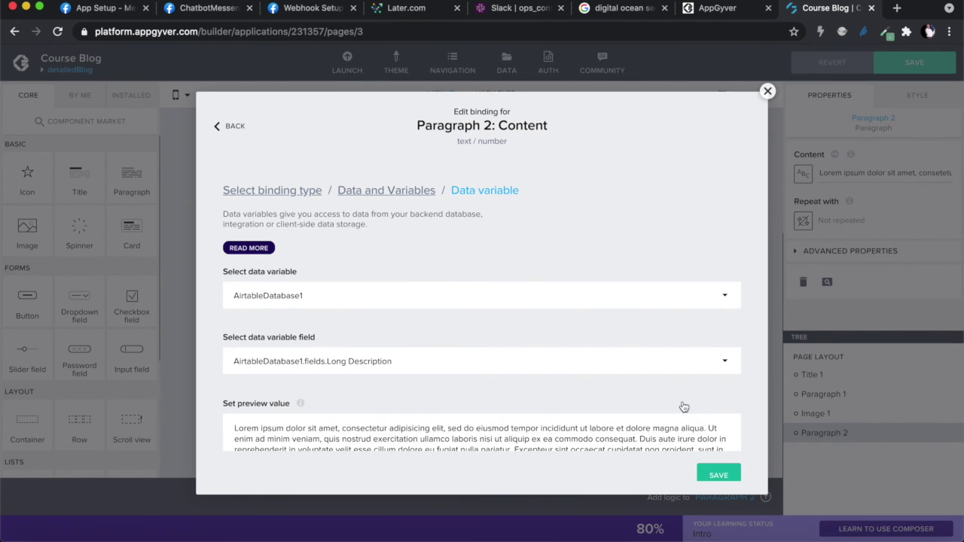
click(712, 479)
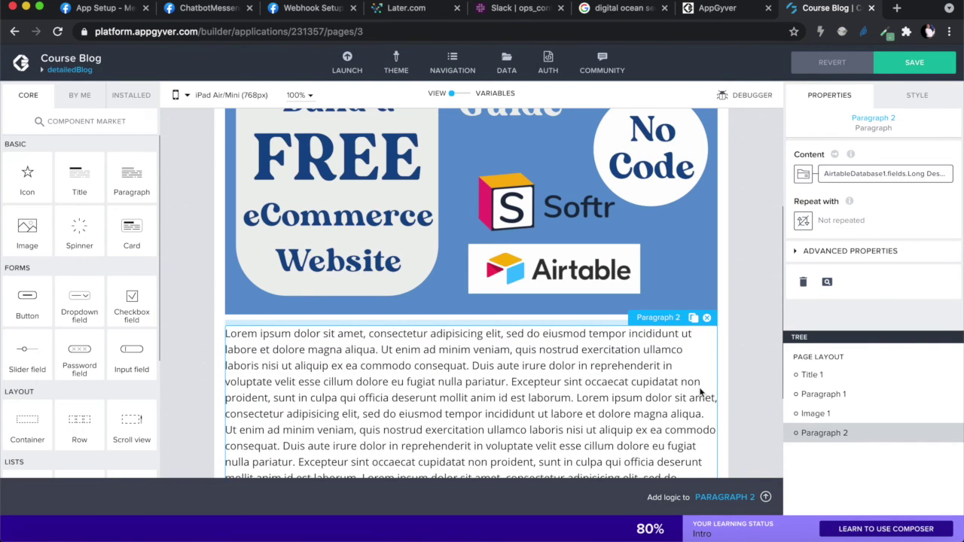
Review the detailedBlog page and save the app.
scroll(698, 385, down, 3)
scroll(698, 387, up, 5)
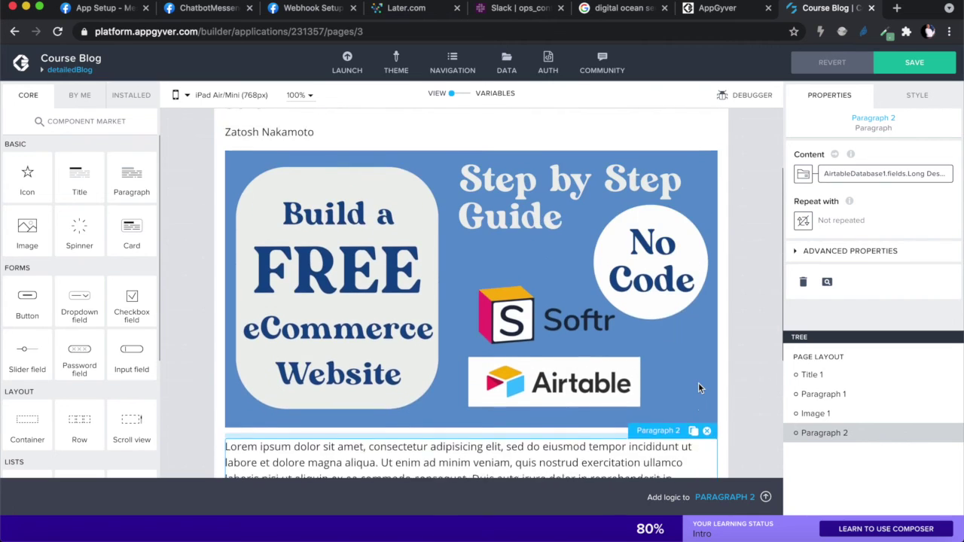
scroll(699, 386, down, 1)
scroll(698, 386, down, 5)
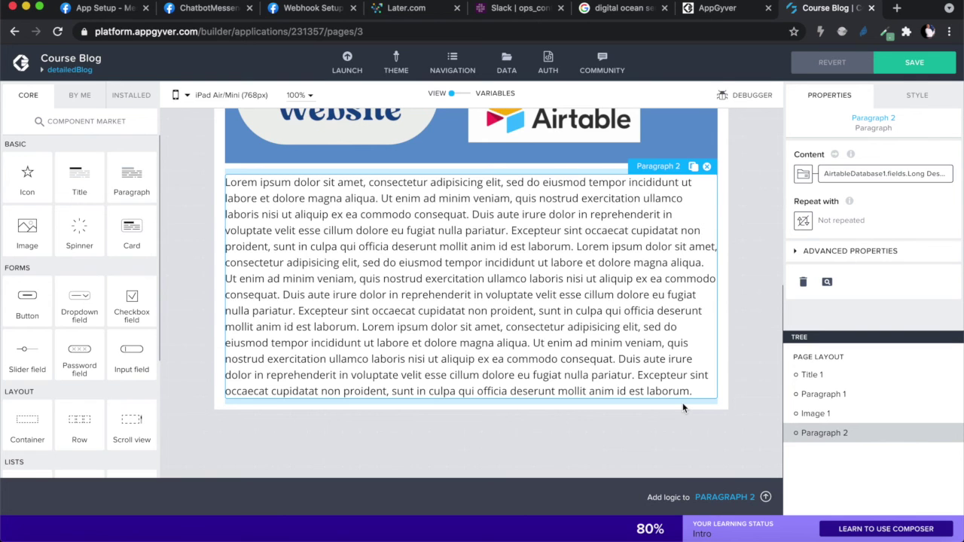
scroll(683, 408, up, 4)
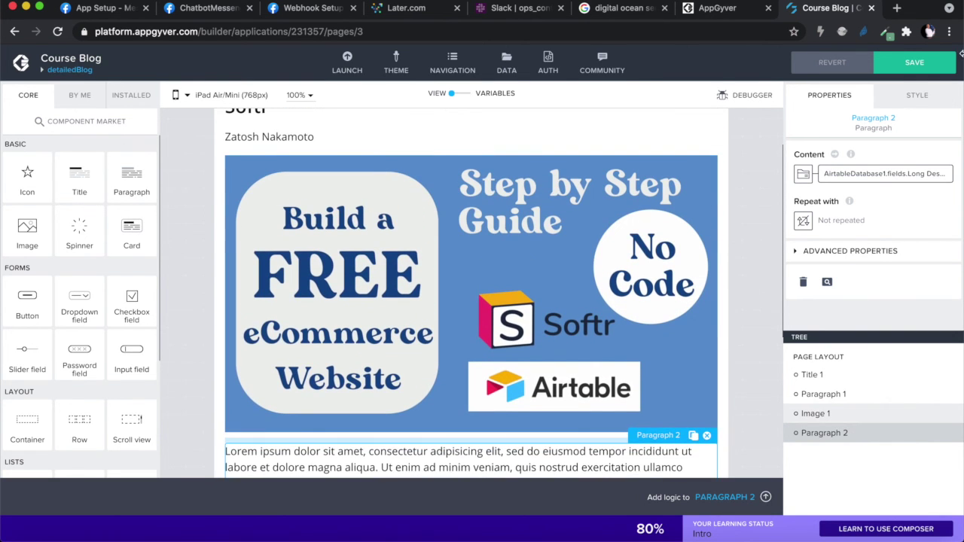
click(918, 67)
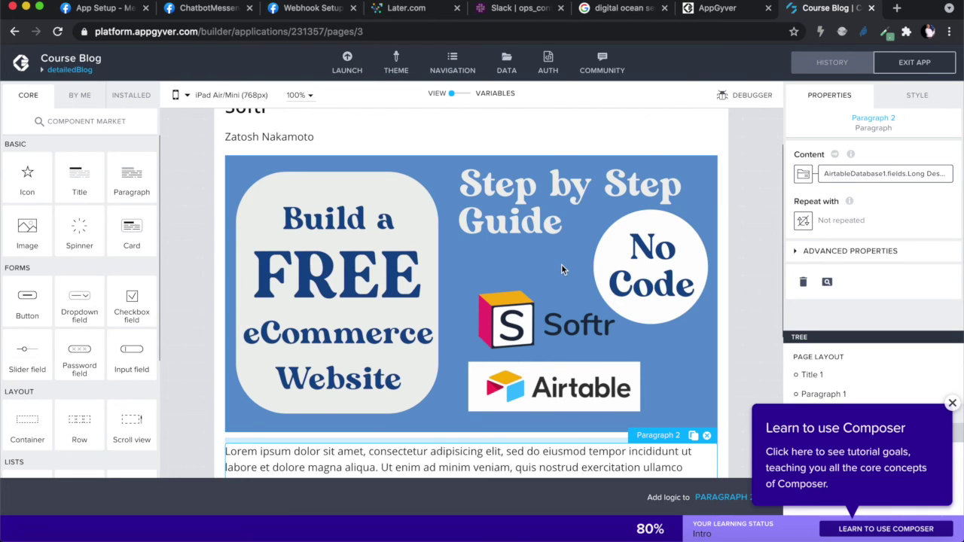
Switch to the Home page, select Large image list item 1, and show its logic canvas.
click(70, 69)
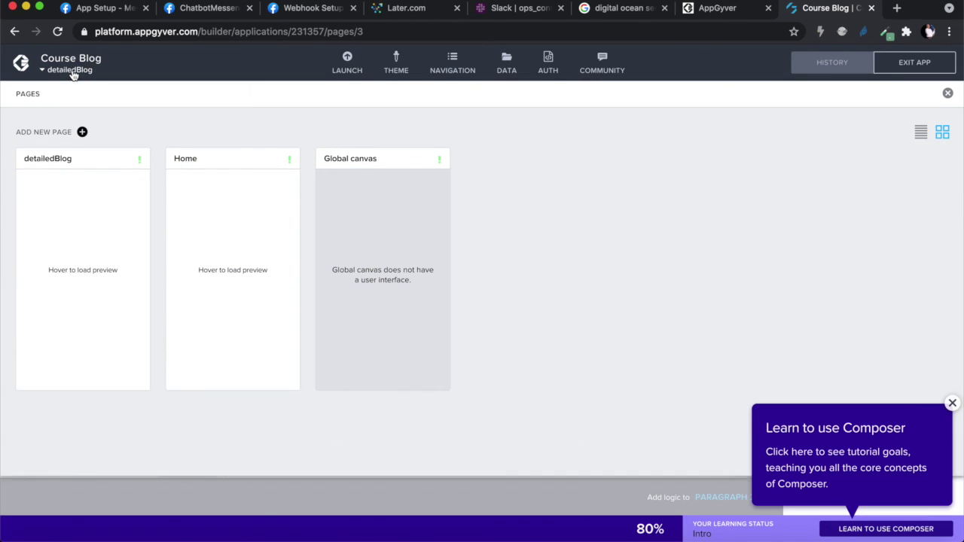
click(249, 221)
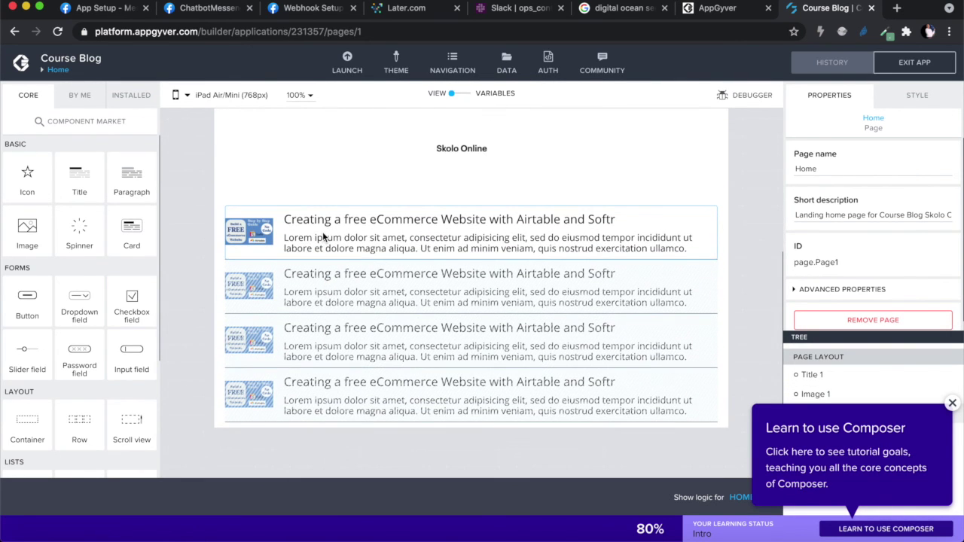
click(324, 236)
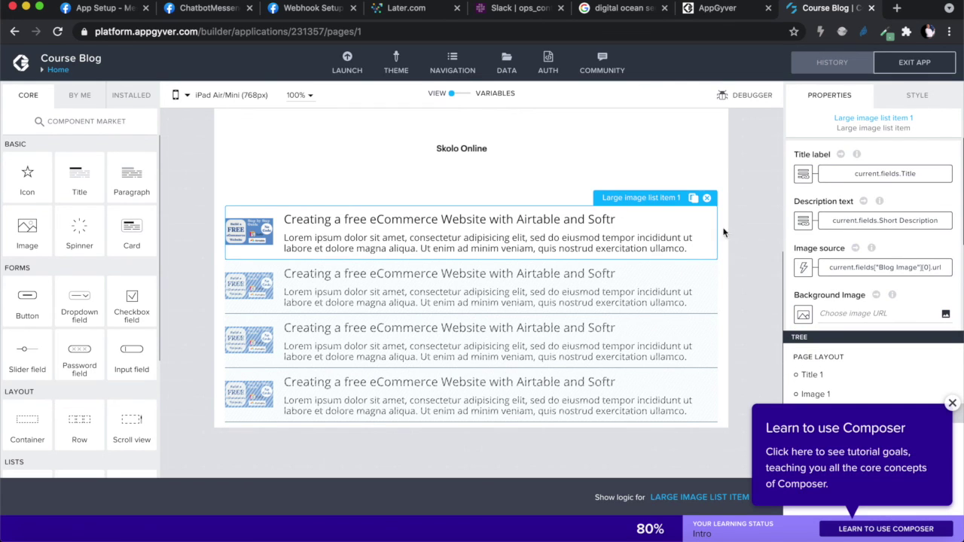
click(952, 404)
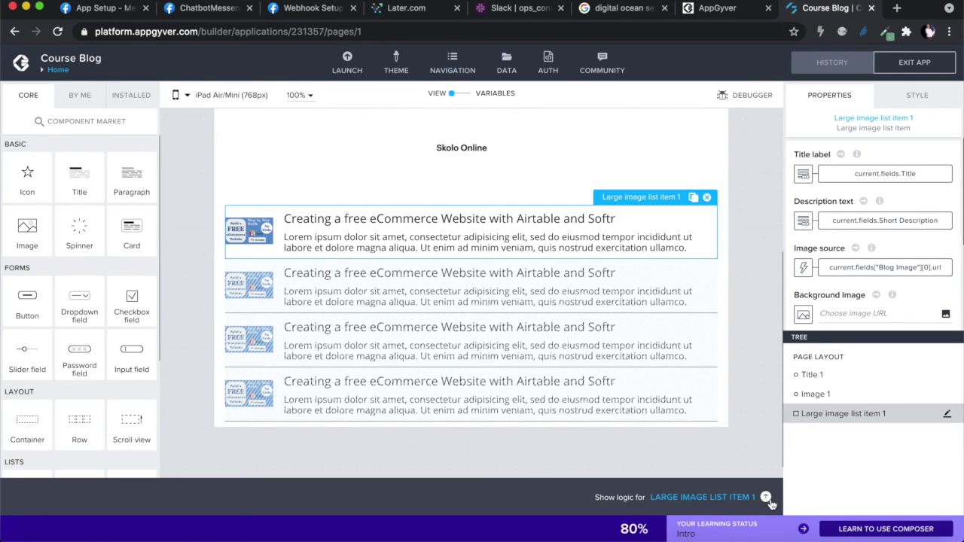
click(766, 498)
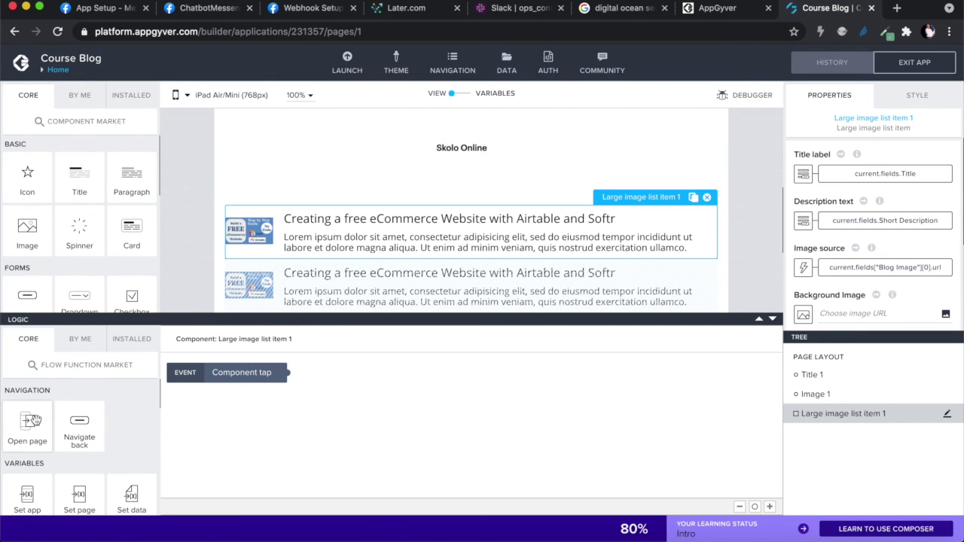
Connect the Component tap event to an Open page step targeting the detailedBlog page.
scroll(34, 418, down, 2)
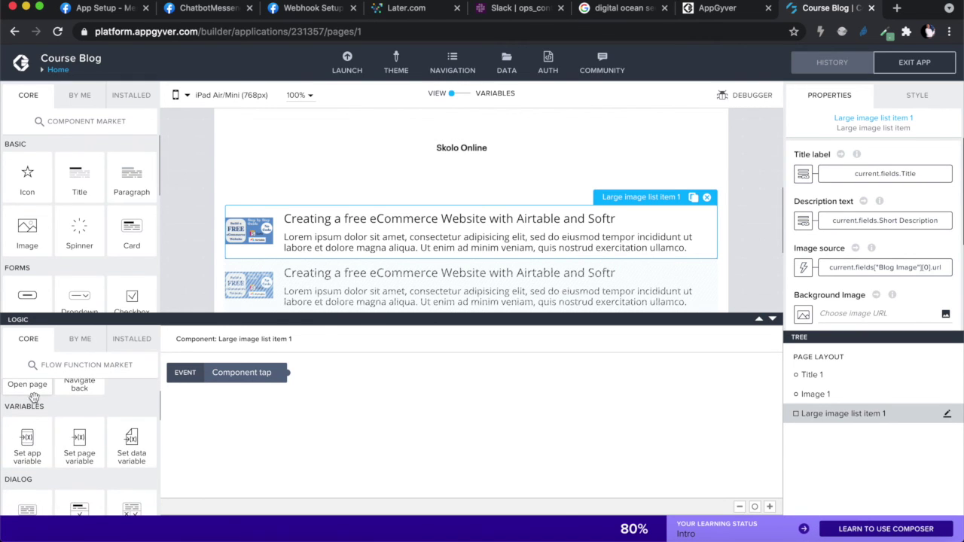
scroll(31, 431, up, 2)
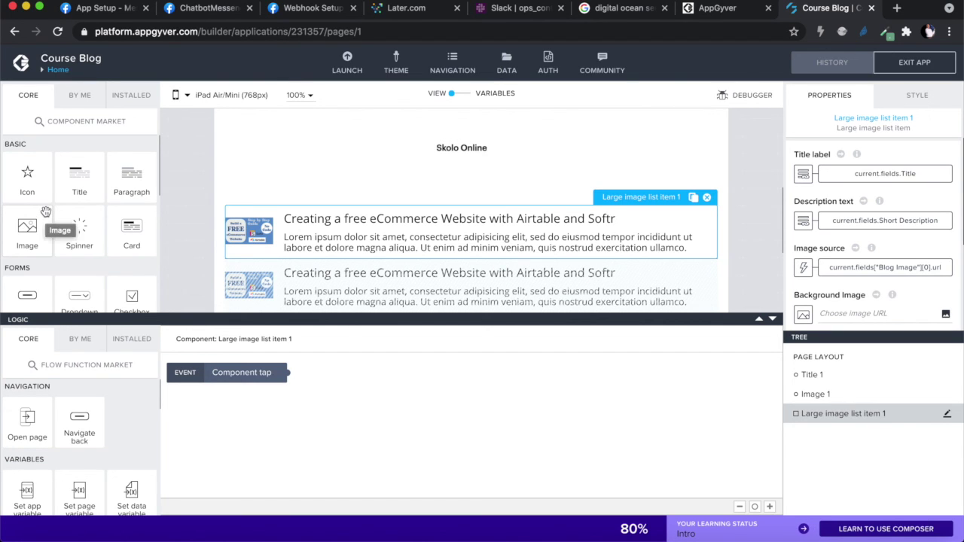
drag(27, 419, 428, 414)
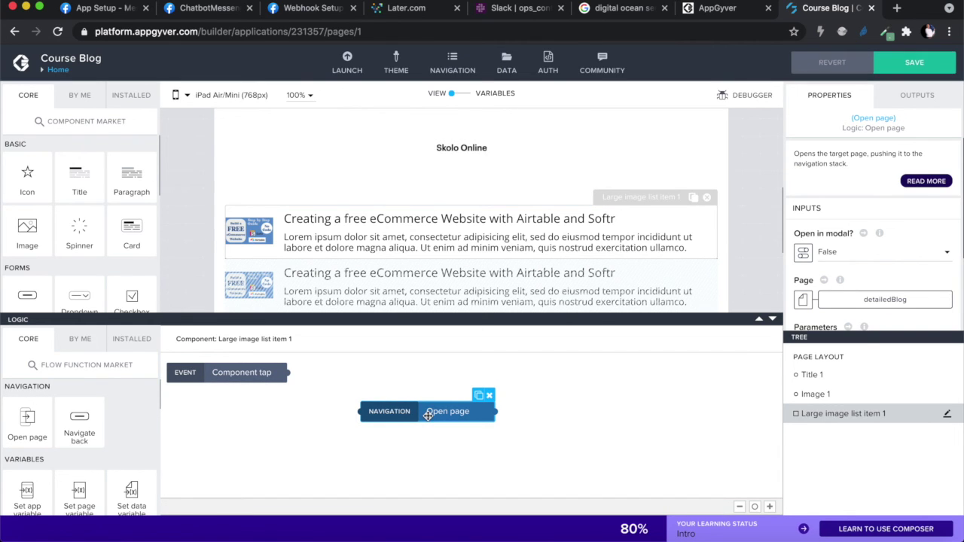
drag(287, 374, 360, 412)
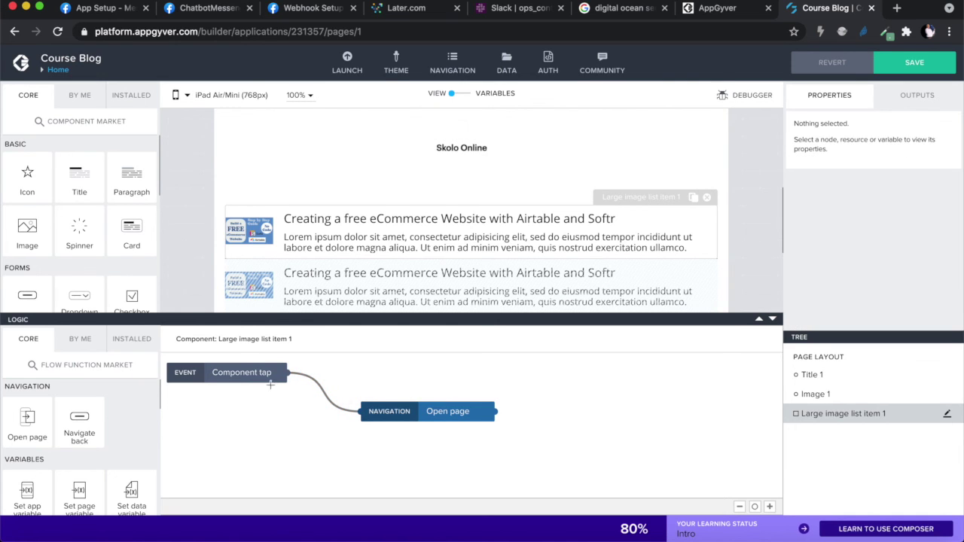
click(459, 412)
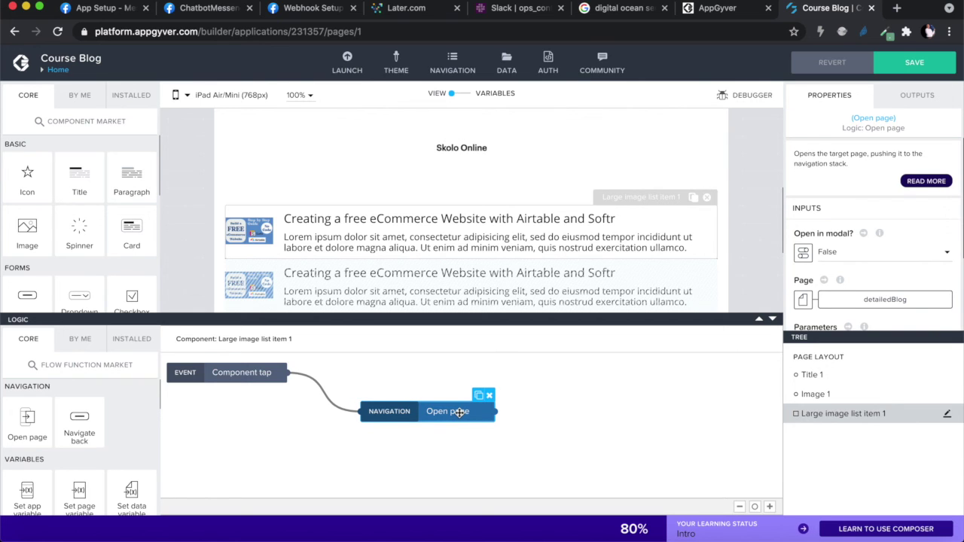
scroll(904, 255, down, 3)
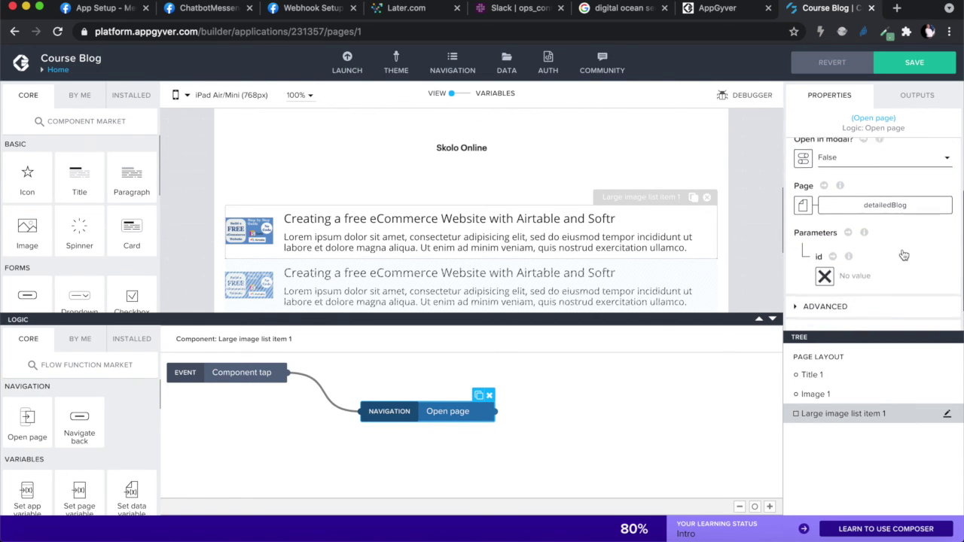
scroll(883, 230, up, 2)
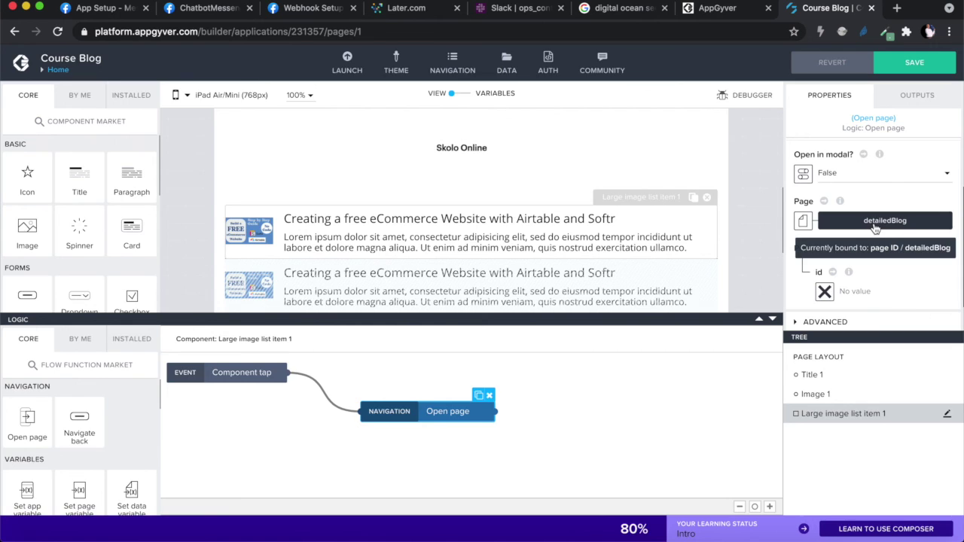
click(875, 223)
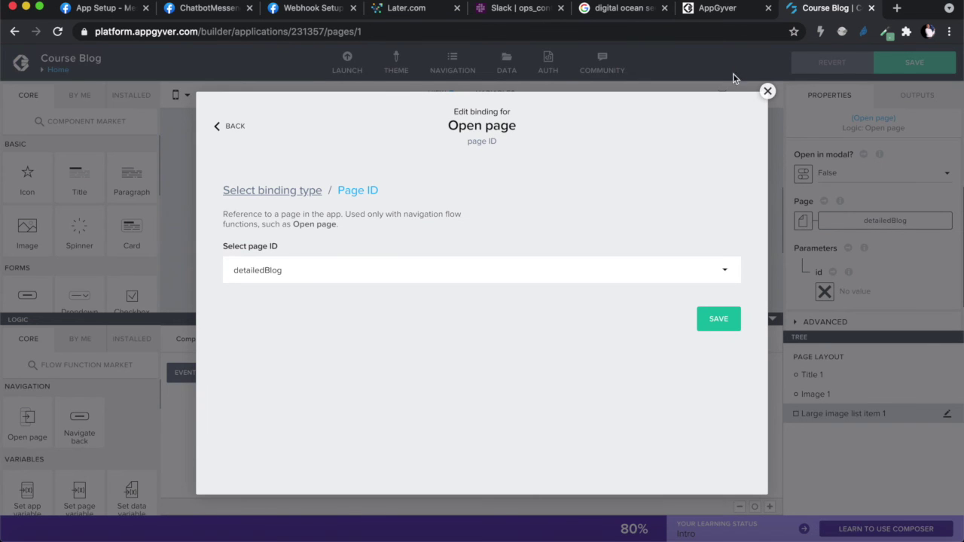
click(767, 91)
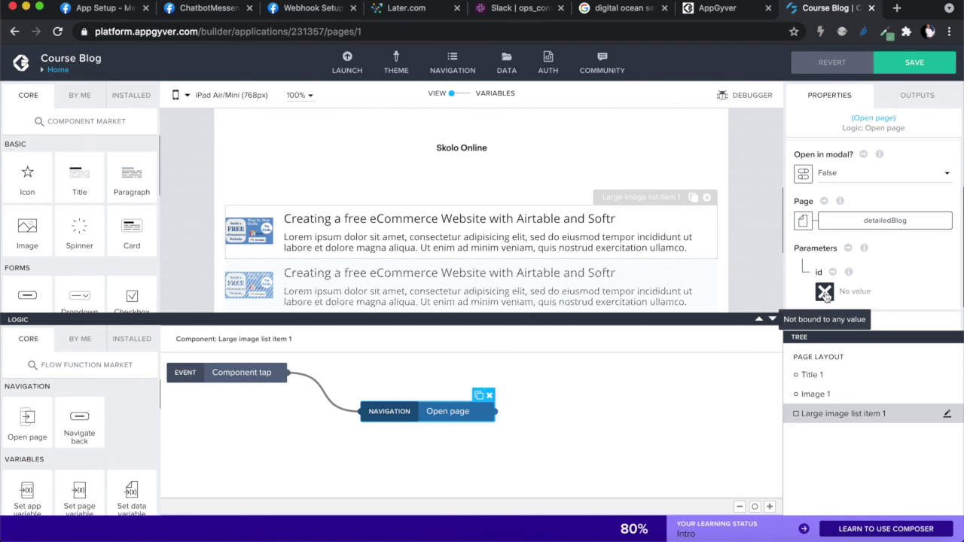
Bind the Open page id parameter to the repeated item's current.id.
click(824, 293)
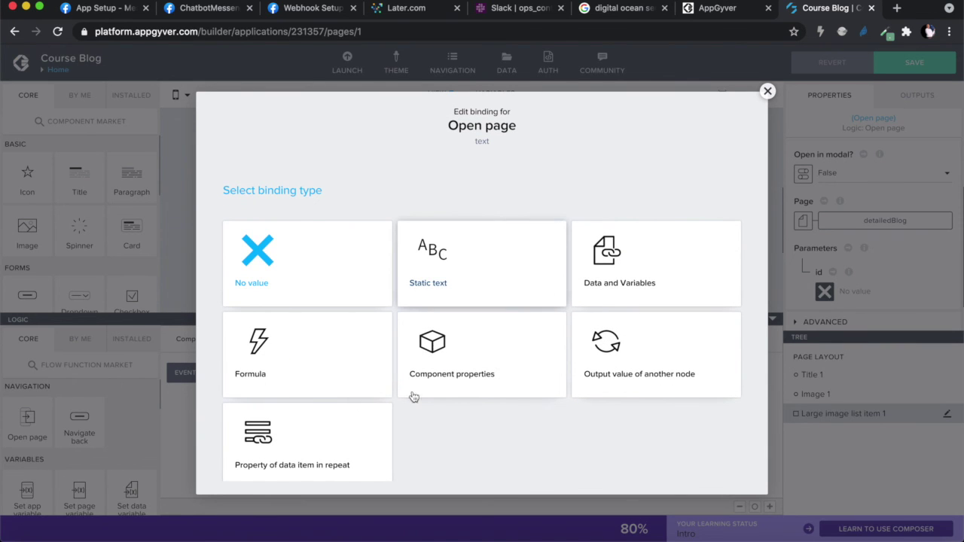
scroll(409, 399, down, 1)
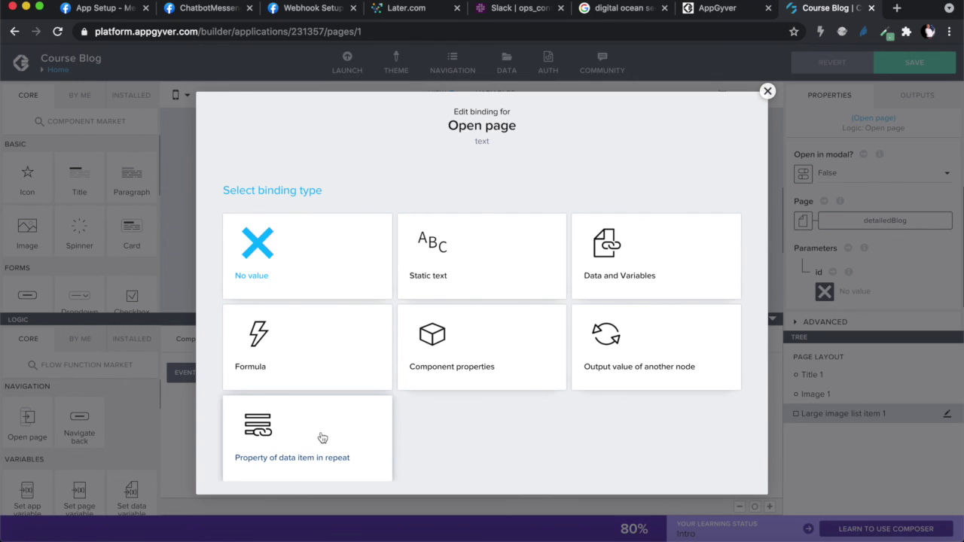
click(322, 434)
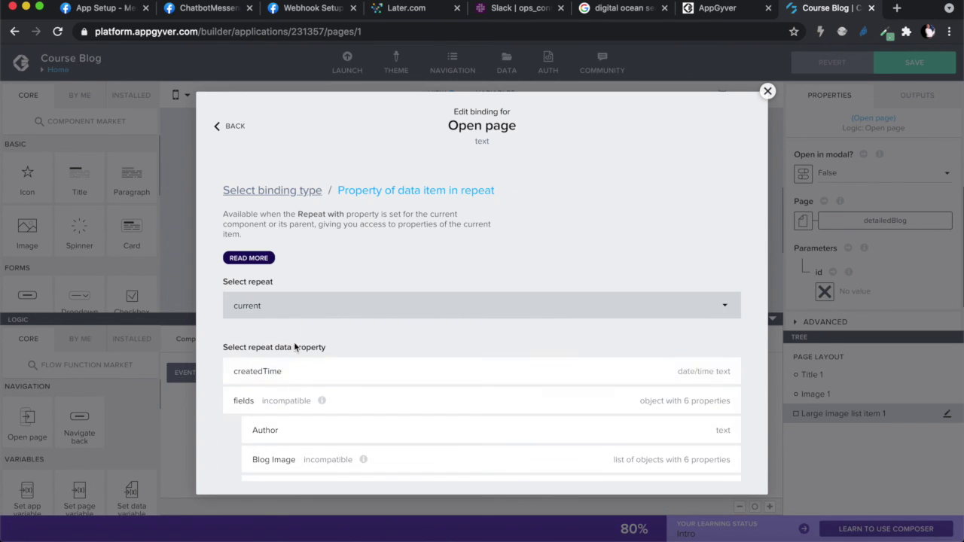
scroll(306, 376, down, 3)
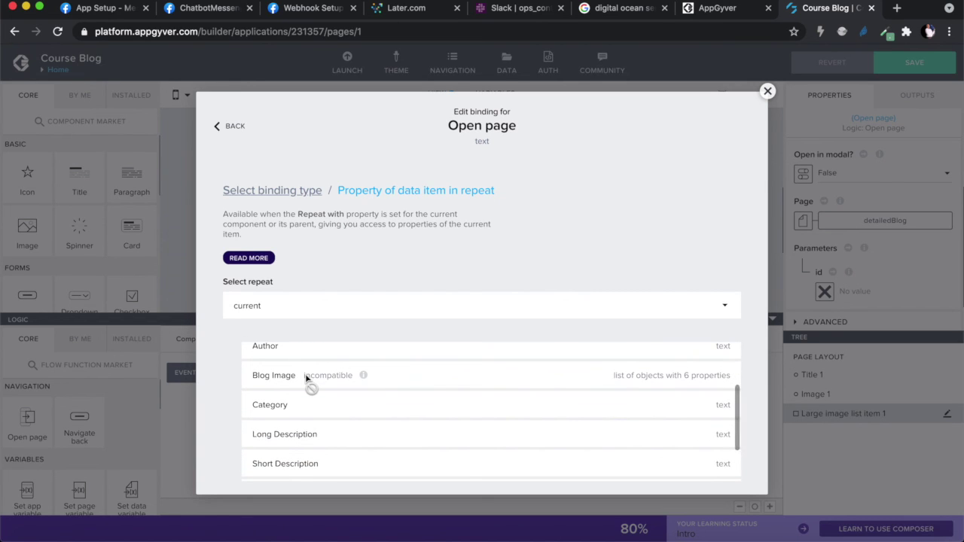
scroll(306, 374, down, 1)
scroll(305, 376, down, 1)
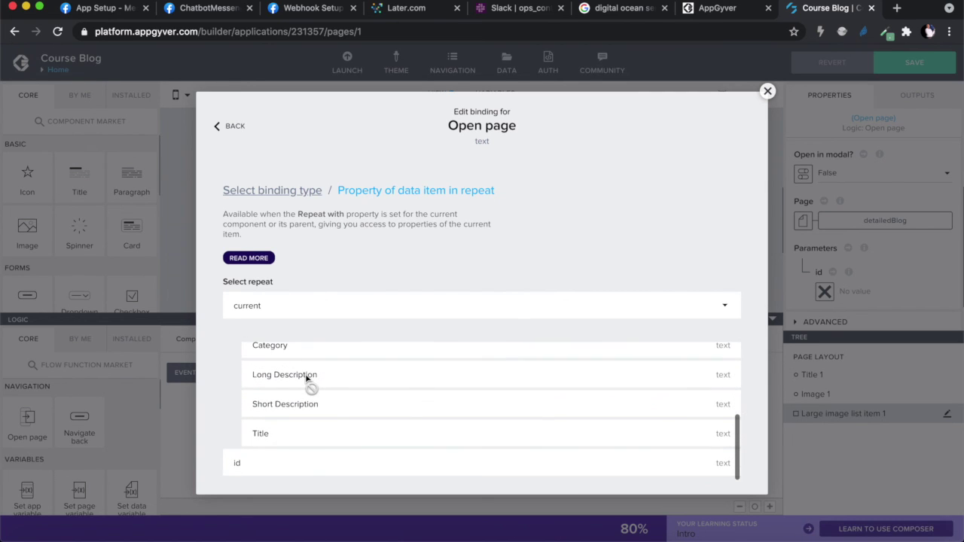
click(269, 461)
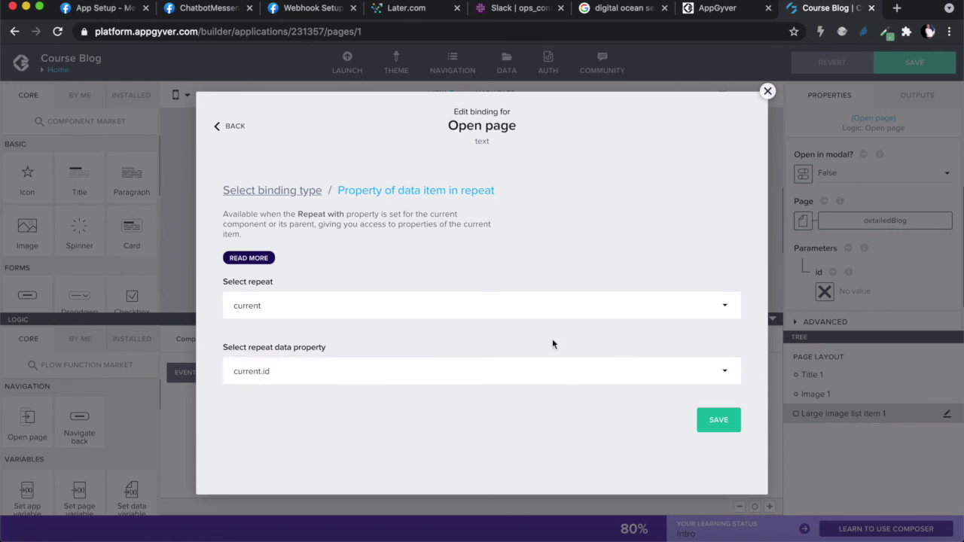
click(726, 426)
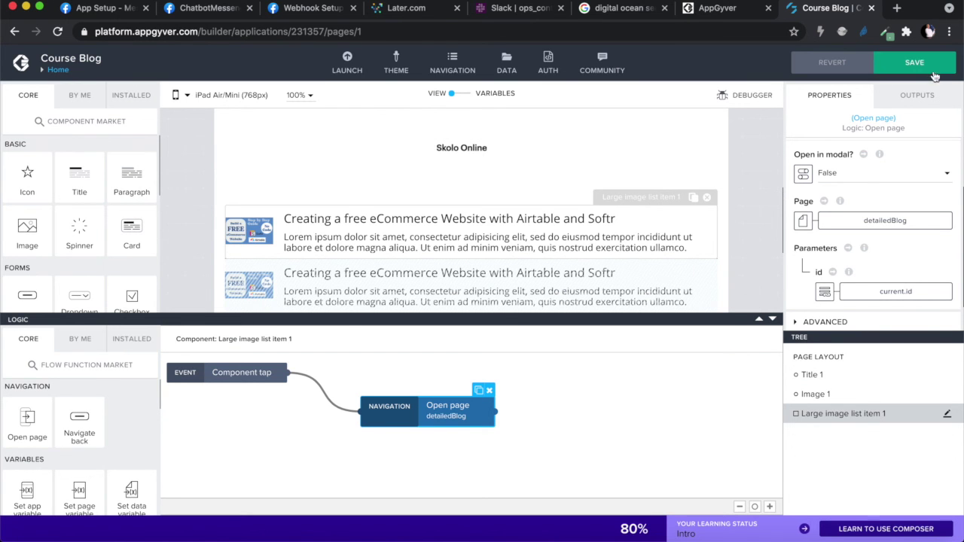
Save the app and open the App Preview Portal from the Launch menu.
click(925, 66)
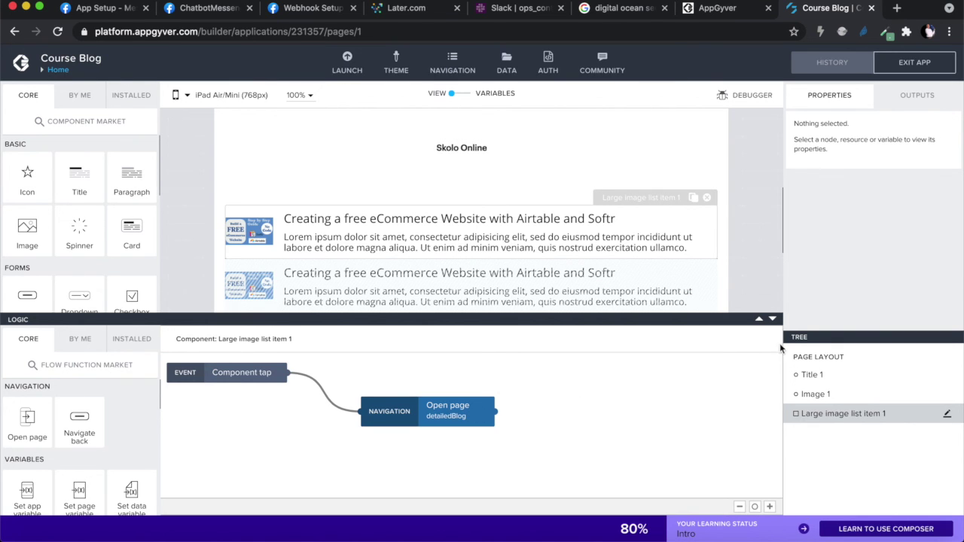
click(772, 318)
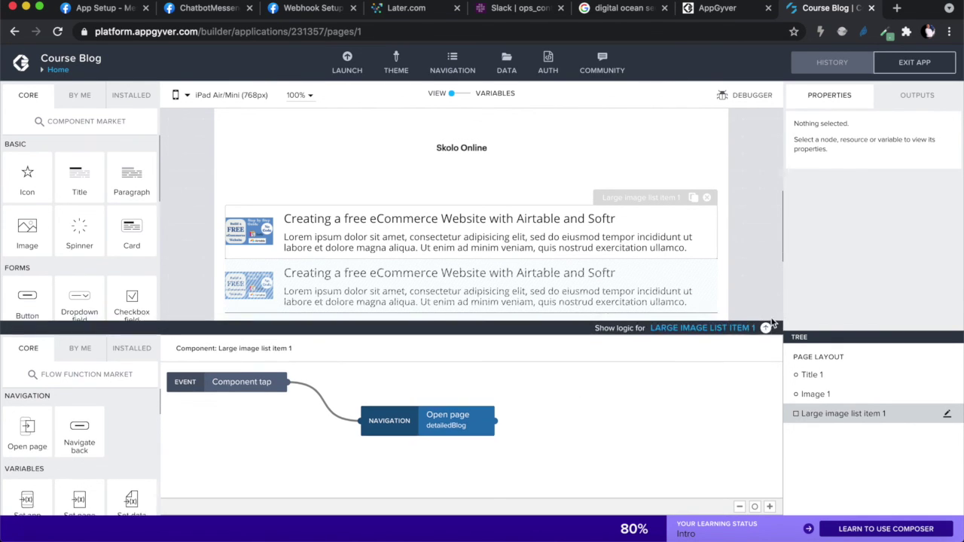
scroll(473, 283, up, 5)
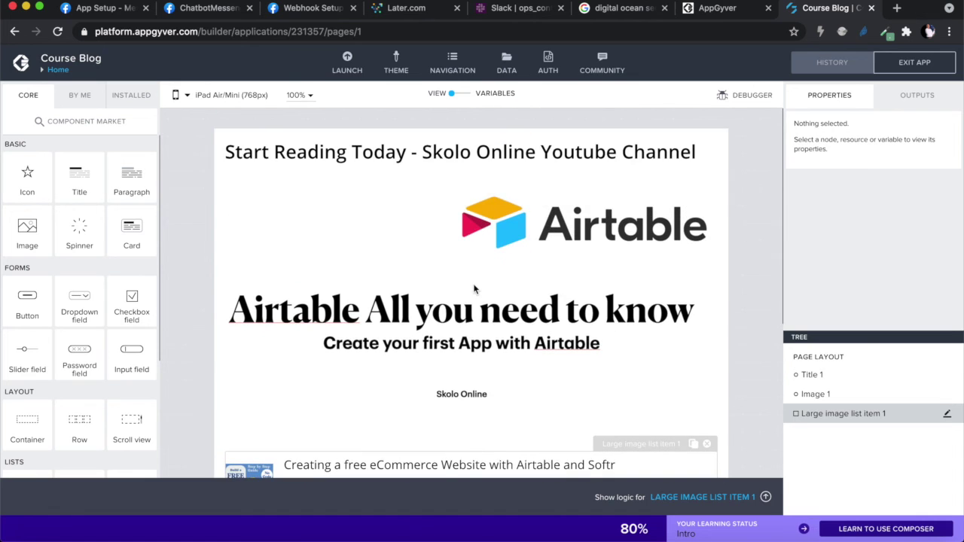
scroll(473, 283, down, 3)
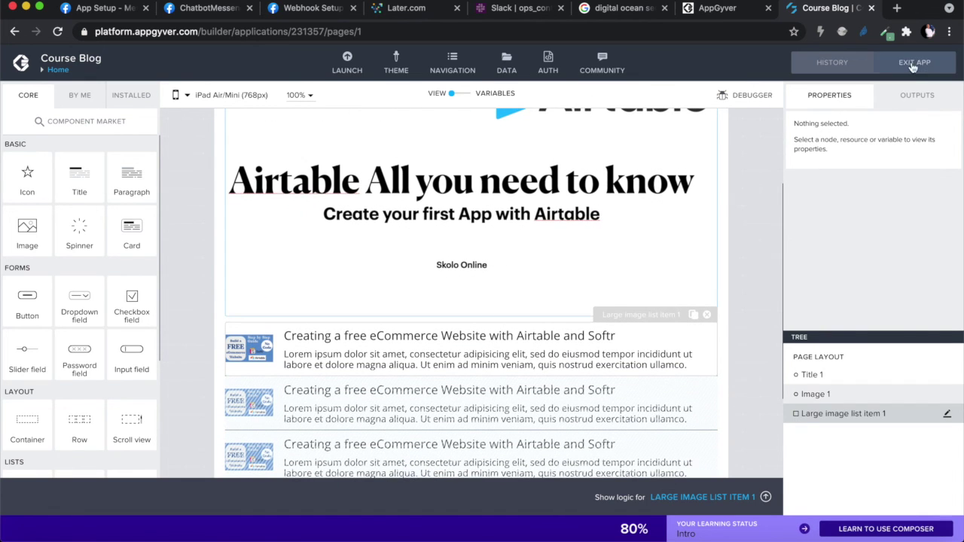
click(348, 60)
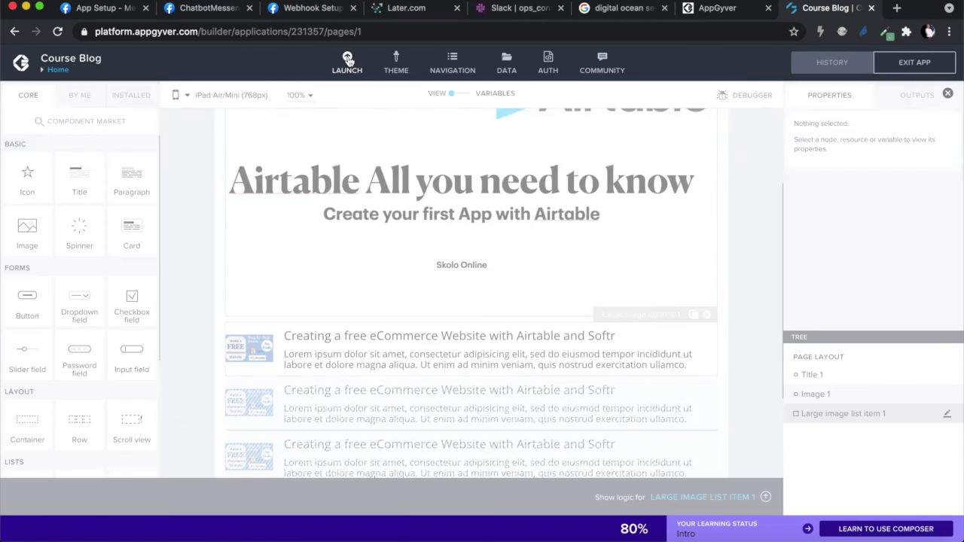
click(259, 182)
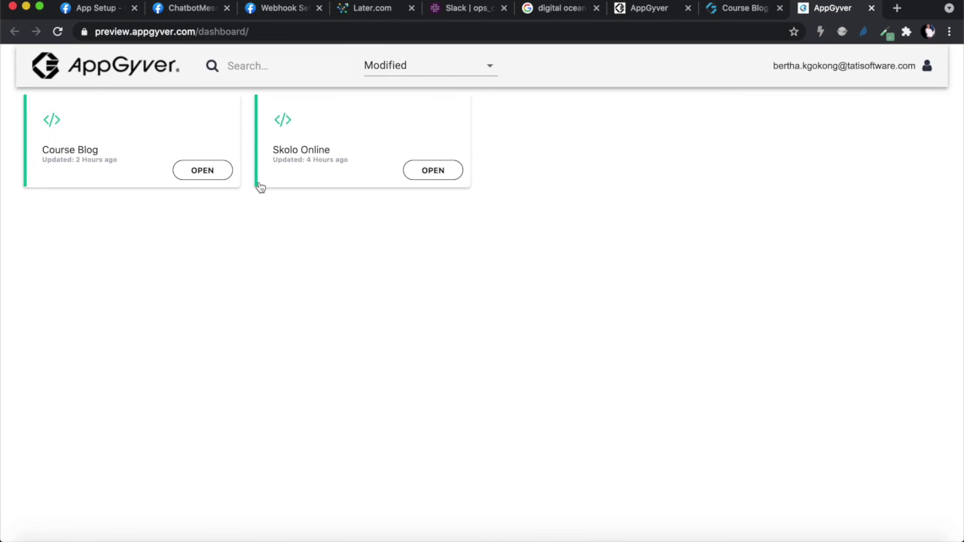
Launch the Course Blog app in AppGyver Preview and scroll through its post list.
click(202, 170)
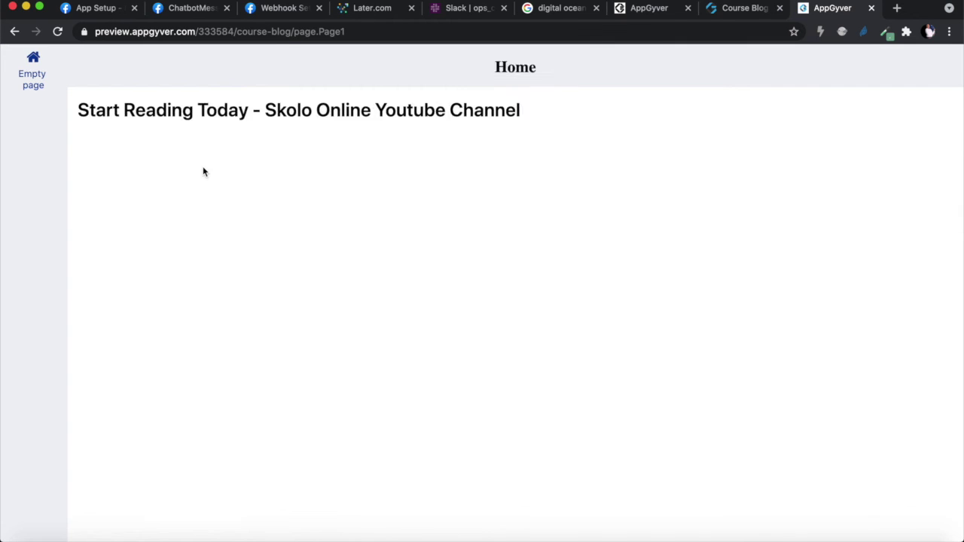
scroll(351, 273, down, 8)
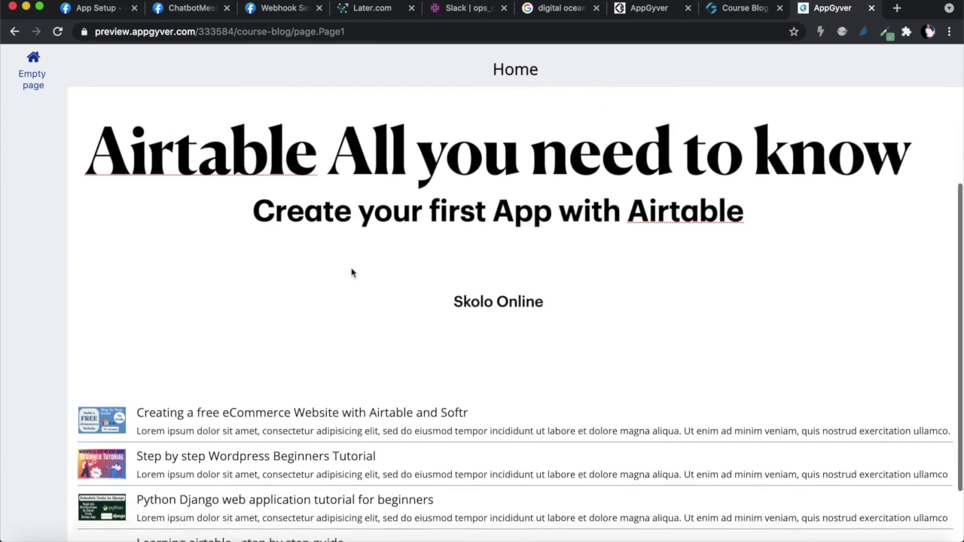
scroll(351, 272, up, 8)
scroll(351, 273, down, 8)
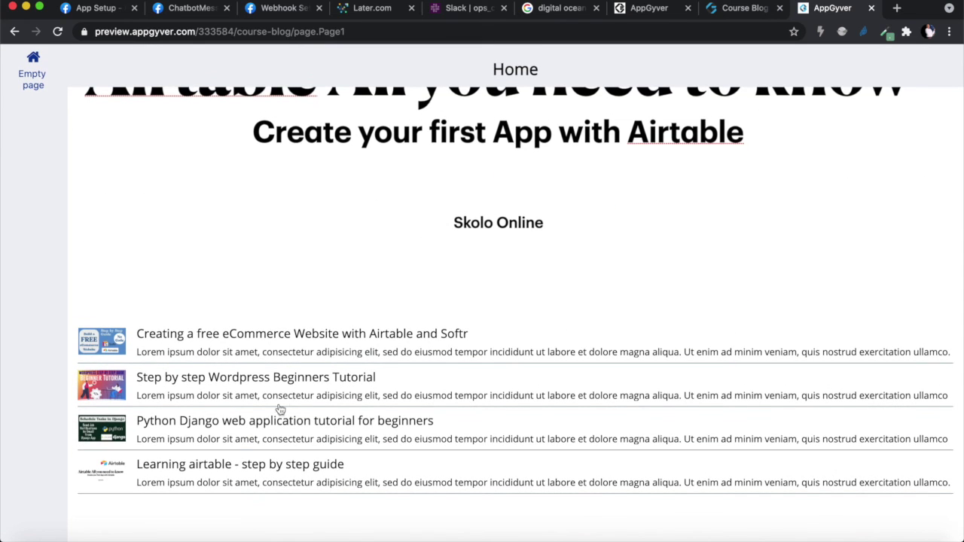
scroll(295, 200, up, 1)
scroll(295, 201, down, 1)
Open the Python Django post and check its detail page content.
click(212, 424)
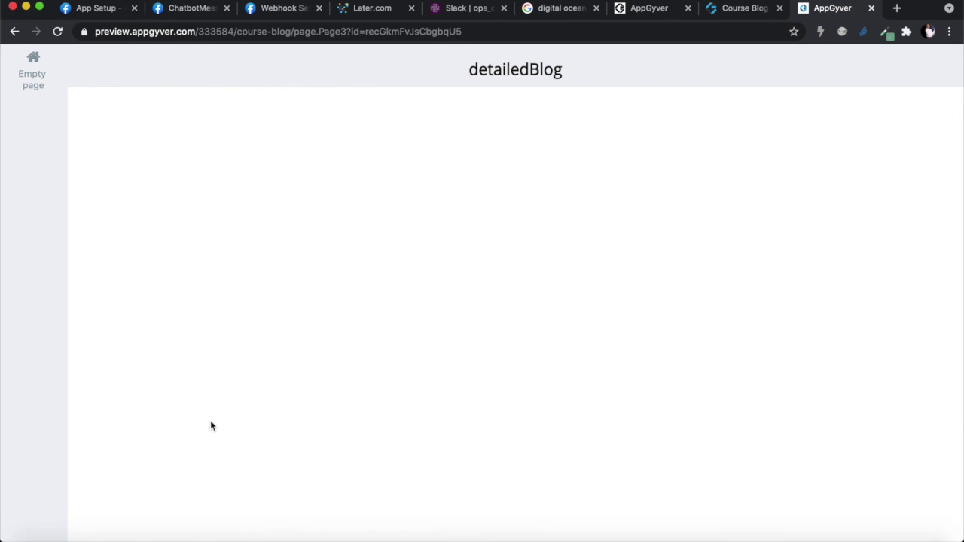
scroll(354, 308, down, 5)
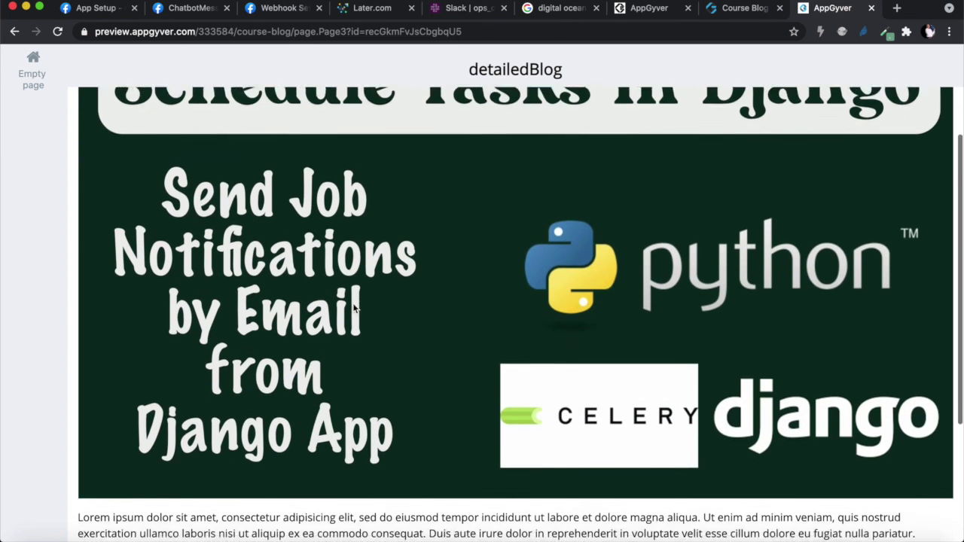
scroll(380, 376, up, 5)
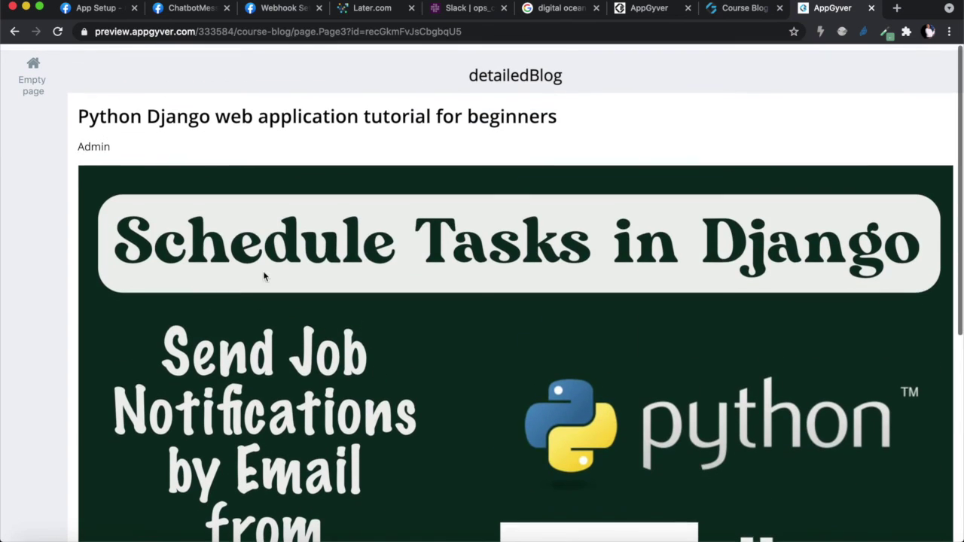
Go back to the Home list and open the eCommerce post's detail page.
click(32, 66)
scroll(264, 301, down, 4)
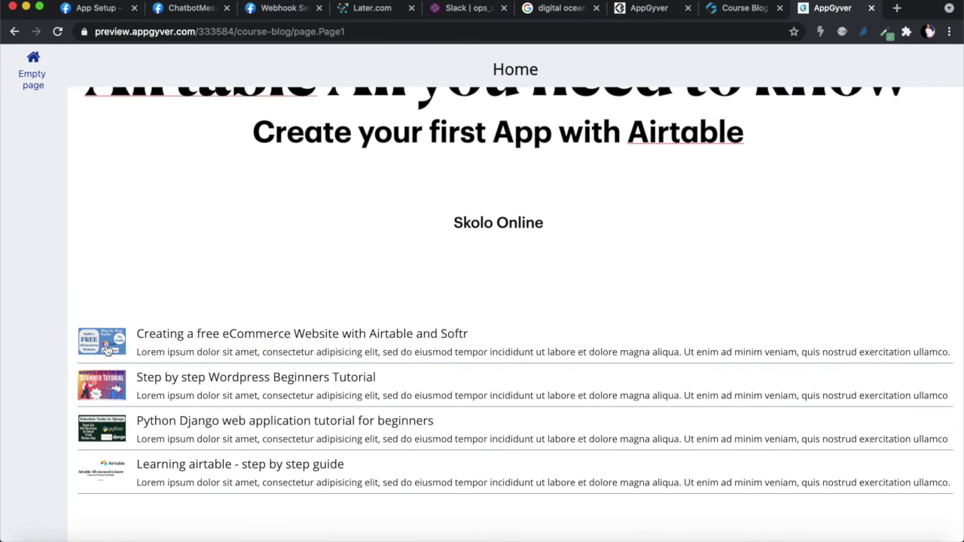
click(106, 345)
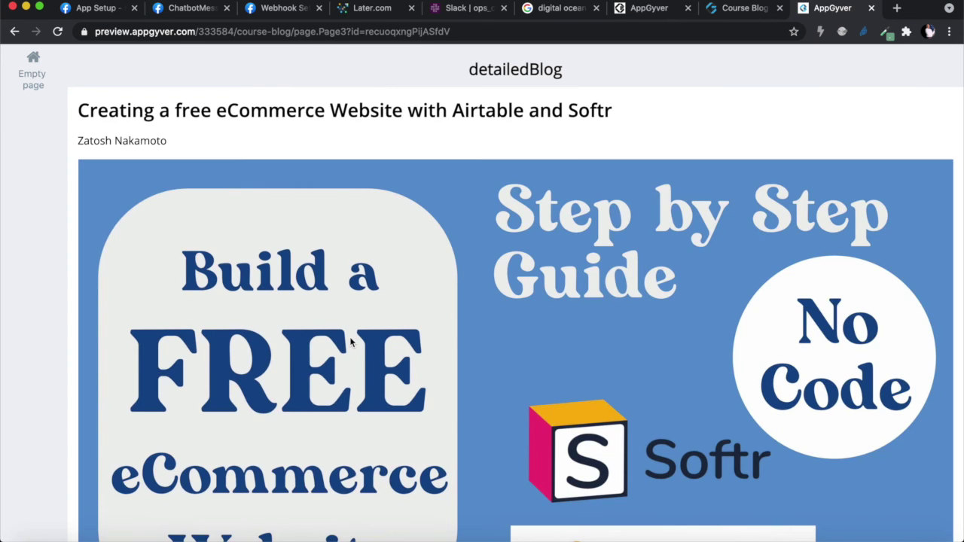
scroll(349, 336, down, 5)
scroll(473, 407, up, 5)
Return Home and open the 'Step by step Wordpress Beginners Tutorial' post's details.
click(33, 65)
scroll(231, 250, down, 5)
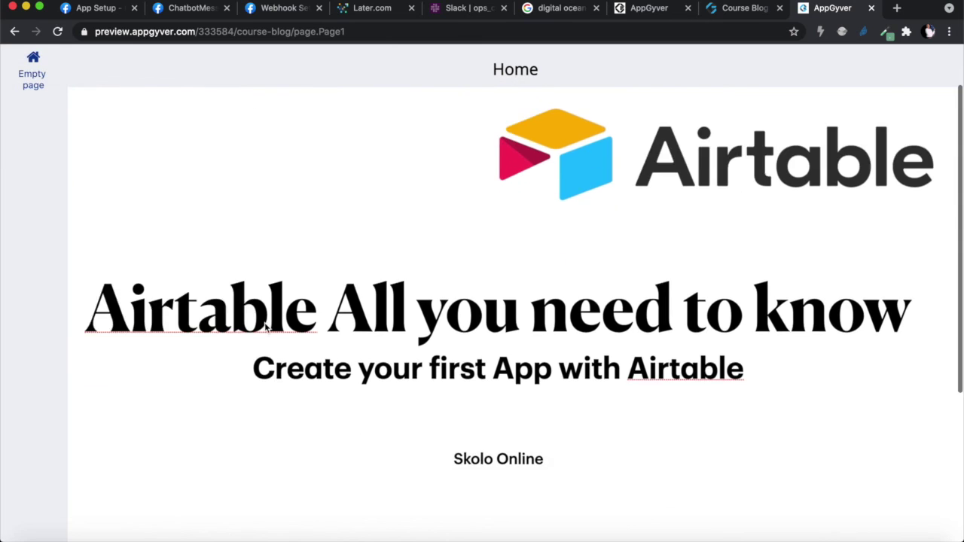
click(111, 389)
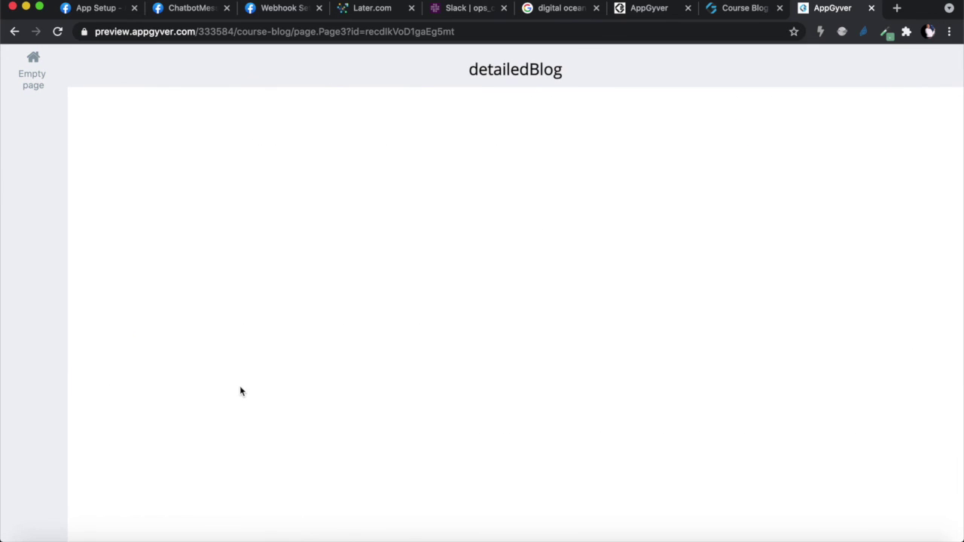
scroll(240, 385, down, 5)
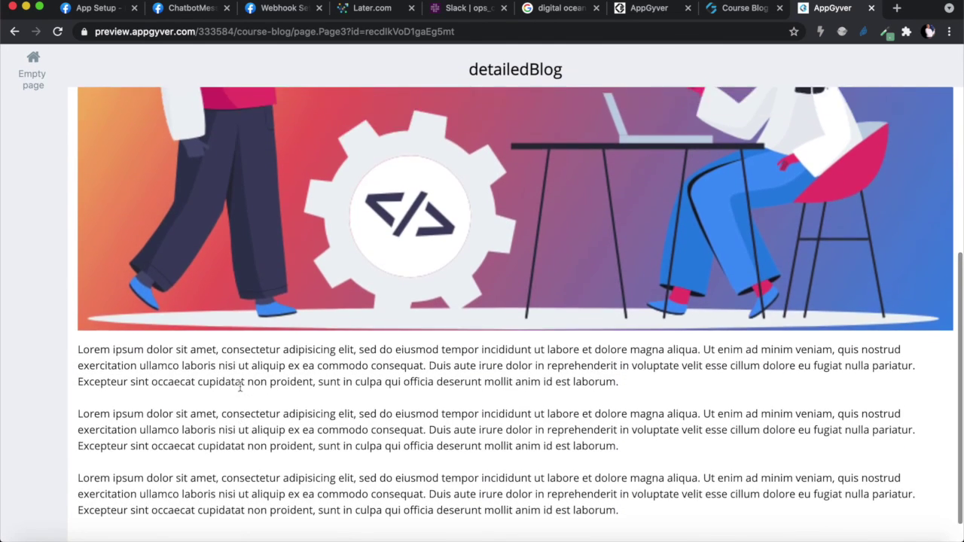
scroll(240, 386, up, 5)
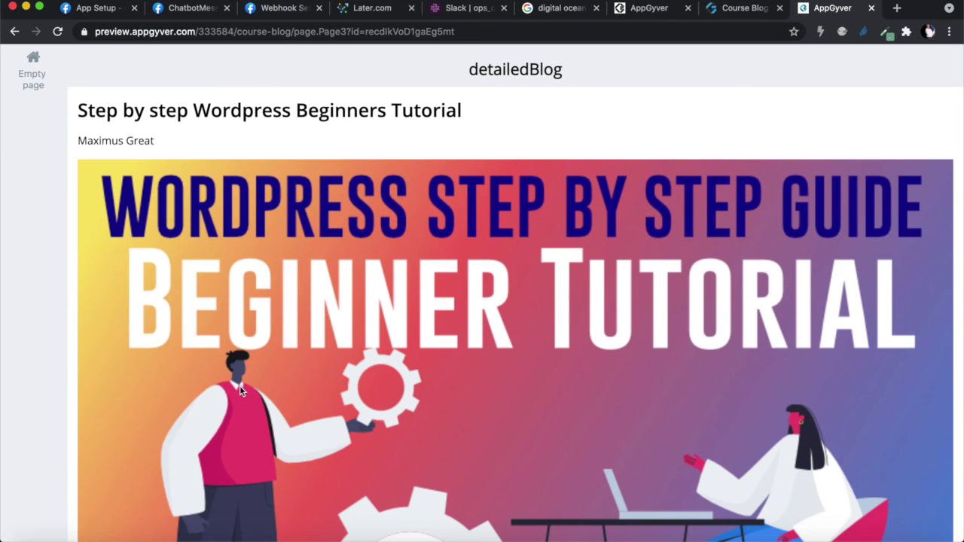
scroll(240, 386, down, 5)
scroll(240, 385, up, 5)
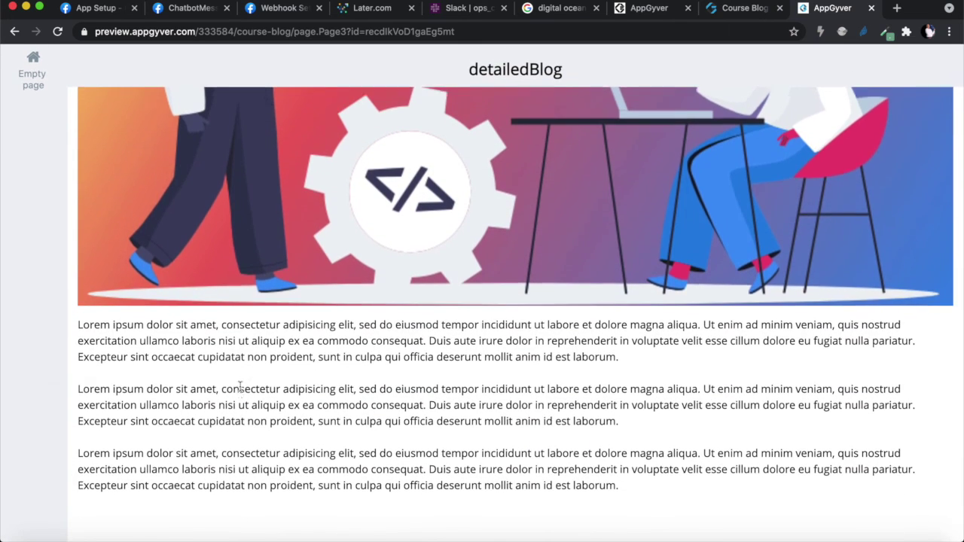